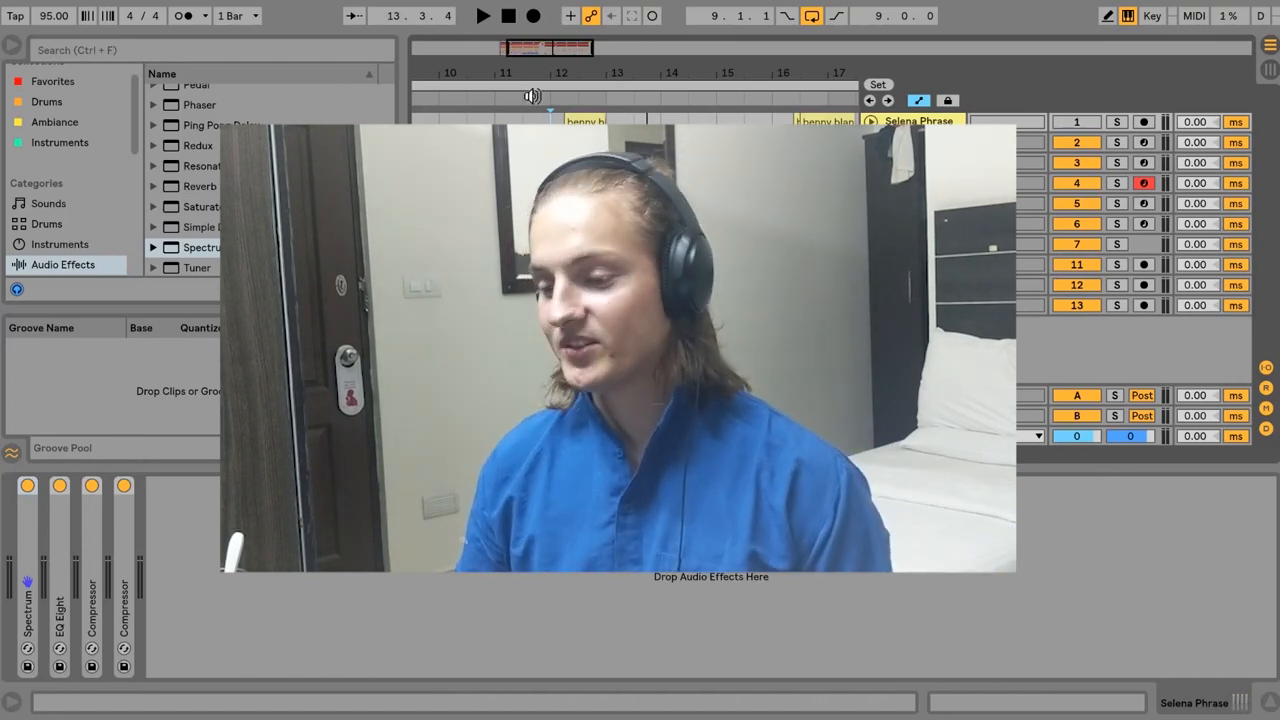
# Unmute the Selena Phrase track and play the arrangement from bar 9.
pyautogui.moveTo(557, 67); pyautogui.dragTo(557, 20)
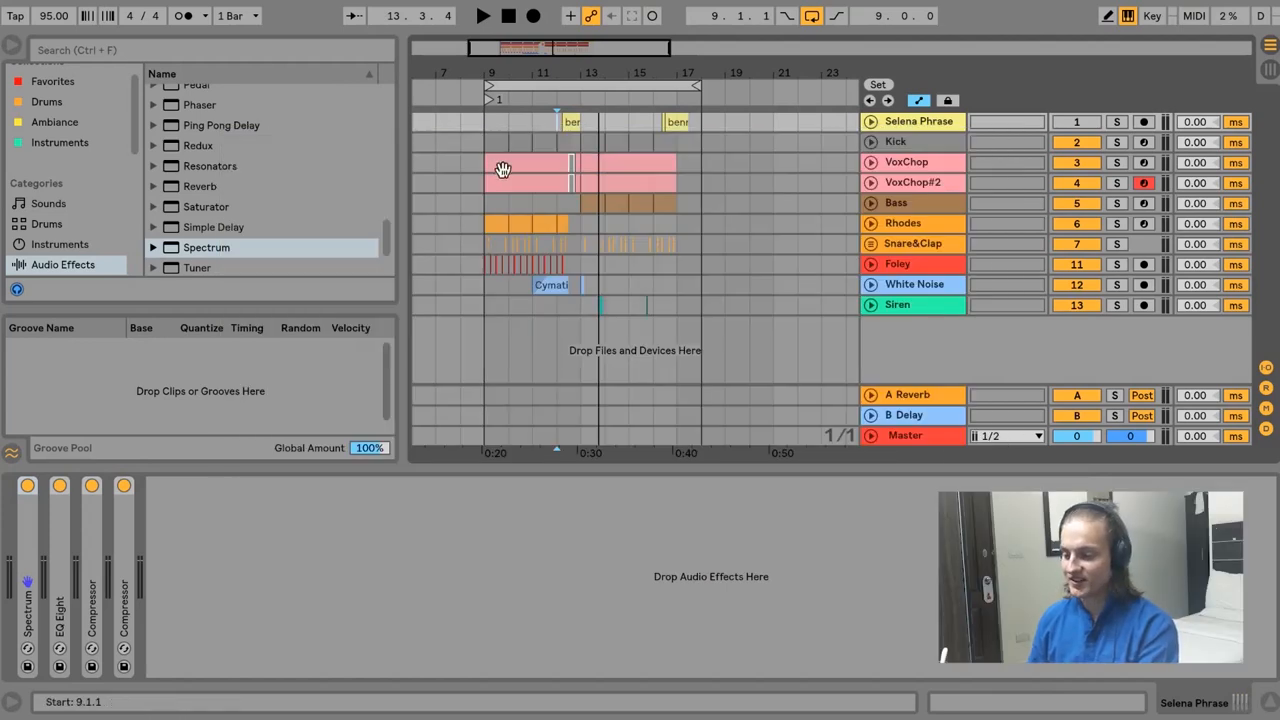
pyautogui.click(487, 125)
pyautogui.press('space')
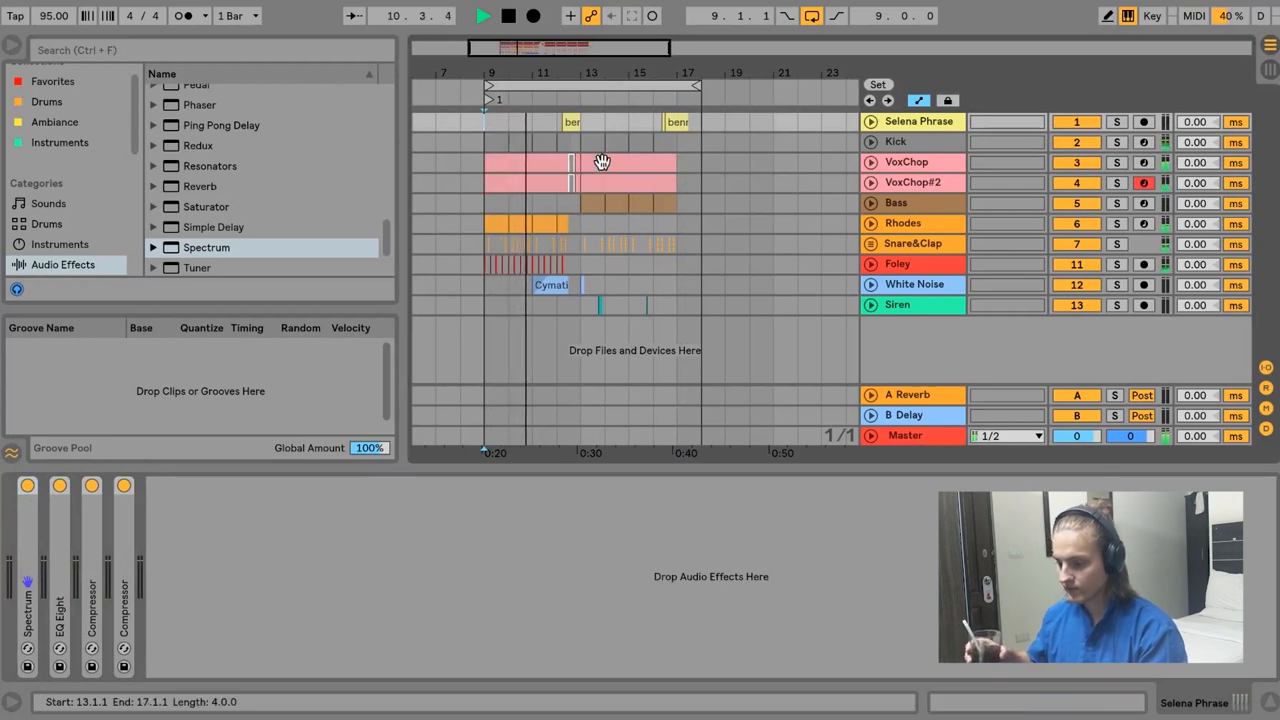
# Examine the MIDI notes of the VoxChop clips before and after bar 13 while the arrangement plays.
pyautogui.click(515, 170)
pyautogui.doubleClick(515, 170)
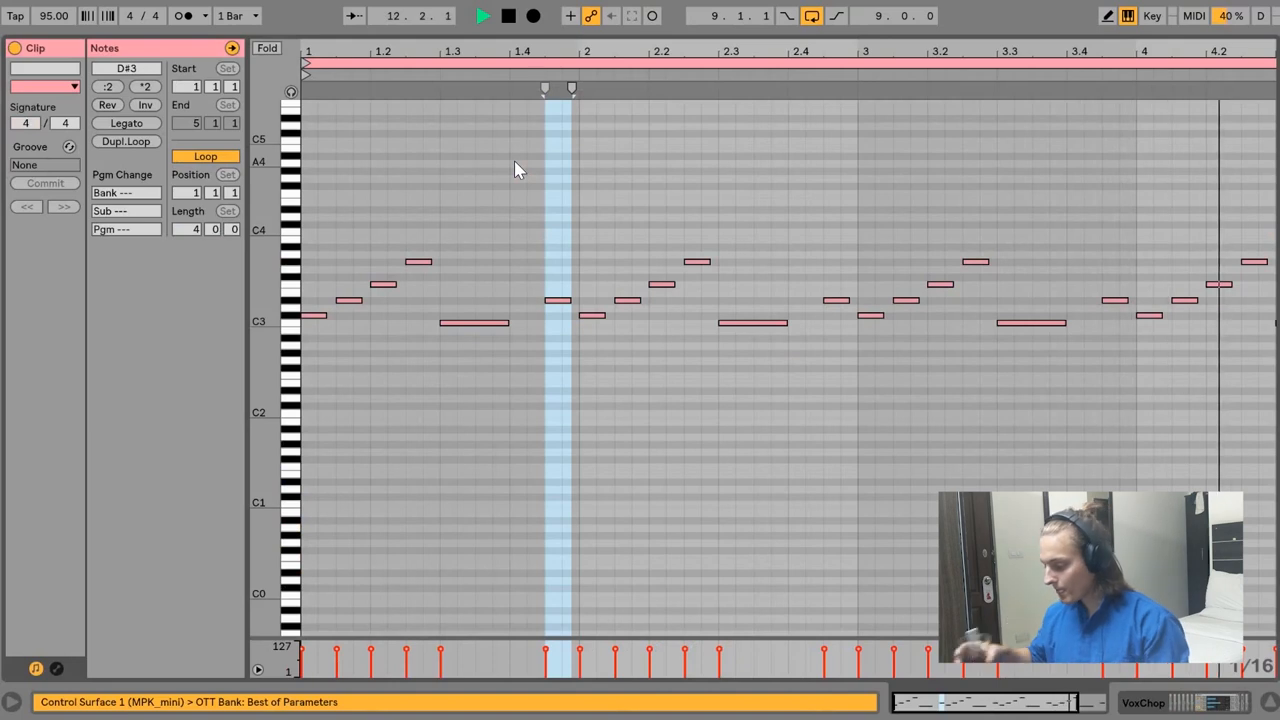
pyautogui.click(1133, 704)
pyautogui.click(598, 169)
pyautogui.doubleClick(598, 170)
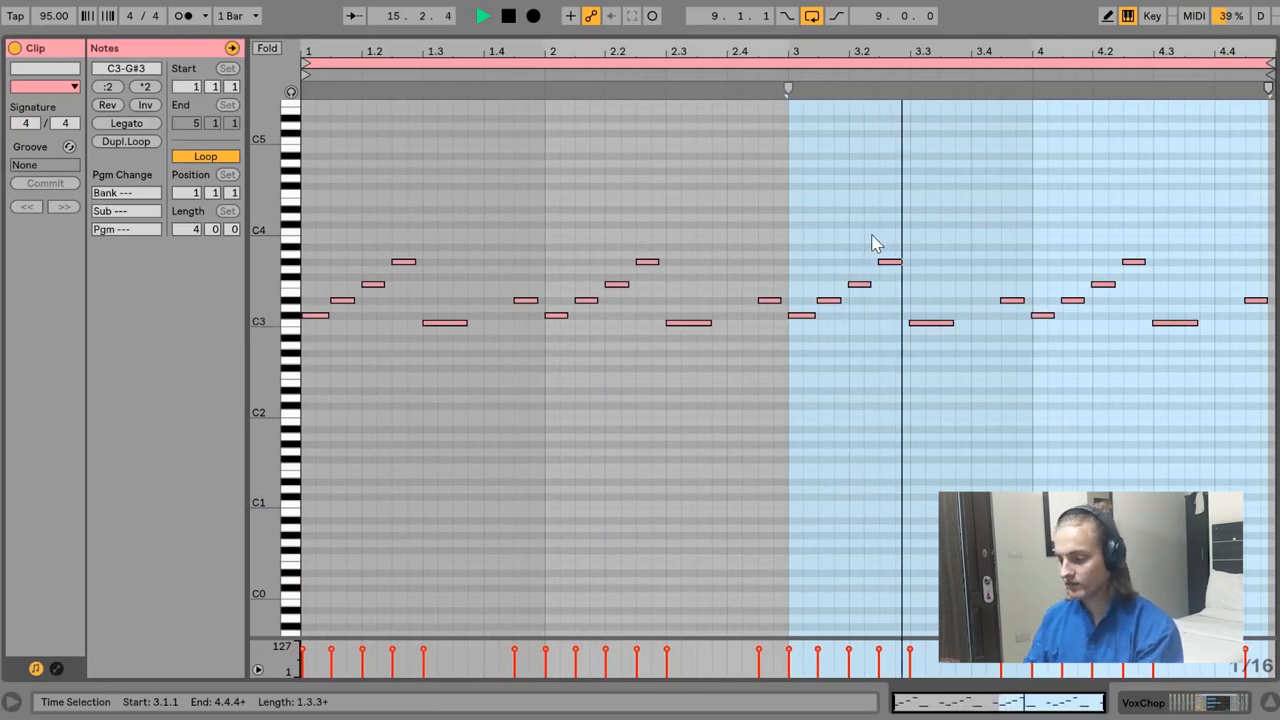
pyautogui.click(1155, 705)
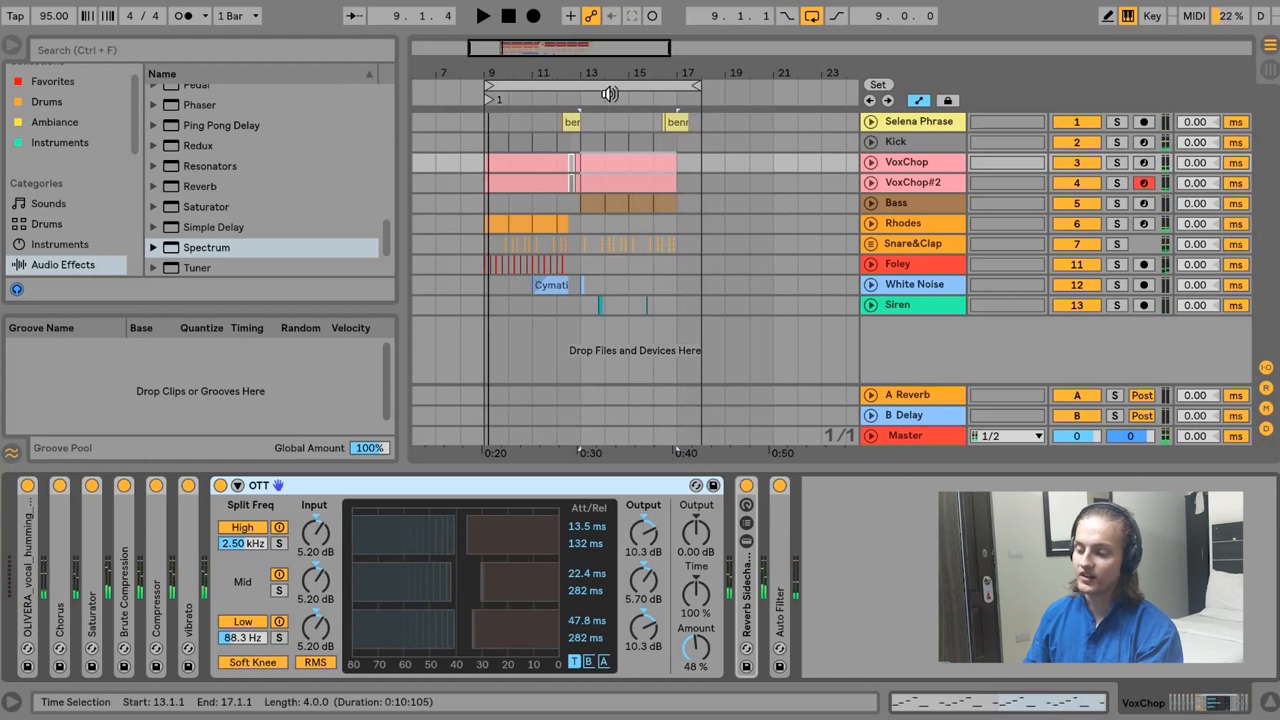
# Solo the Selena Phrase track and play its vocal clip that ends at bar 13.
pyautogui.moveTo(580, 66); pyautogui.dragTo(583, 102)
pyautogui.click(574, 121)
pyautogui.click(1114, 121)
pyautogui.press('space')
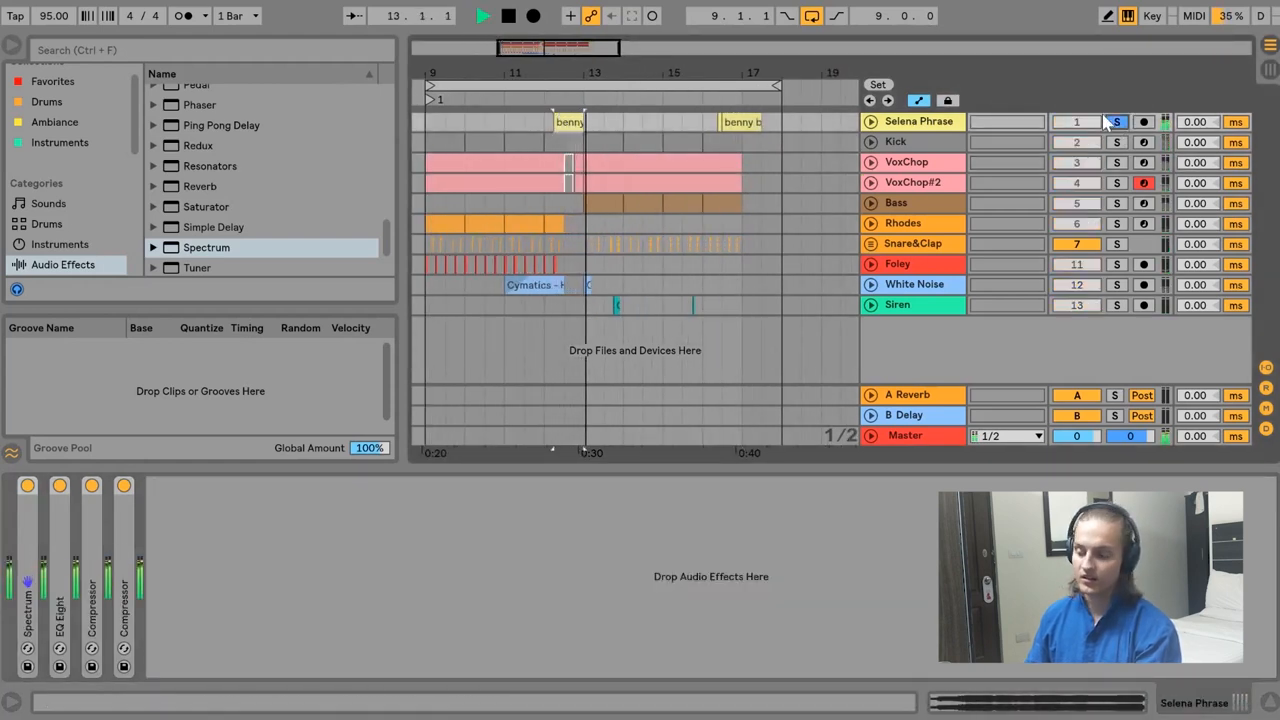
# Unsolo and mute the Selena Phrase track, and play the arrangement from 11.3.1 into the drop.
pyautogui.click(1113, 121)
pyautogui.click(529, 121)
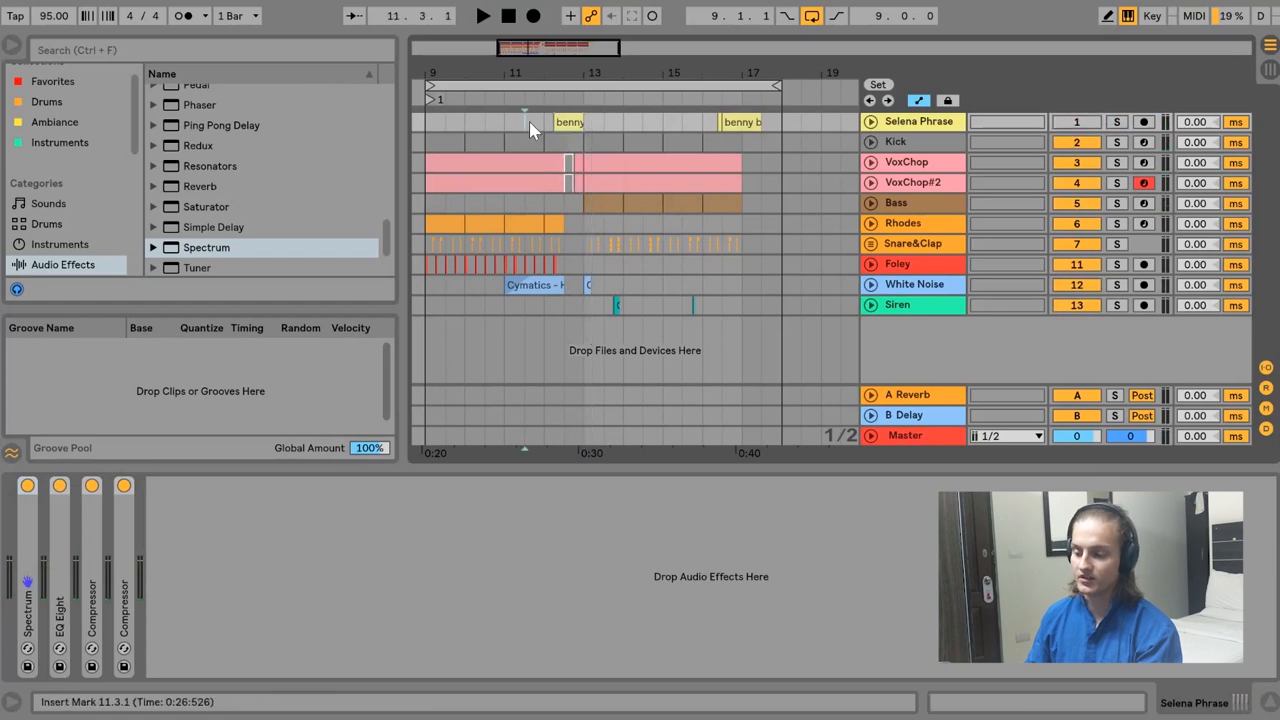
pyautogui.press('space')
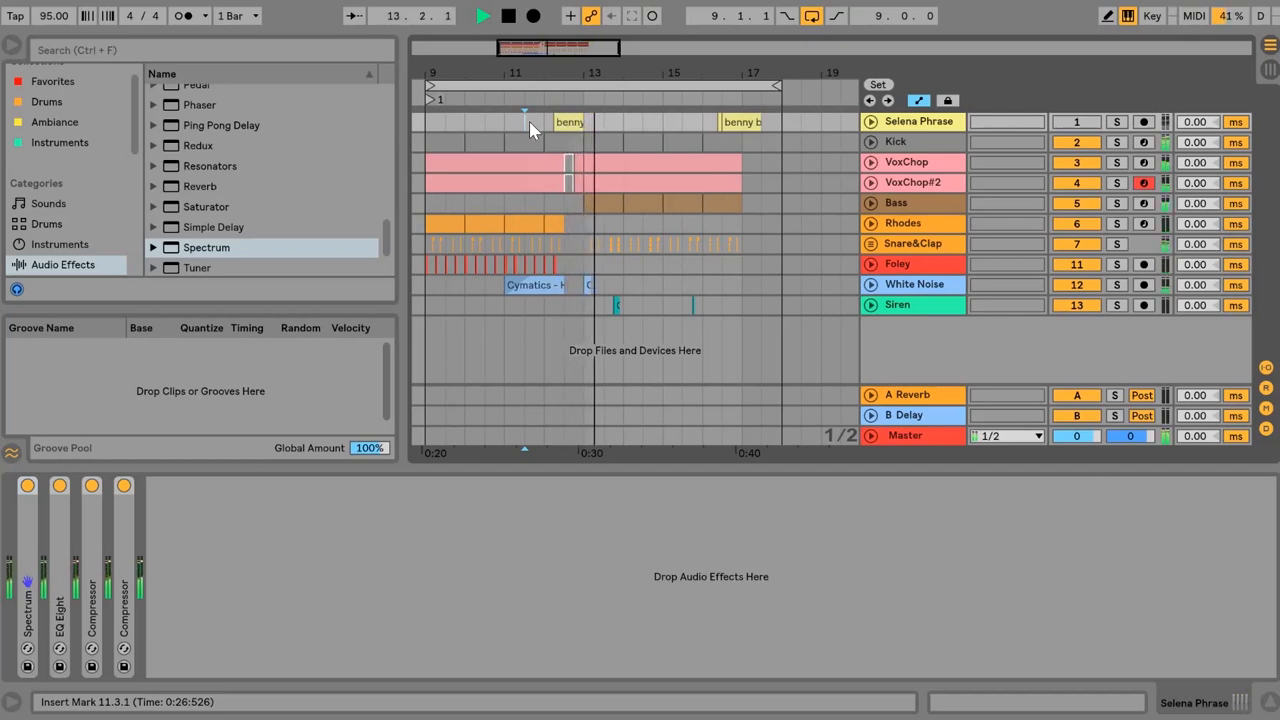
pyautogui.press('space')
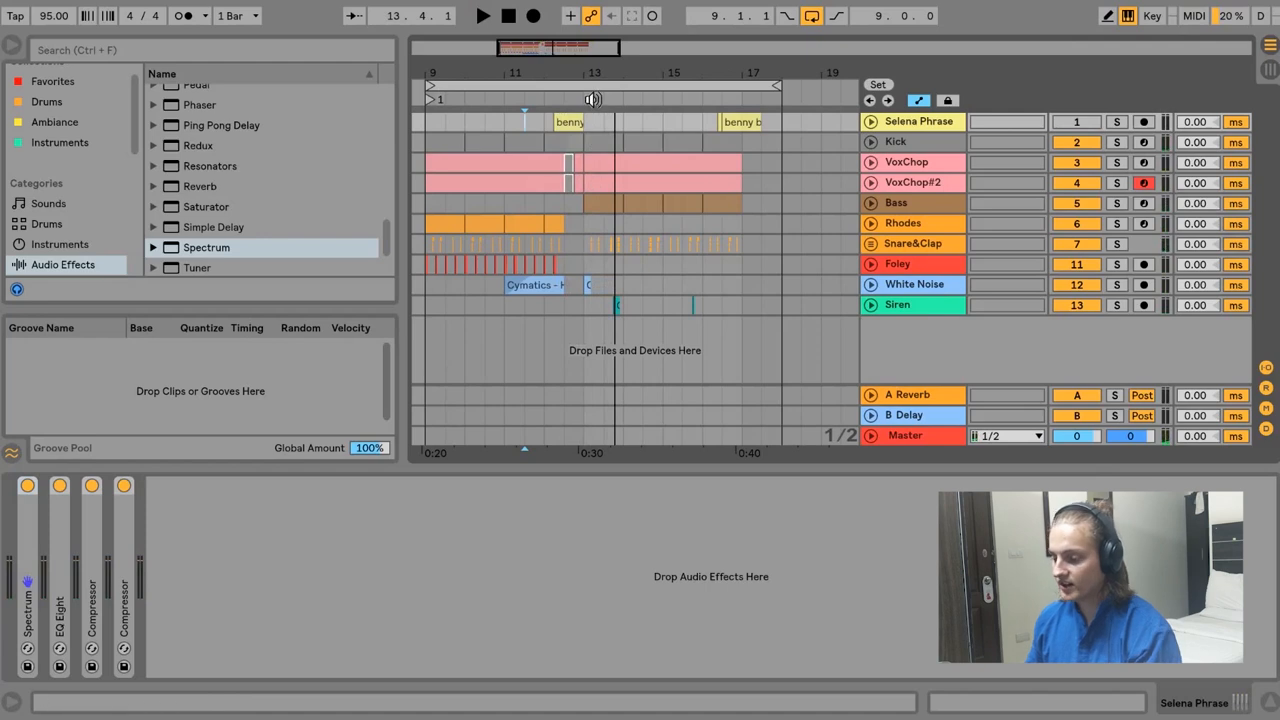
# Solo the Kick track and listen to its clip from bar 13.
pyautogui.moveTo(623, 76); pyautogui.dragTo(603, 135)
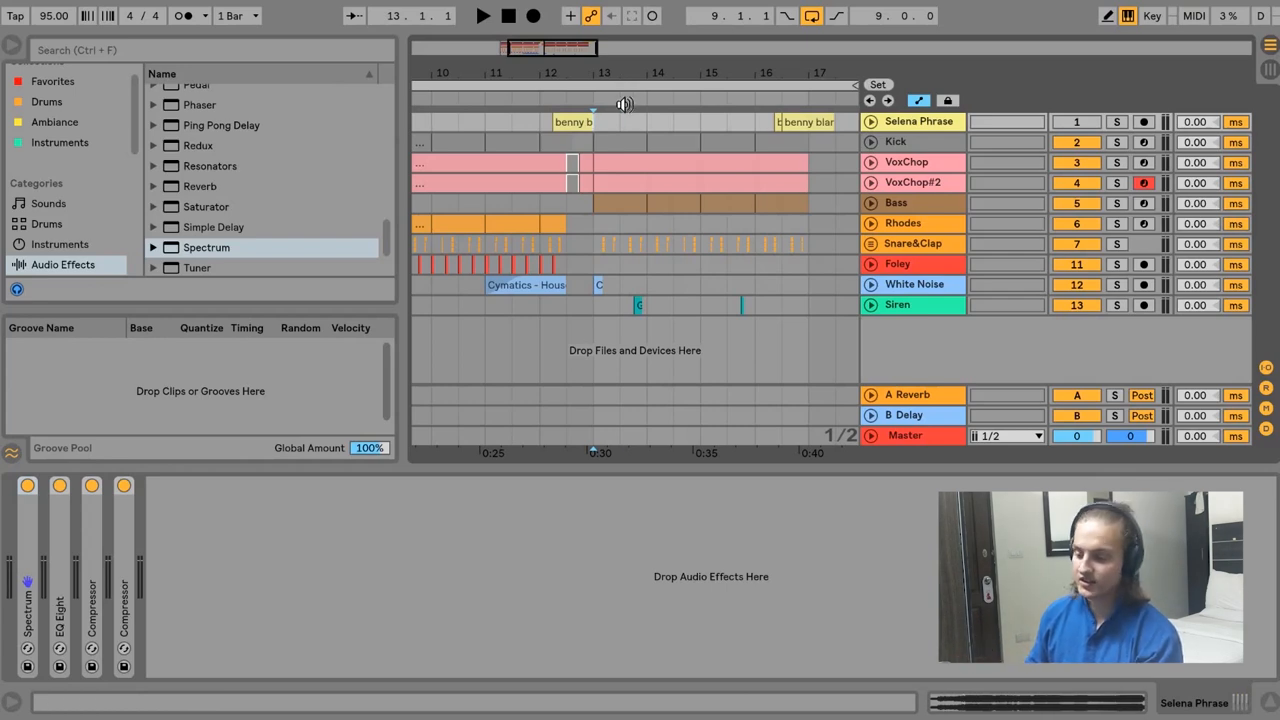
pyautogui.click(623, 102)
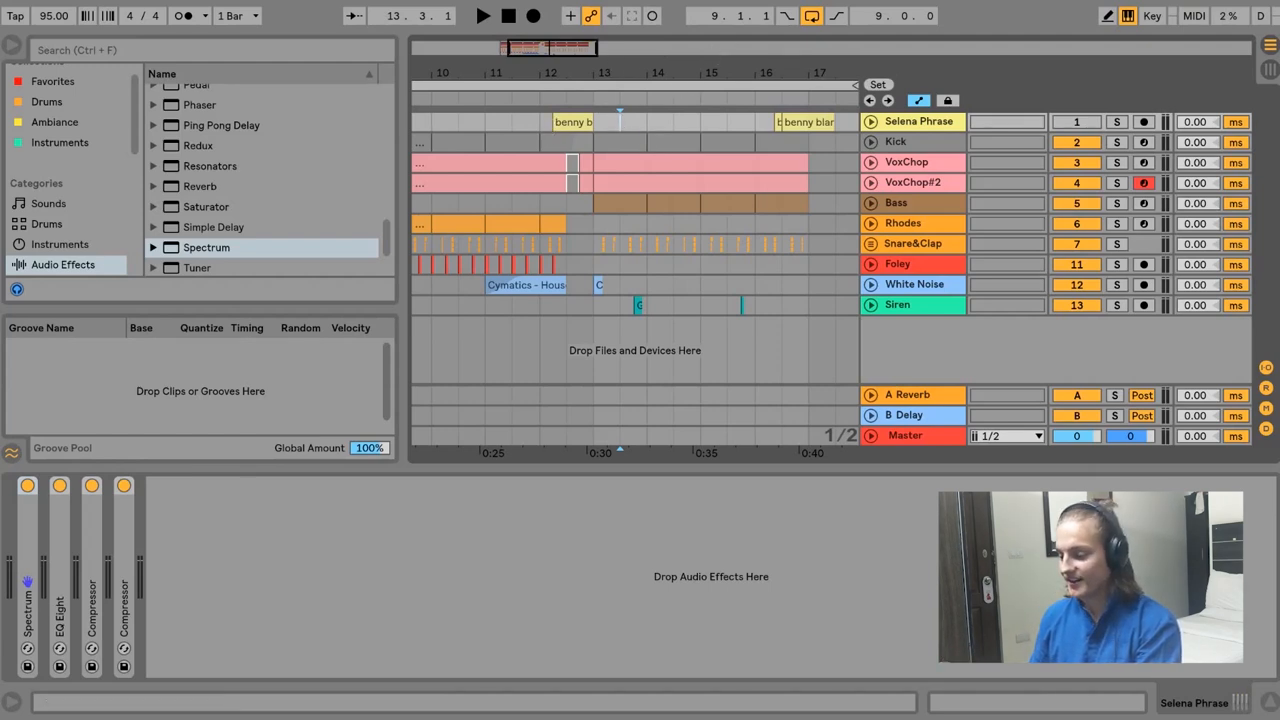
pyautogui.moveTo(614, 74); pyautogui.dragTo(670, 58)
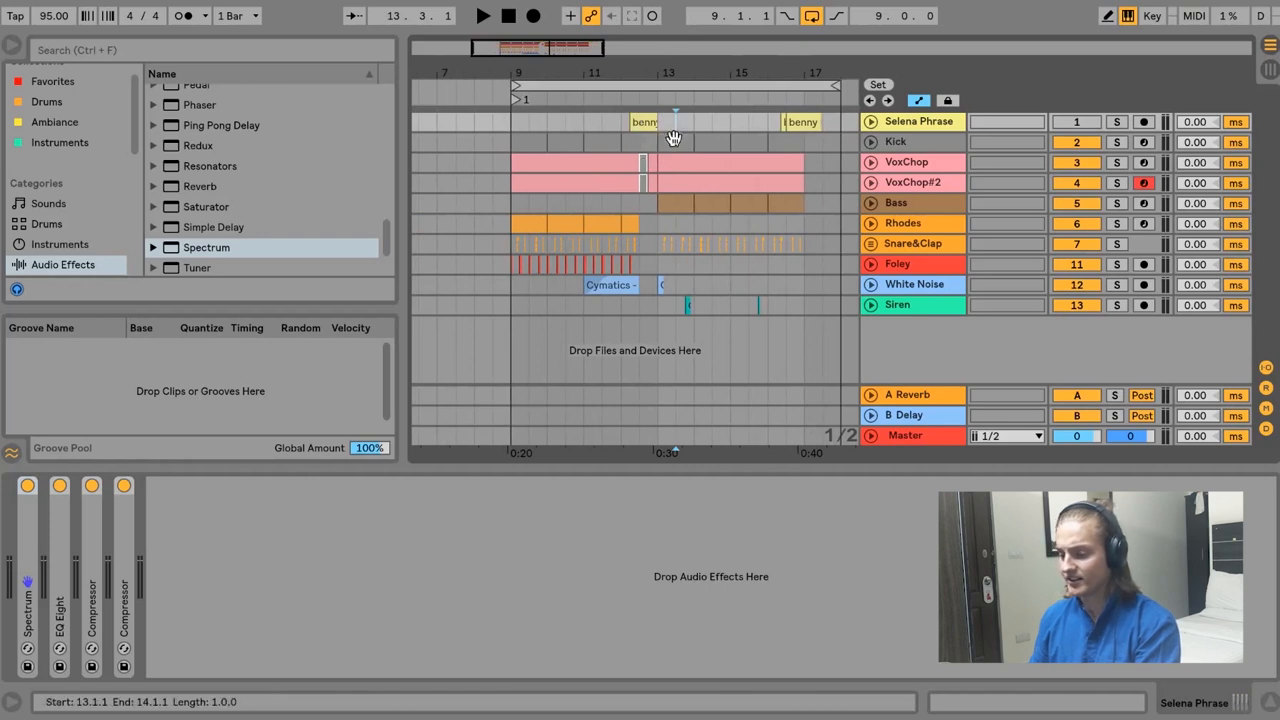
pyautogui.click(673, 141)
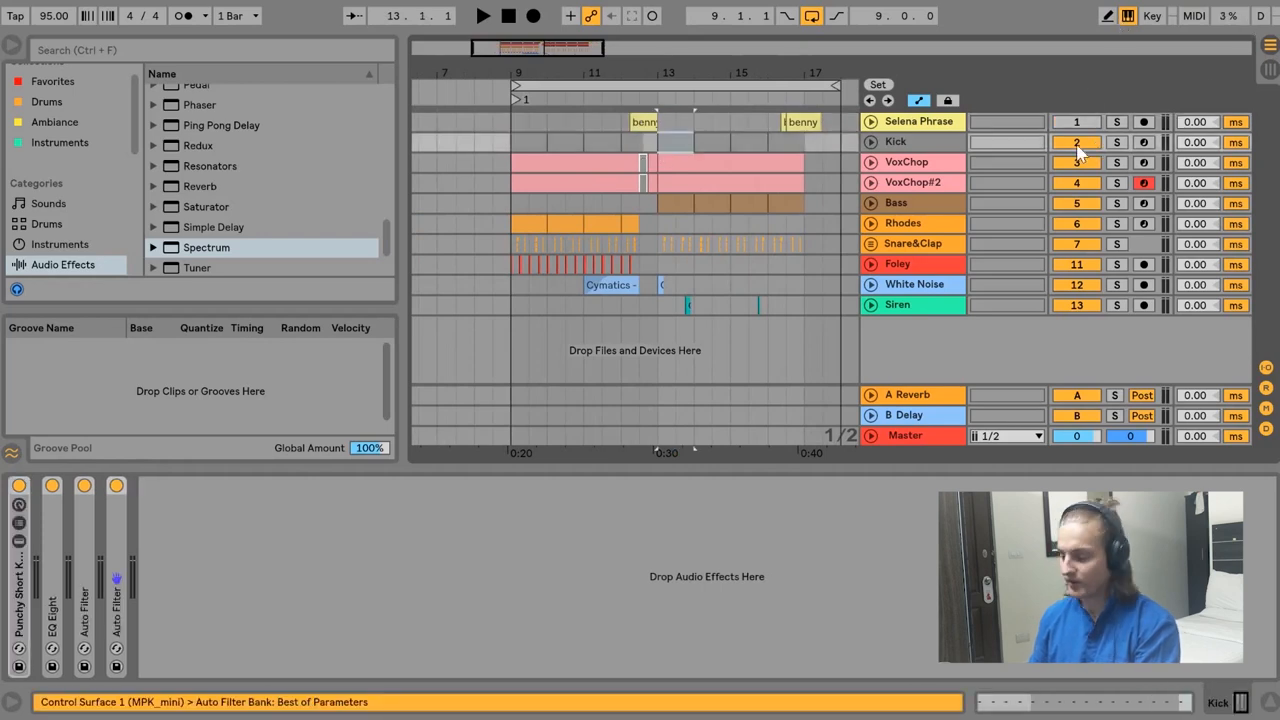
pyautogui.click(872, 142)
pyautogui.press('space')
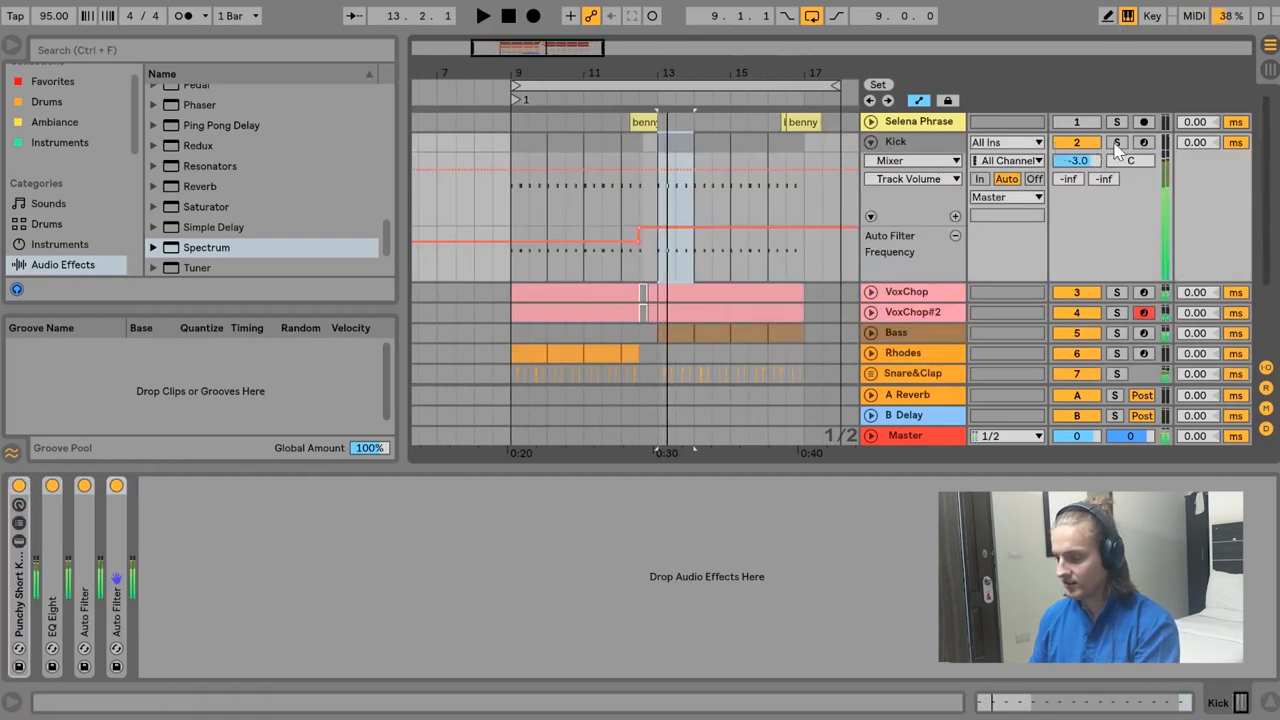
pyautogui.click(1116, 143)
pyautogui.press('space')
pyautogui.press('space')
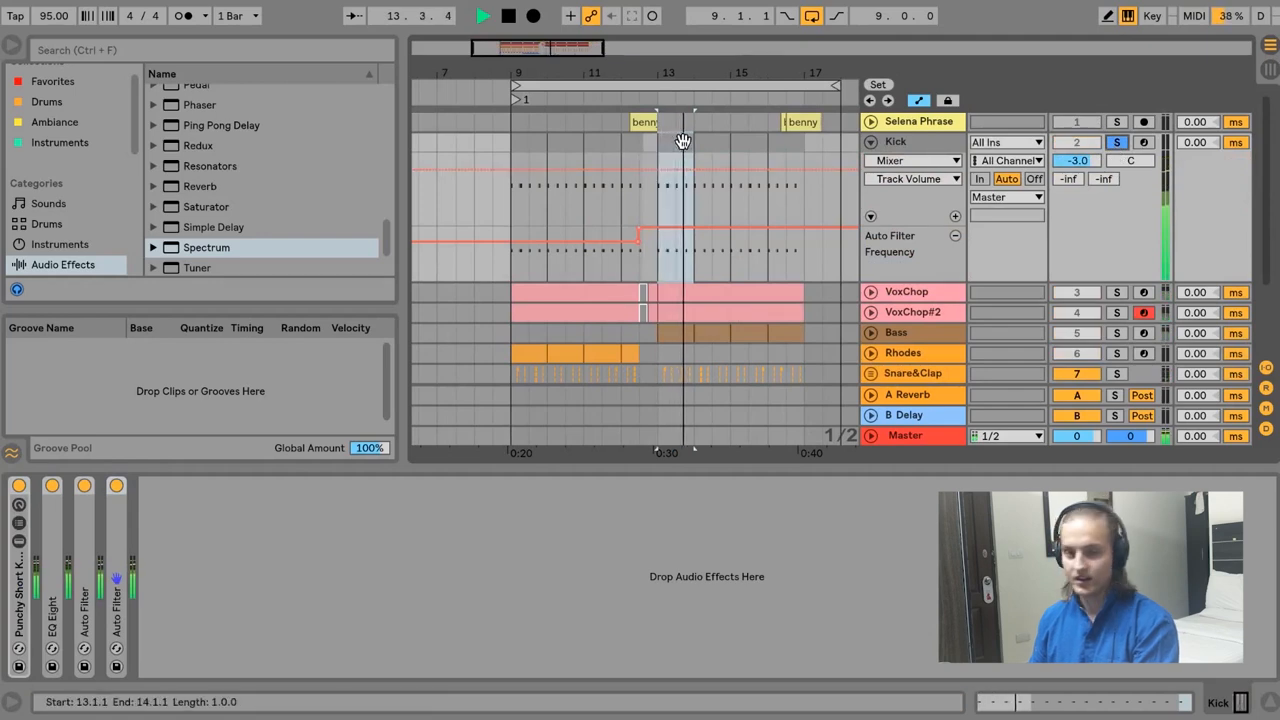
pyautogui.press('space')
pyautogui.press('space')
pyautogui.press('space')
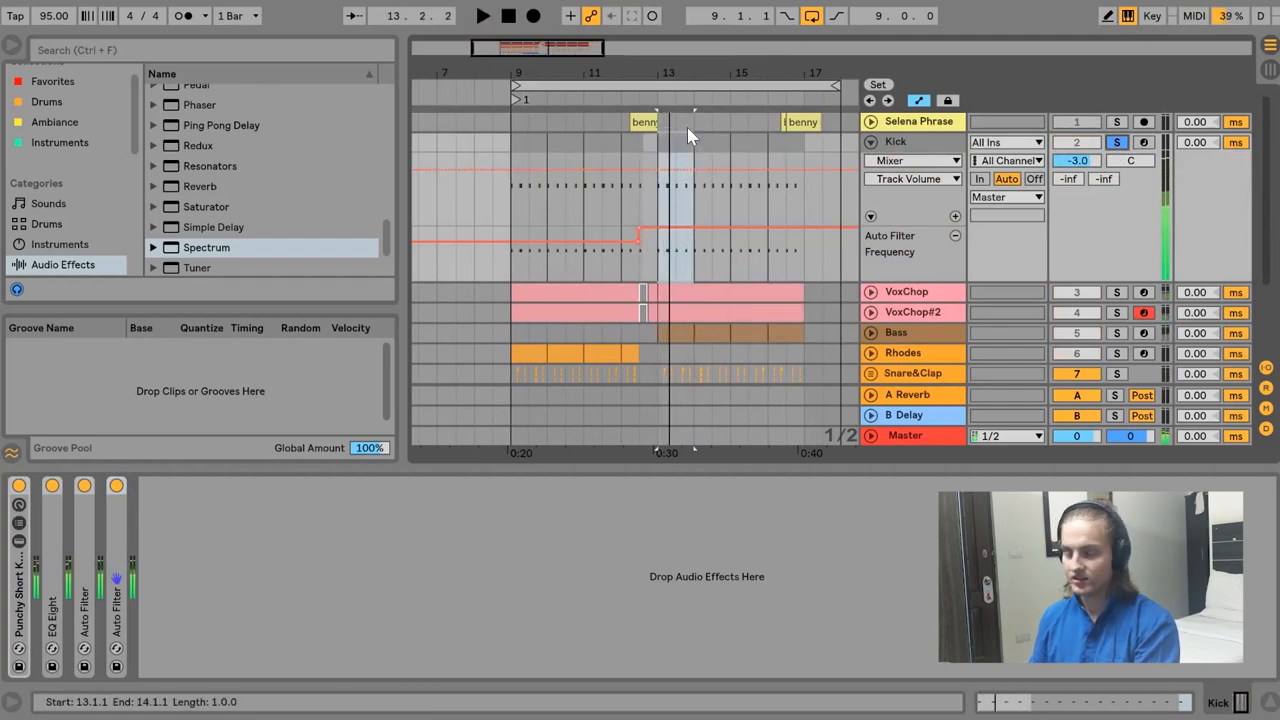
pyautogui.click(871, 142)
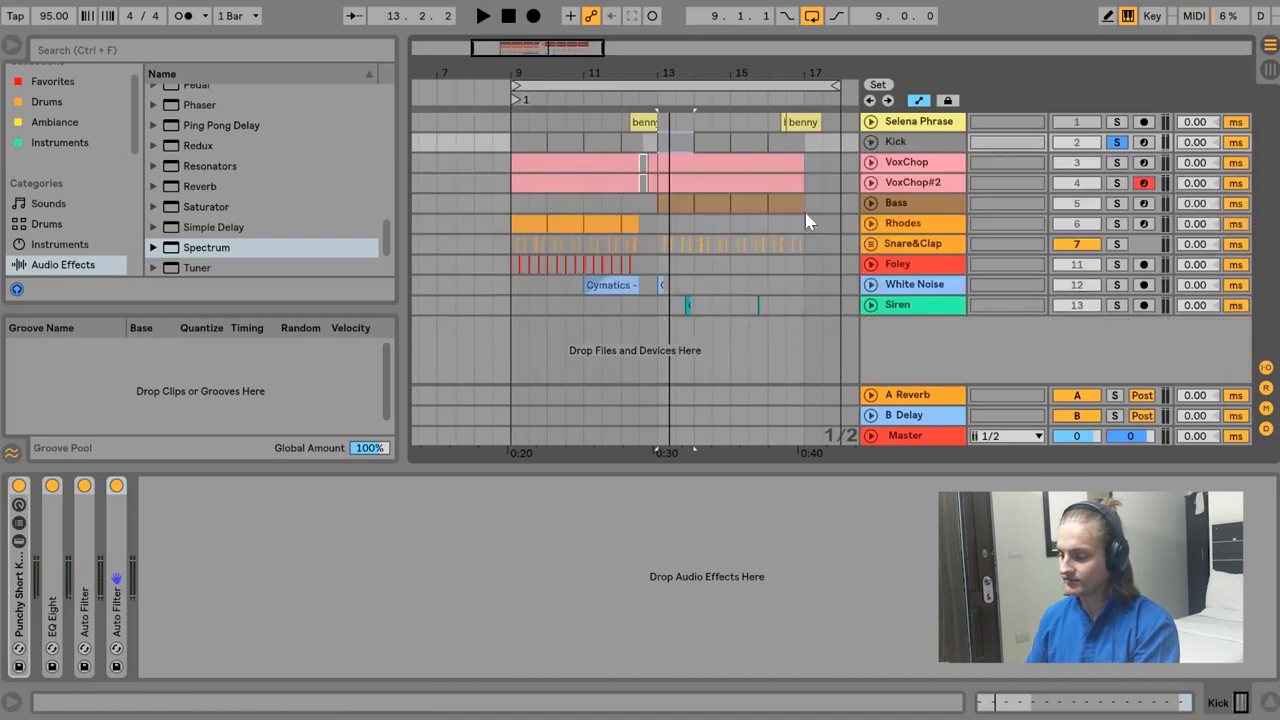
# Solo the VoxChop track instead of the Kick and play its clip from bar 13.
pyautogui.click(1117, 162)
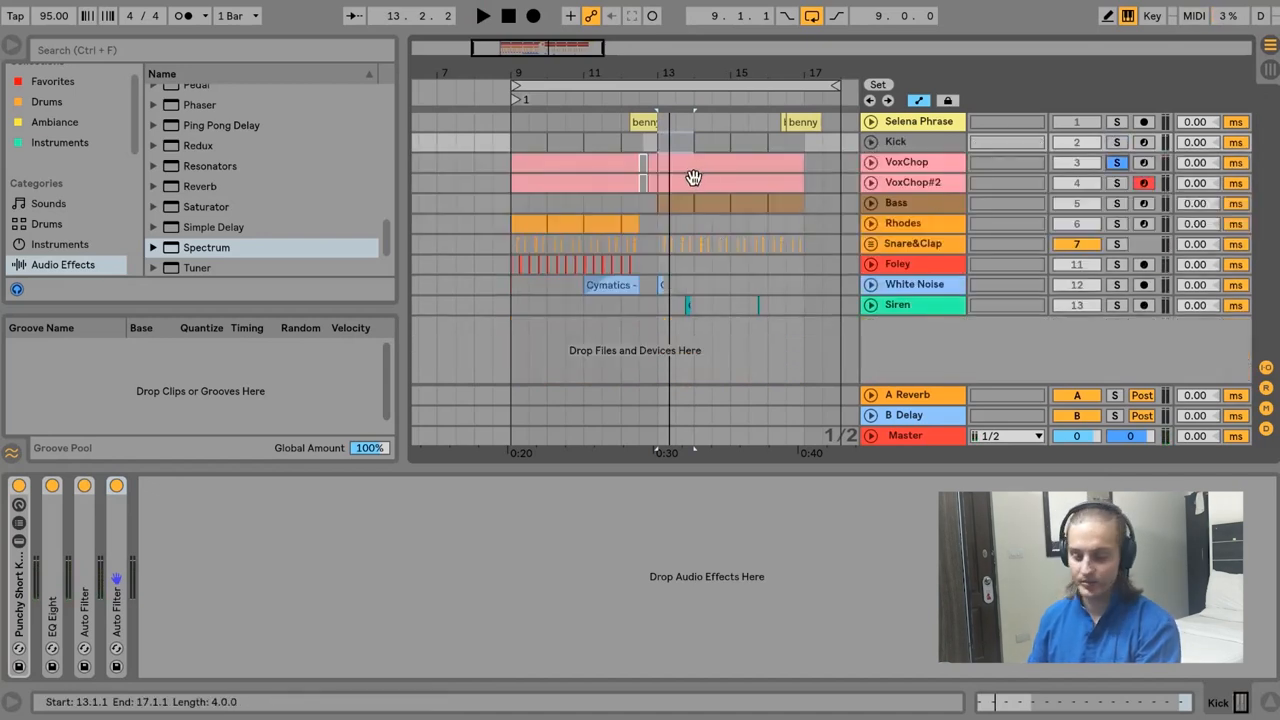
pyautogui.click(883, 163)
pyautogui.click(870, 162)
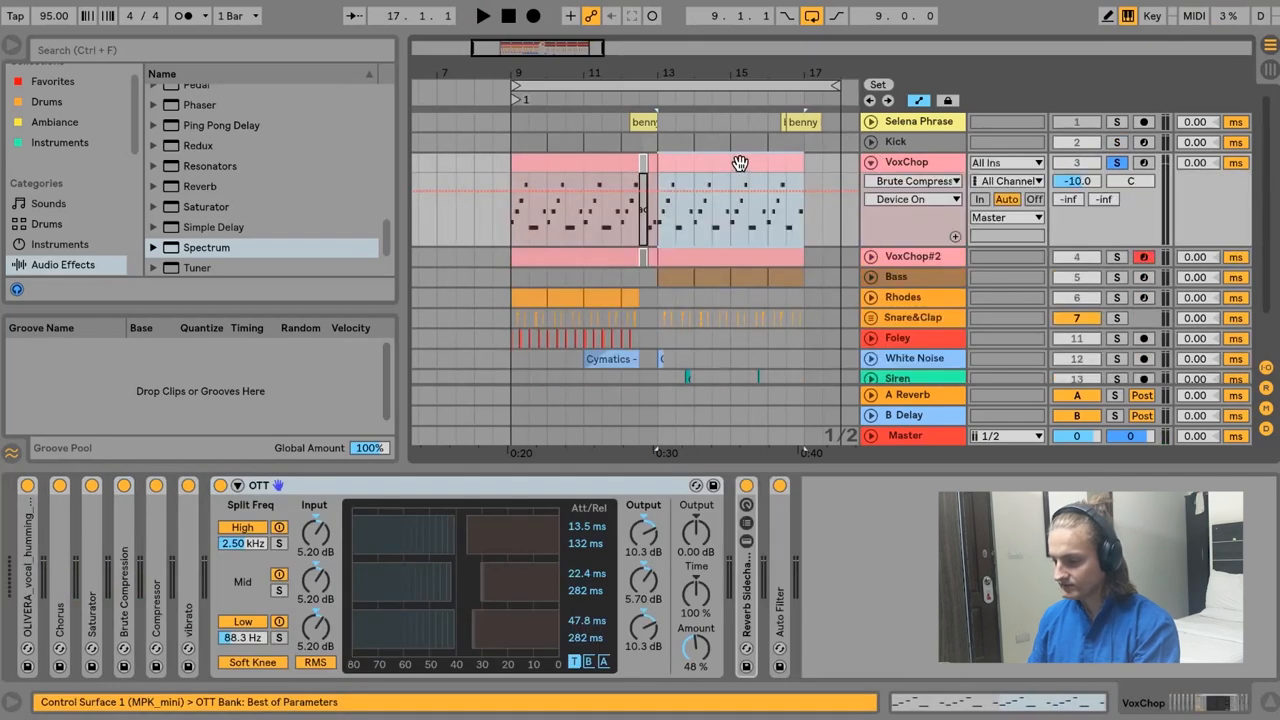
pyautogui.press('space')
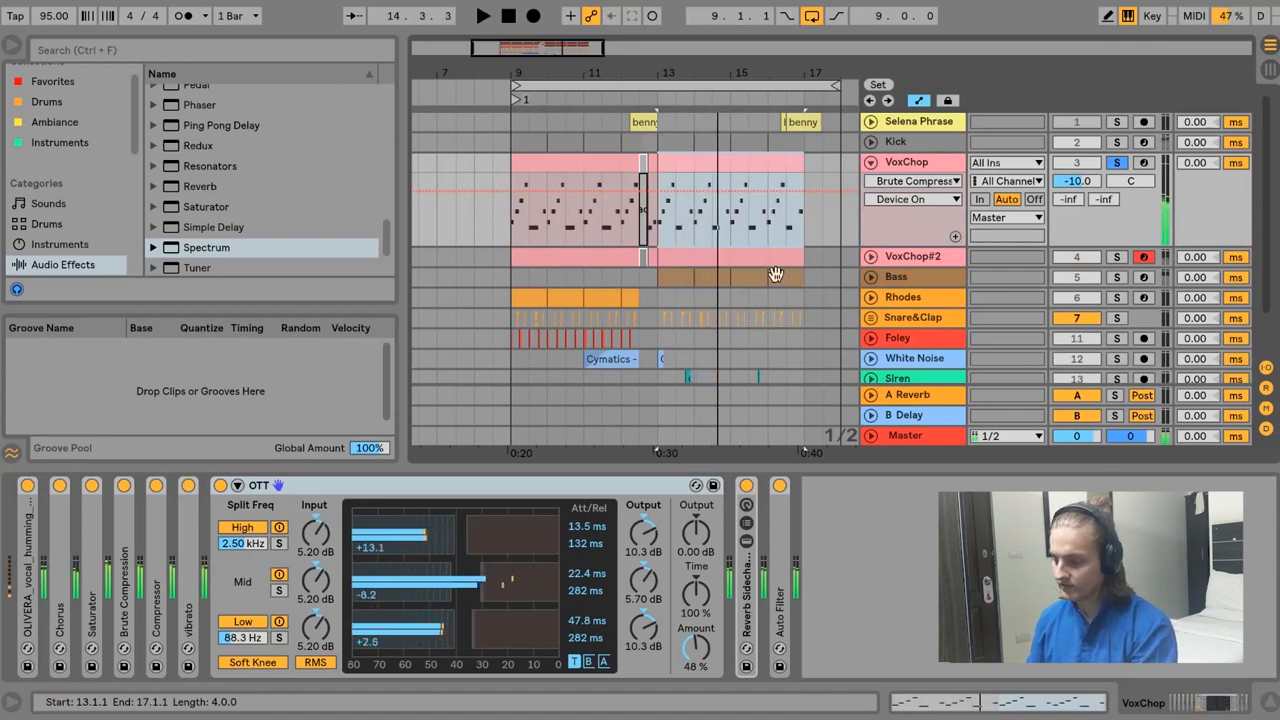
pyautogui.press('space')
# Group the VoxChop effects from Chorus through Auto Filter into an Audio Effect Rack and switch the rack off.
pyautogui.click(897, 163)
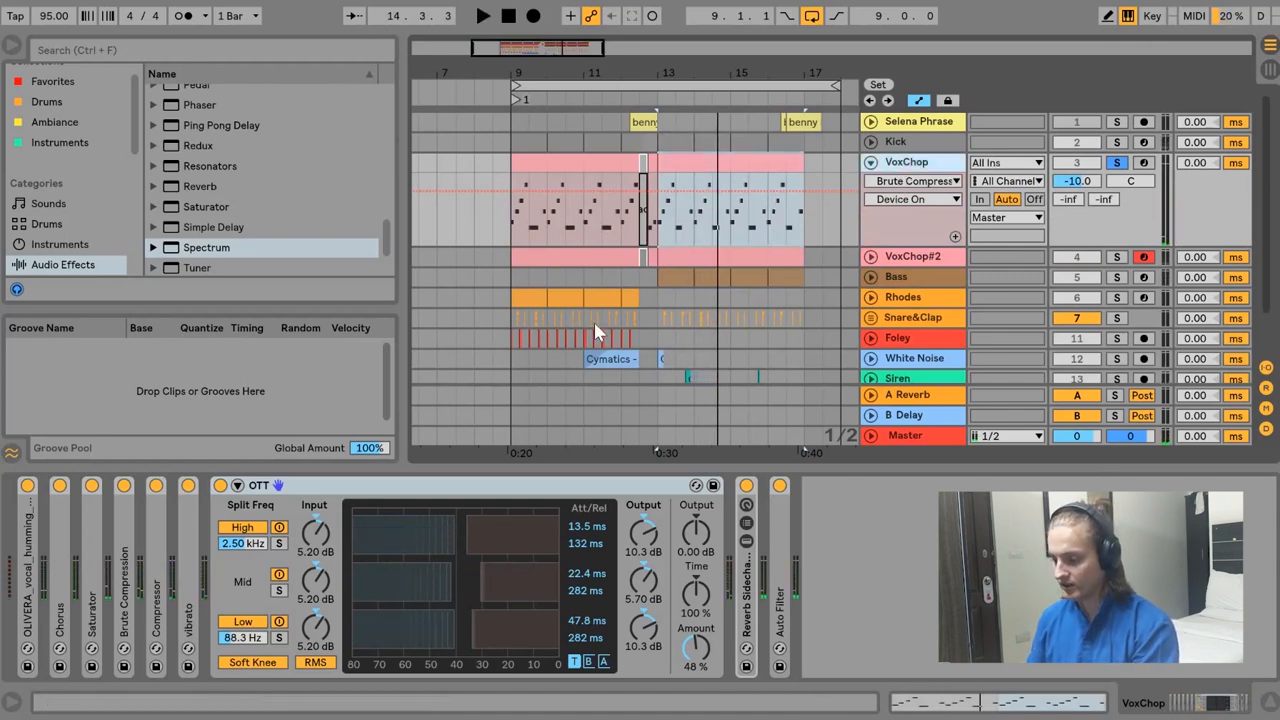
pyautogui.doubleClick(341, 486)
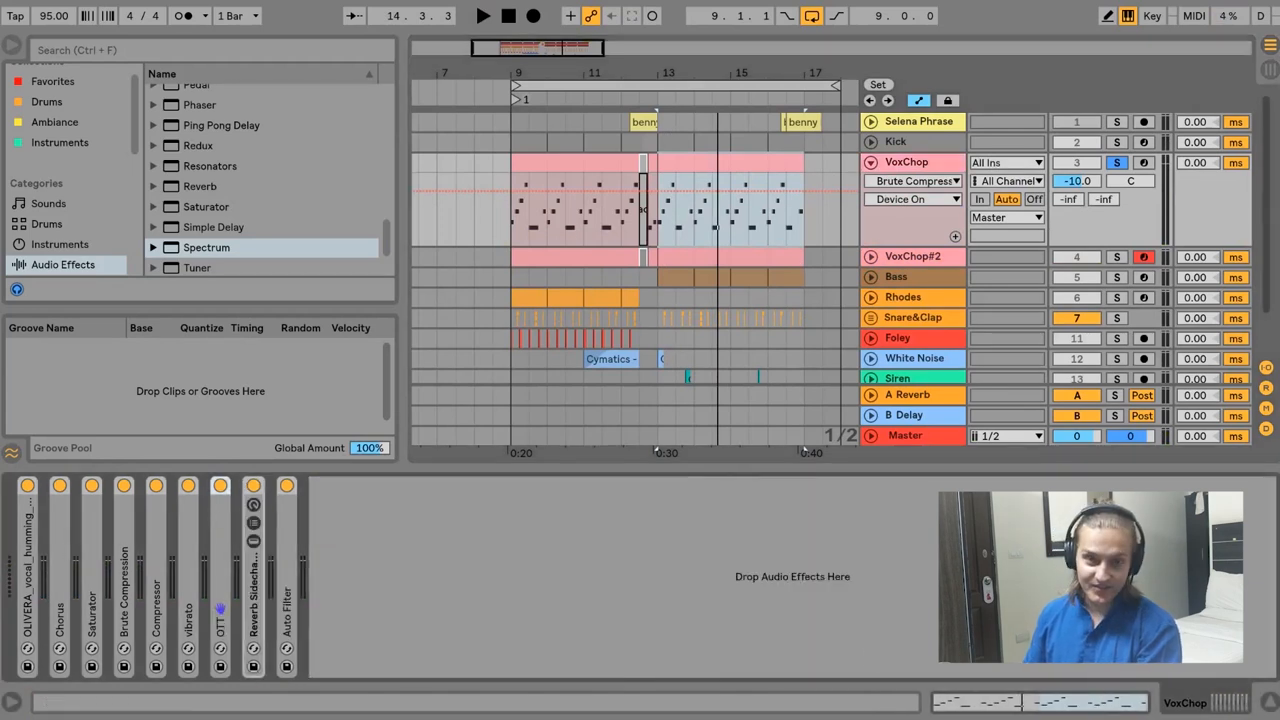
pyautogui.click(57, 548)
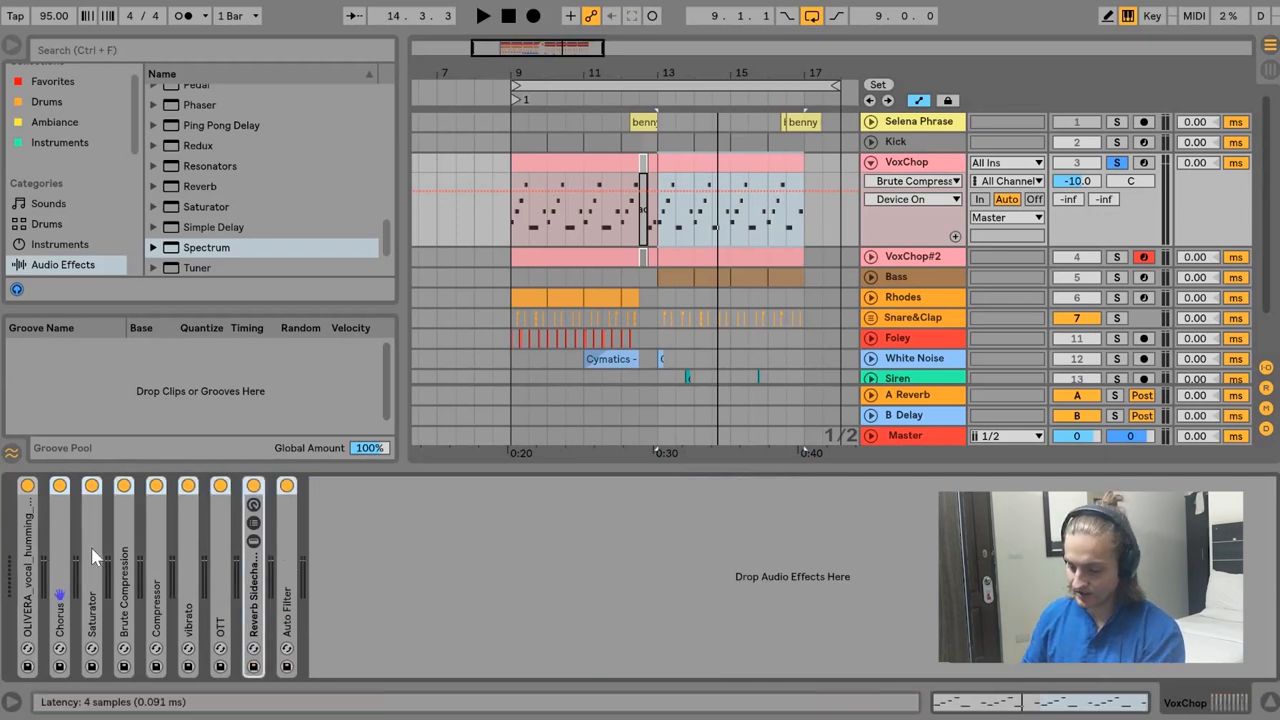
pyautogui.hotkey('ctrl', 'g')
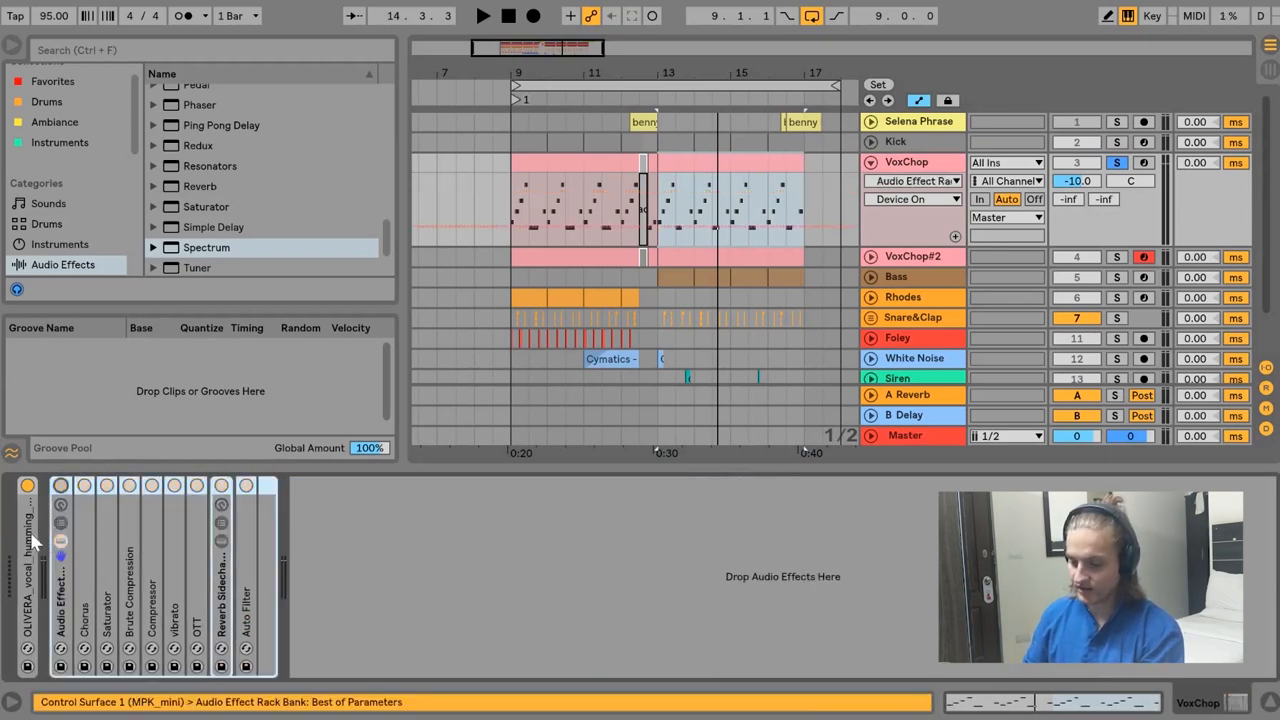
# Turn off the sustain loop of the OLIVERA vocal humming sample and extend its Sample End to 131845.
pyautogui.doubleClick(33, 541)
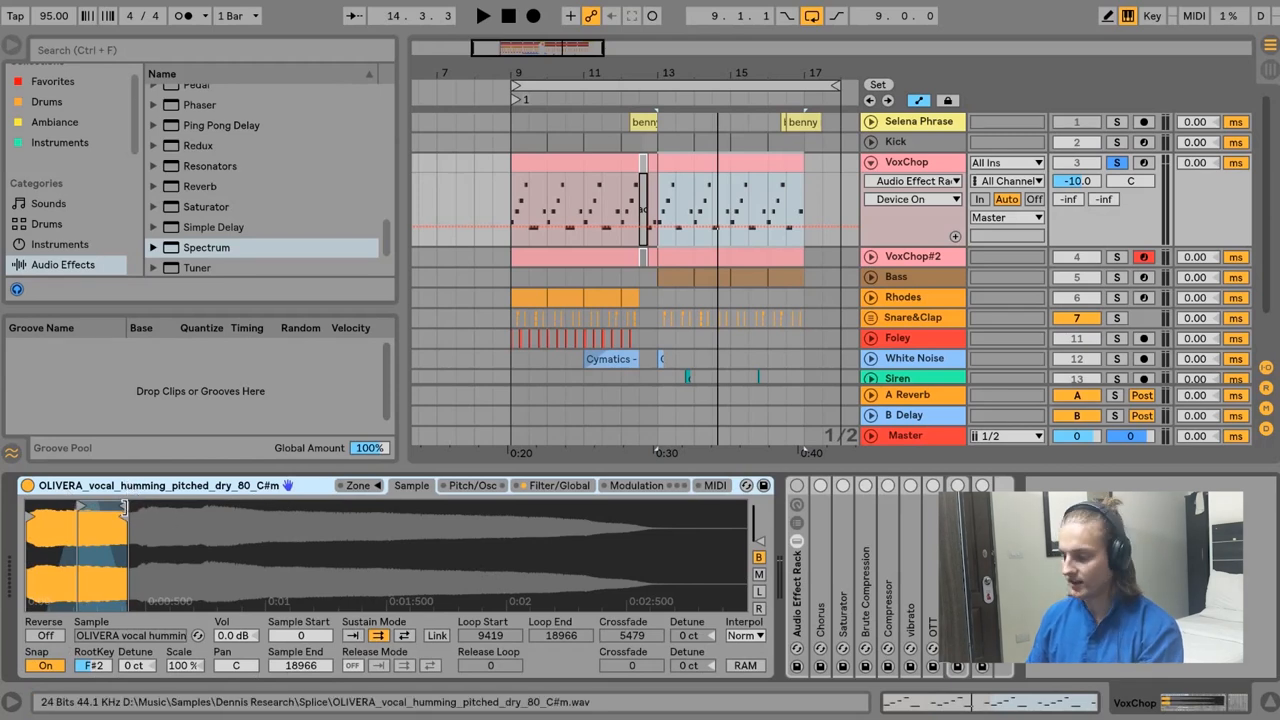
pyautogui.click(125, 508)
pyautogui.click(353, 636)
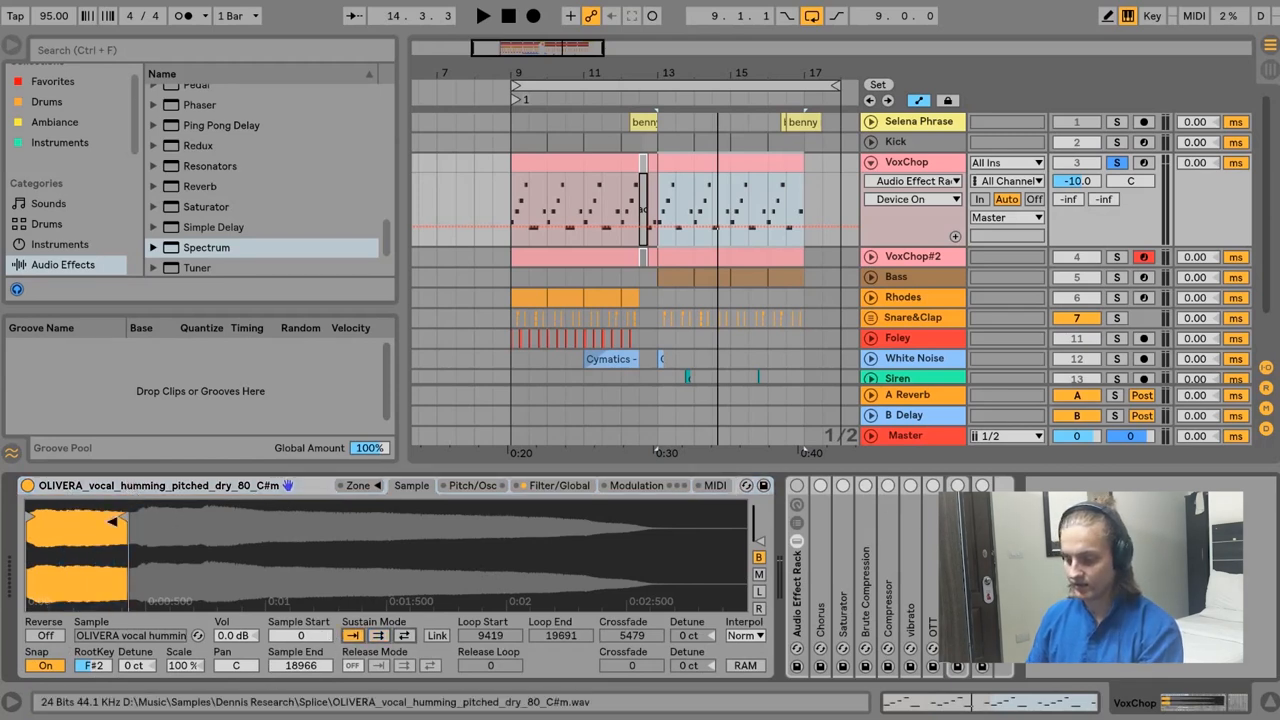
pyautogui.moveTo(120, 518); pyautogui.dragTo(740, 516)
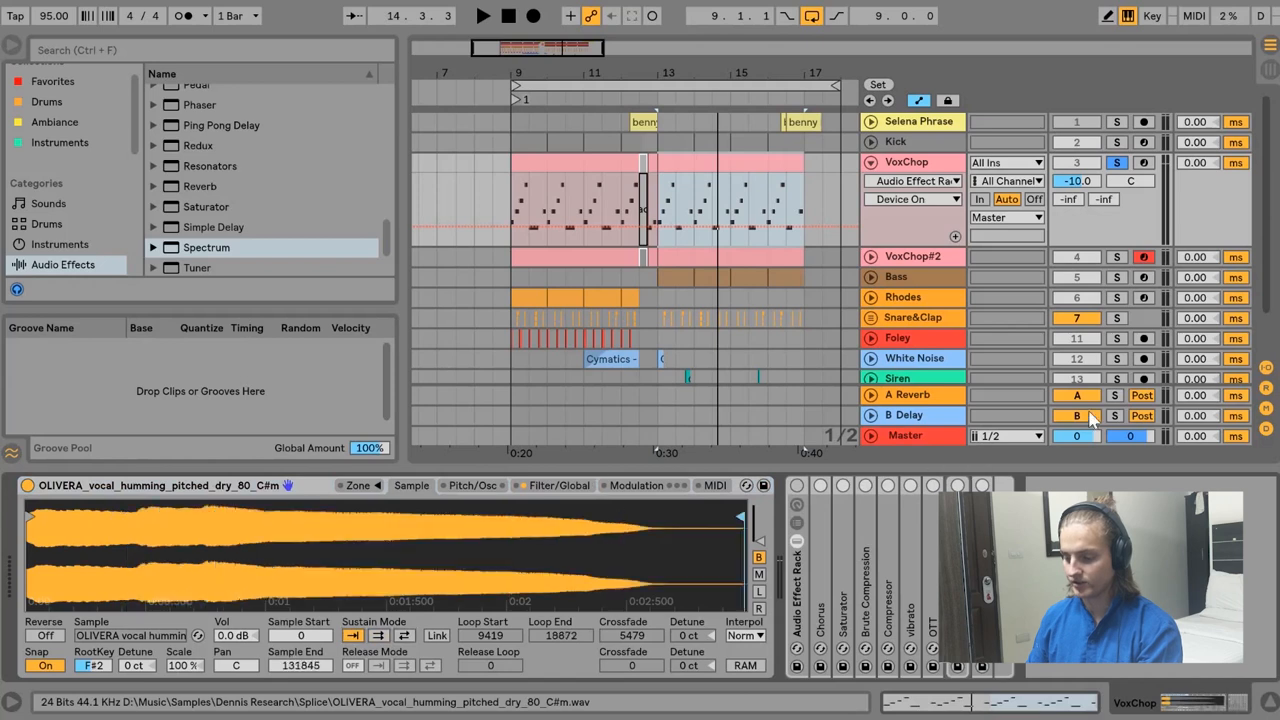
# Arm the VoxChop track and add a Spectrum with its enlarged display after the effect rack.
pyautogui.click(436, 539)
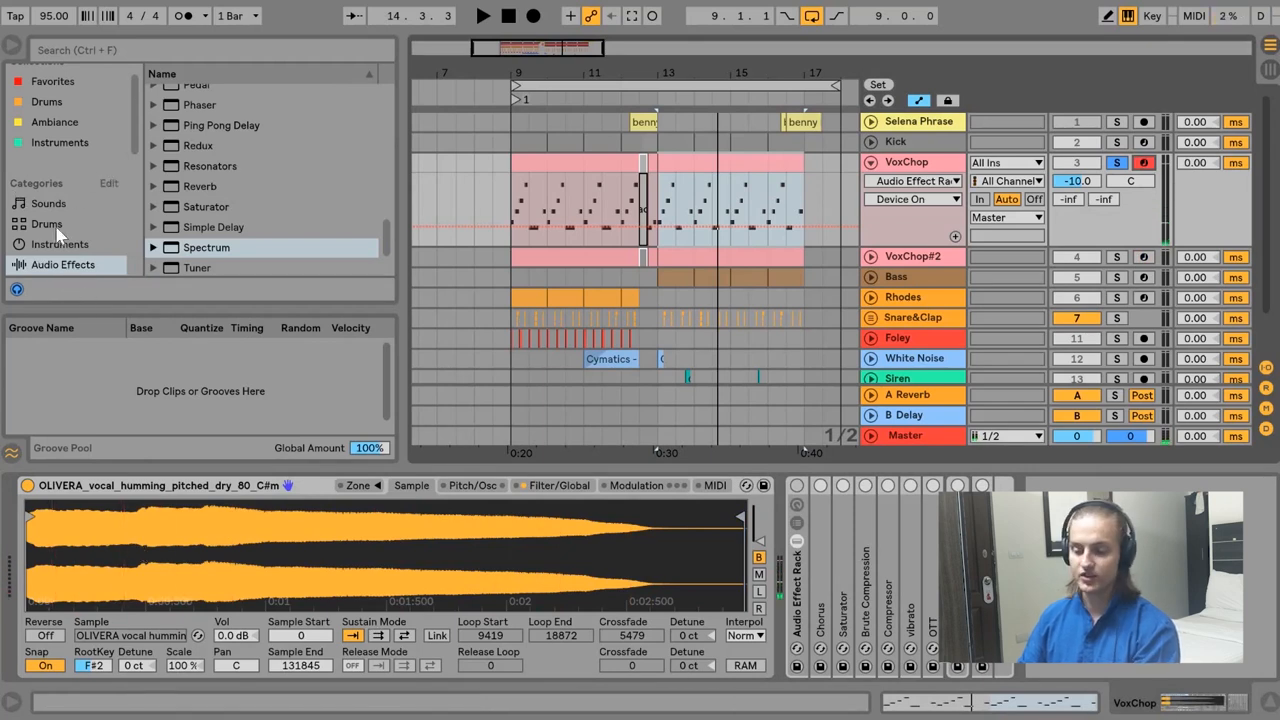
pyautogui.scroll(-3, 57, 233)
pyautogui.doubleClick(366, 247)
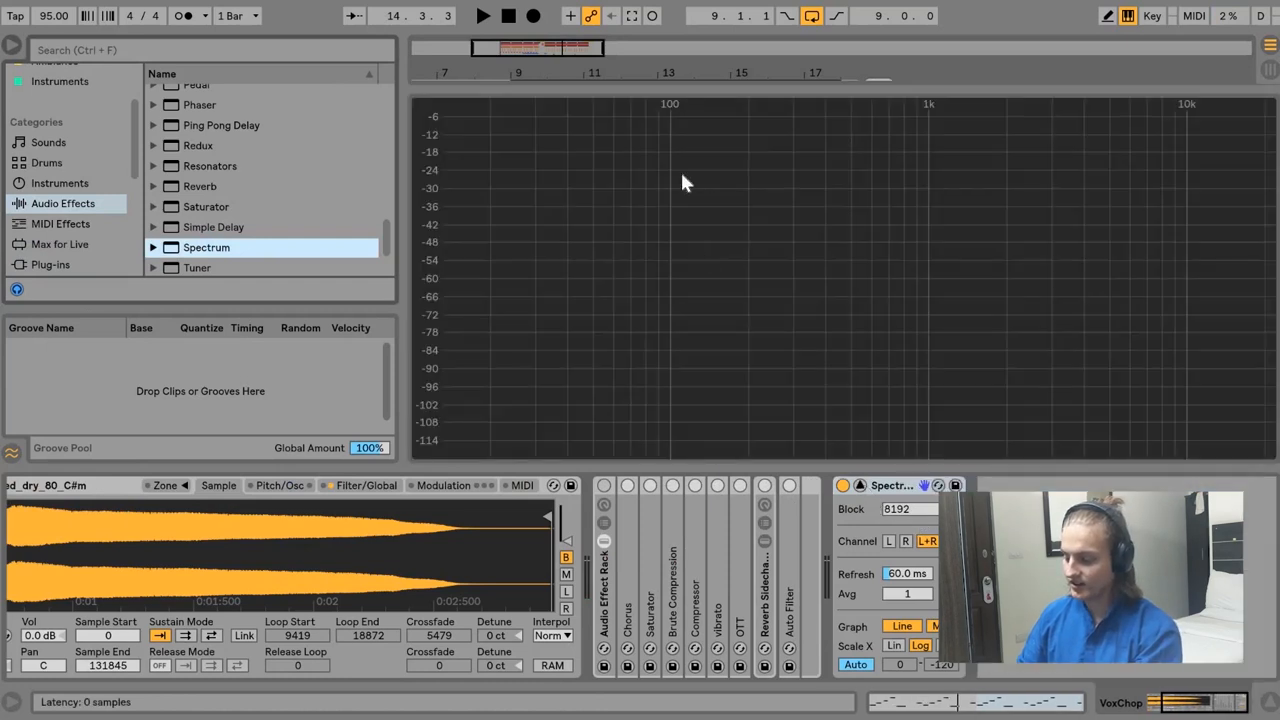
pyautogui.click(862, 485)
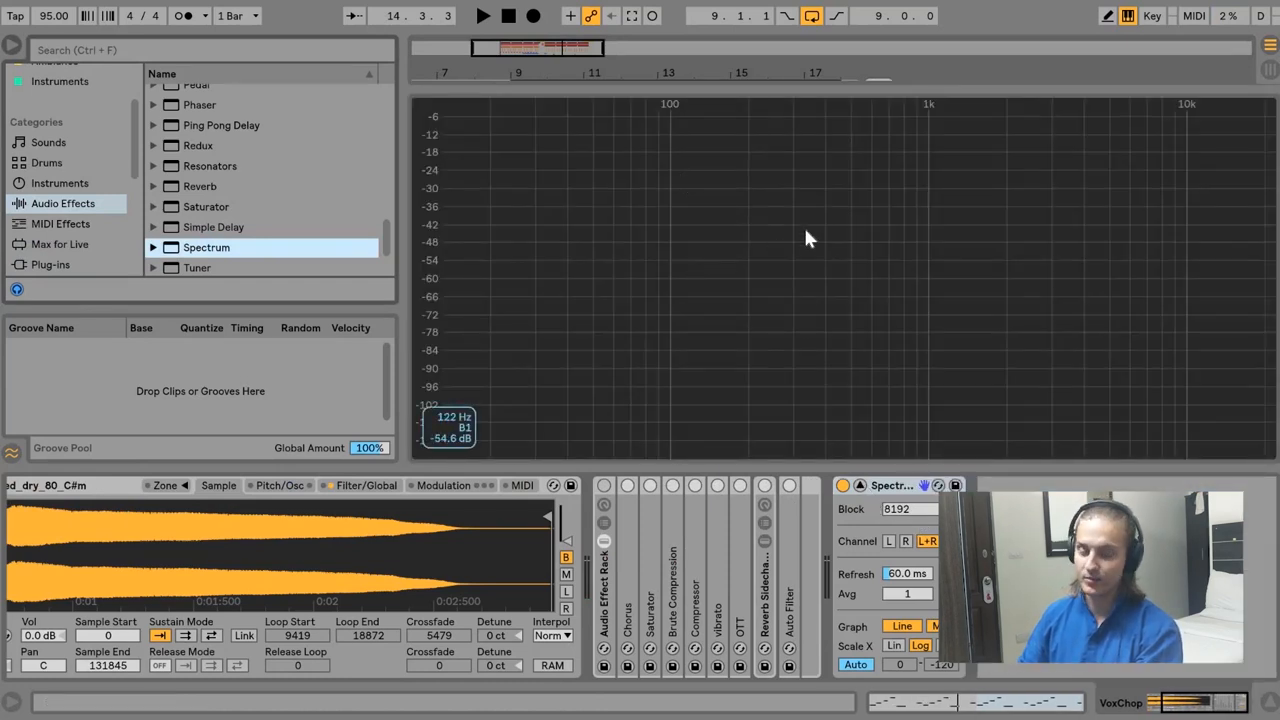
# Play several notes of the vocal sample and read the pitch of their fundamental peaks in the Spectrum.
pyautogui.press('a')
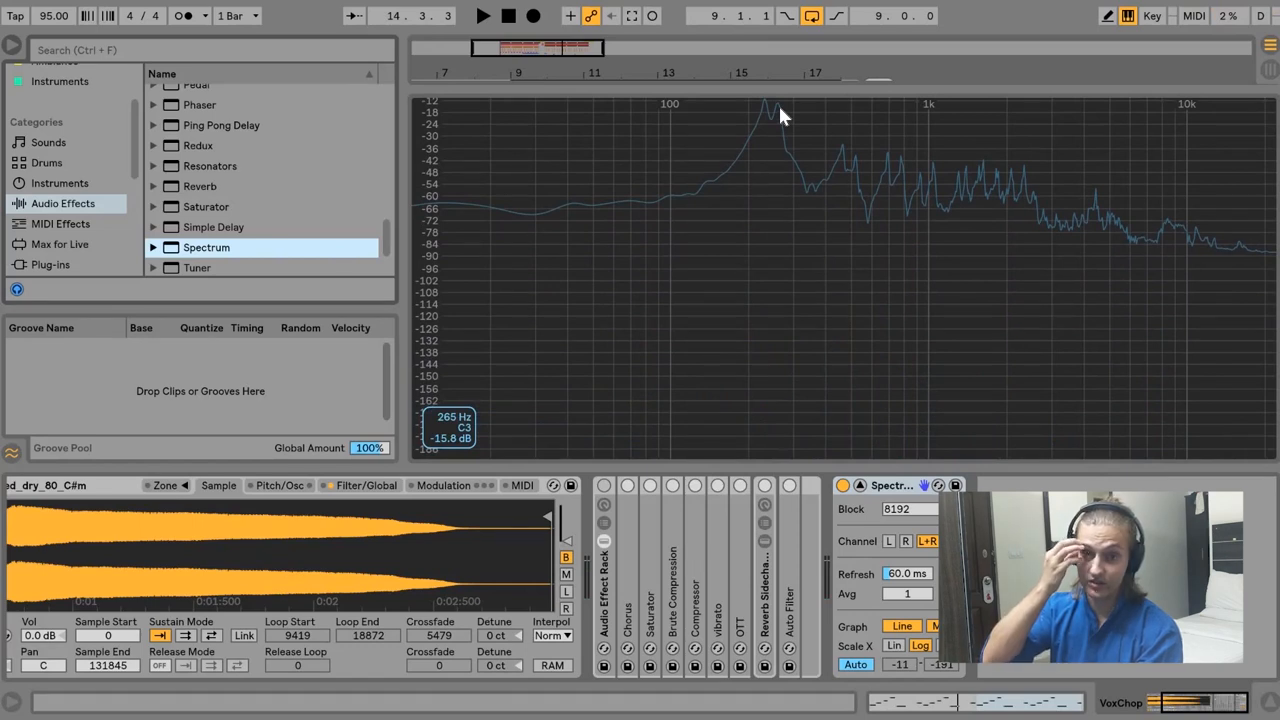
pyautogui.press('k')
pyautogui.press('u')
pyautogui.press('g')
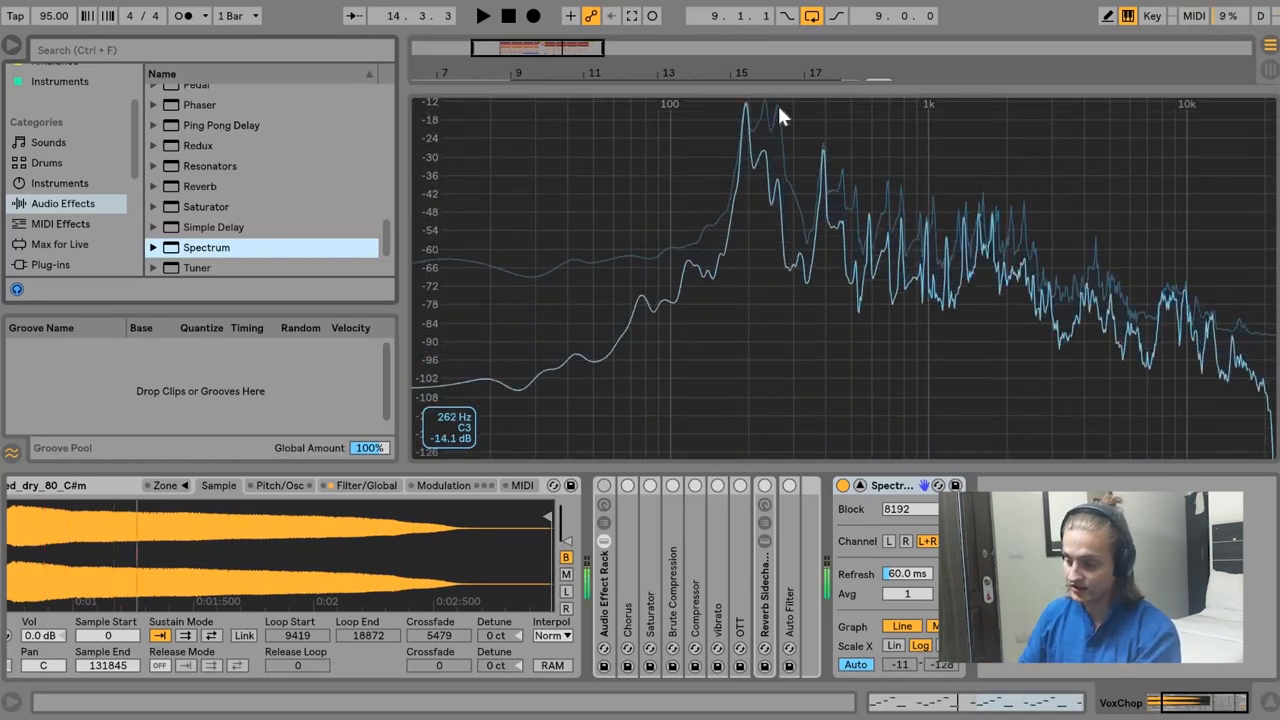
pyautogui.press('t')
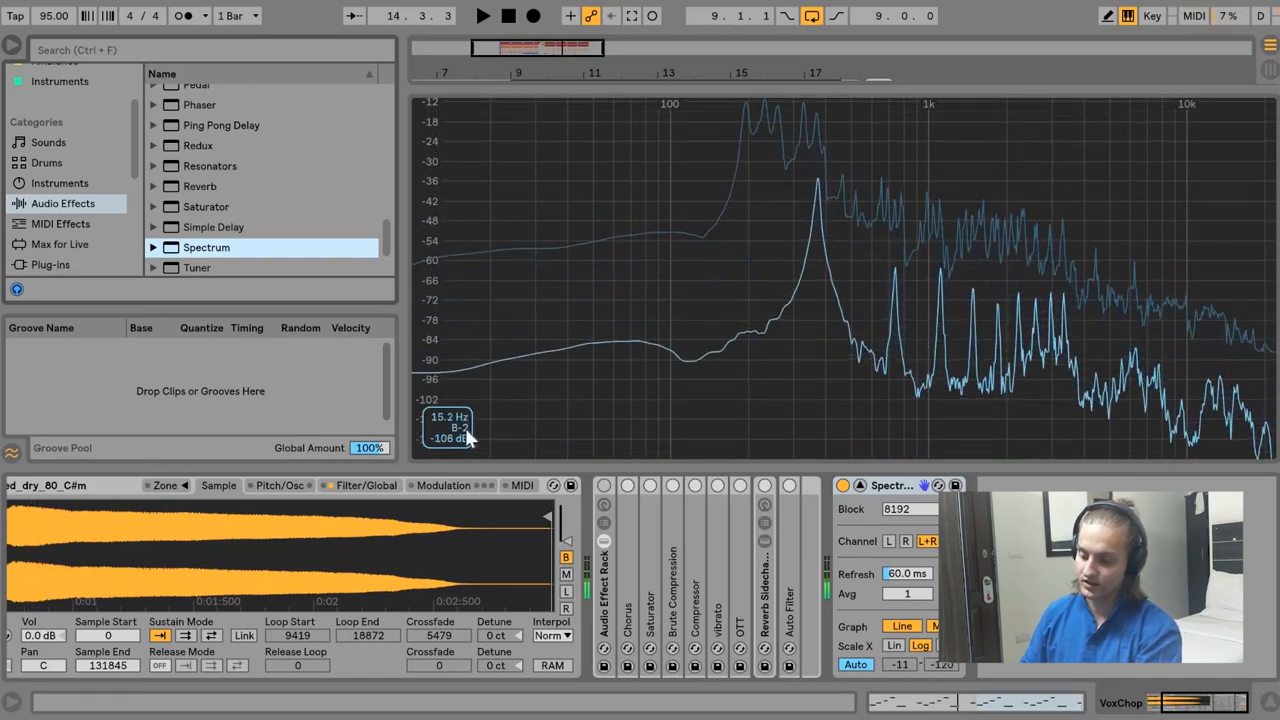
pyautogui.press('t')
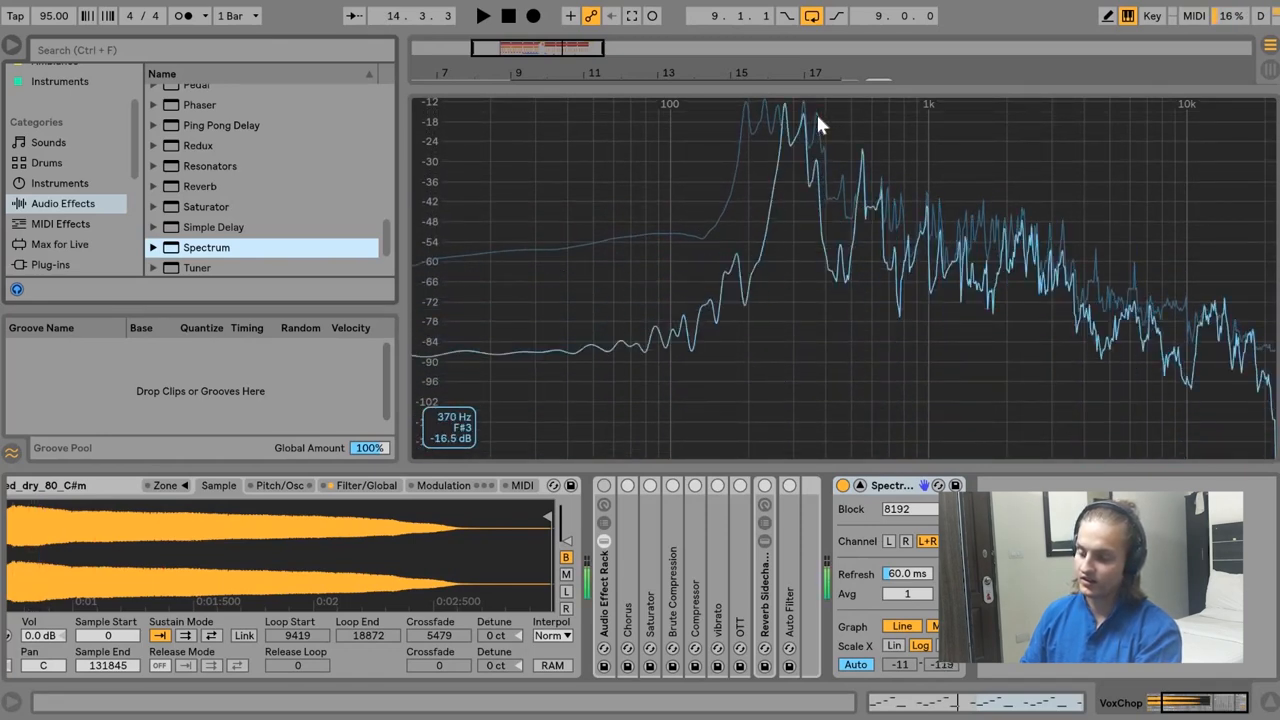
pyautogui.hscroll(-3, 872, 668)
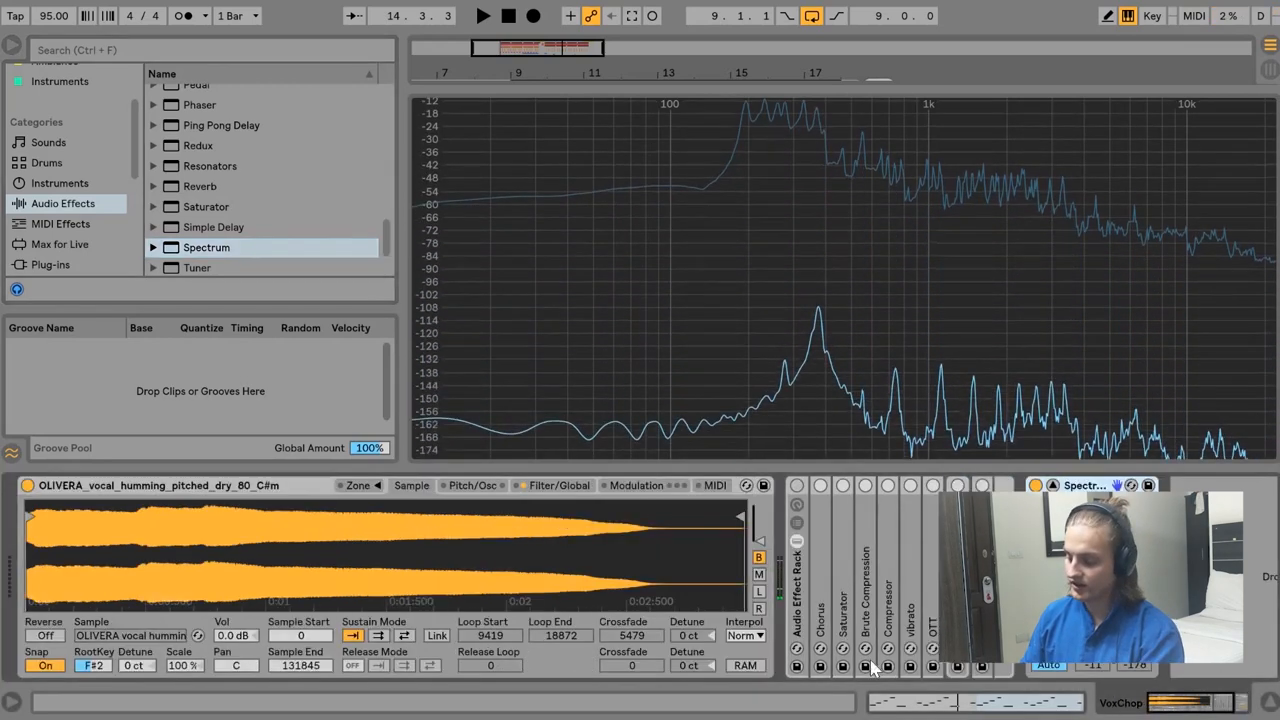
# Check the root key setting of the OLIVERA vocal humming Sampler and close the Spectrum's enlarged display.
pyautogui.rightClick(118, 488)
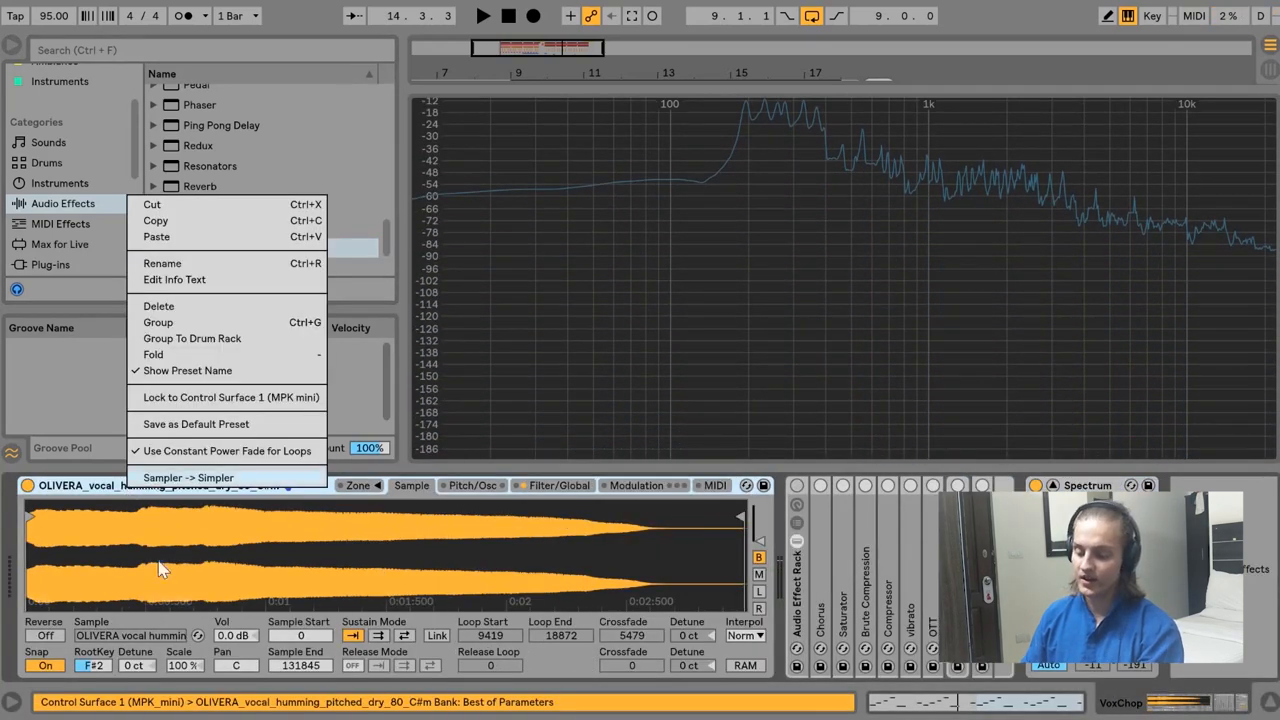
pyautogui.click(95, 665)
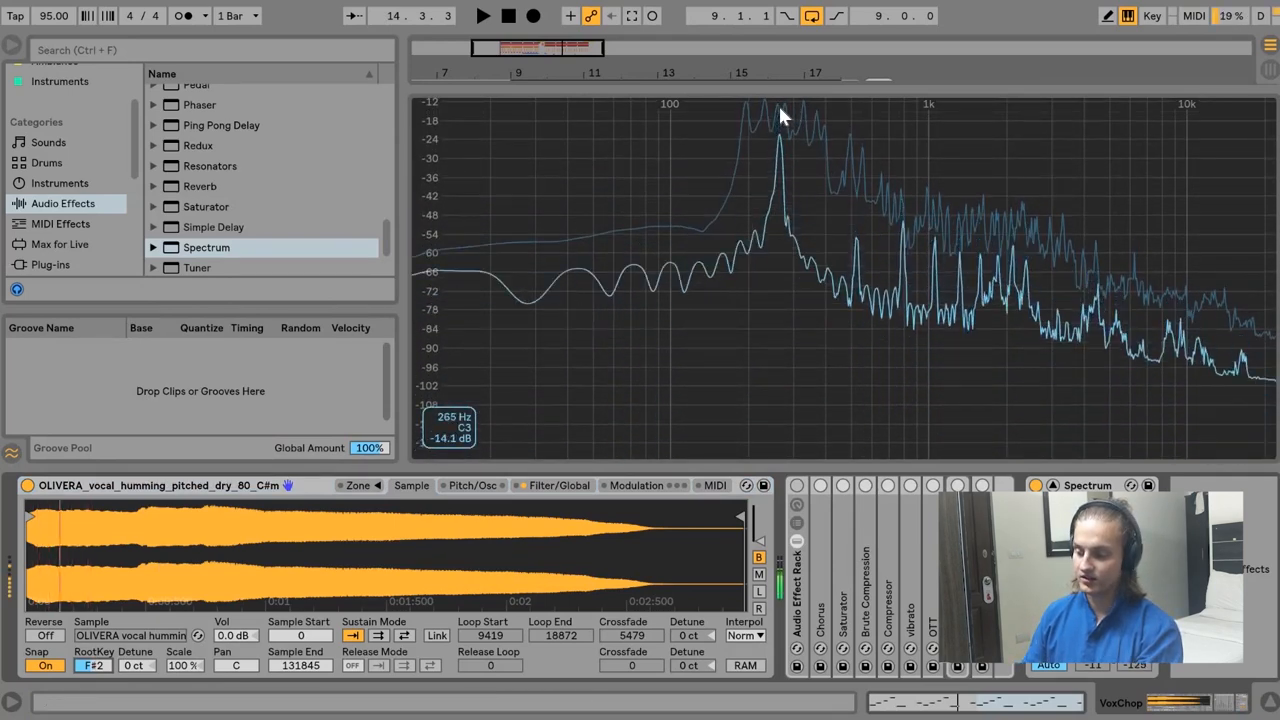
pyautogui.click(1053, 485)
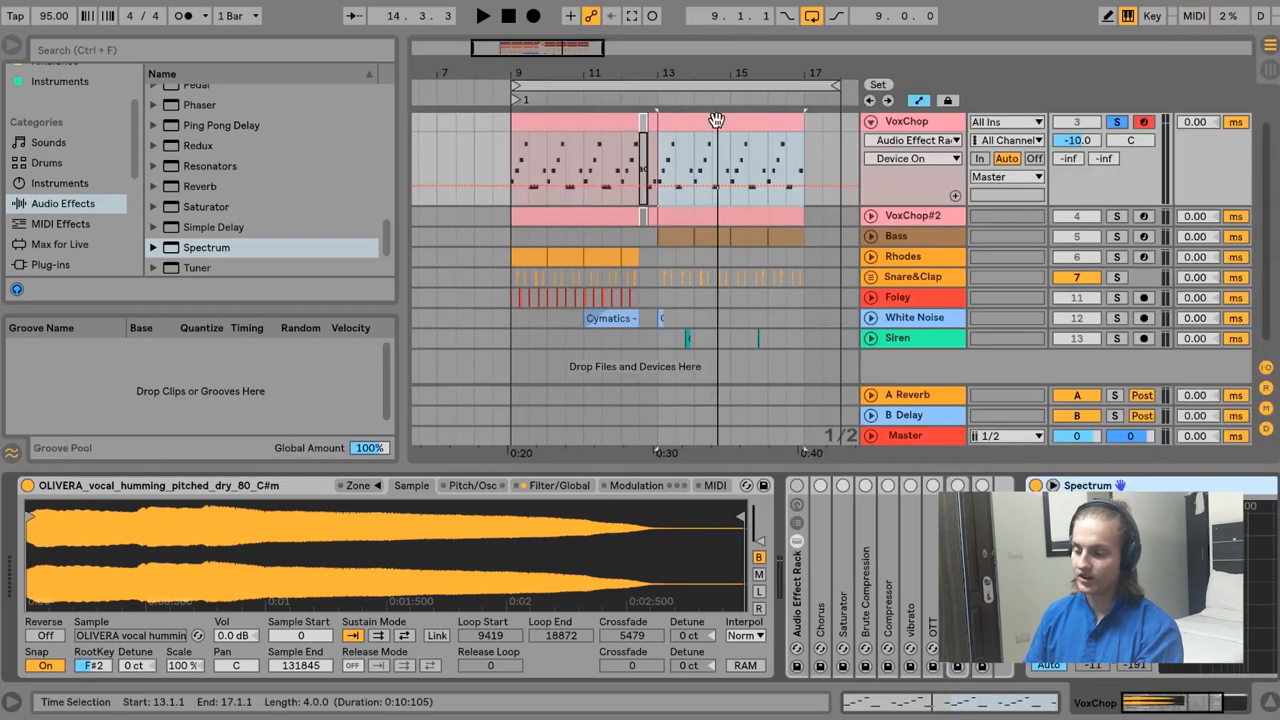
# Open the notes of the VoxChop clip at bar 13, play the phrase, and return to the track's devices.
pyautogui.doubleClick(717, 120)
pyautogui.press('space')
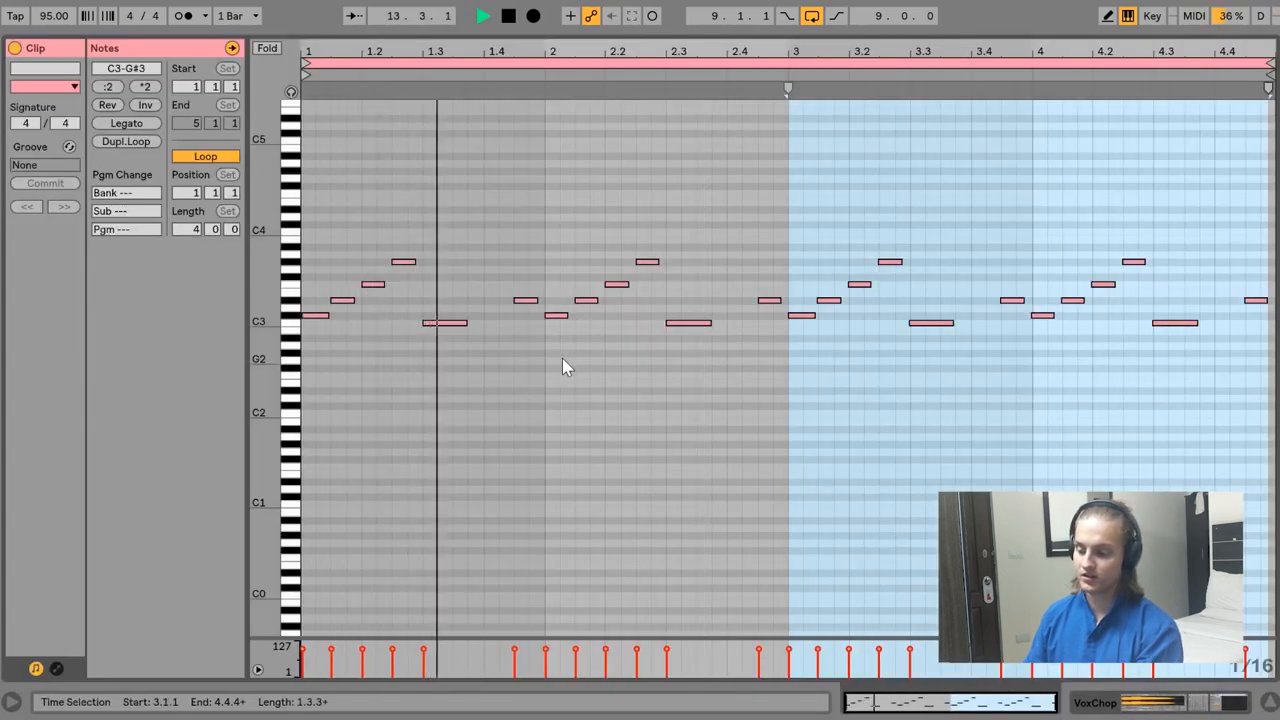
pyautogui.press('space')
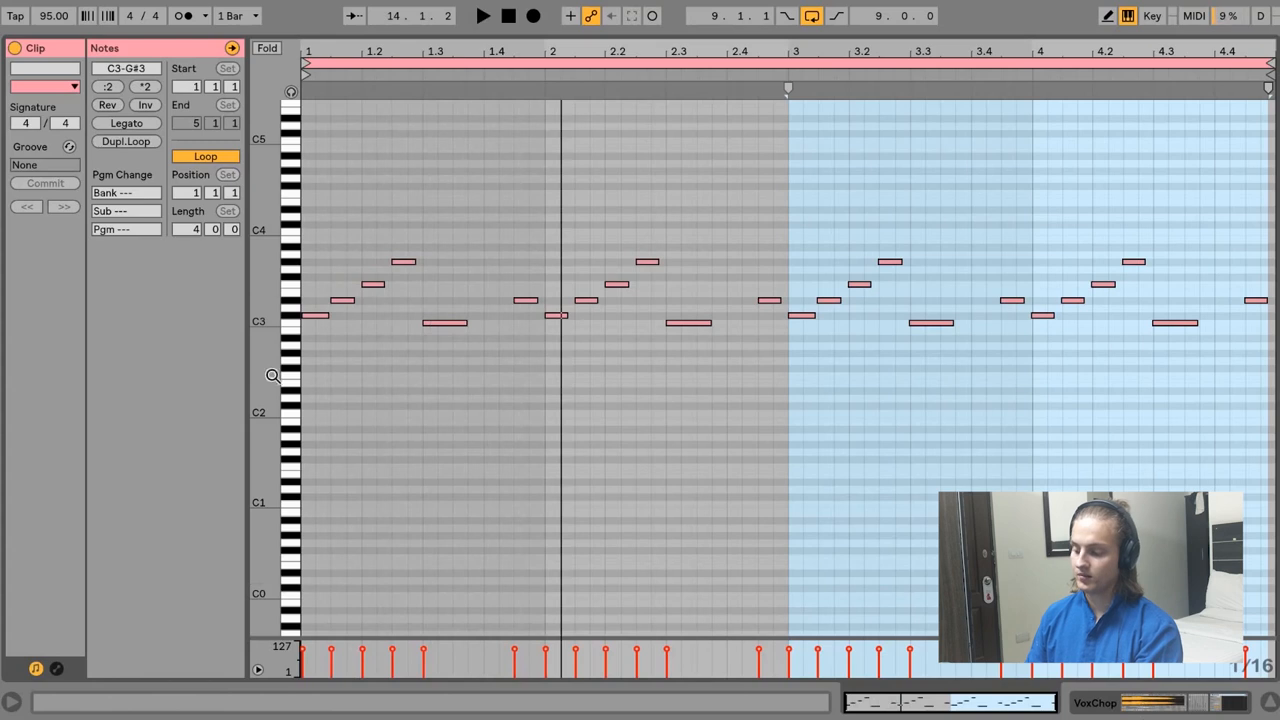
pyautogui.press('space')
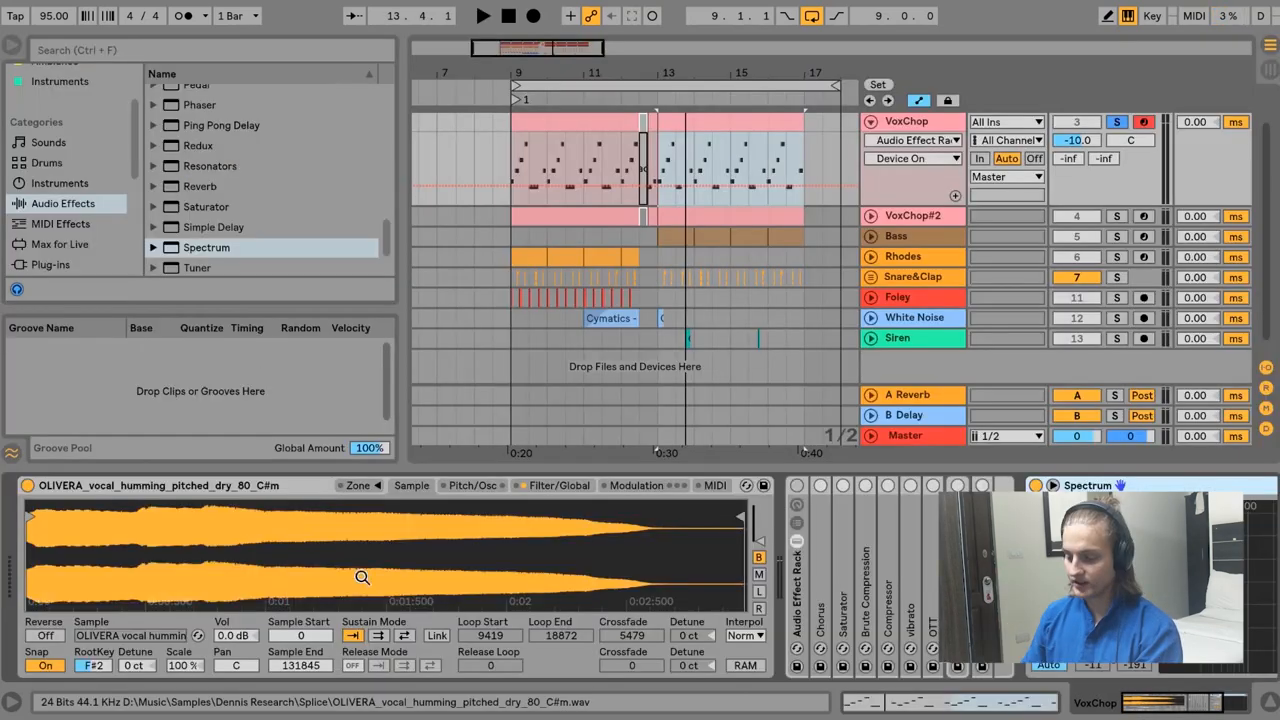
# Undo the added Spectrum, the extended Sample End and the switched-off sustain loop on VoxChop.
pyautogui.hotkey('ctrl', 'z')
pyautogui.hotkey('ctrl', 'z')
pyautogui.hotkey('ctrl', 'z')
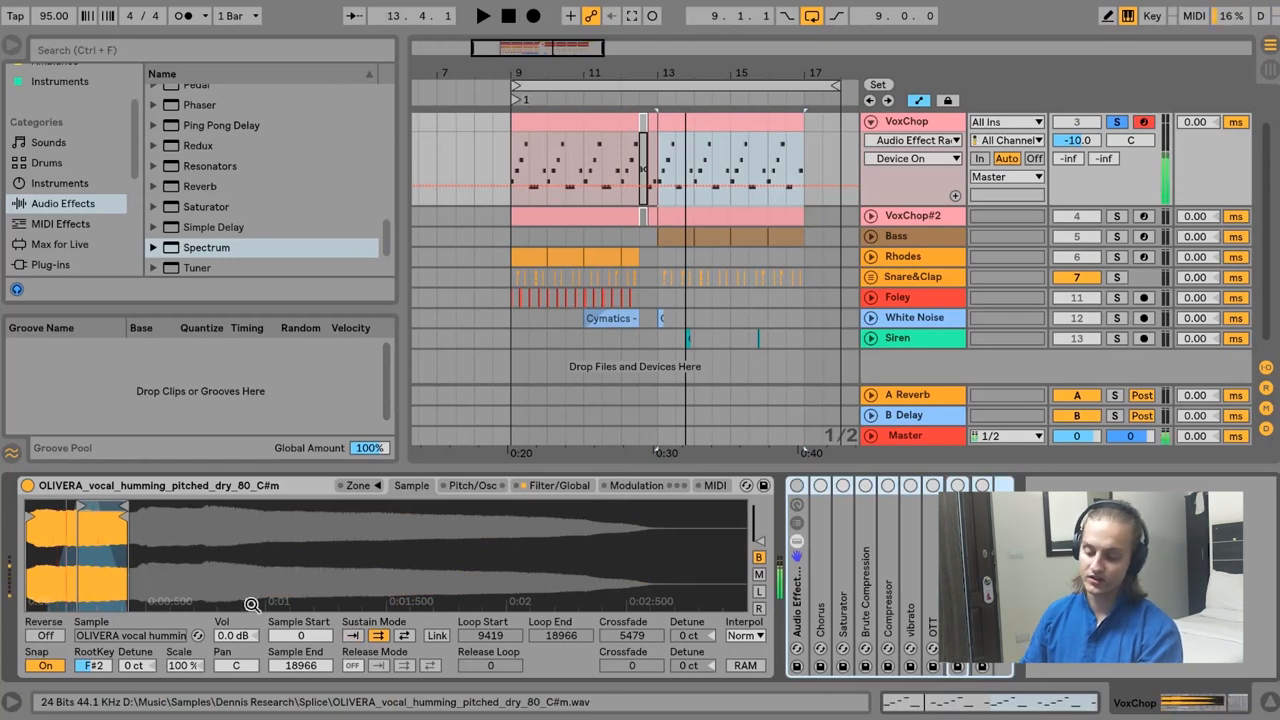
pyautogui.click(403, 637)
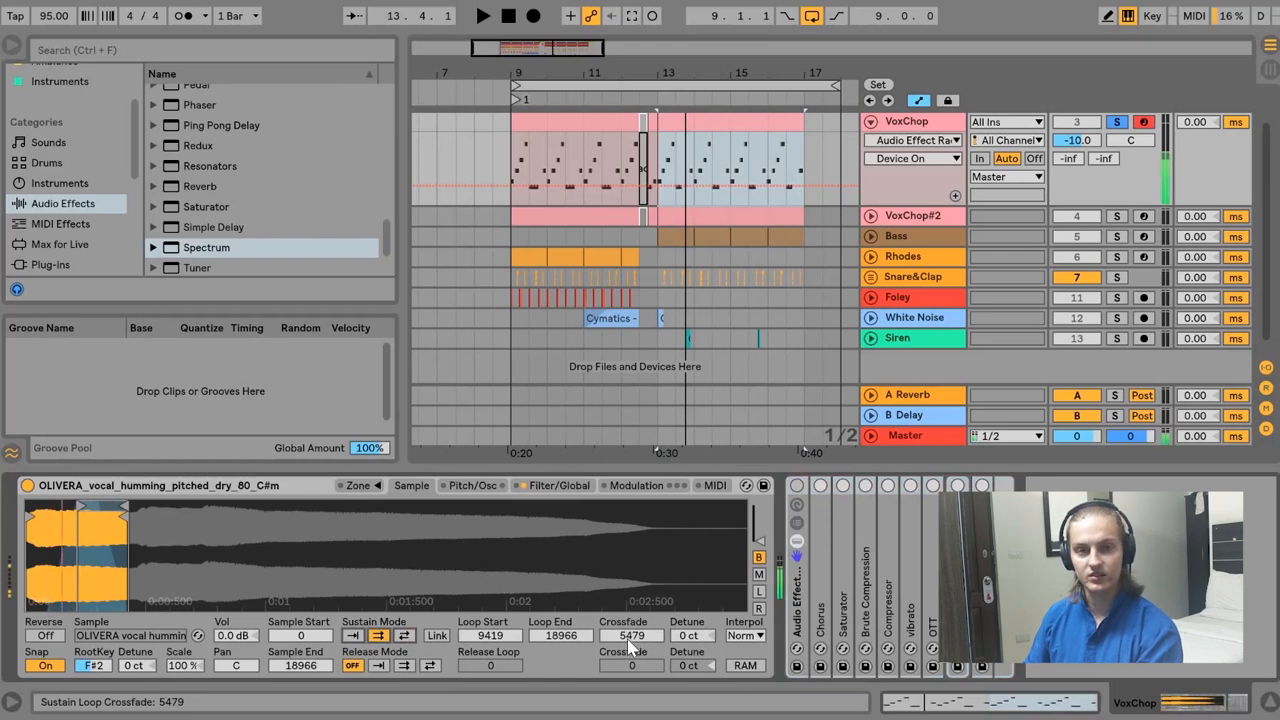
# Try the Sampler's volume envelope with a 0.00 ms attack, and with a 20.0 s attack and -3.8 dB peak, undoing each change.
pyautogui.click(574, 487)
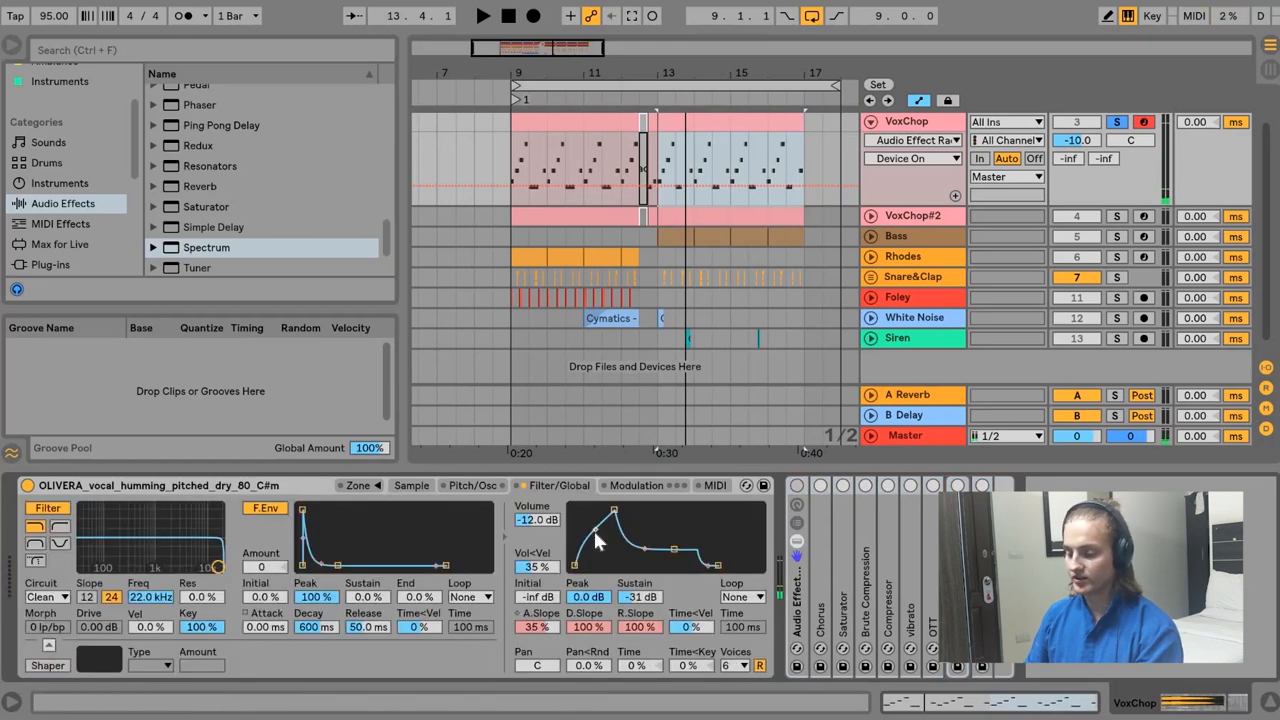
pyautogui.moveTo(614, 511); pyautogui.dragTo(577, 513)
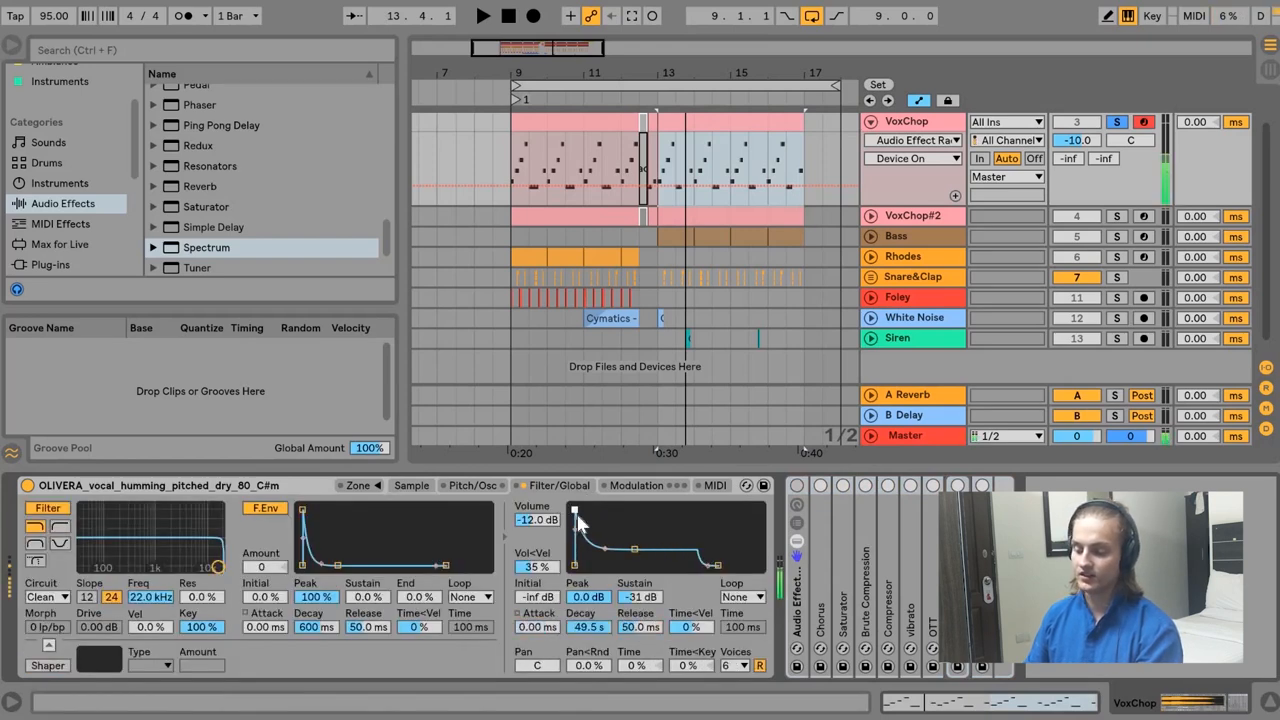
pyautogui.hotkey('ctrl', 'z')
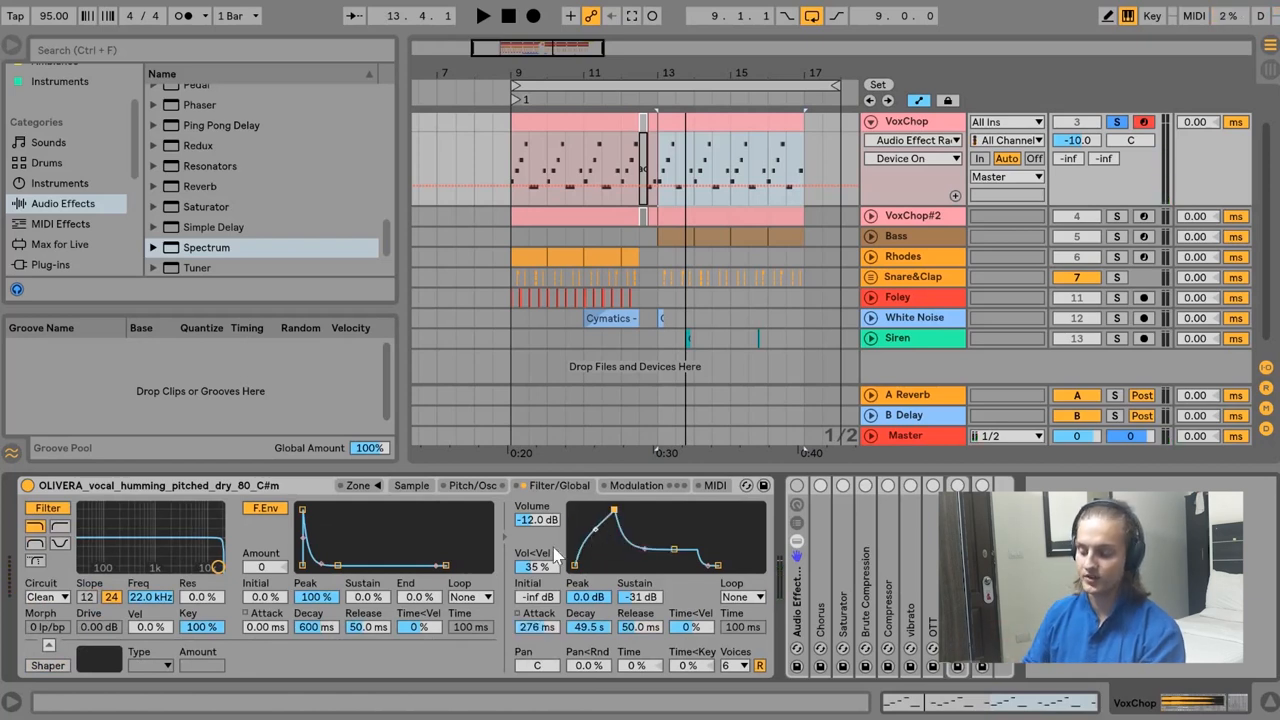
pyautogui.moveTo(614, 511); pyautogui.dragTo(637, 518)
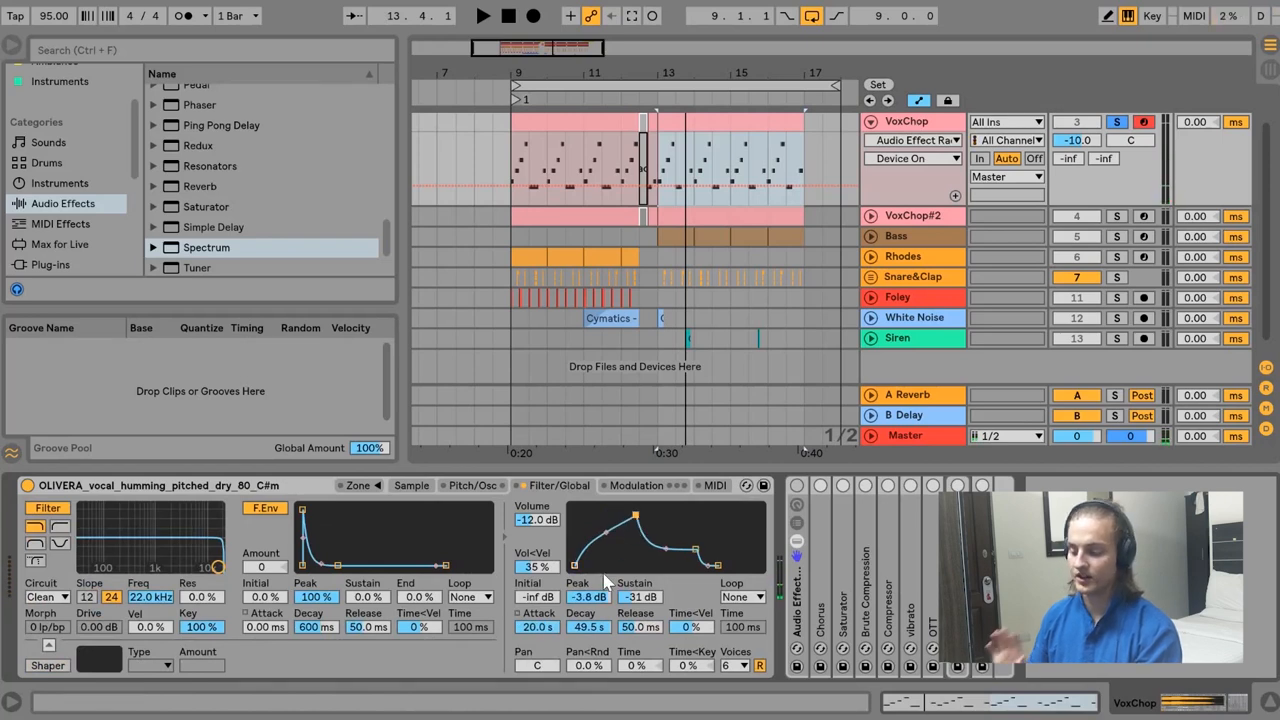
pyautogui.hotkey('ctrl', 'z')
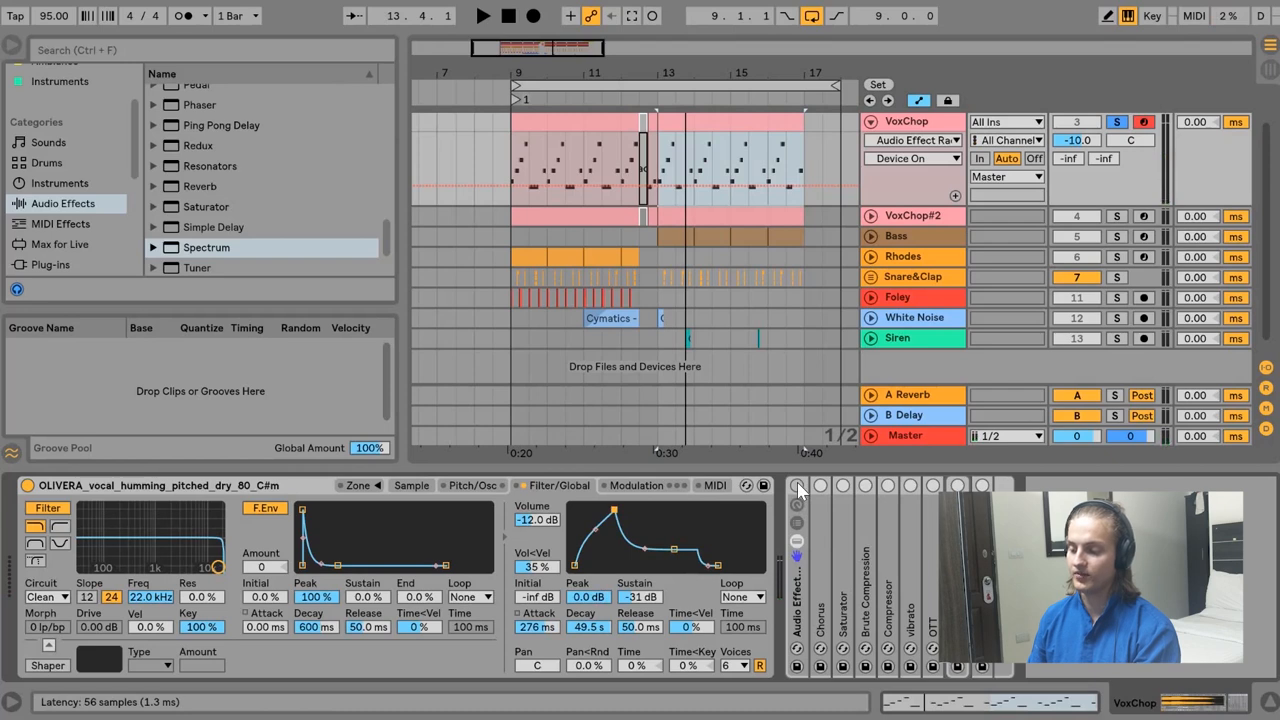
# Switch the Audio Effect Rack on during VoxChop playback and view the Sampler's Pitch/Osc and sample settings.
pyautogui.press('space')
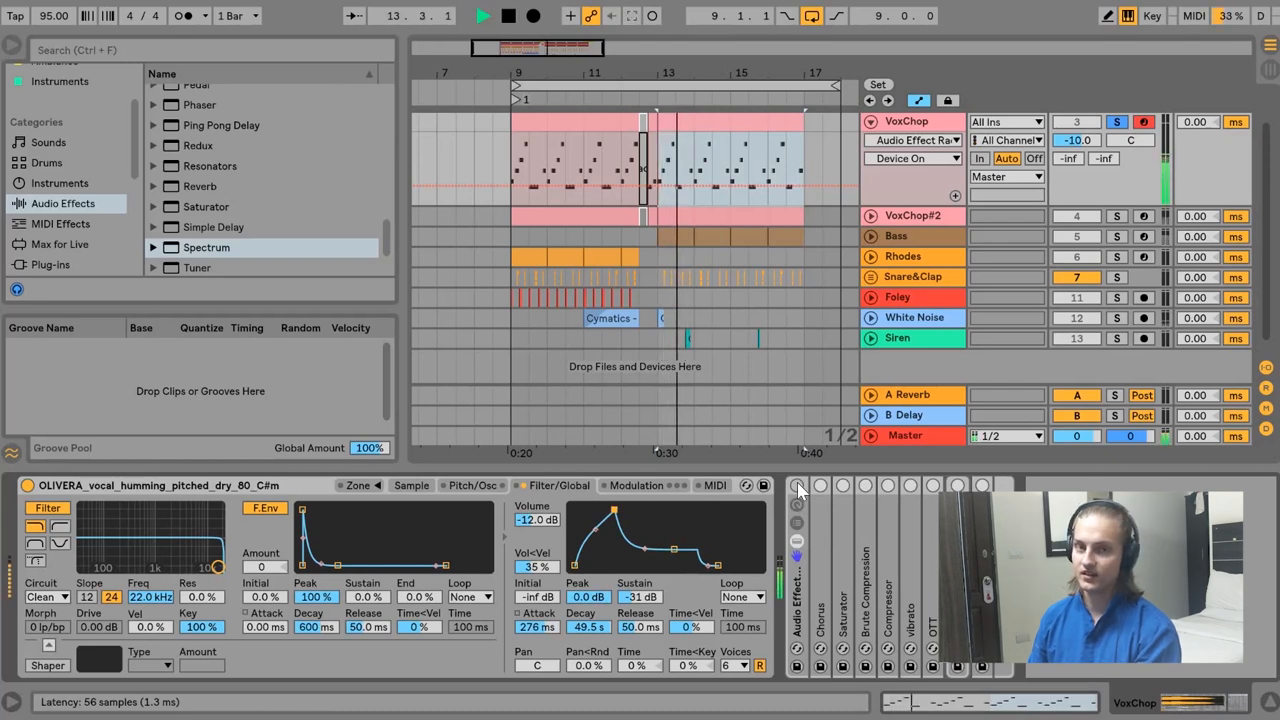
pyautogui.click(472, 485)
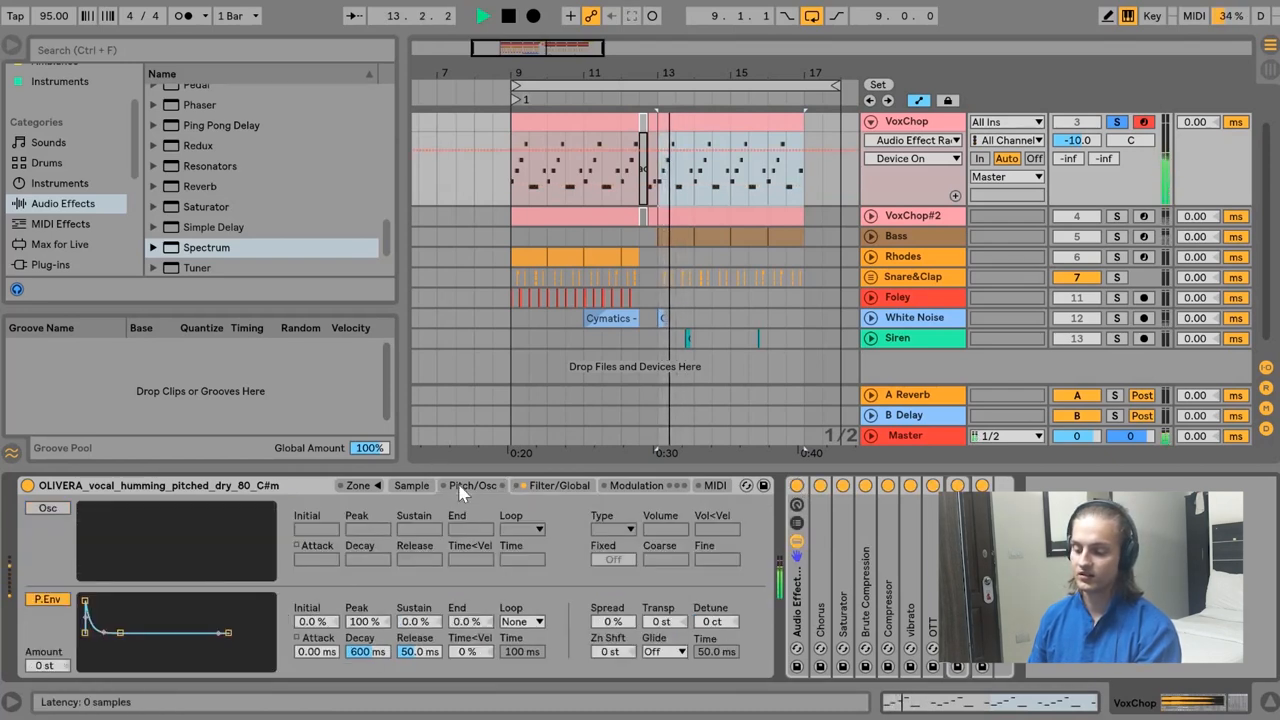
pyautogui.click(407, 488)
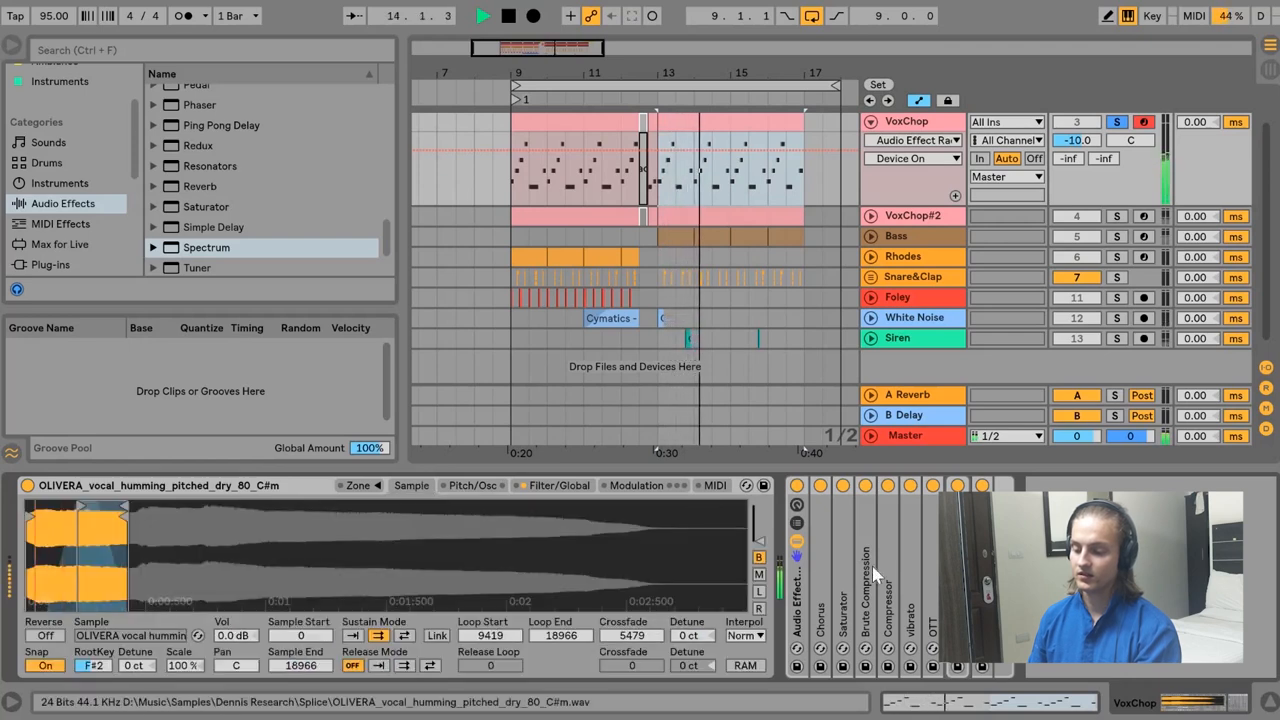
# Inspect the Chorus and Saturator settings in the effect rack, folding each device again, and select the Compressor.
pyautogui.doubleClick(820, 562)
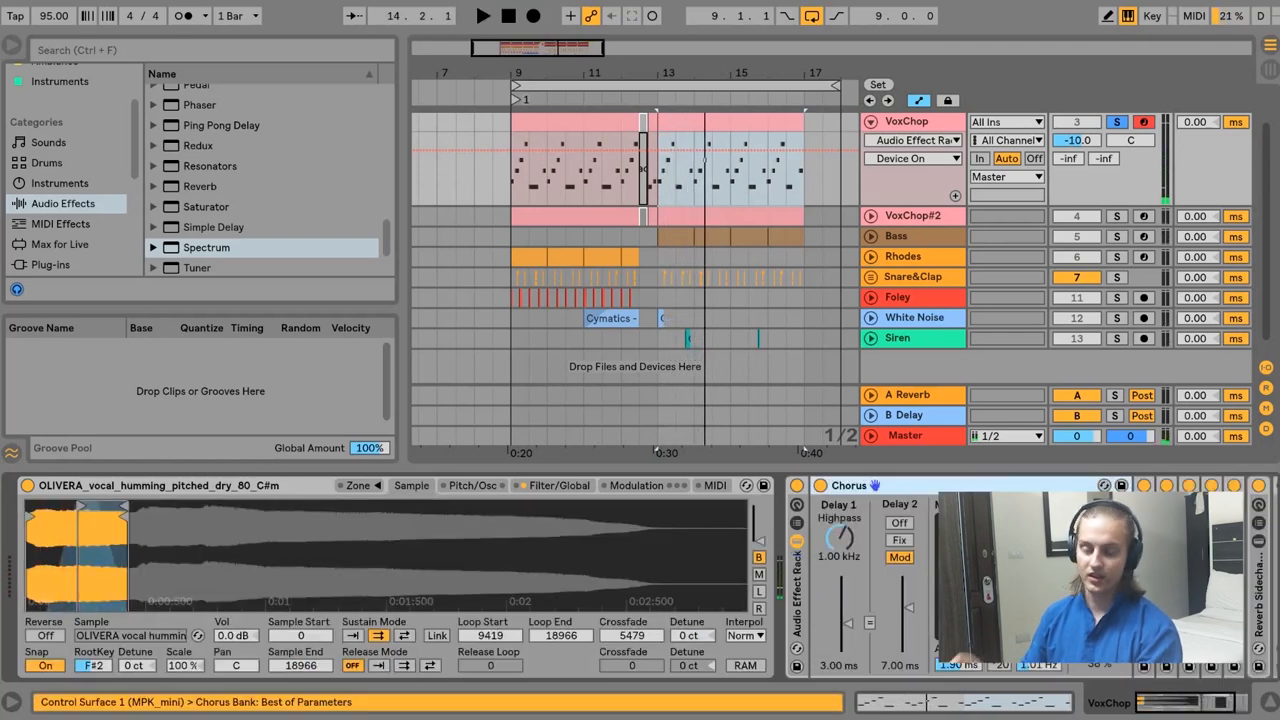
pyautogui.doubleClick(980, 484)
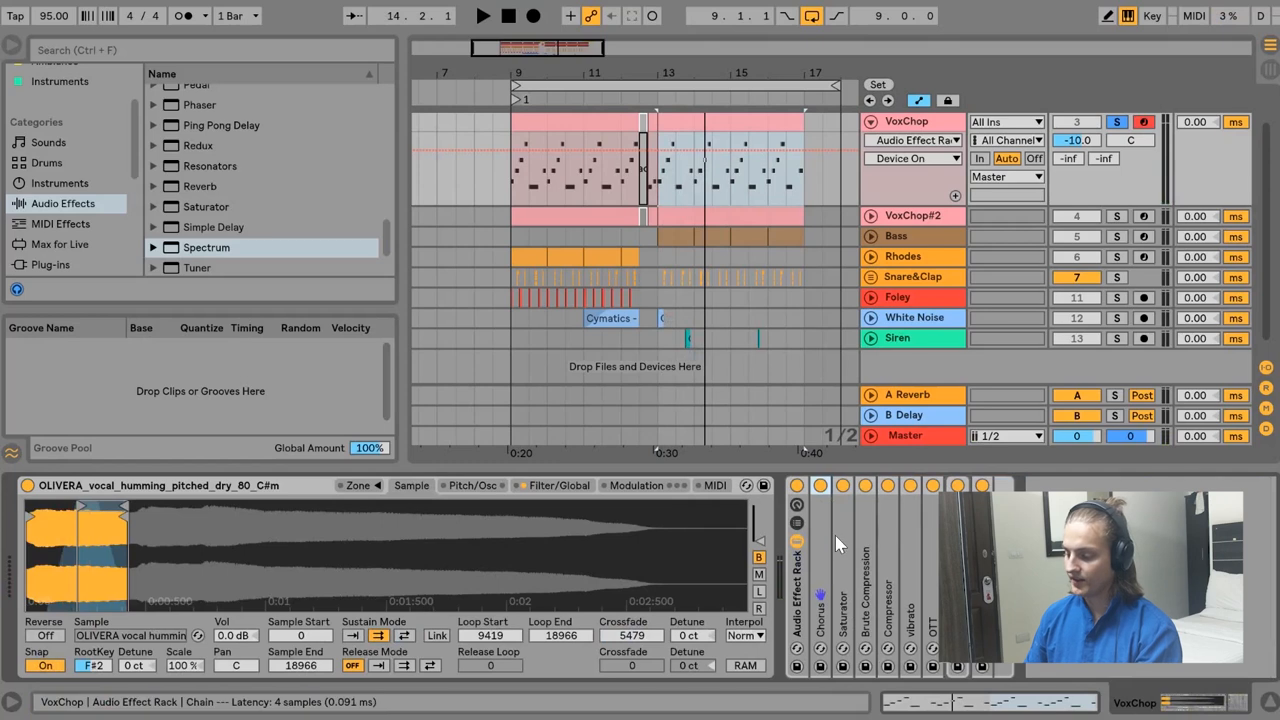
pyautogui.doubleClick(835, 535)
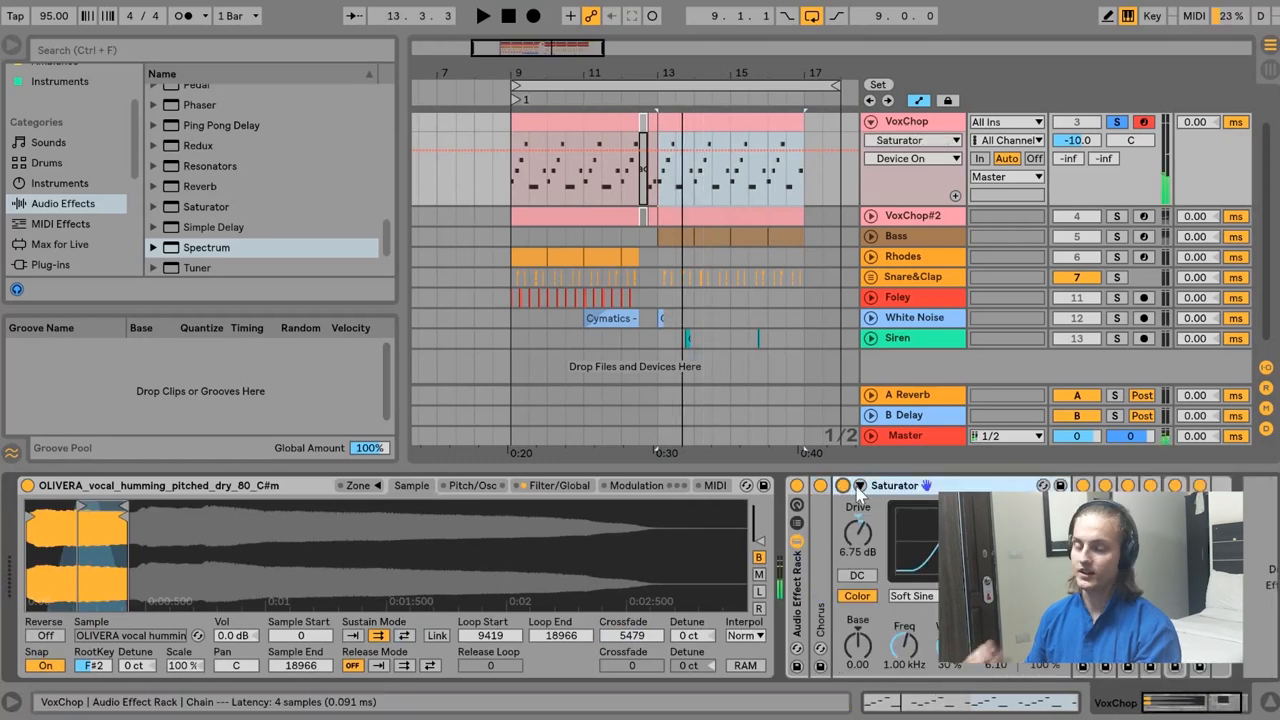
pyautogui.doubleClick(924, 486)
pyautogui.click(891, 546)
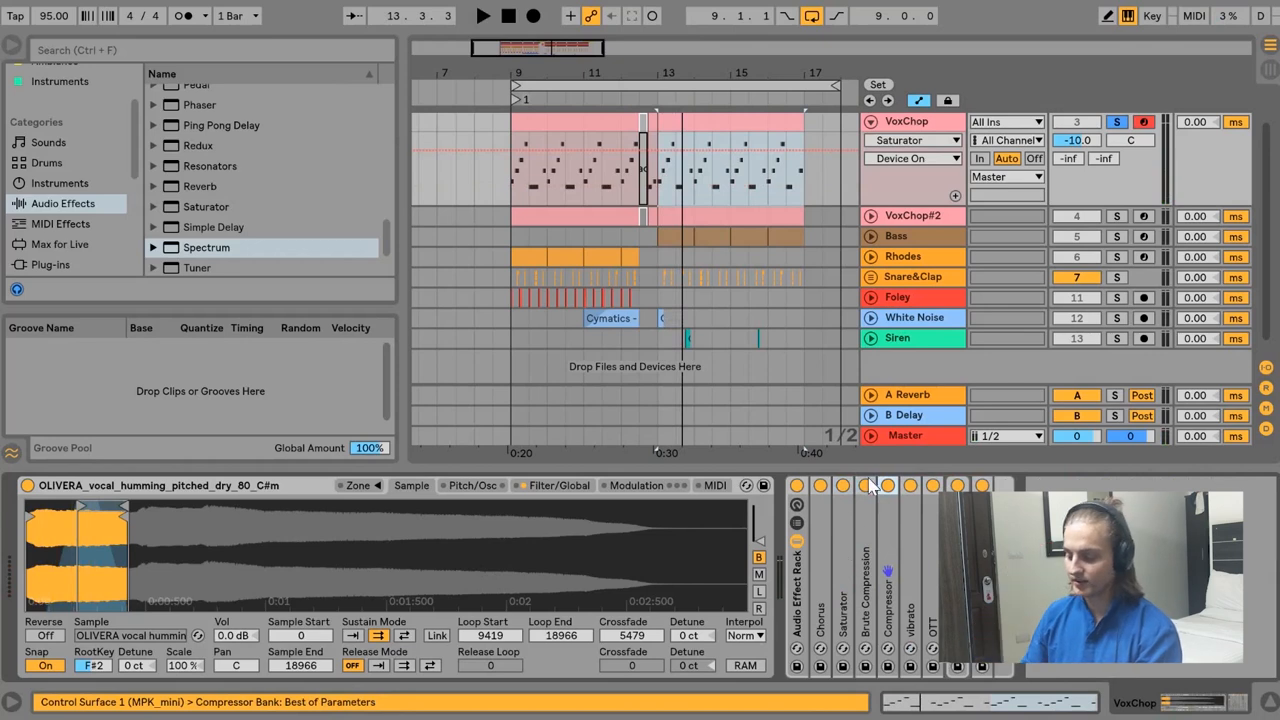
# Unfold the vibrato device, show its Dry/Wet automation on the VoxChop track, and play the phrase from bar 13.
pyautogui.click(912, 530)
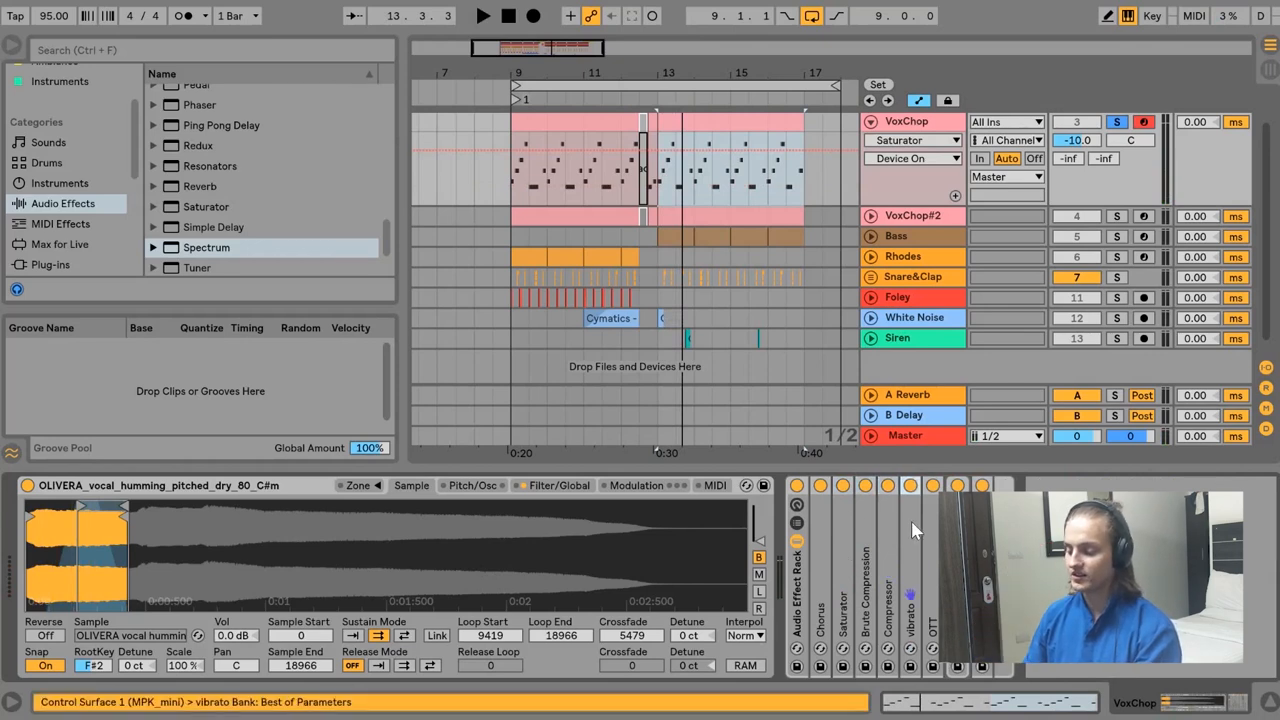
pyautogui.doubleClick(912, 530)
pyautogui.click(1228, 708)
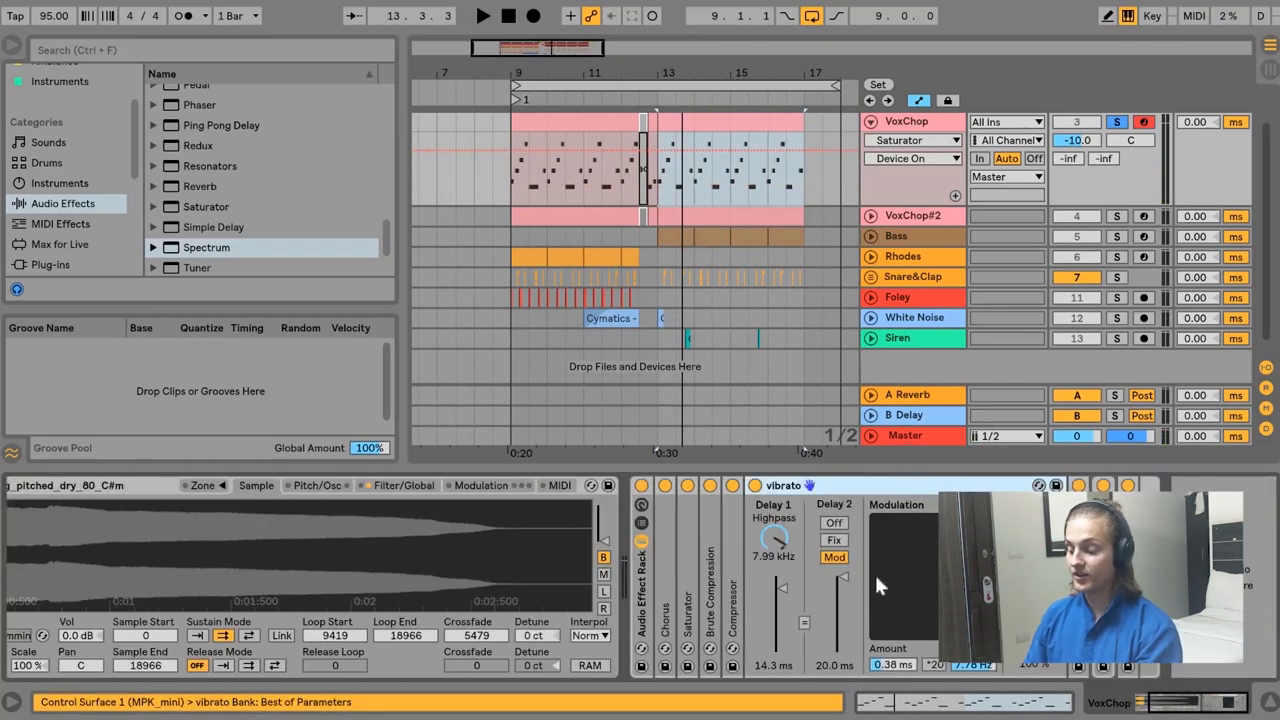
pyautogui.press('+')
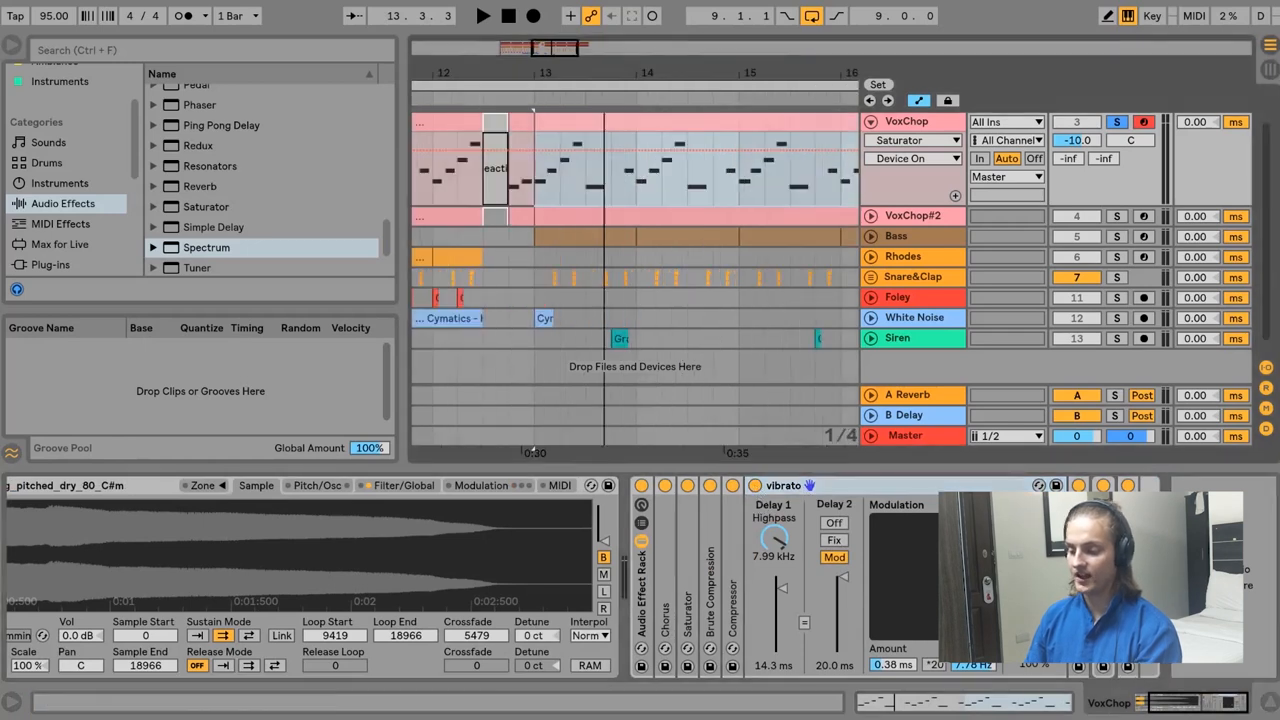
pyautogui.rightClick(1032, 664)
pyautogui.click(948, 490)
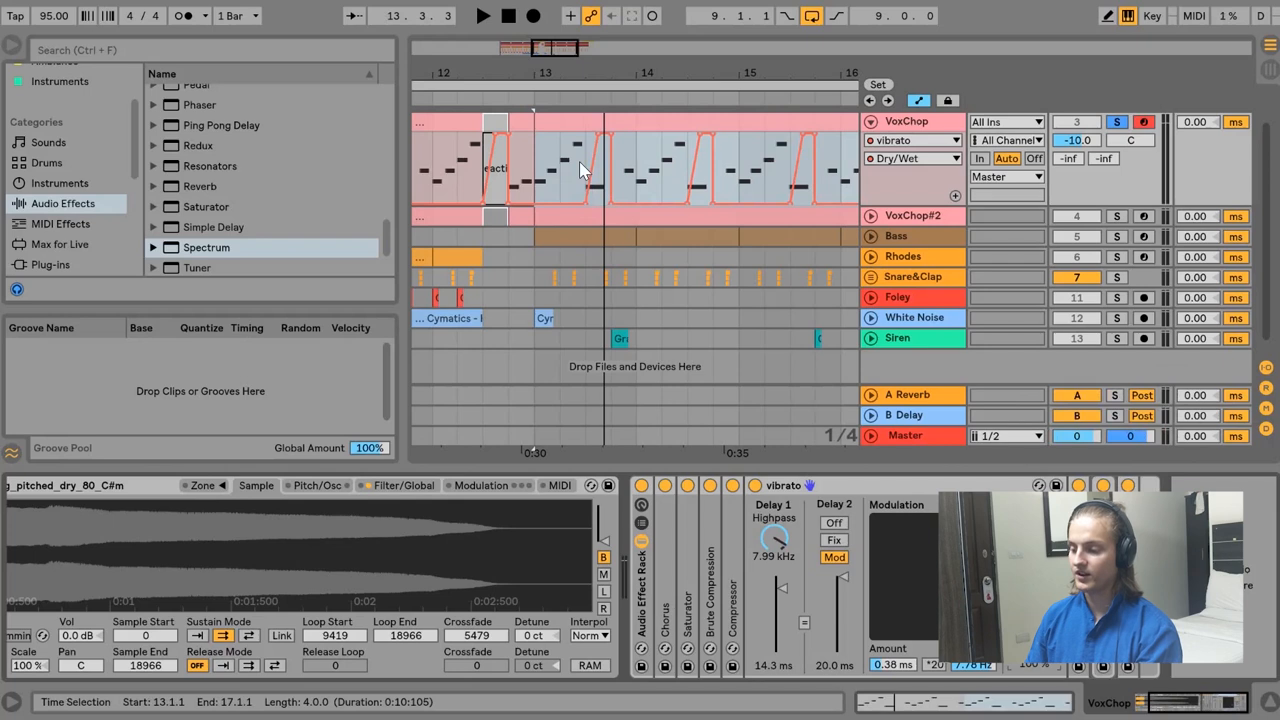
pyautogui.press('space')
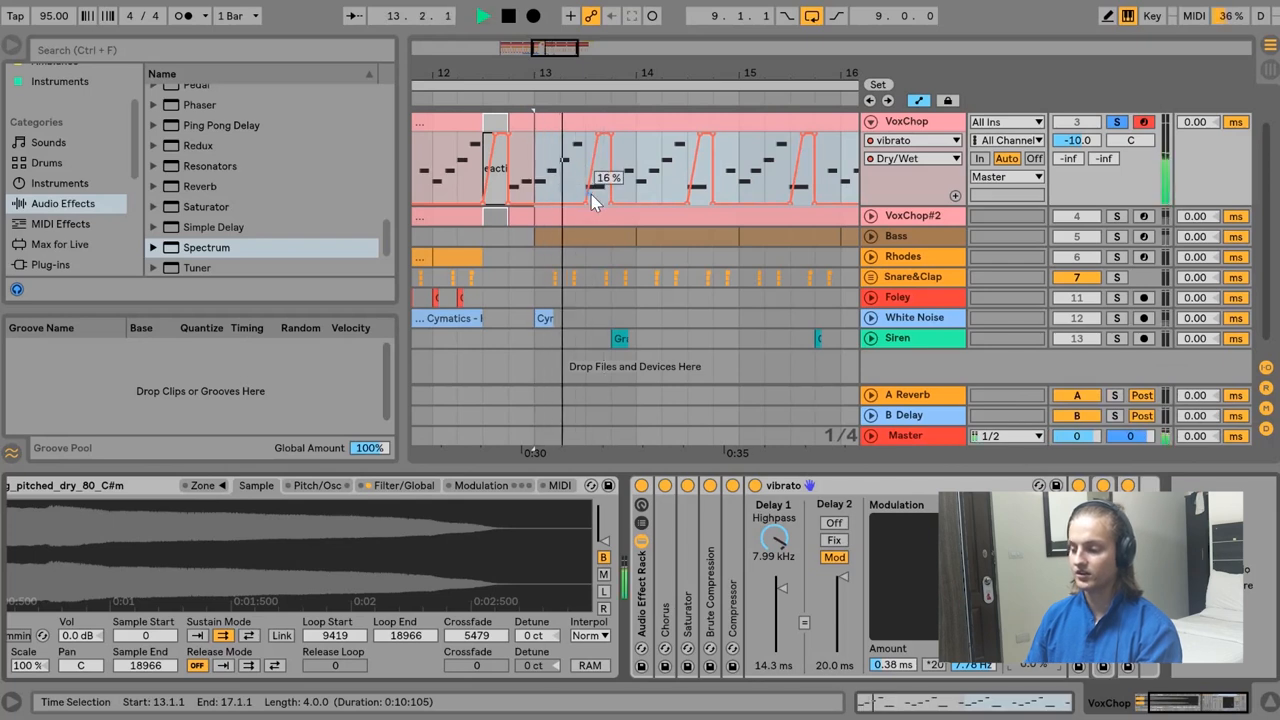
pyautogui.press('space')
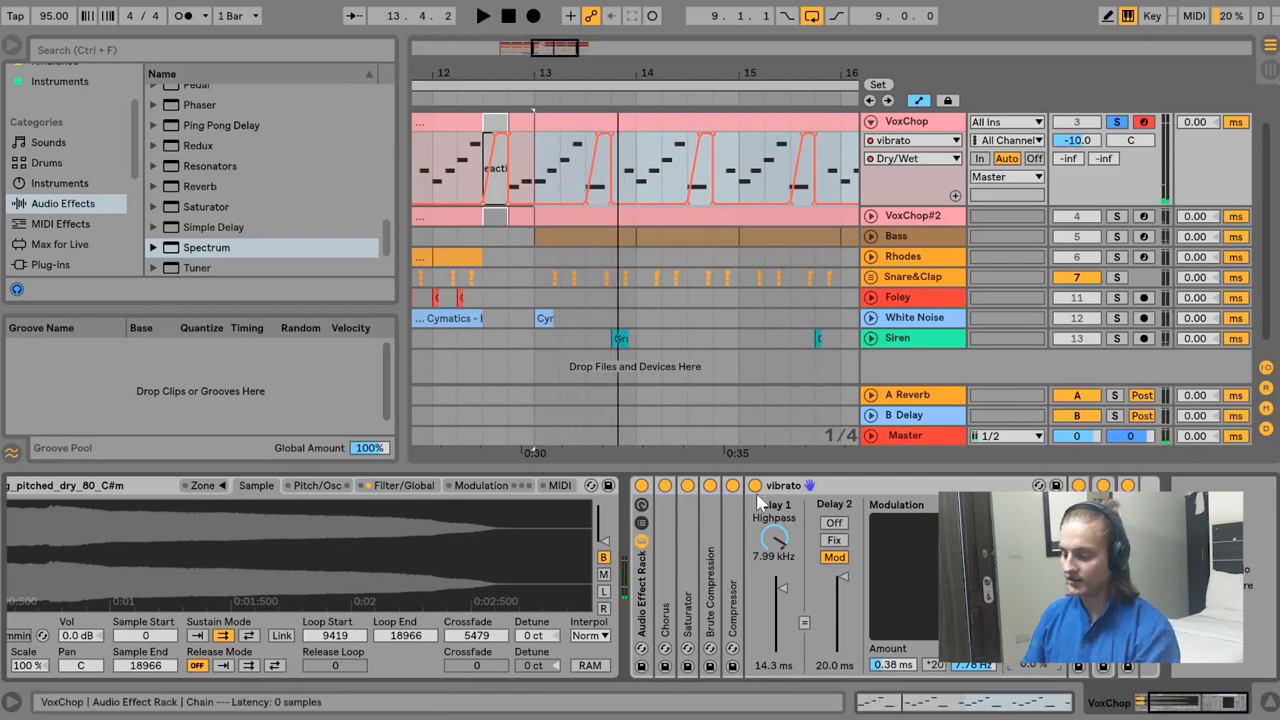
# Compare the VoxChop phrase with the vibrato device bypassed and switched back on, playing it each time.
pyautogui.click(755, 486)
pyautogui.press('space')
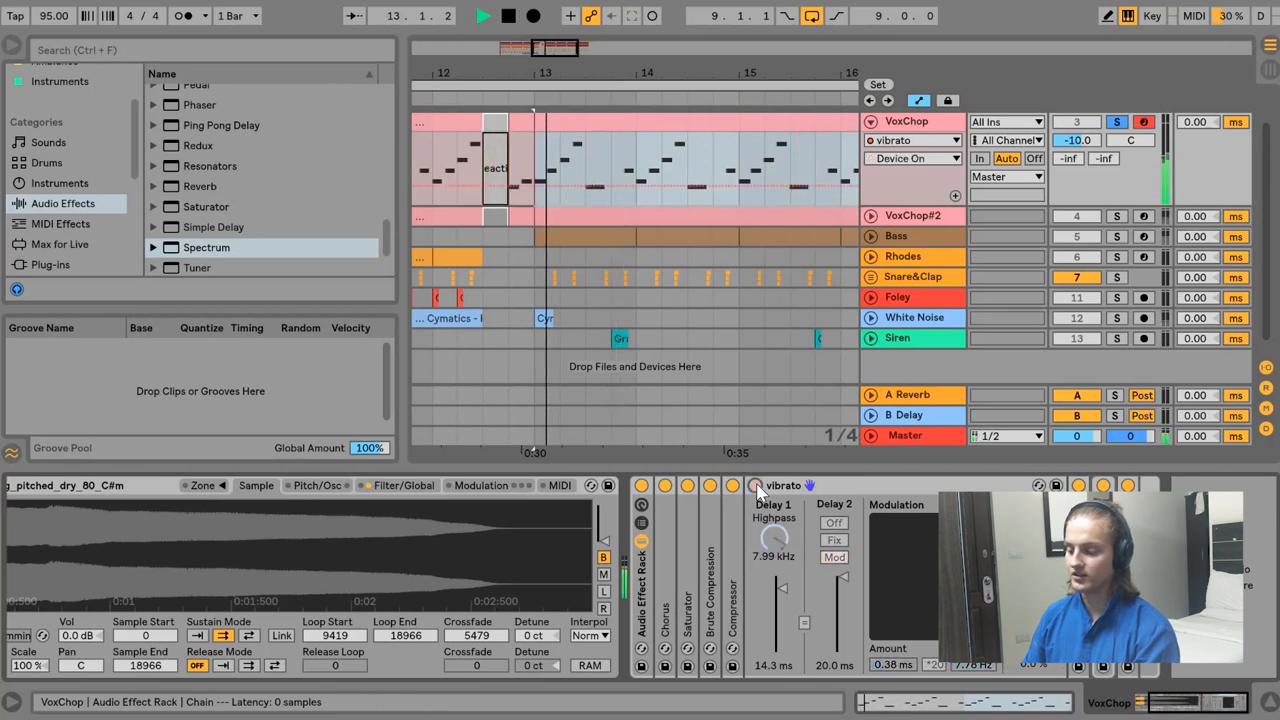
pyautogui.press('space')
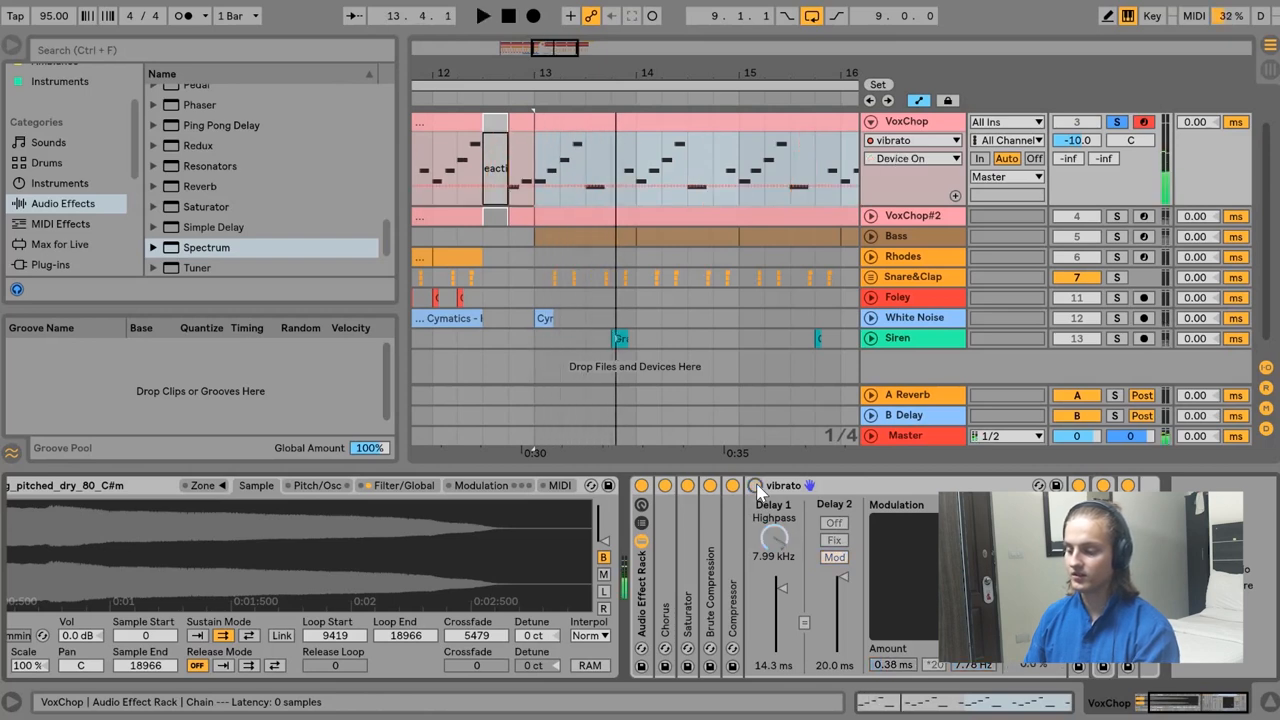
pyautogui.click(755, 486)
pyautogui.press('space')
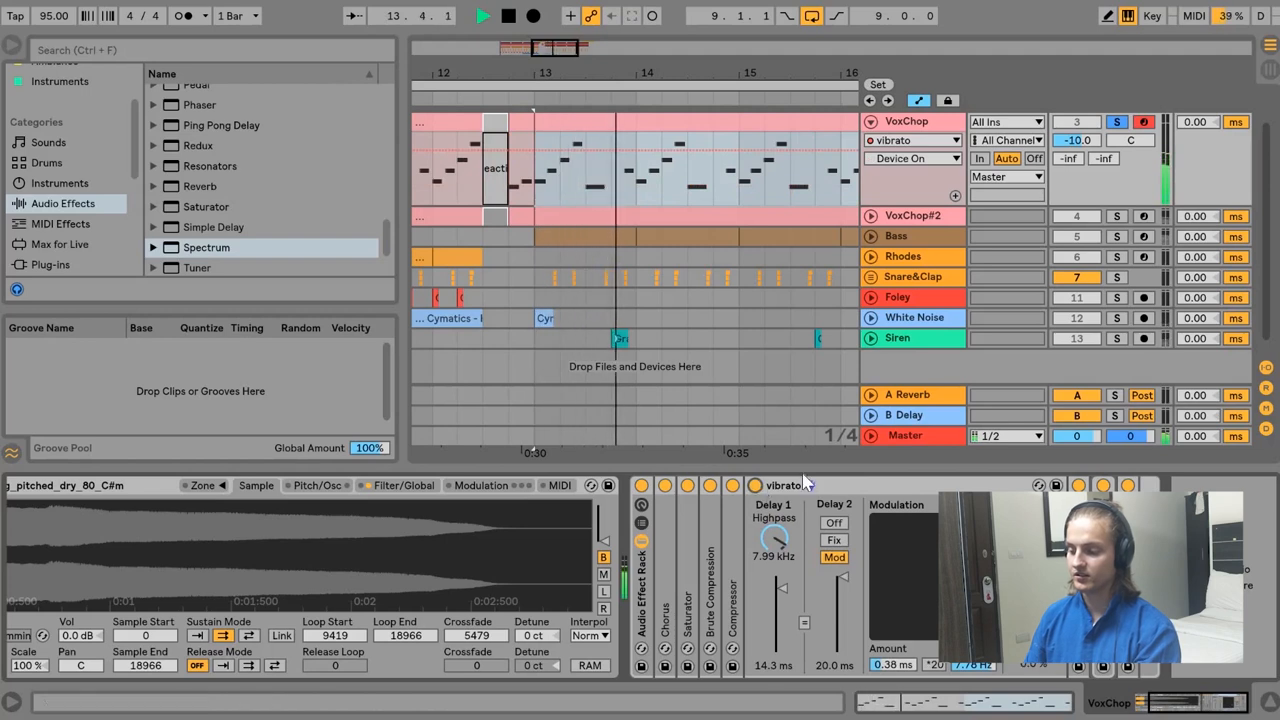
pyautogui.press('space')
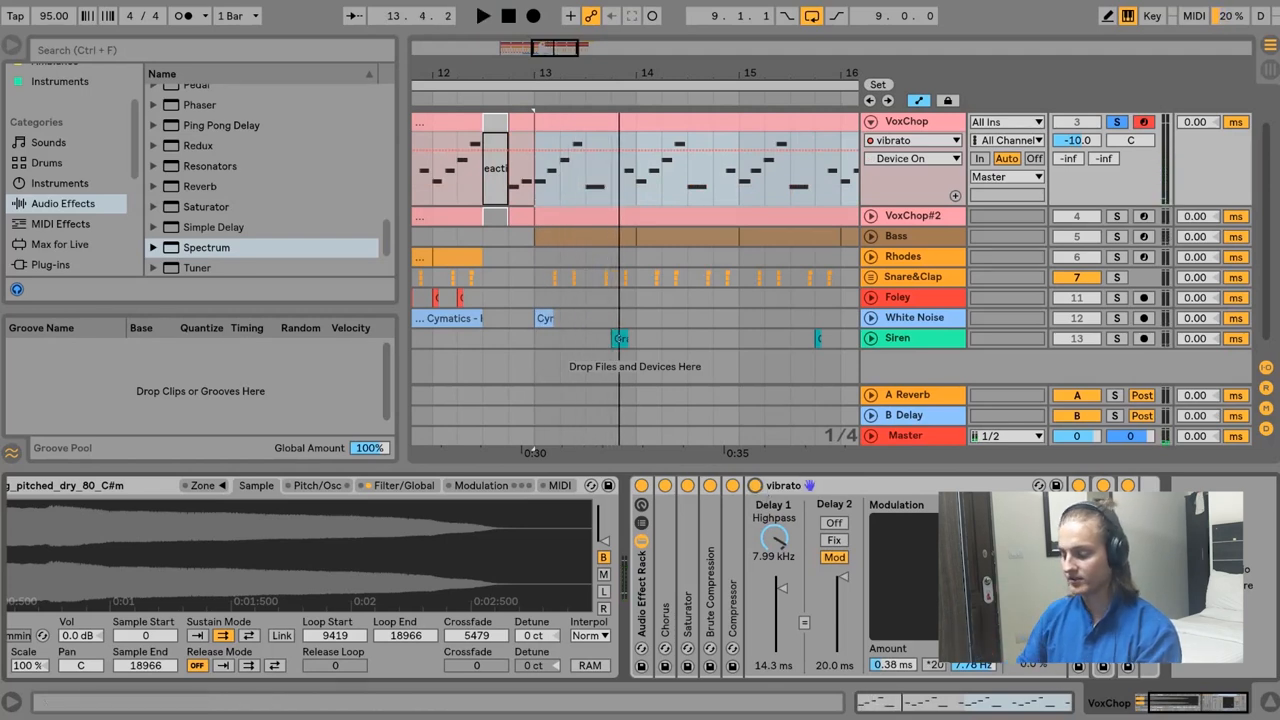
# Delete the vibrato's Dry/Wet automation and play the VoxChop phrase from bar 13.
pyautogui.rightClick(1037, 662)
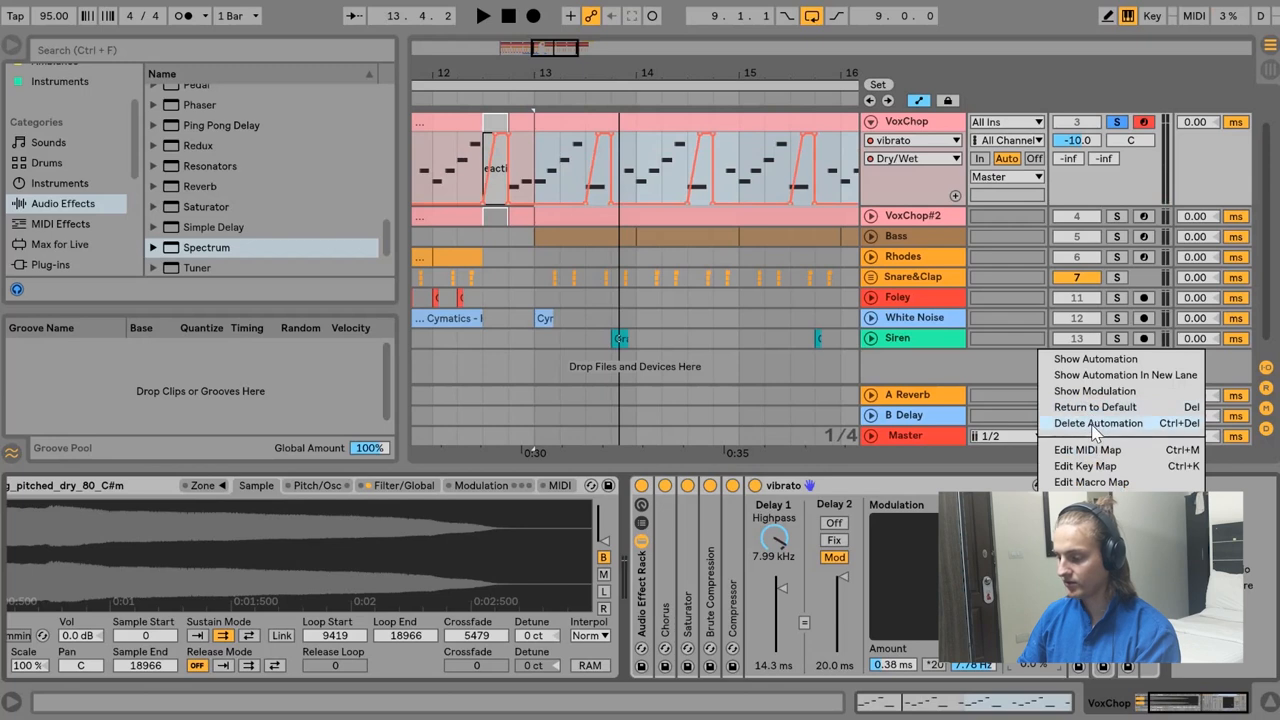
pyautogui.click(1095, 425)
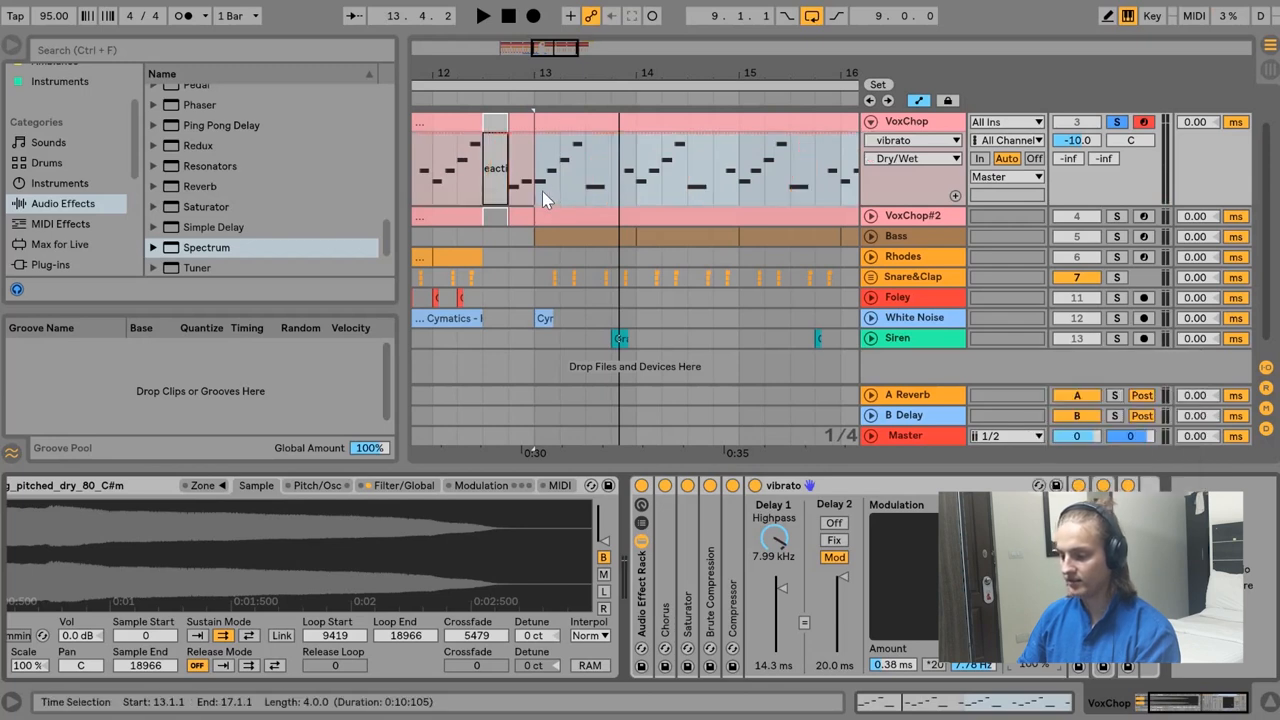
pyautogui.press('space')
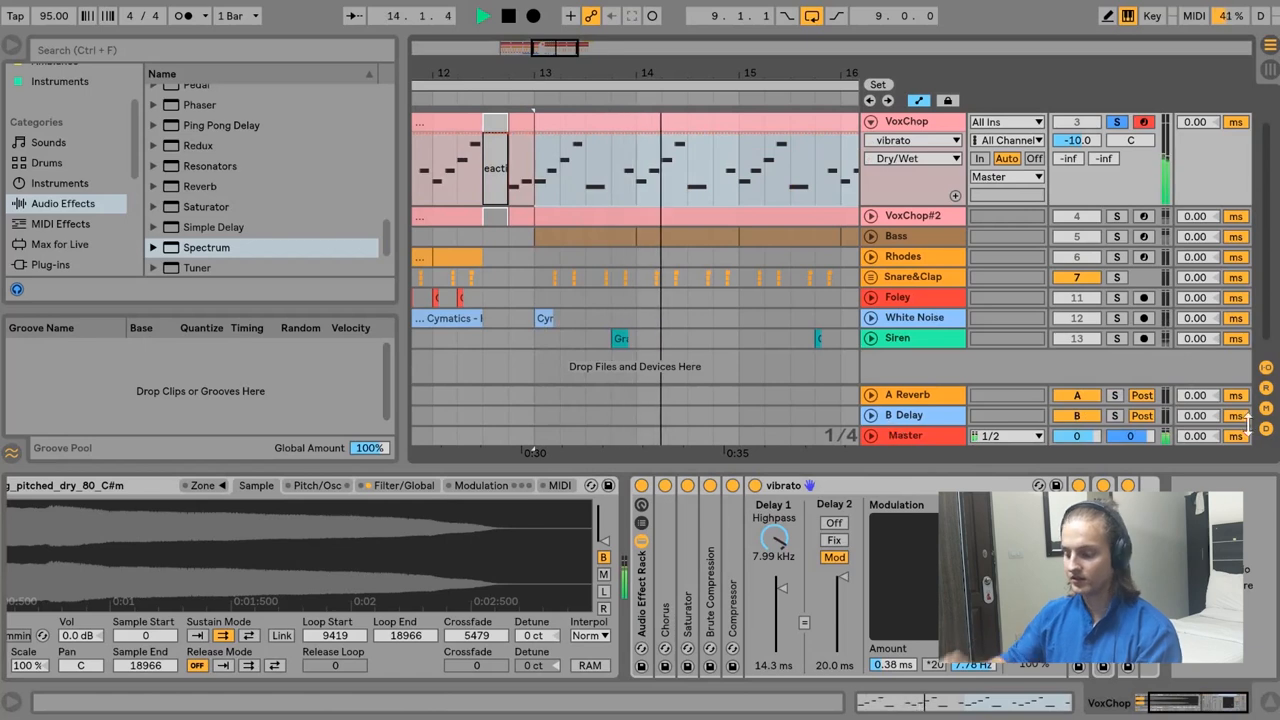
pyautogui.press('space')
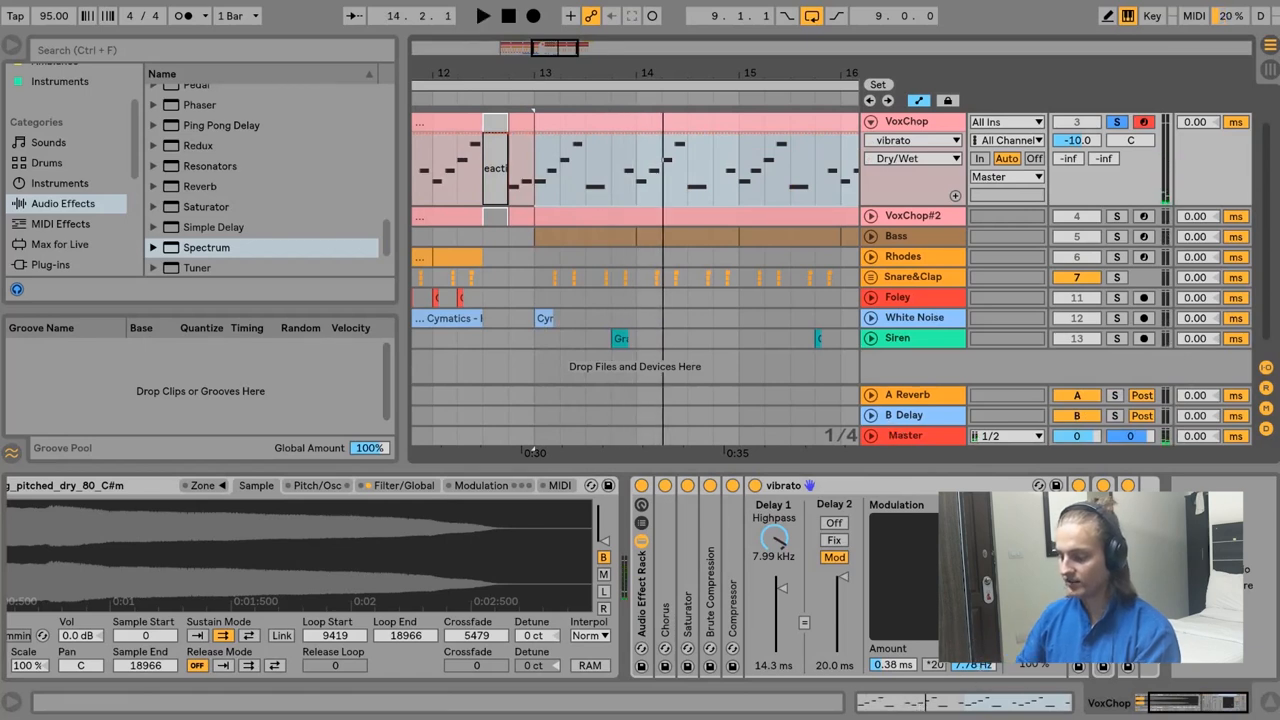
# Set the vibrato's modulation rate to 10.0 Hz and its amount to 5.81 ms, auditioning the phrase.
pyautogui.moveTo(973, 665); pyautogui.dragTo(973, 620)
pyautogui.press('space')
pyautogui.moveTo(892, 665); pyautogui.dragTo(892, 520)
pyautogui.press('space')
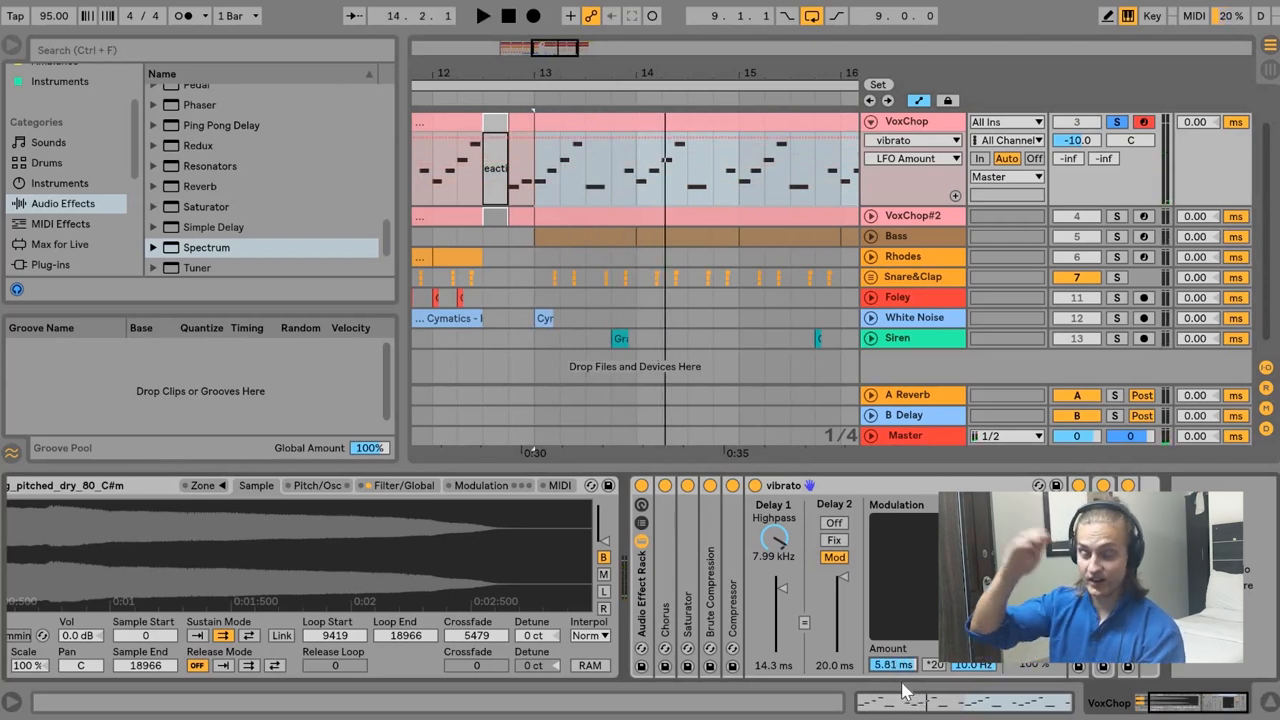
# Undo the vibrato's rate and amount changes and the deletion of its Dry/Wet automation.
pyautogui.hotkey('ctrl', 'z')
pyautogui.hotkey('ctrl', 'z')
pyautogui.press('z')
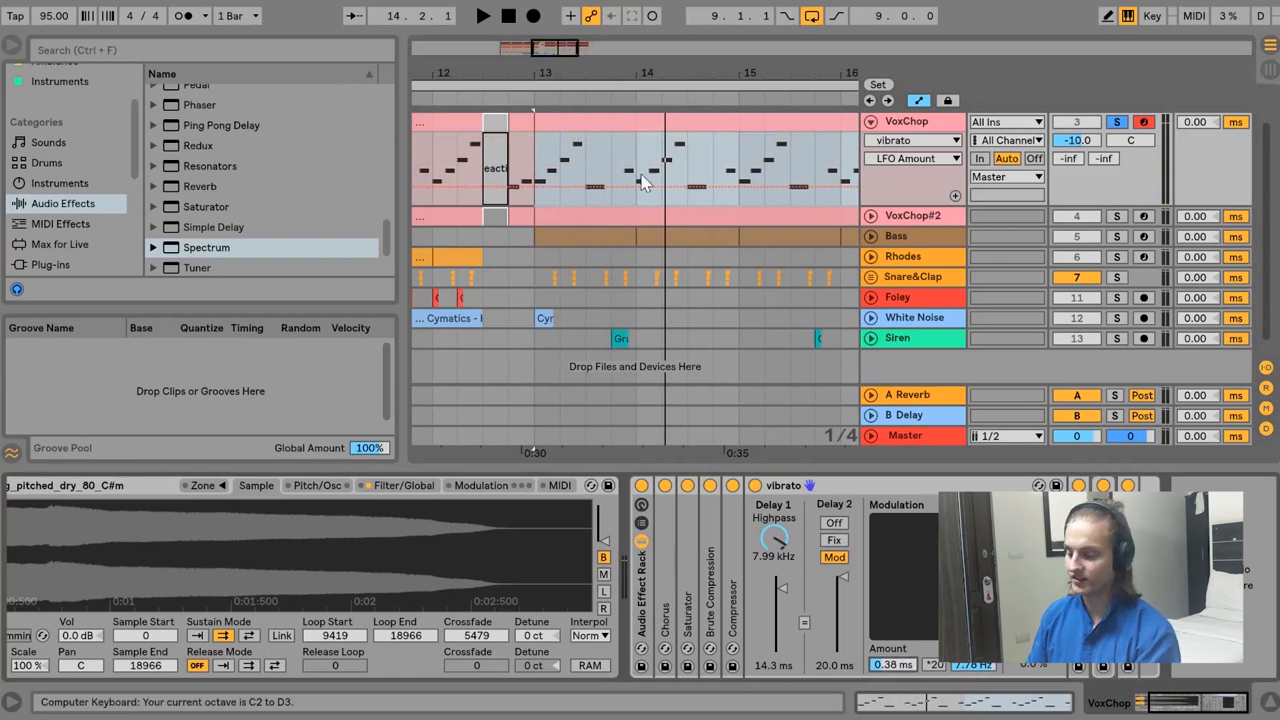
# Show the vibrato's Dry/Wet automation on the VoxChop track and play the phrase from bar 13.
pyautogui.rightClick(1034, 664)
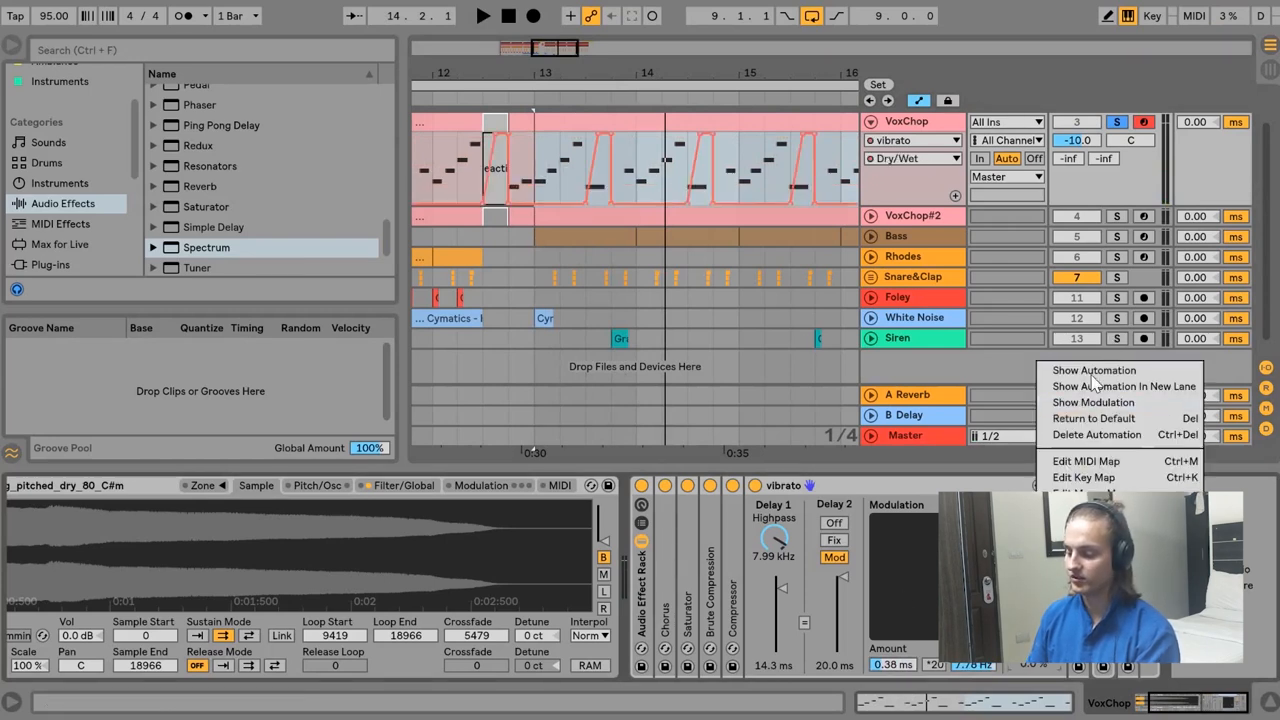
pyautogui.click(584, 174)
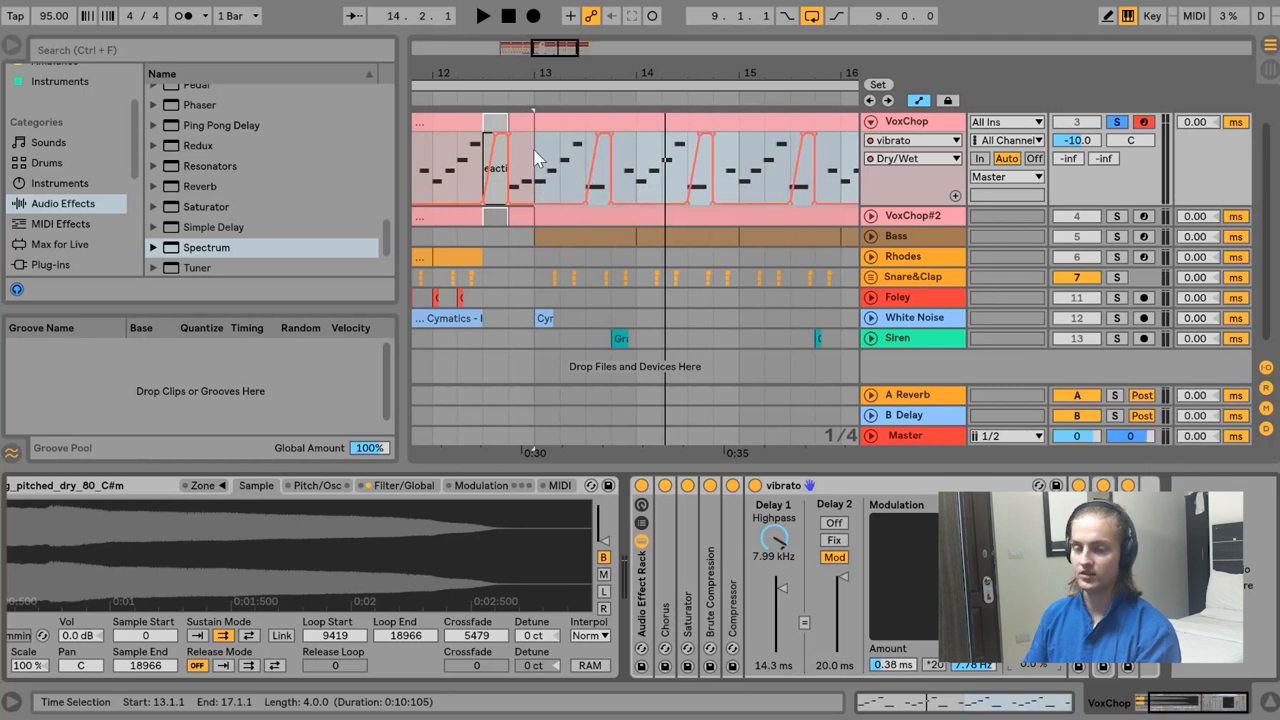
pyautogui.click(535, 160)
pyautogui.press('space')
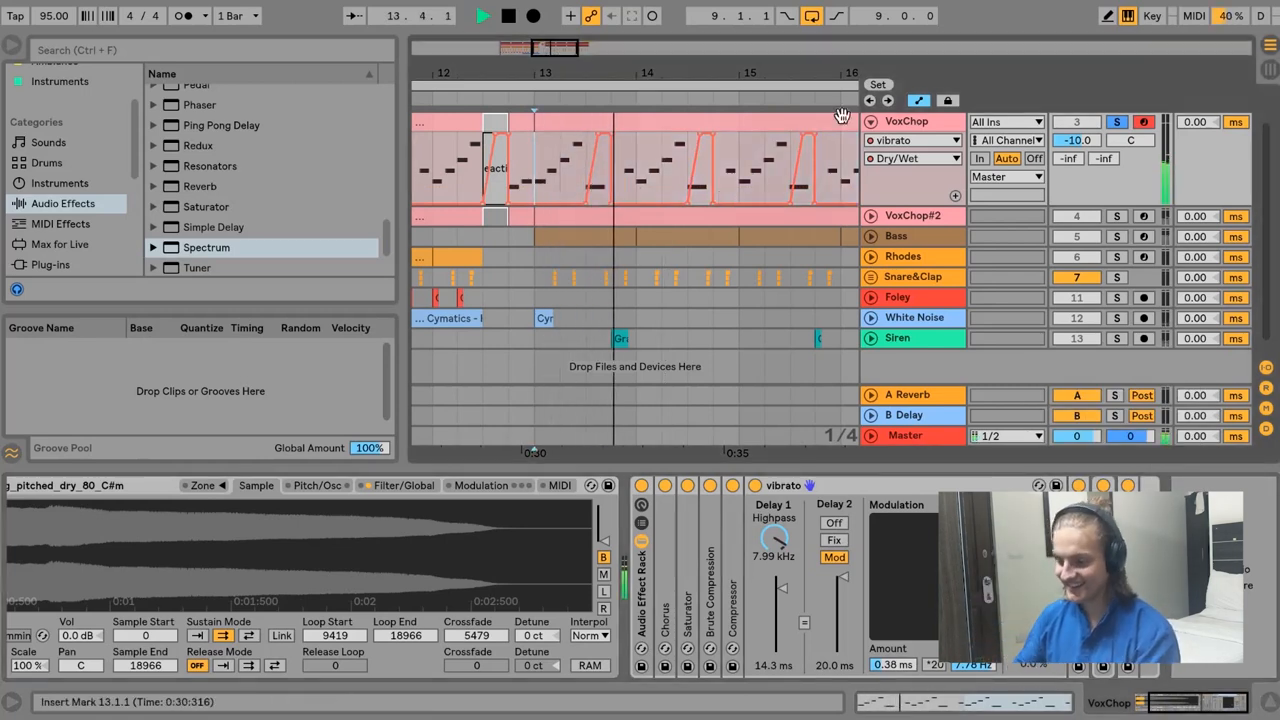
pyautogui.press('space')
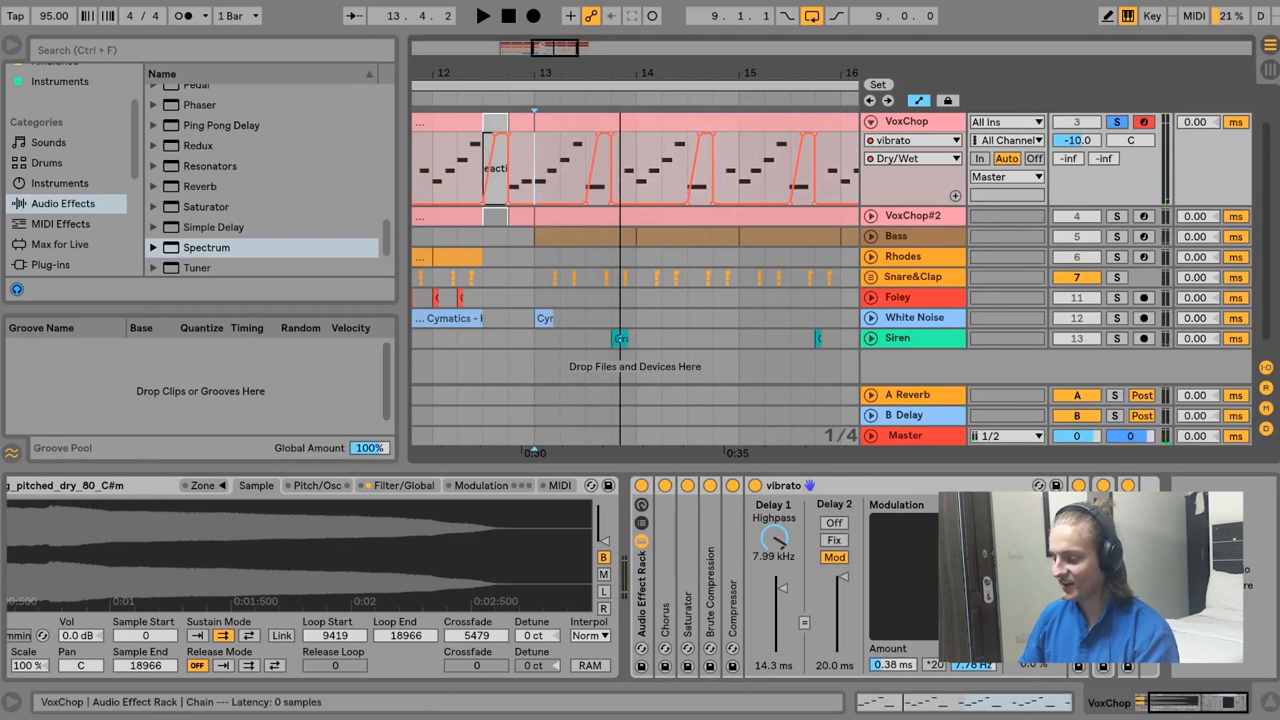
# Unfold the OTT device and the Reverb Sidechained rack in VoxChop's effects chain to show their settings.
pyautogui.doubleClick(1078, 570)
pyautogui.click(1226, 709)
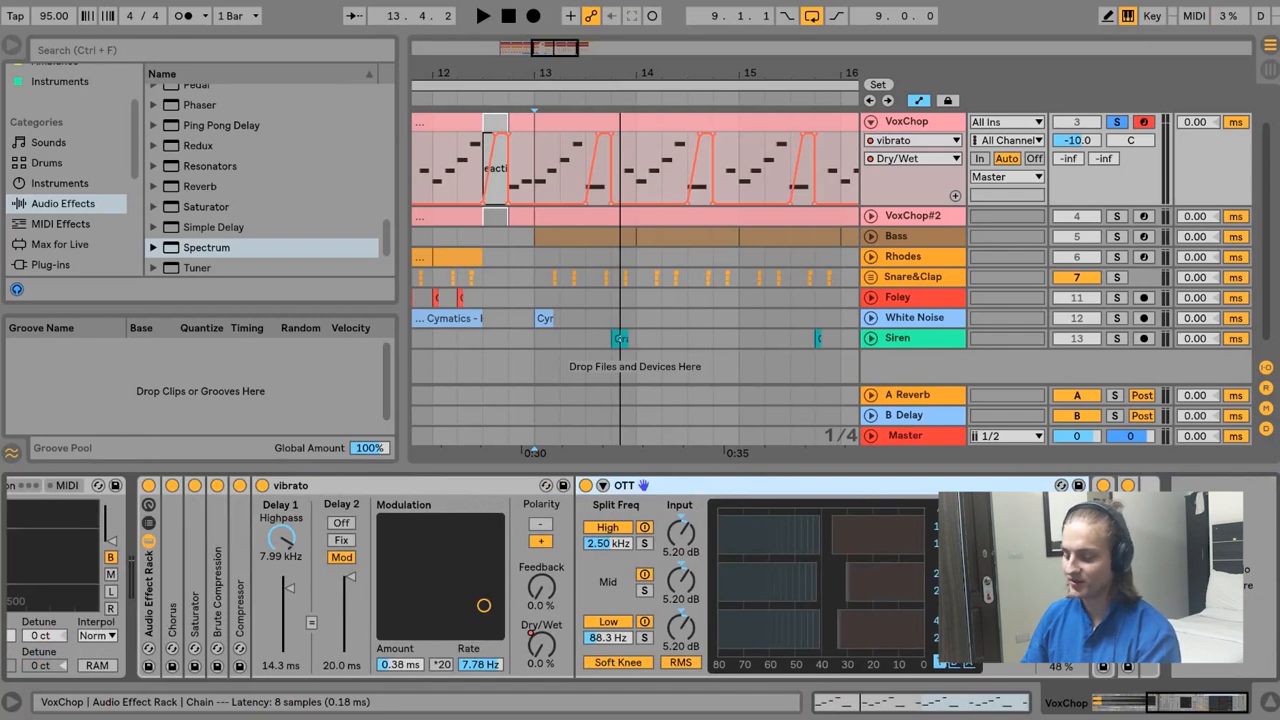
pyautogui.doubleClick(1104, 590)
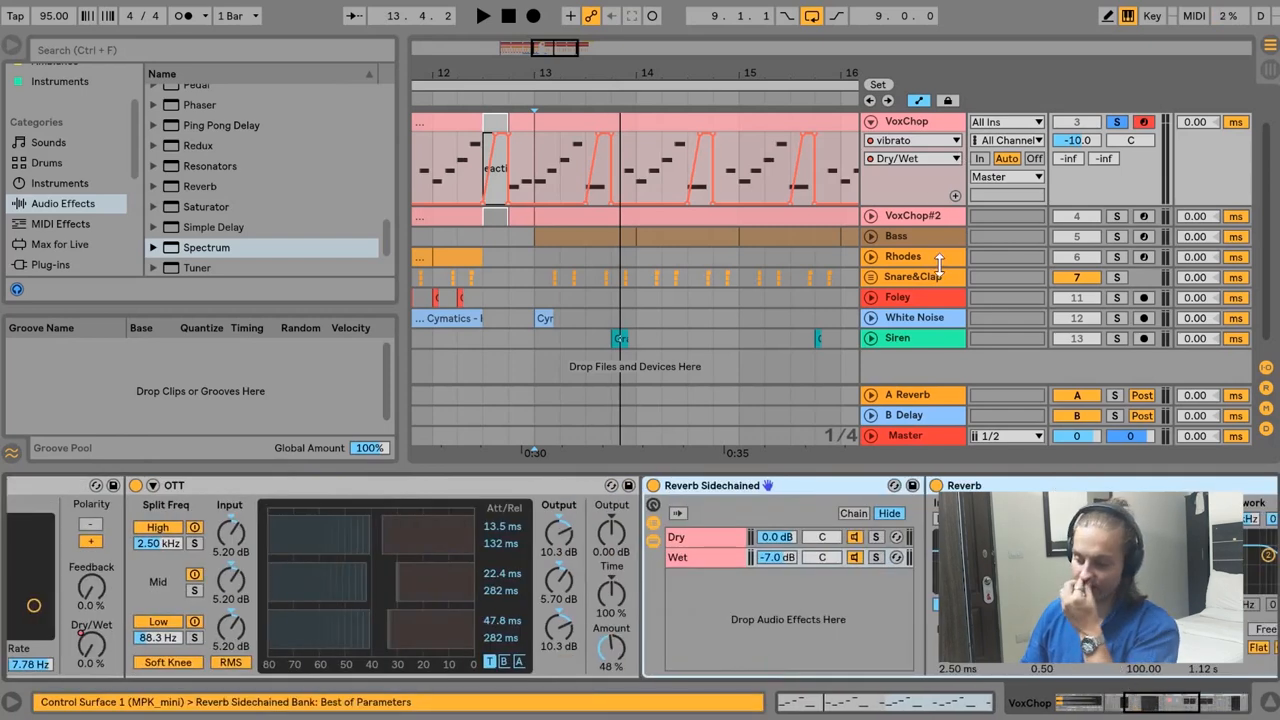
pyautogui.click(1160, 708)
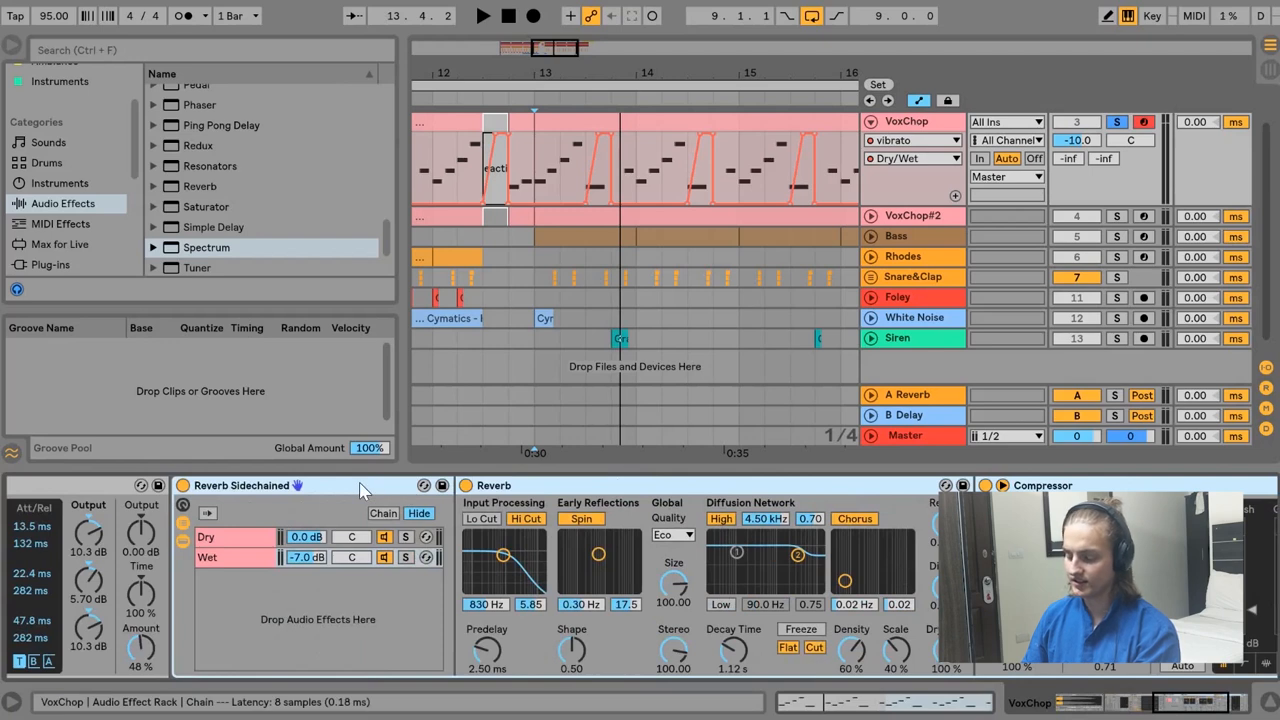
# Bypass the Reverb Sidechained rack, play the VoxChop phrase without it, and switch the rack back on.
pyautogui.click(183, 485)
pyautogui.press('space')
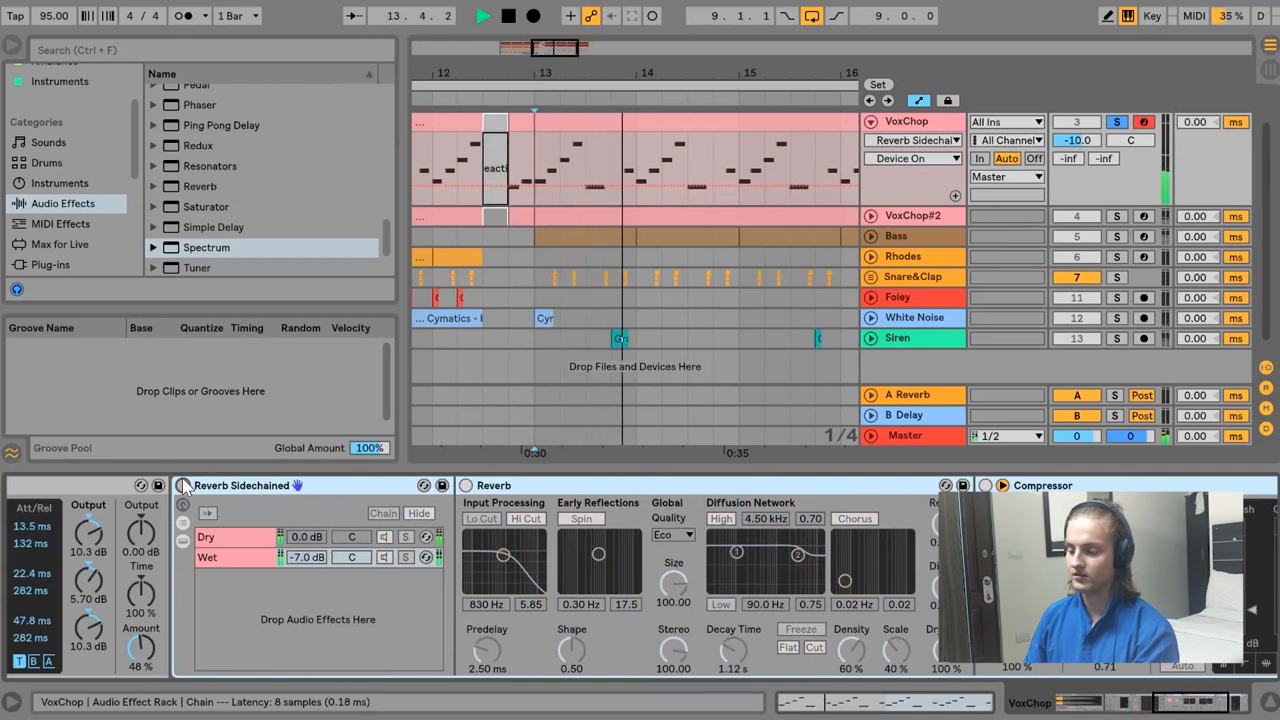
pyautogui.press('space')
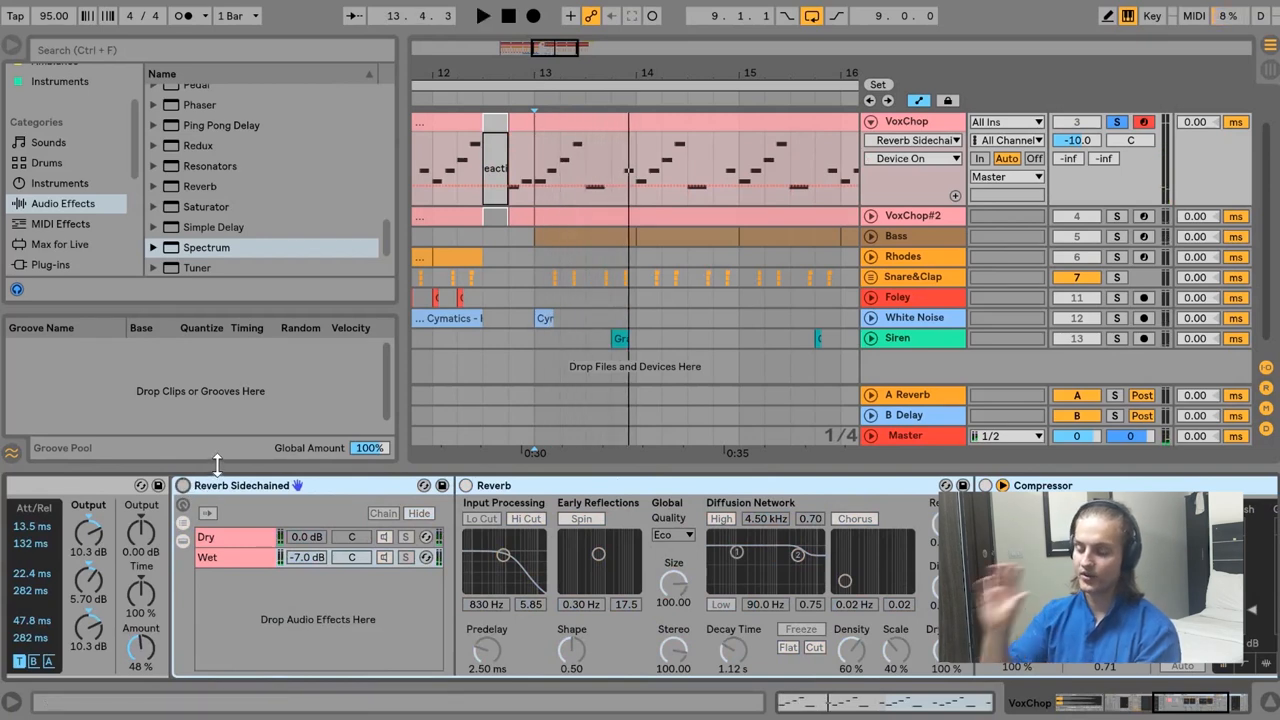
pyautogui.click(183, 485)
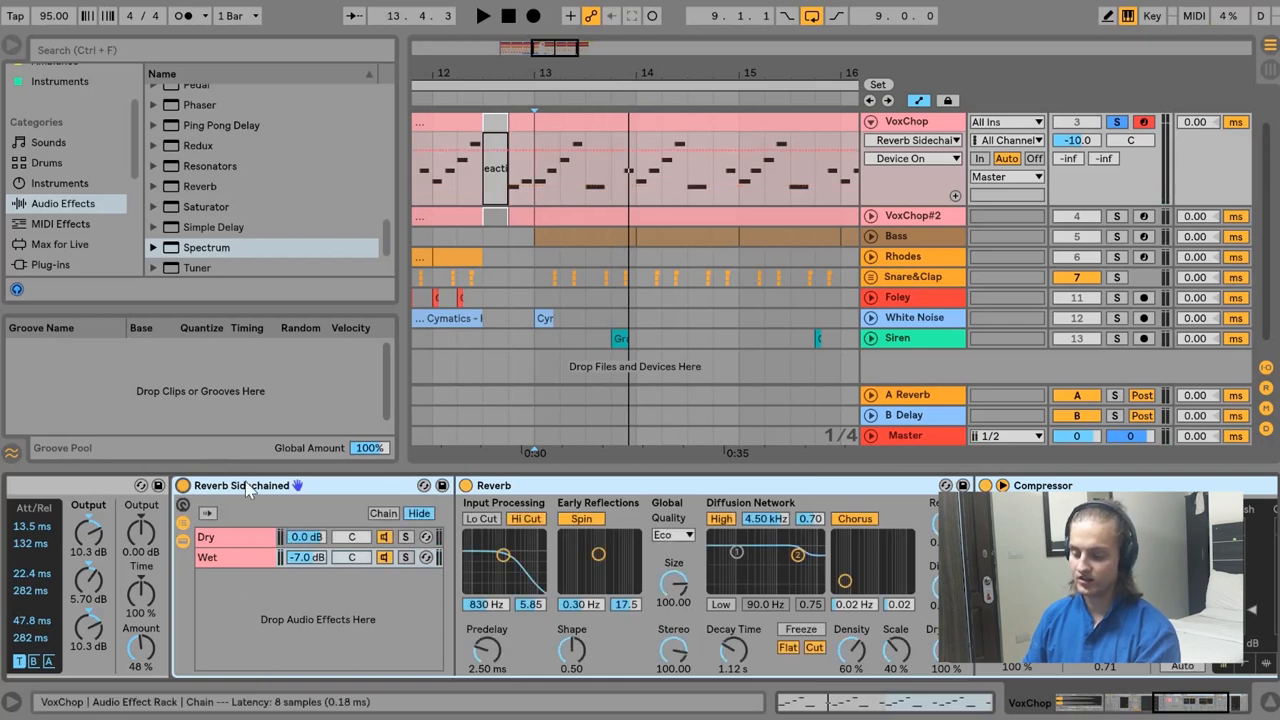
# Show the Create Chain option of the Reverb Sidechained rack and view the devices on its Dry and Wet chains.
pyautogui.rightClick(244, 640)
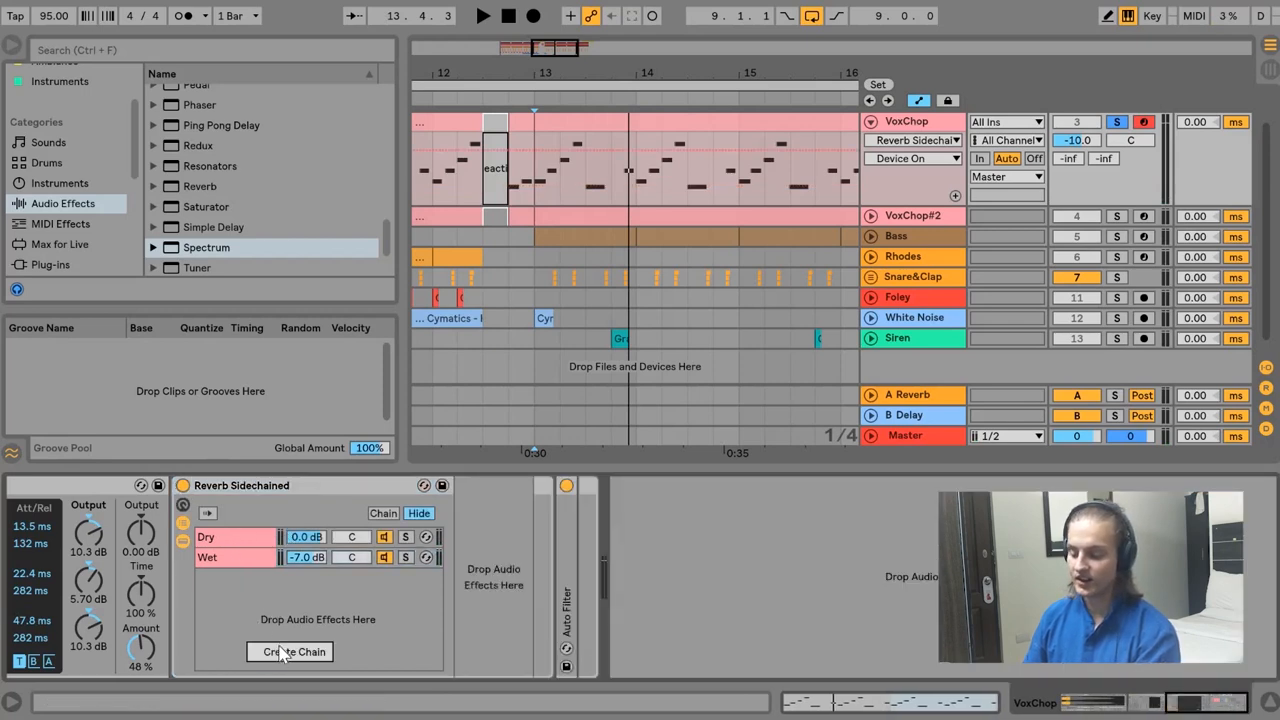
pyautogui.click(208, 558)
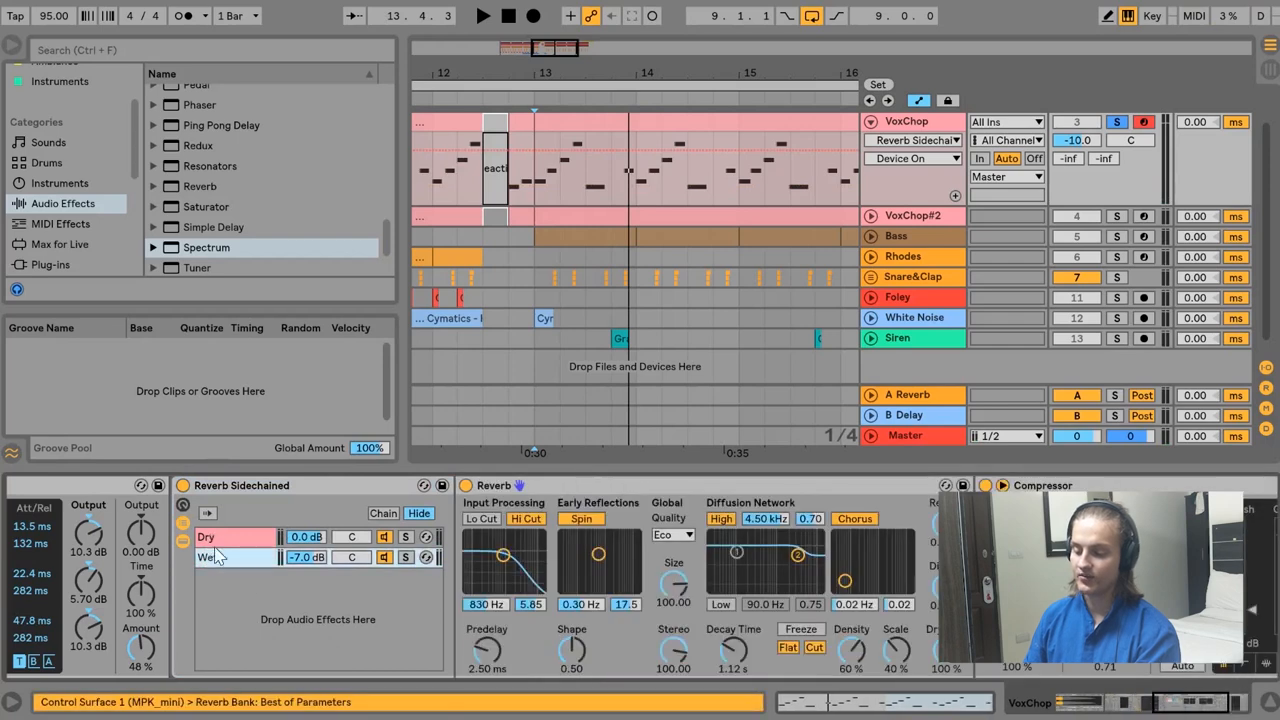
pyautogui.click(222, 543)
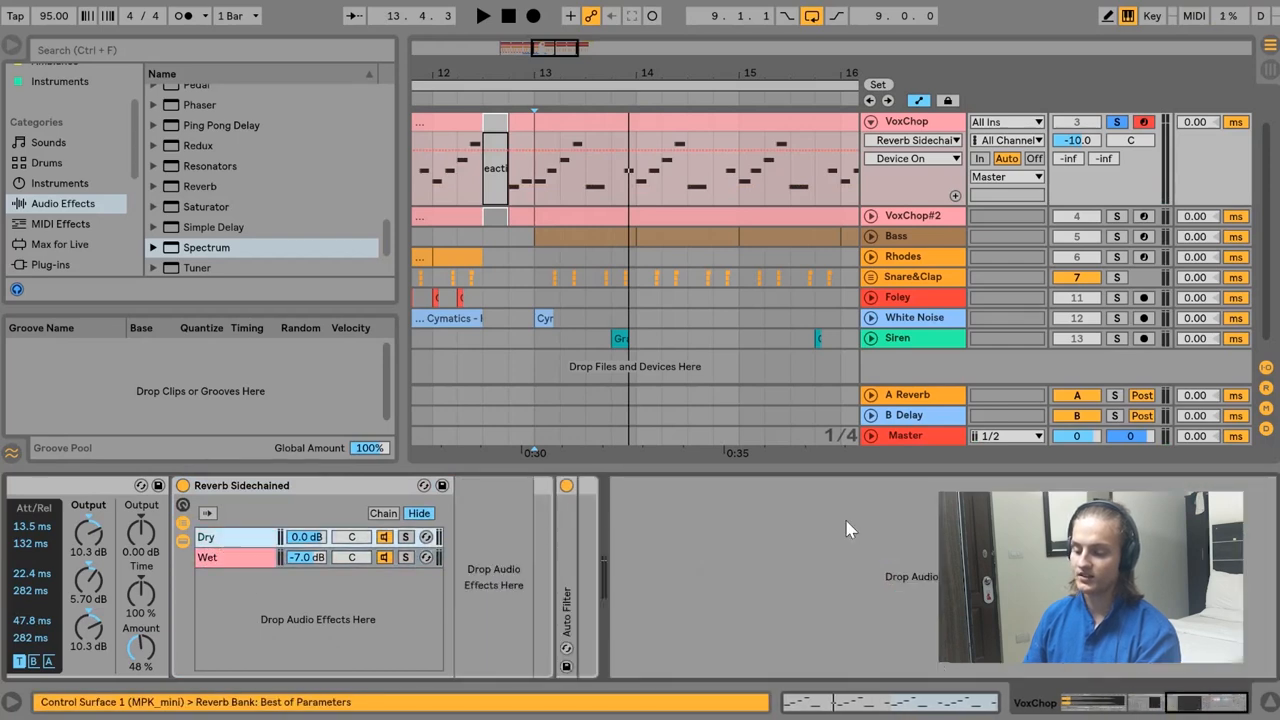
pyautogui.click(218, 553)
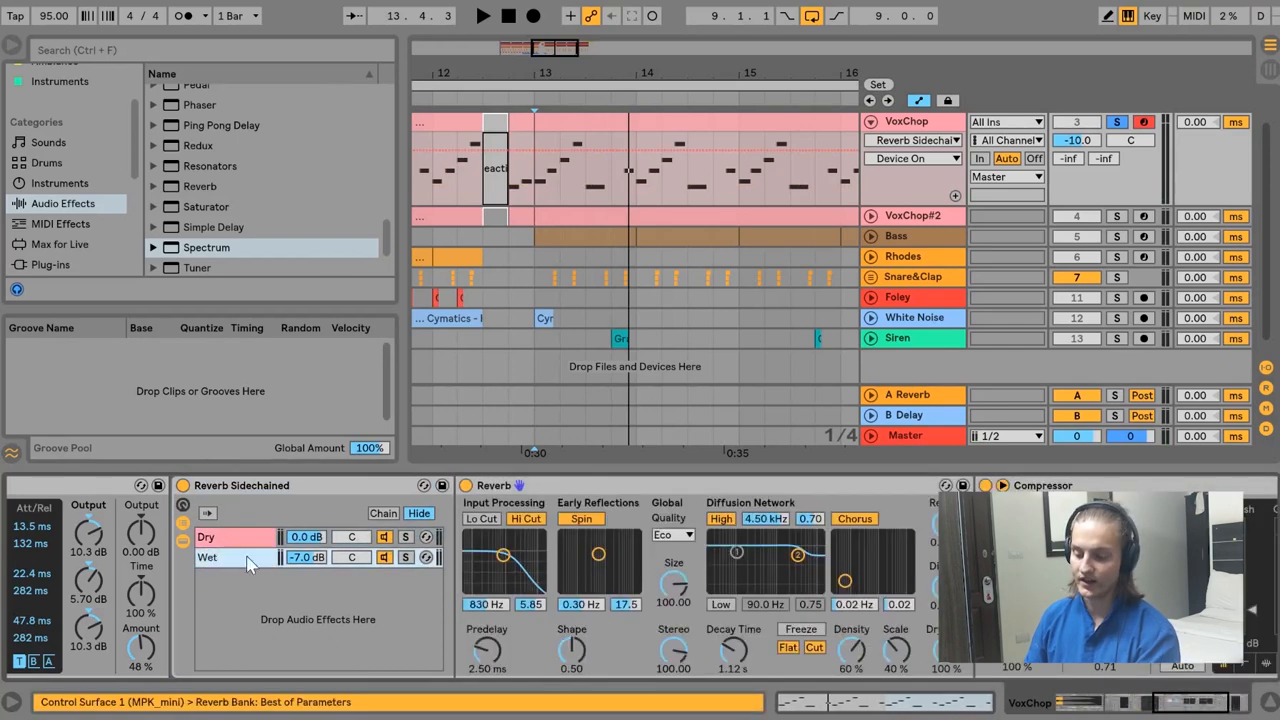
# Reset the Wet chain's volume to 0.0 dB and select the Reverb's Dry/Wet parameter.
pyautogui.click(305, 557)
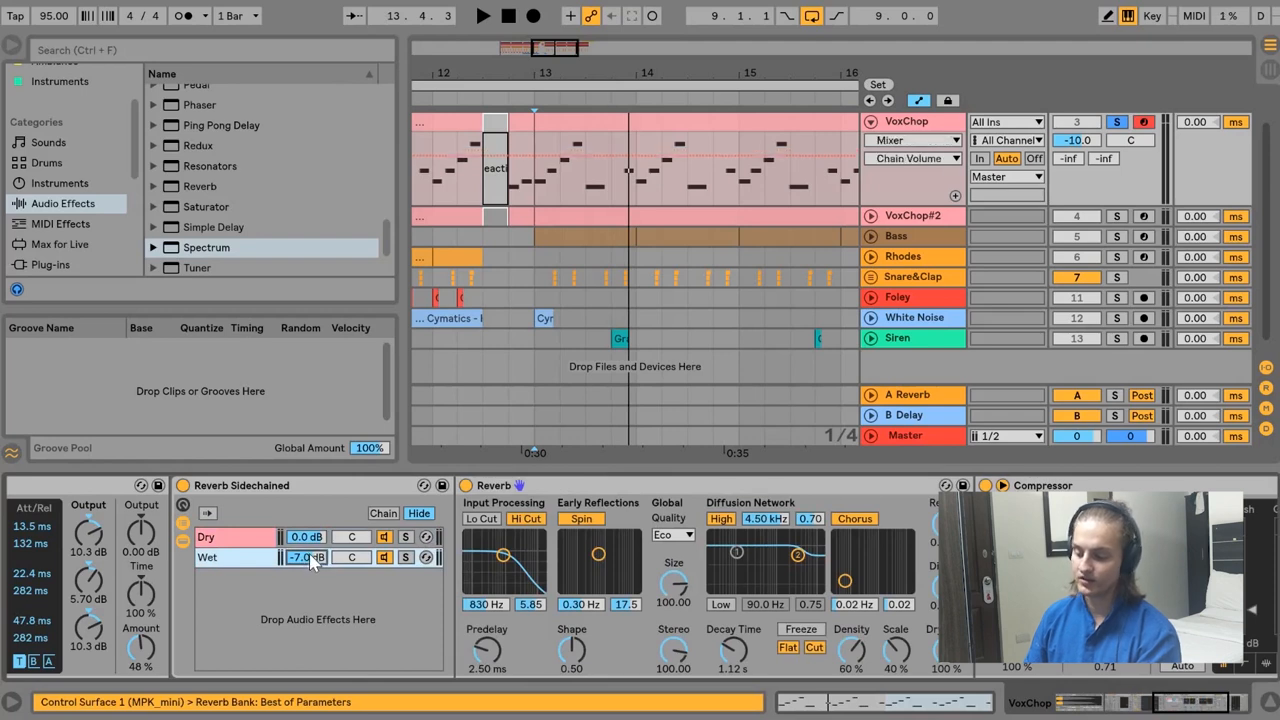
pyautogui.doubleClick(309, 558)
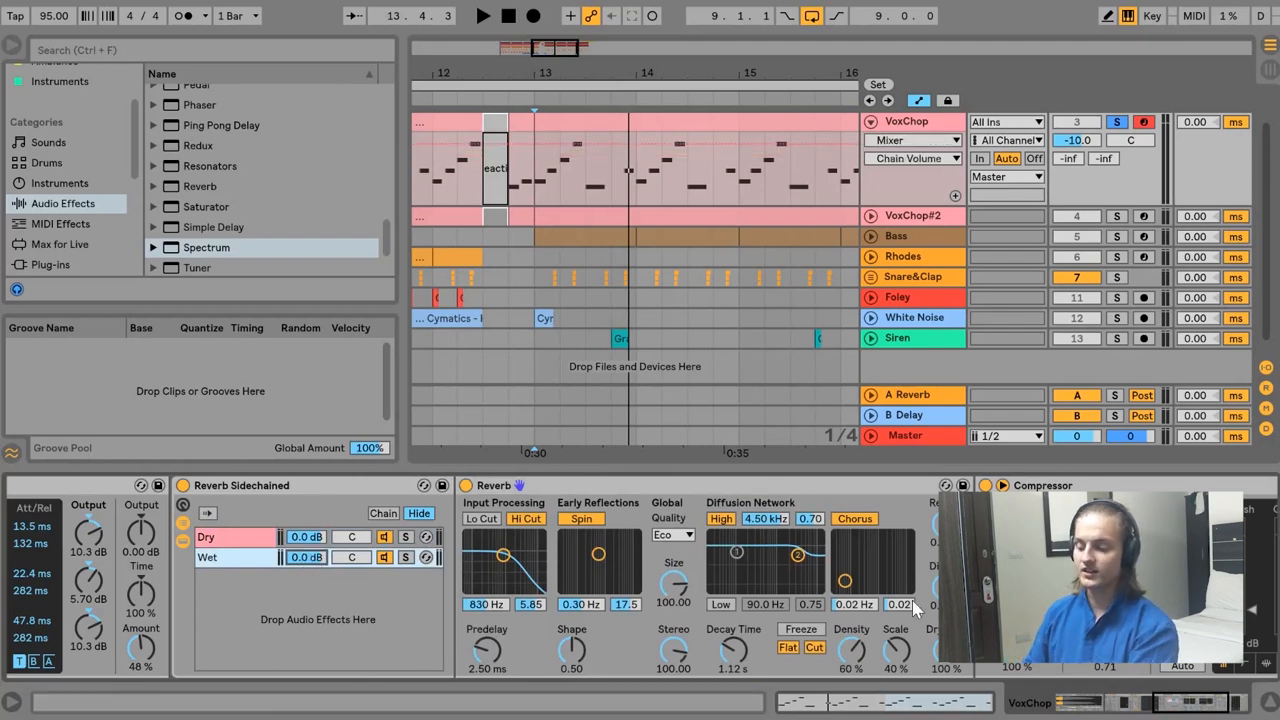
pyautogui.click(948, 662)
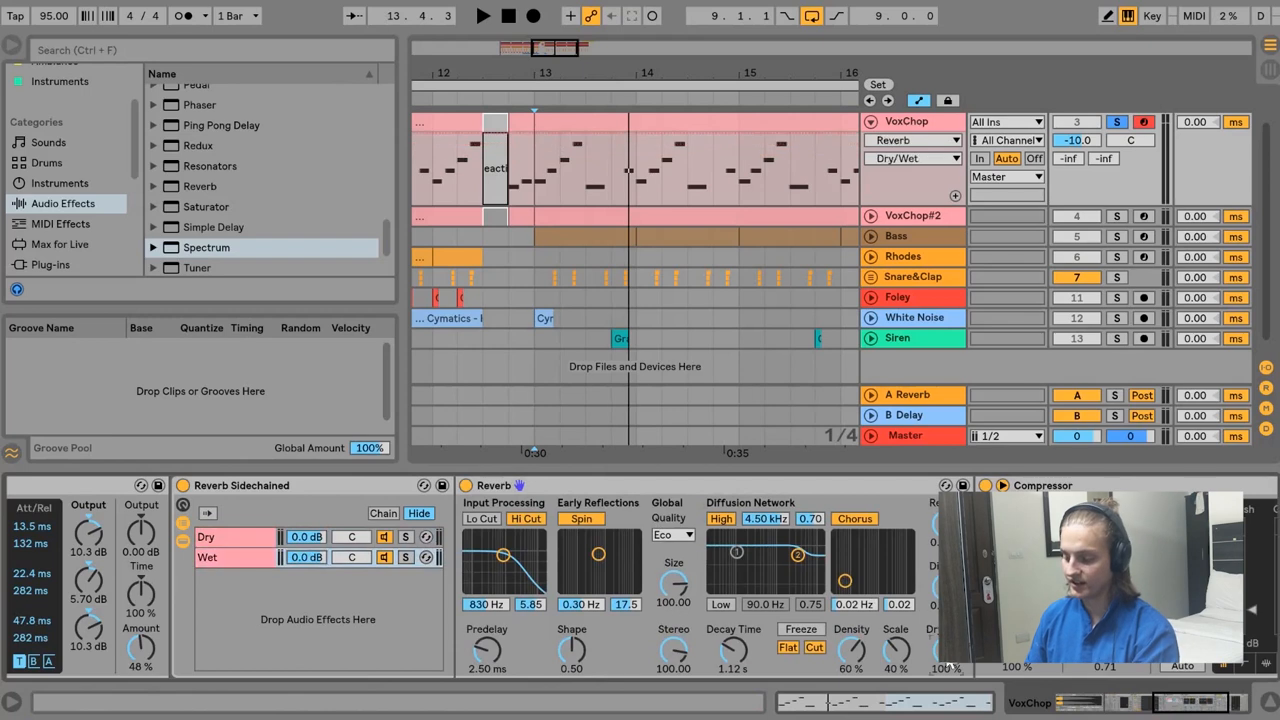
# Set the Wet chain Compressor's sidechain source to VoxChop, using an Audio Effect Rack Pre FX tap point.
pyautogui.click(1020, 486)
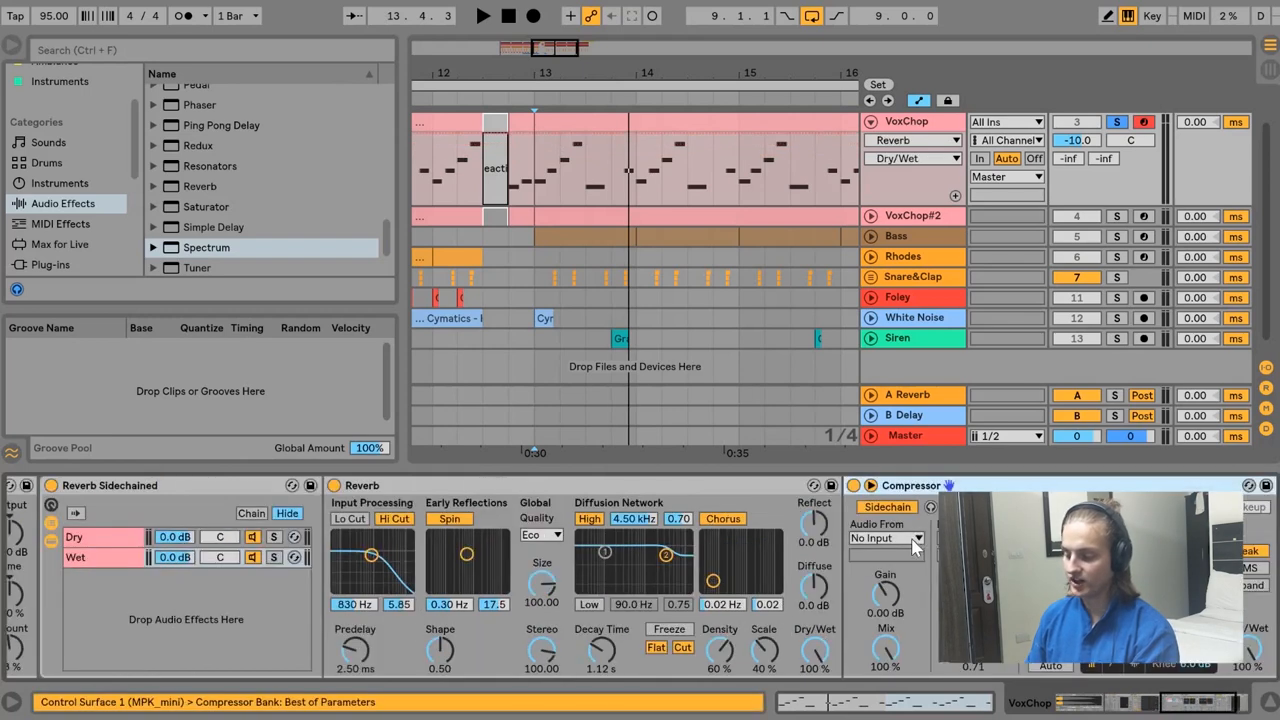
pyautogui.click(912, 540)
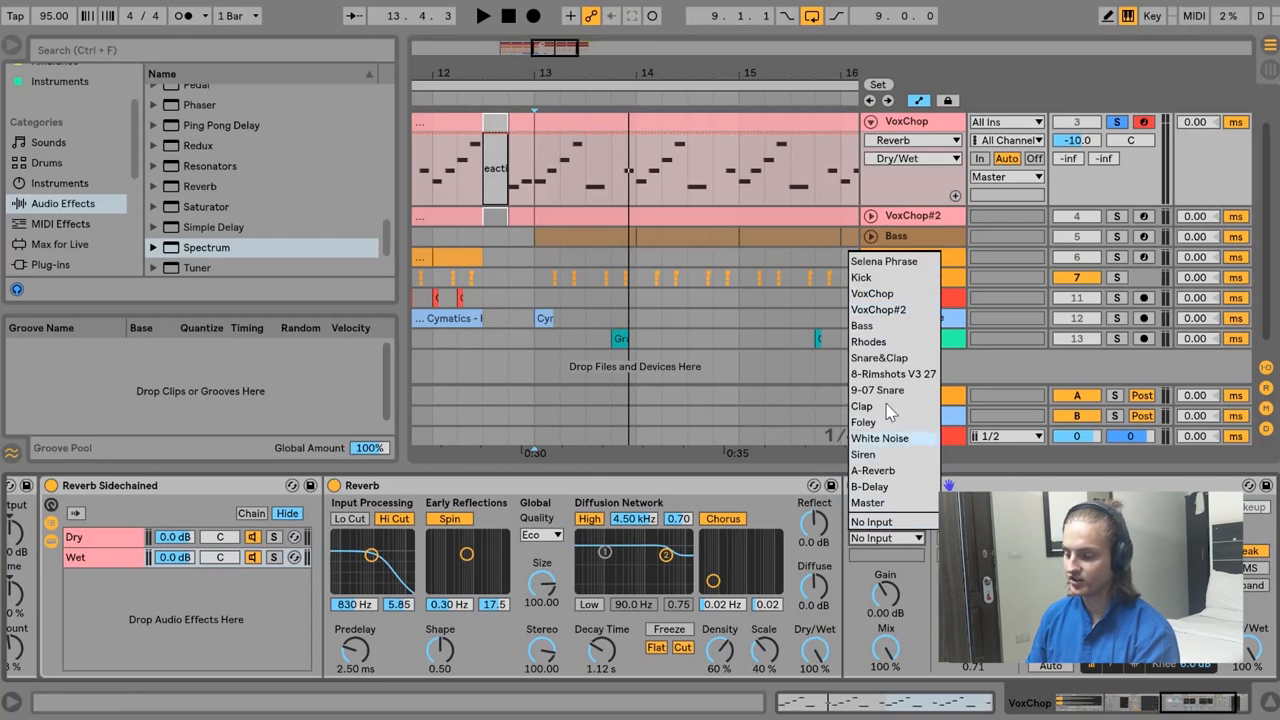
pyautogui.click(886, 294)
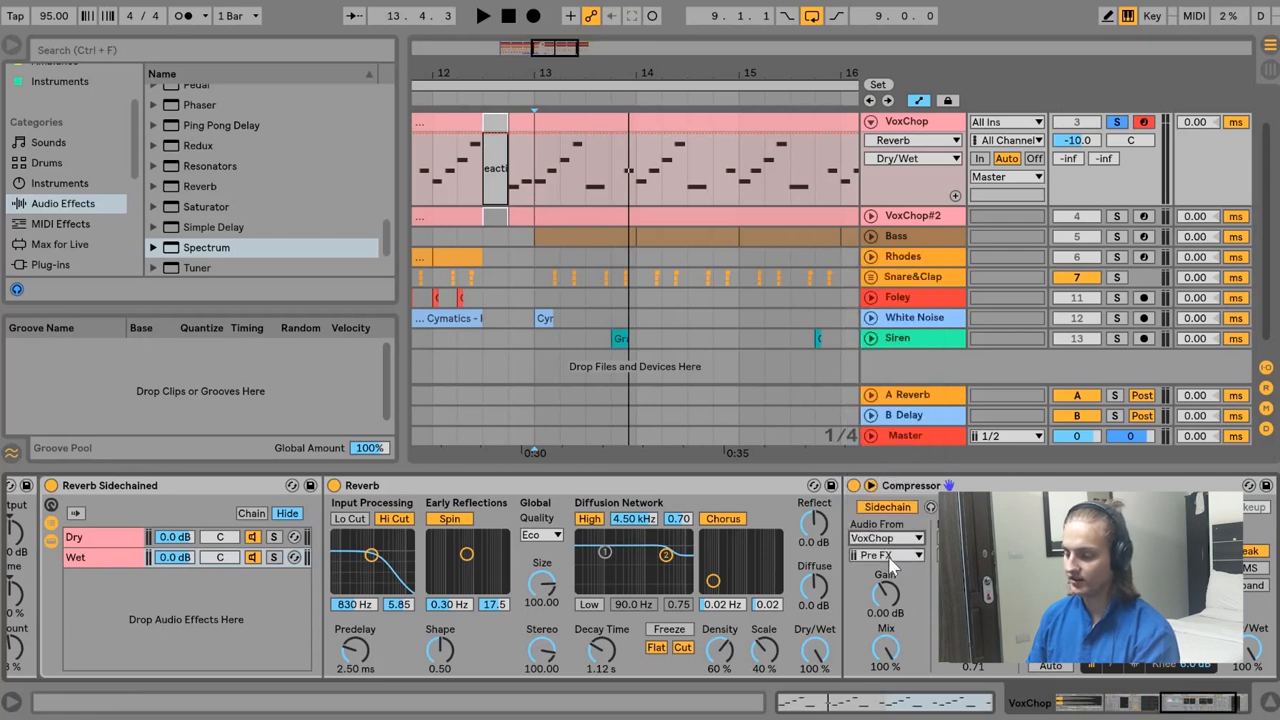
pyautogui.click(886, 556)
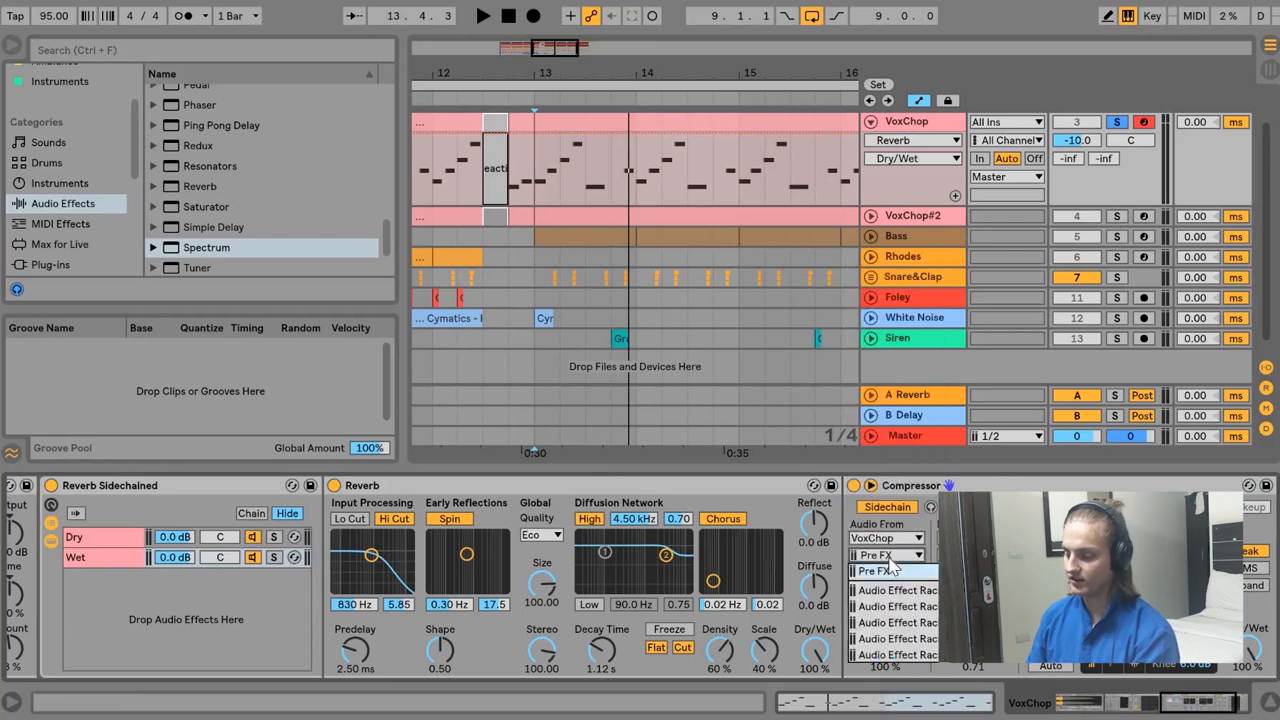
pyautogui.click(931, 607)
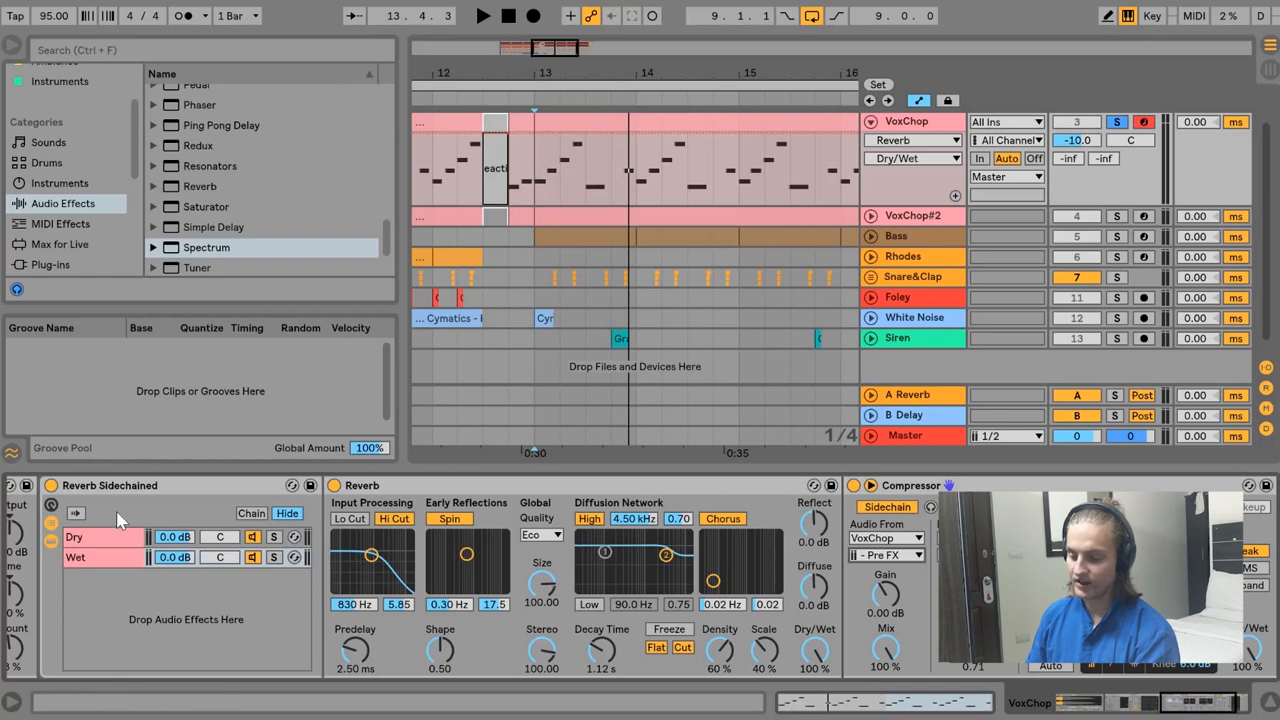
# Solo the rack's Dry chain and play the phrase, and do the same with the Wet chain.
pyautogui.click(127, 542)
pyautogui.click(274, 538)
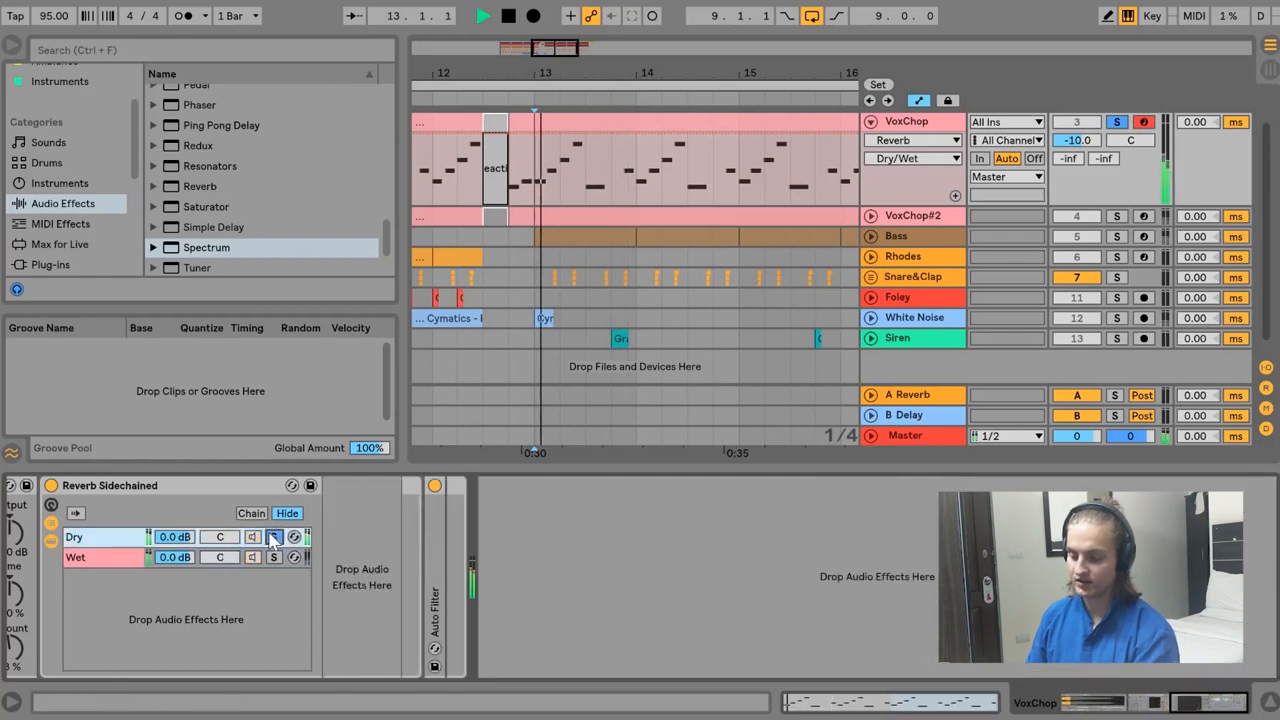
pyautogui.click(212, 557)
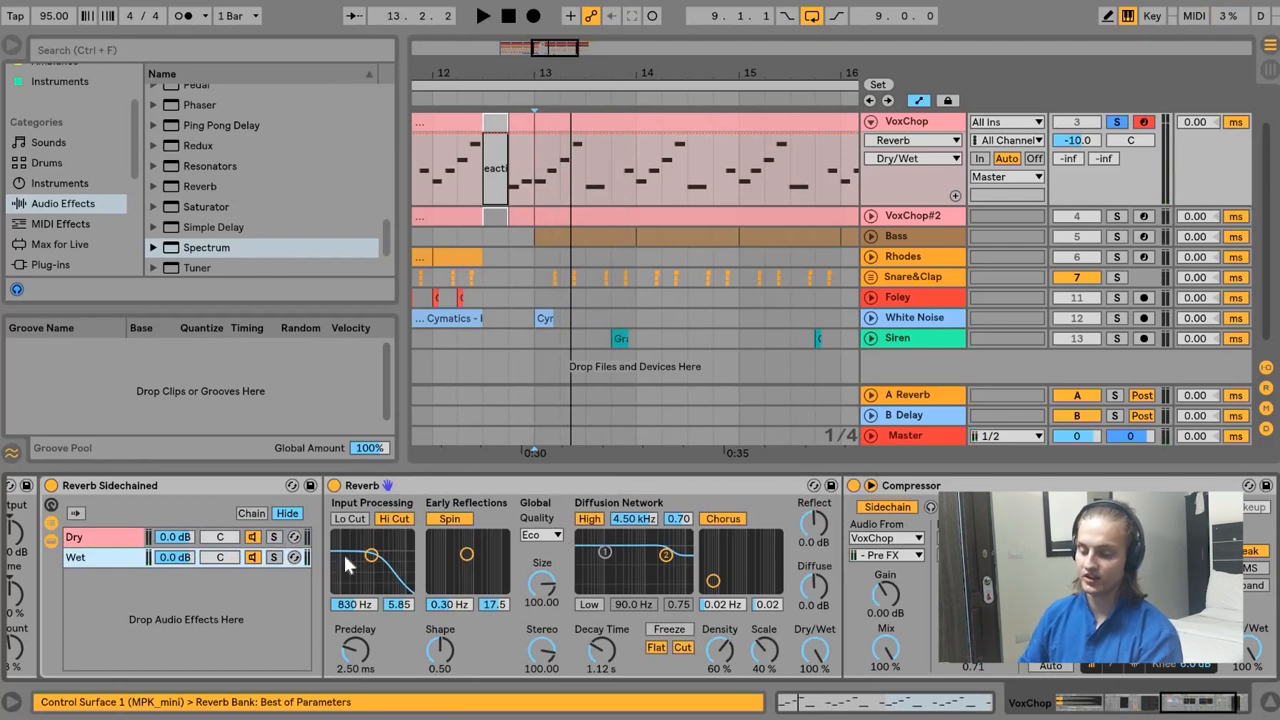
pyautogui.click(273, 557)
pyautogui.press('space')
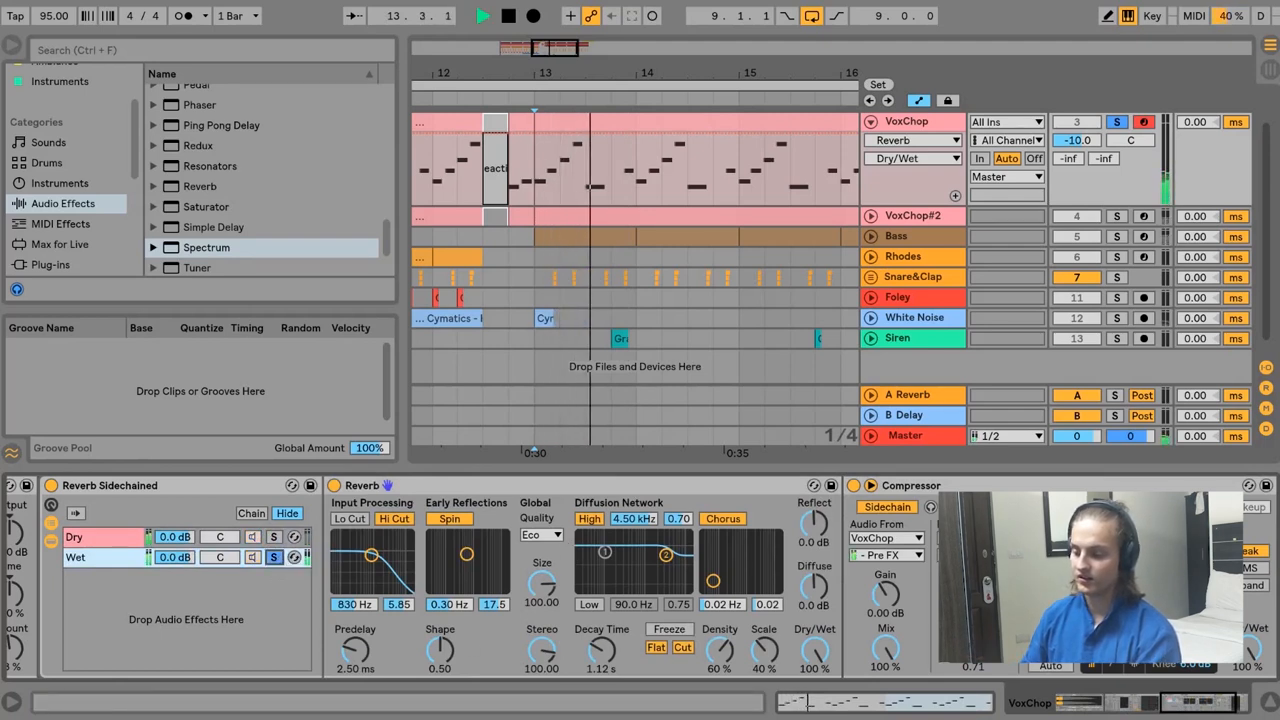
pyautogui.press('space')
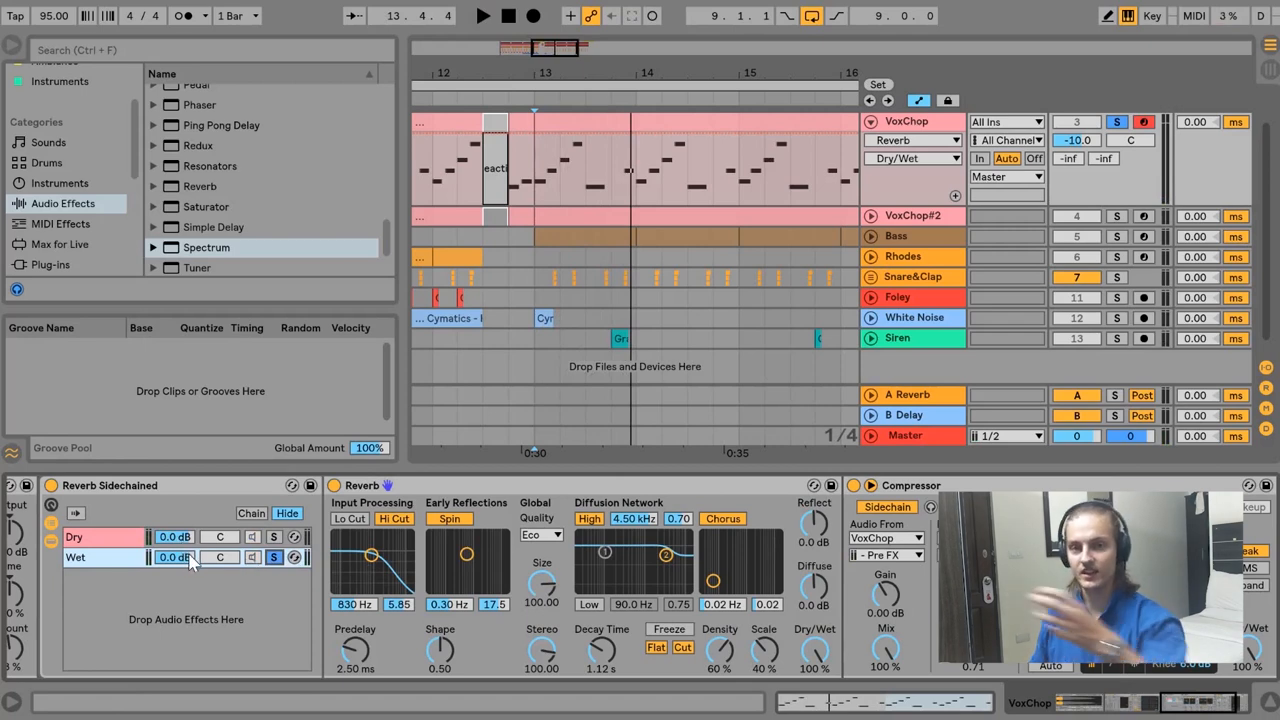
# Set the Wet chain's volume to -7.0 dB and take the chain off solo.
pyautogui.moveTo(193, 563); pyautogui.dragTo(196, 566)
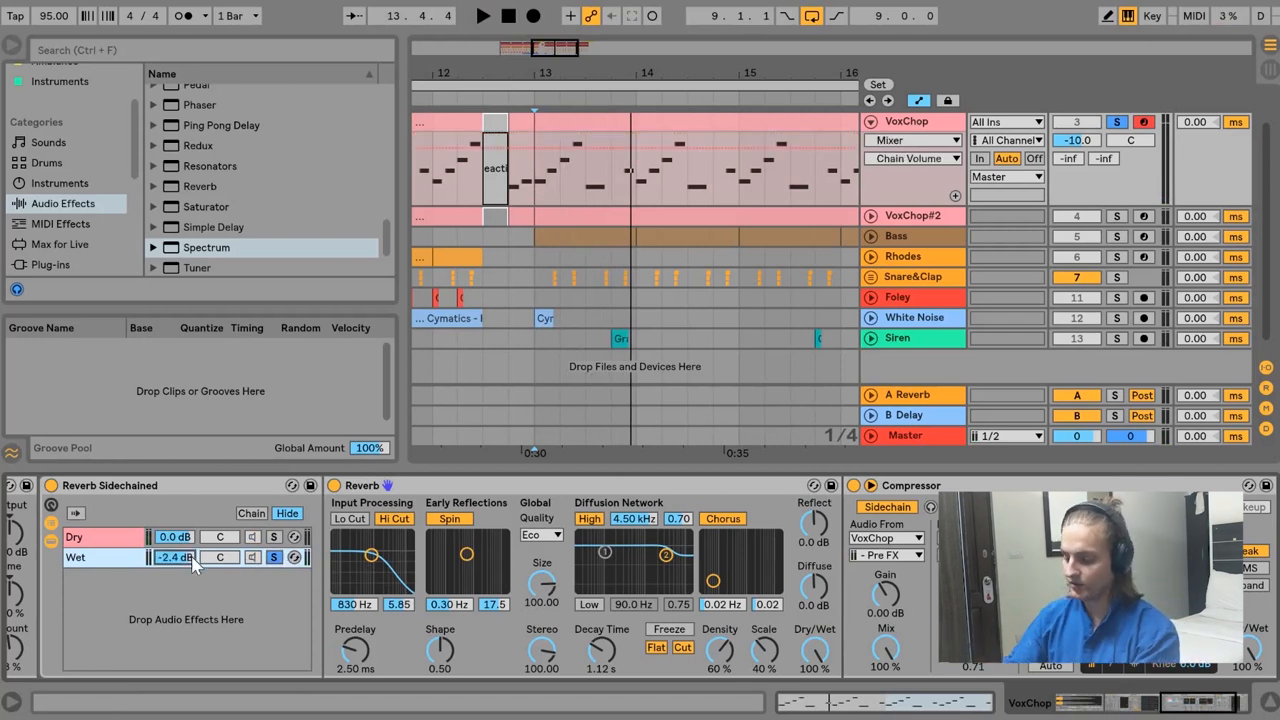
pyautogui.write('-7')
pyautogui.press('Return')
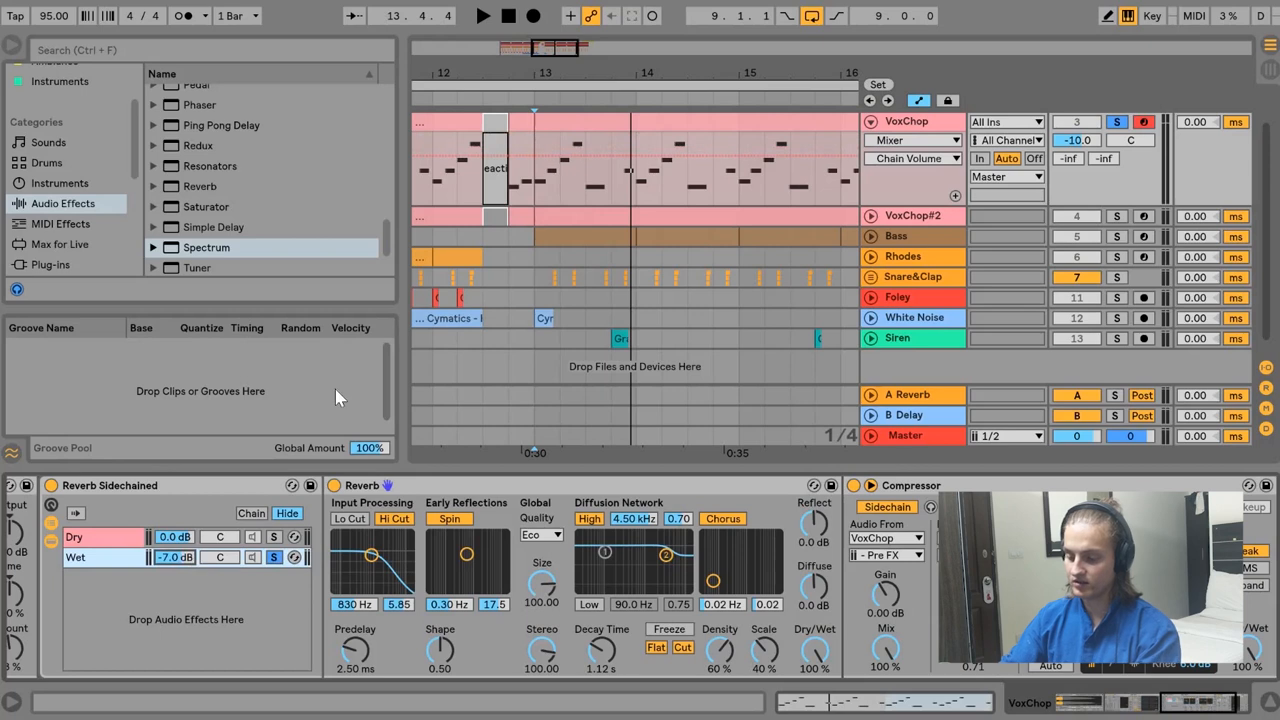
pyautogui.click(273, 557)
# Fold the Reverb Sidechained rack, show the Auto Filter, and play VoxChop from bar 9 to follow its filter frequency automation.
pyautogui.click(155, 495)
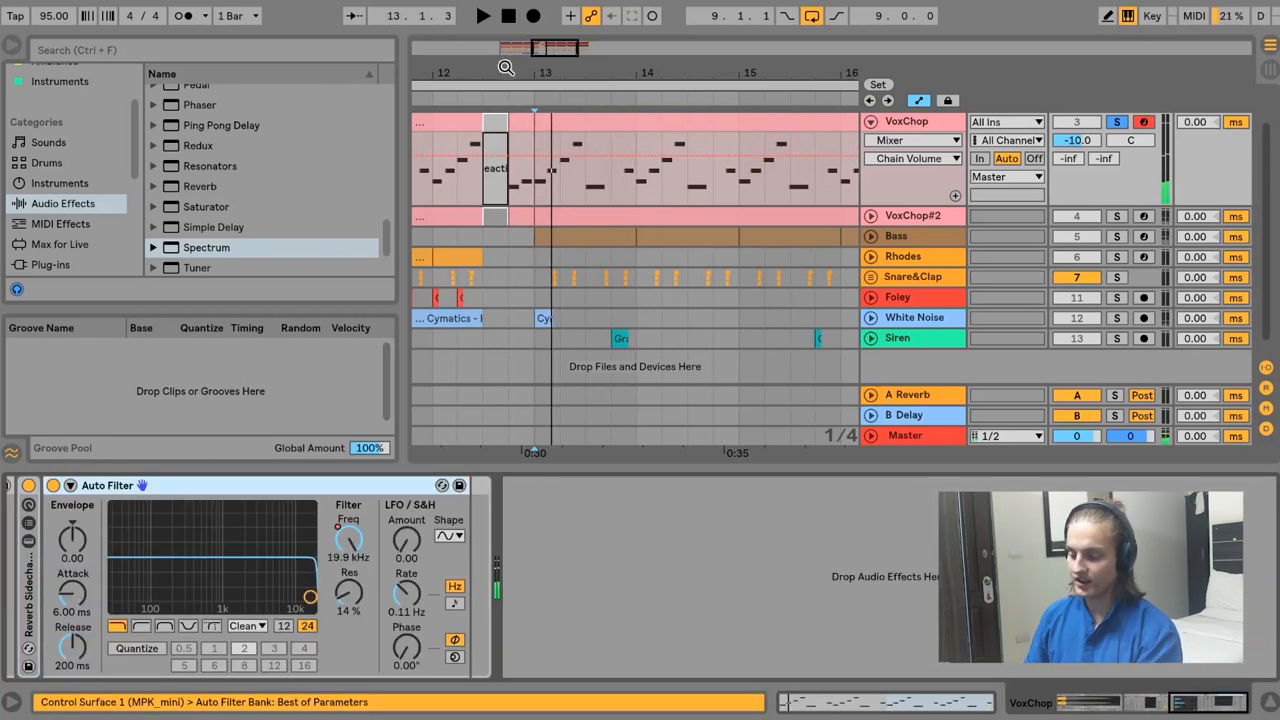
pyautogui.click(457, 187)
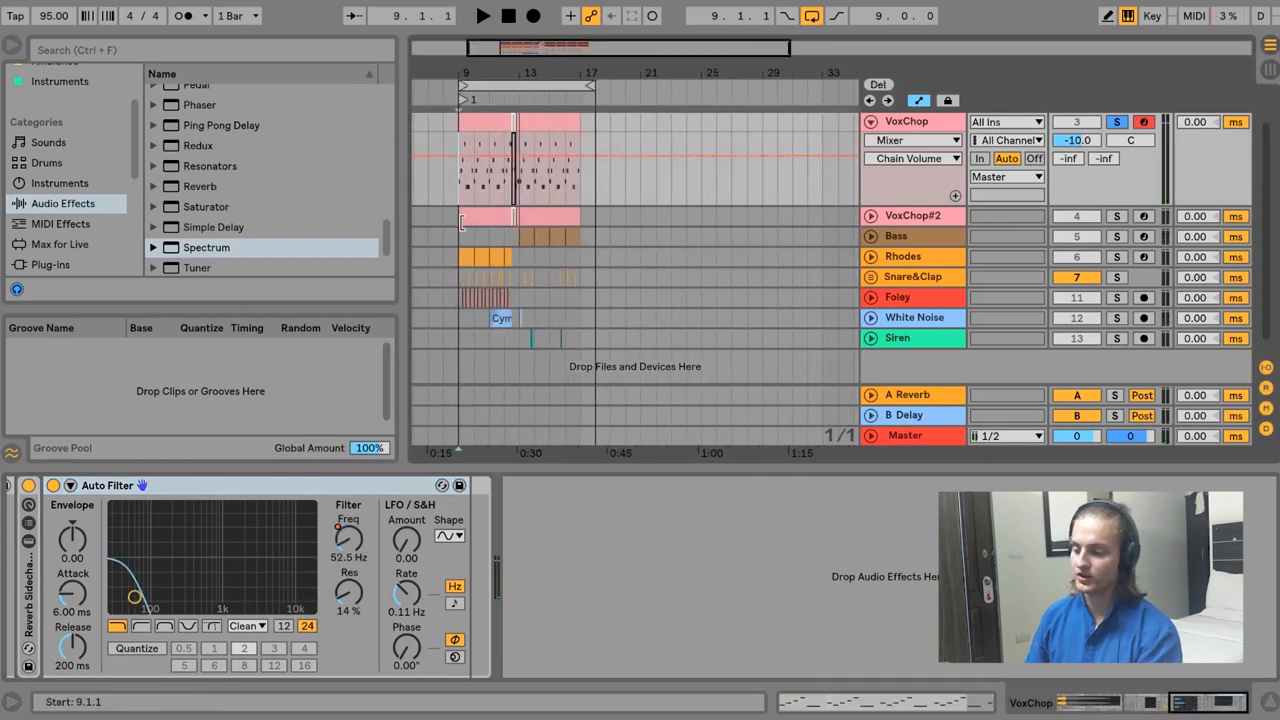
pyautogui.press('space')
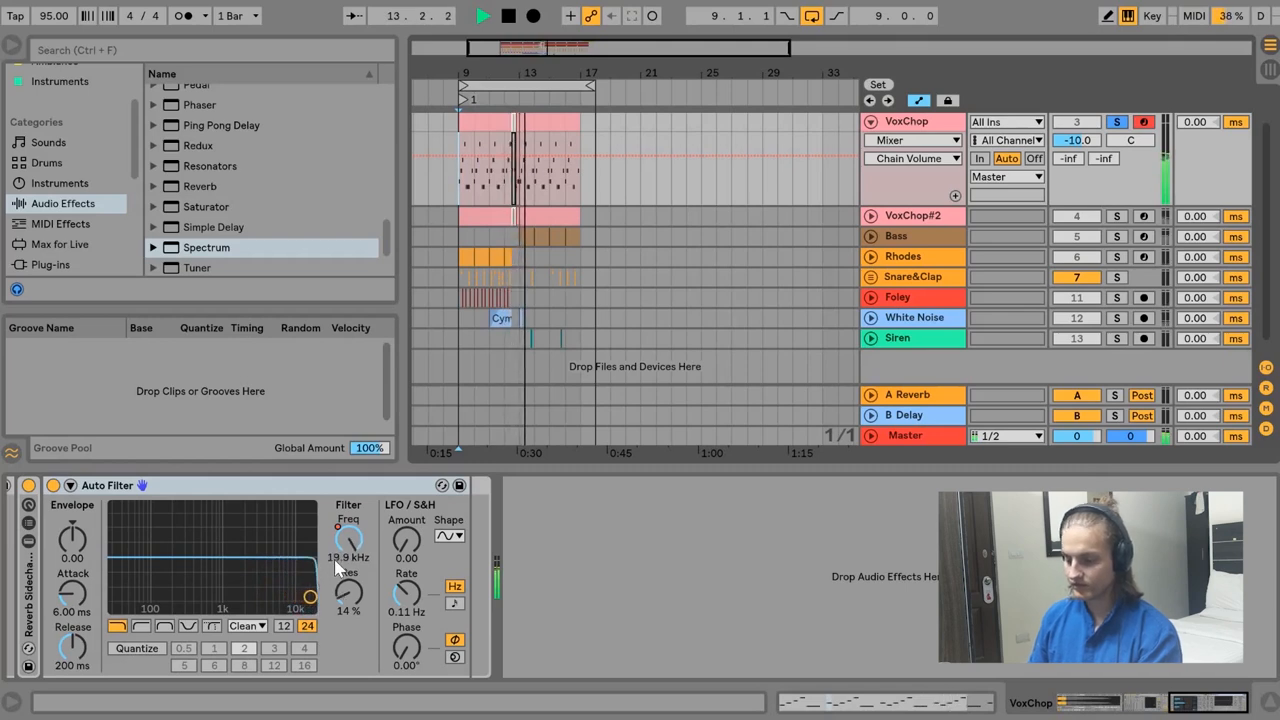
pyautogui.press('space')
# Show VoxChop's Kick-sidechained Compressor and play from bar 13, switching the device off and back on to compare.
pyautogui.moveTo(1213, 705); pyautogui.dragTo(1090, 703)
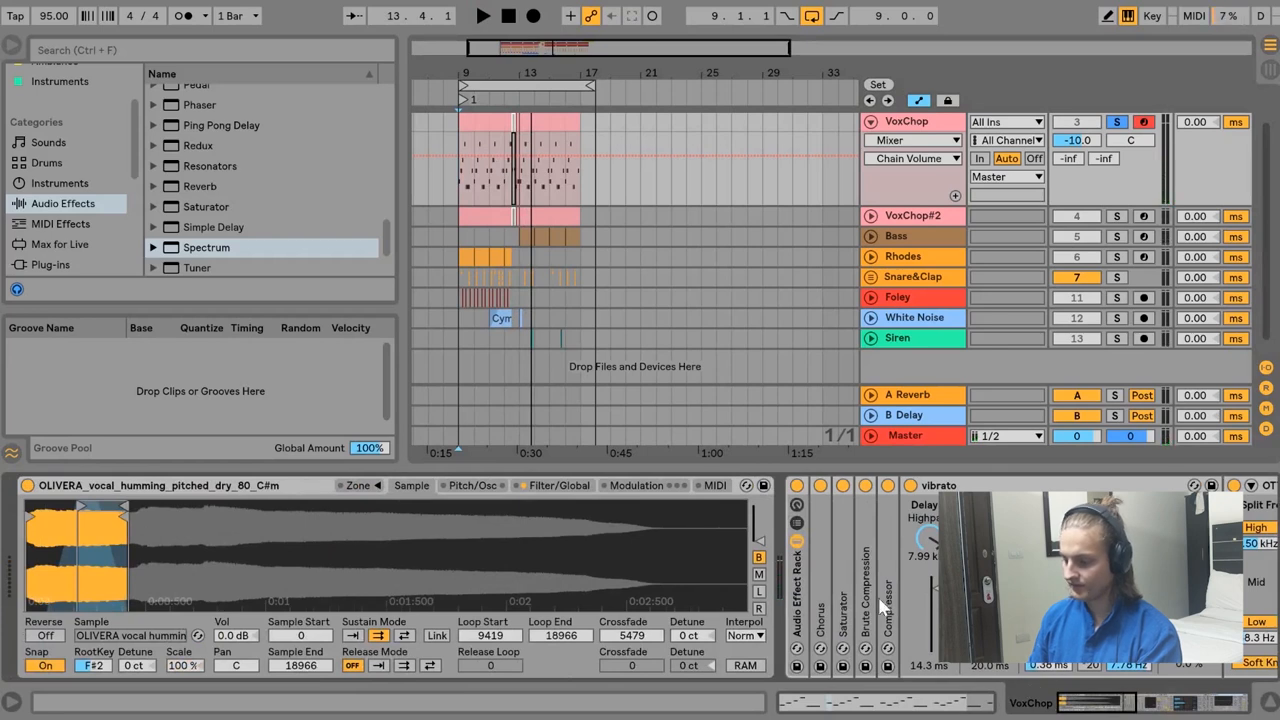
pyautogui.doubleClick(890, 605)
pyautogui.moveTo(1115, 703); pyautogui.dragTo(1139, 703)
pyautogui.press('space')
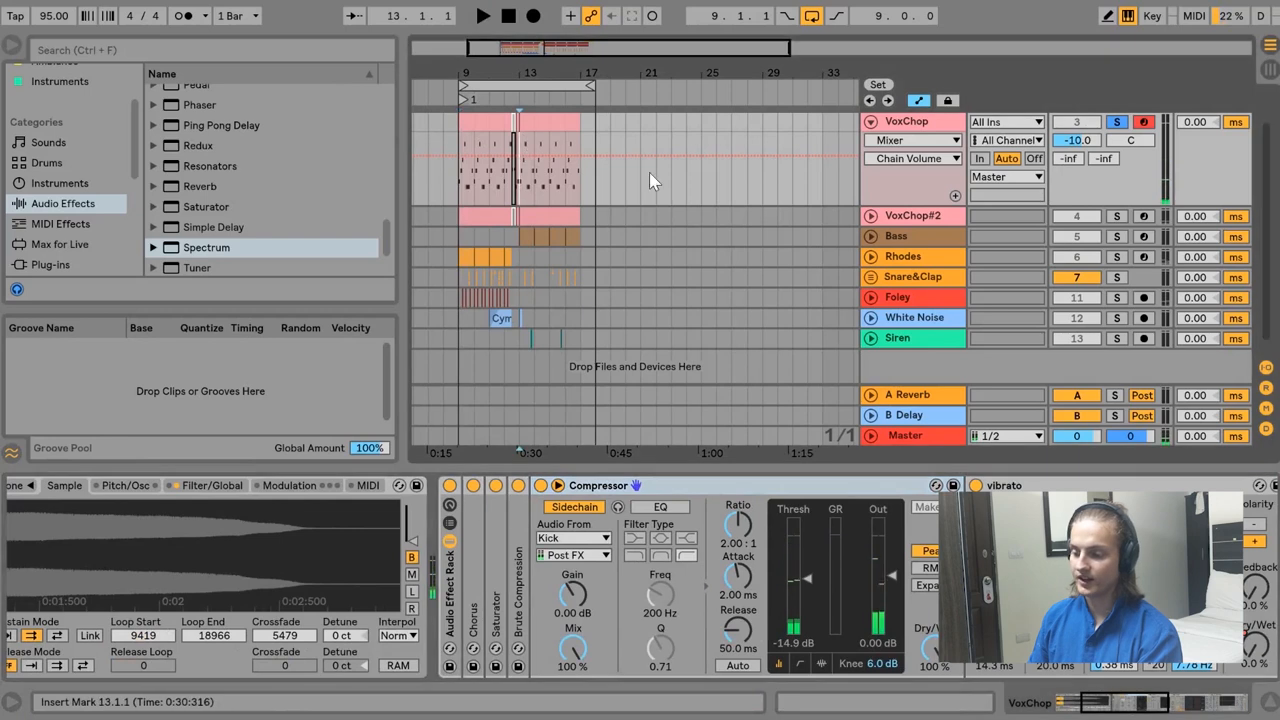
pyautogui.scroll(2, 651, 183)
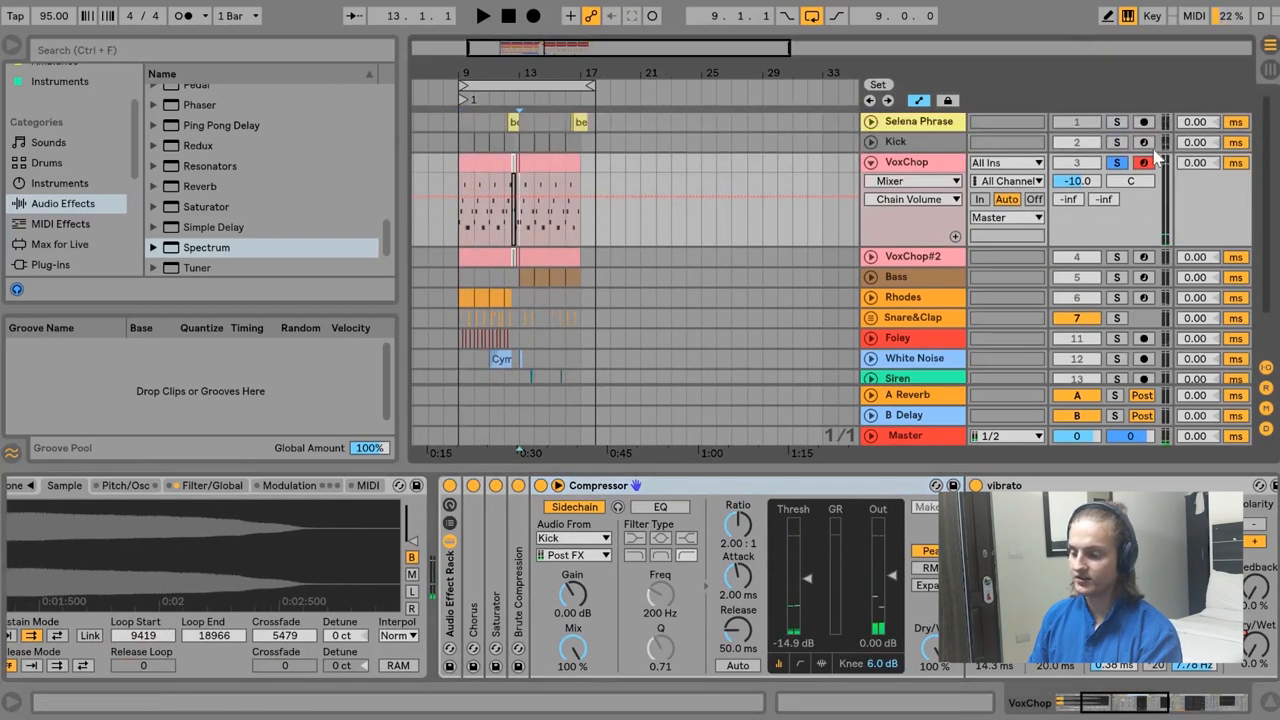
pyautogui.click(540, 486)
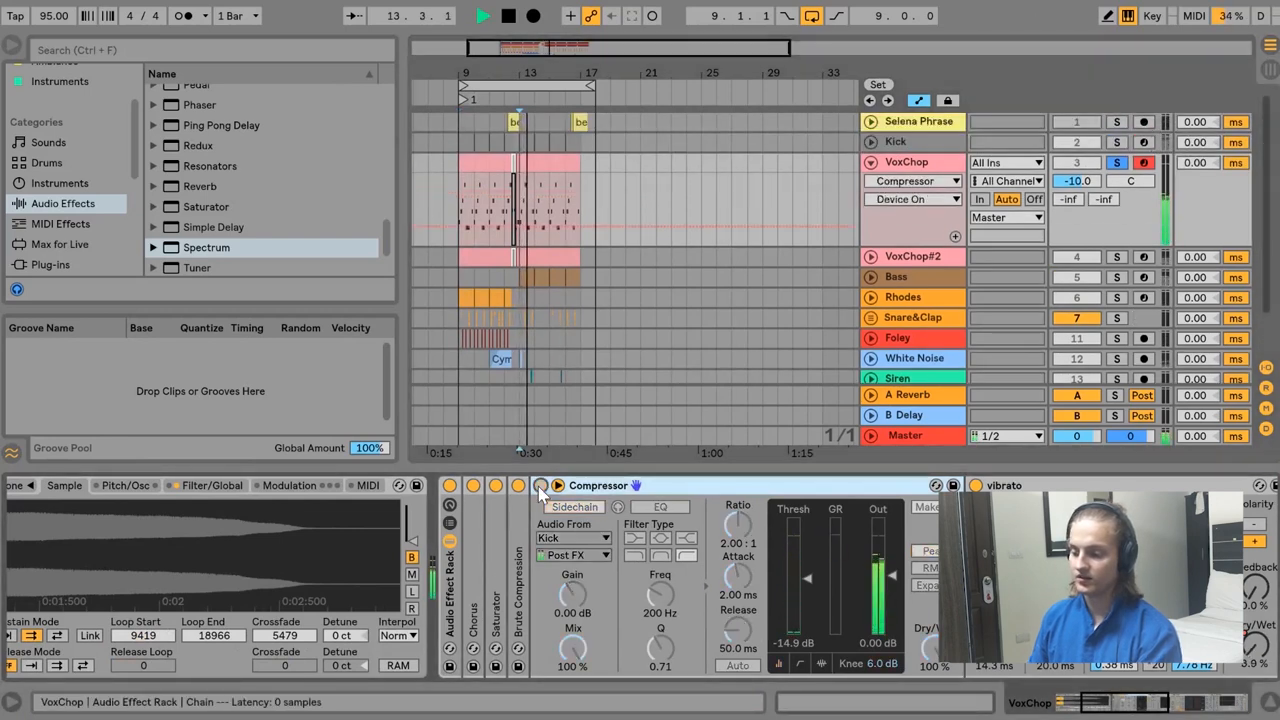
pyautogui.click(540, 486)
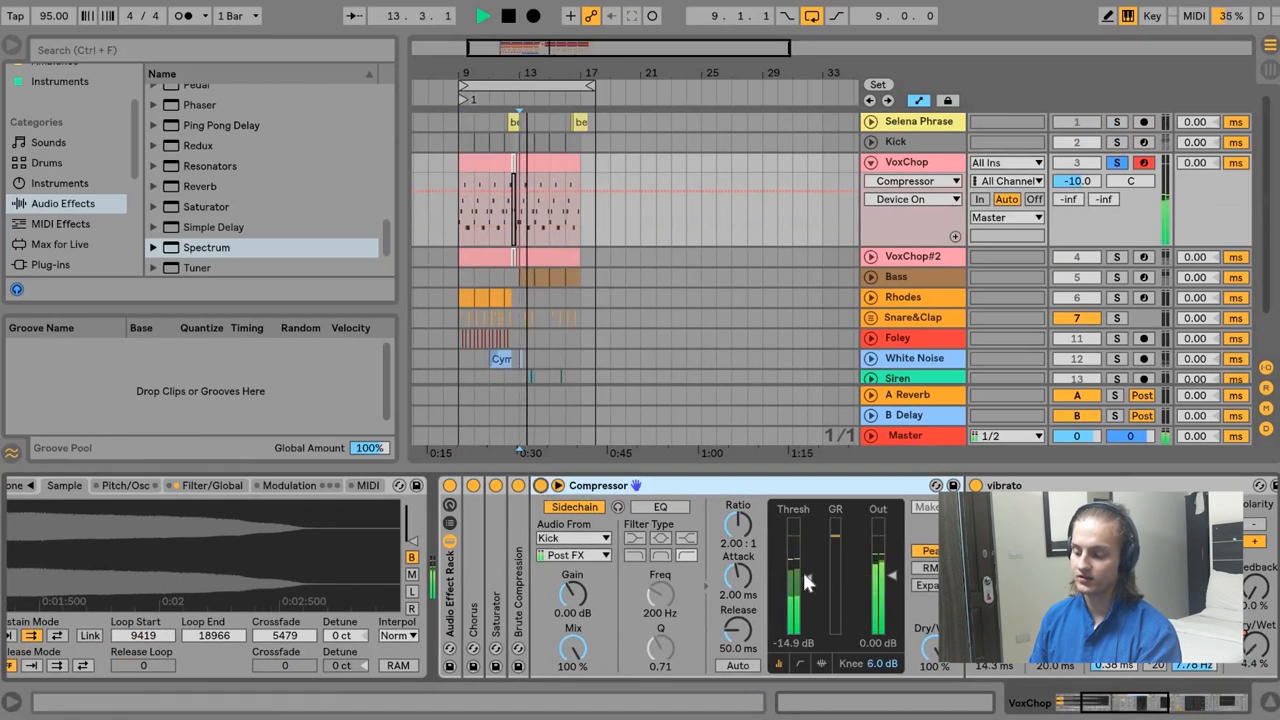
# Try the VoxChop Compressor's threshold at -inf dB during playback, and undo the change.
pyautogui.moveTo(804, 574); pyautogui.dragTo(806, 636)
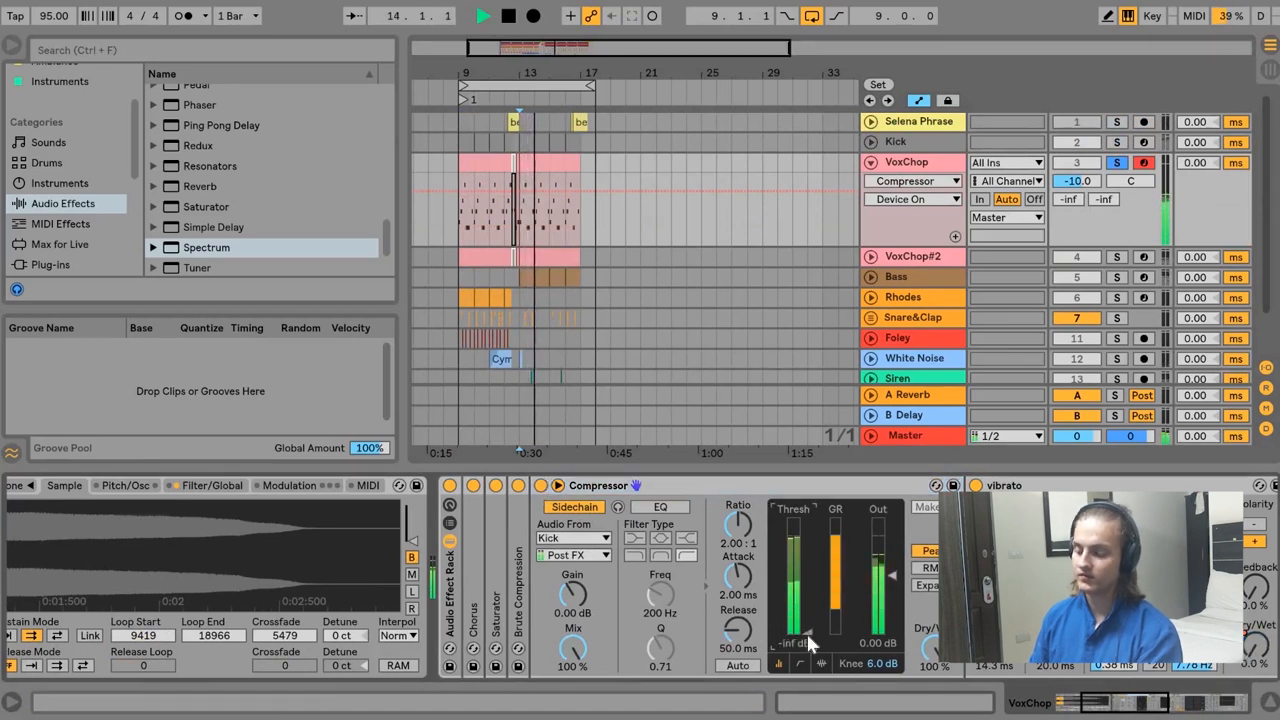
pyautogui.press('space')
pyautogui.hotkey('ctrl', 'z')
pyautogui.press('space')
pyautogui.press('space')
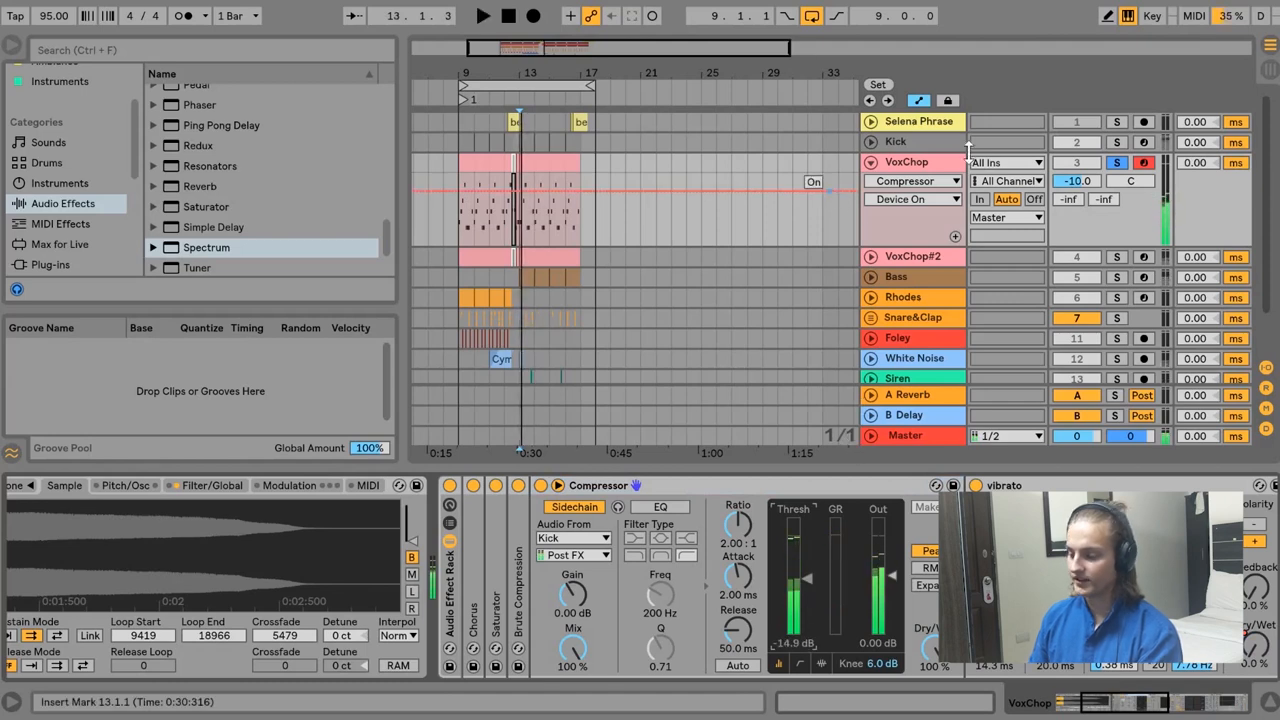
# Solo VoxChop#2 in place of VoxChop, unfold the track and select its clip starting at bar 13.
pyautogui.click(1124, 183)
pyautogui.click(1117, 257)
pyautogui.click(871, 257)
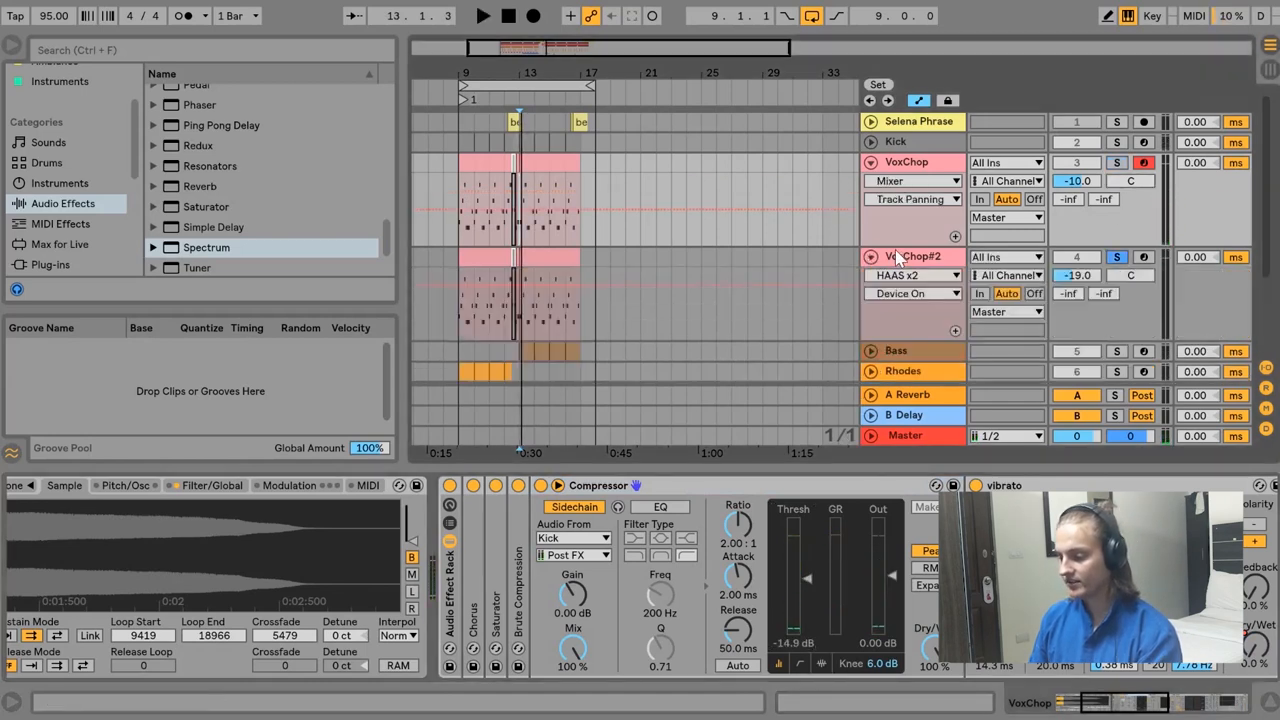
pyautogui.click(896, 257)
pyautogui.click(572, 257)
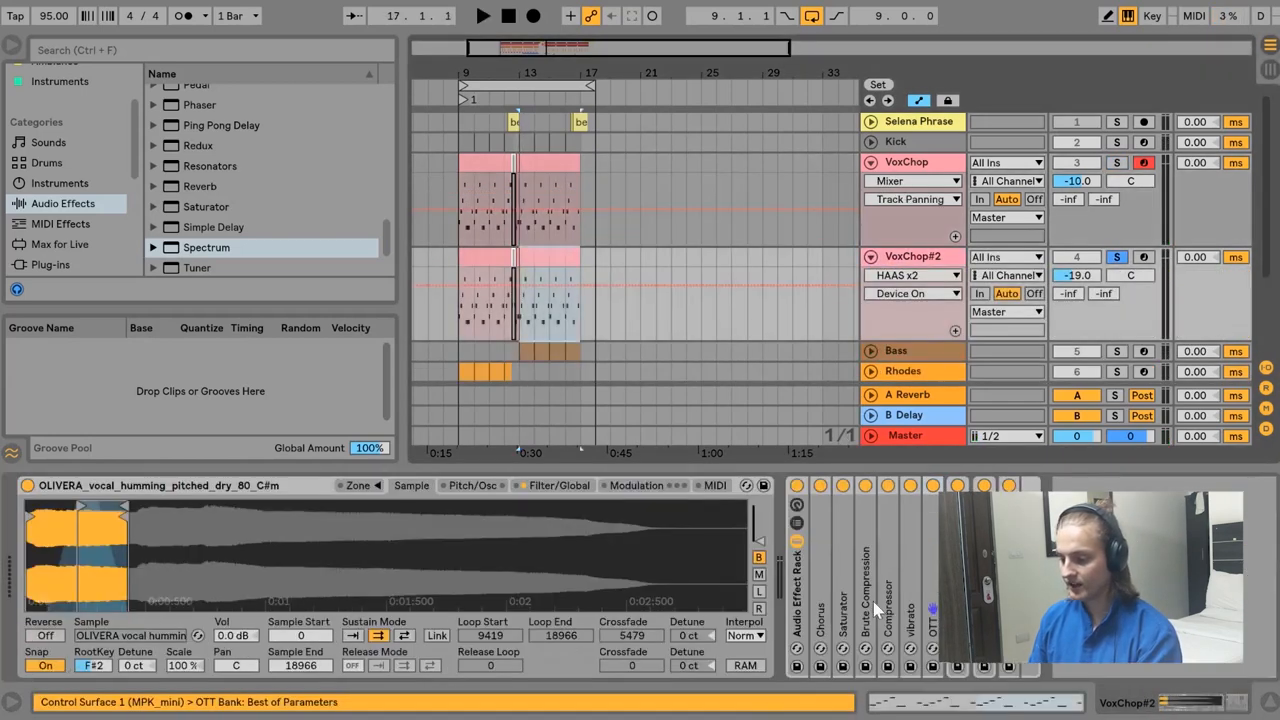
# Expand the OTT and HAAS x2 devices in VoxChop#2's effect chain.
pyautogui.doubleClick(933, 625)
pyautogui.moveTo(1190, 708); pyautogui.dragTo(1238, 710)
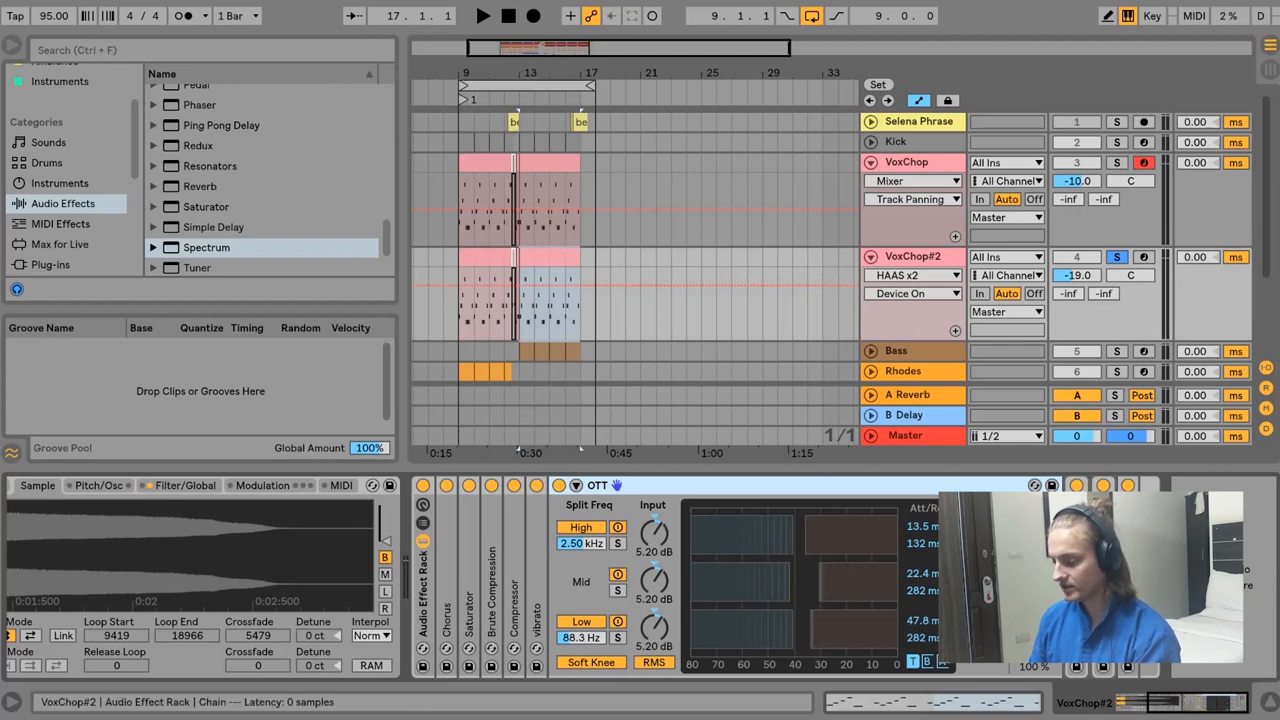
pyautogui.doubleClick(1103, 580)
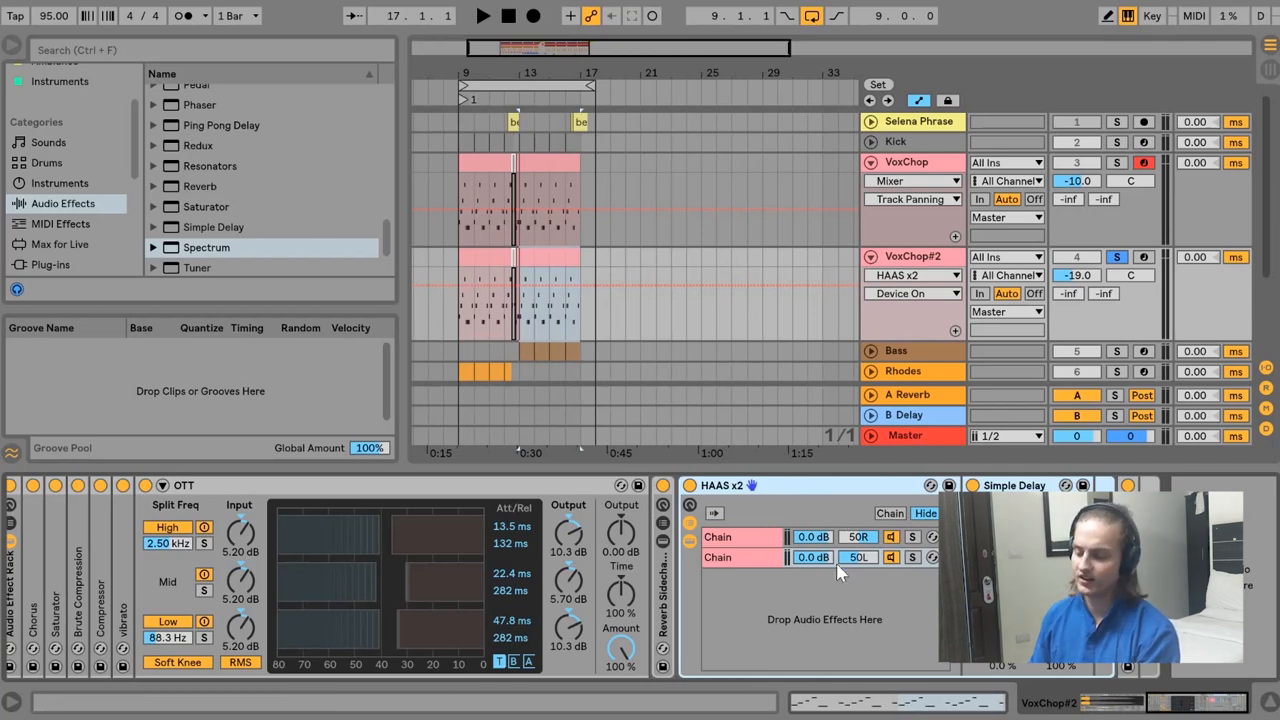
# Solo the HAAS x2 rack's 50R chain and play the phrase, do the same with the 50L chain, and clear the solo.
pyautogui.click(744, 540)
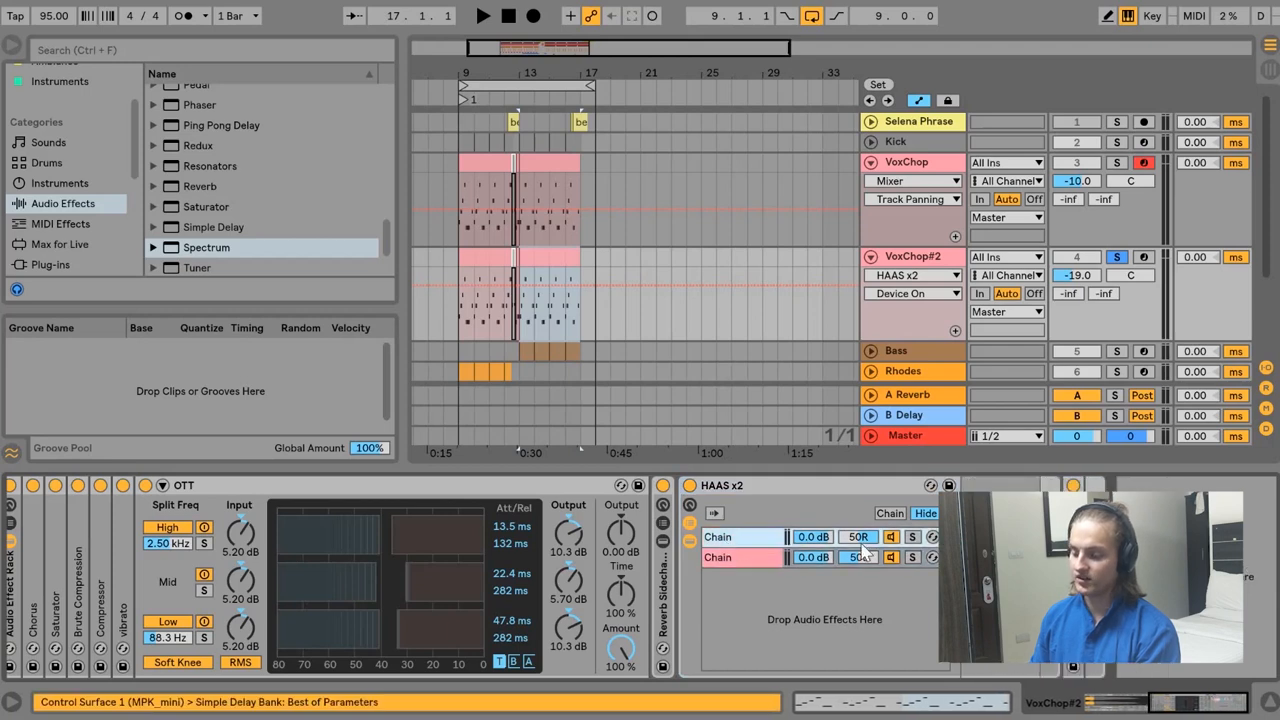
pyautogui.press('space')
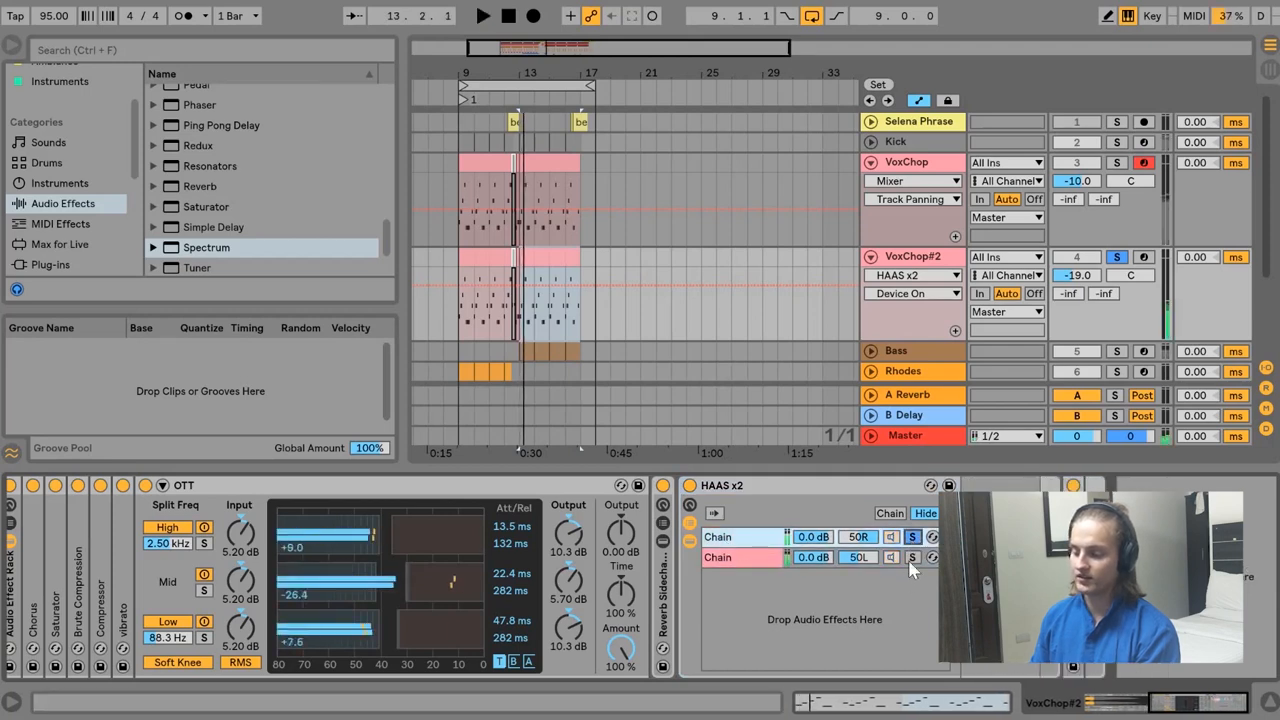
pyautogui.click(912, 560)
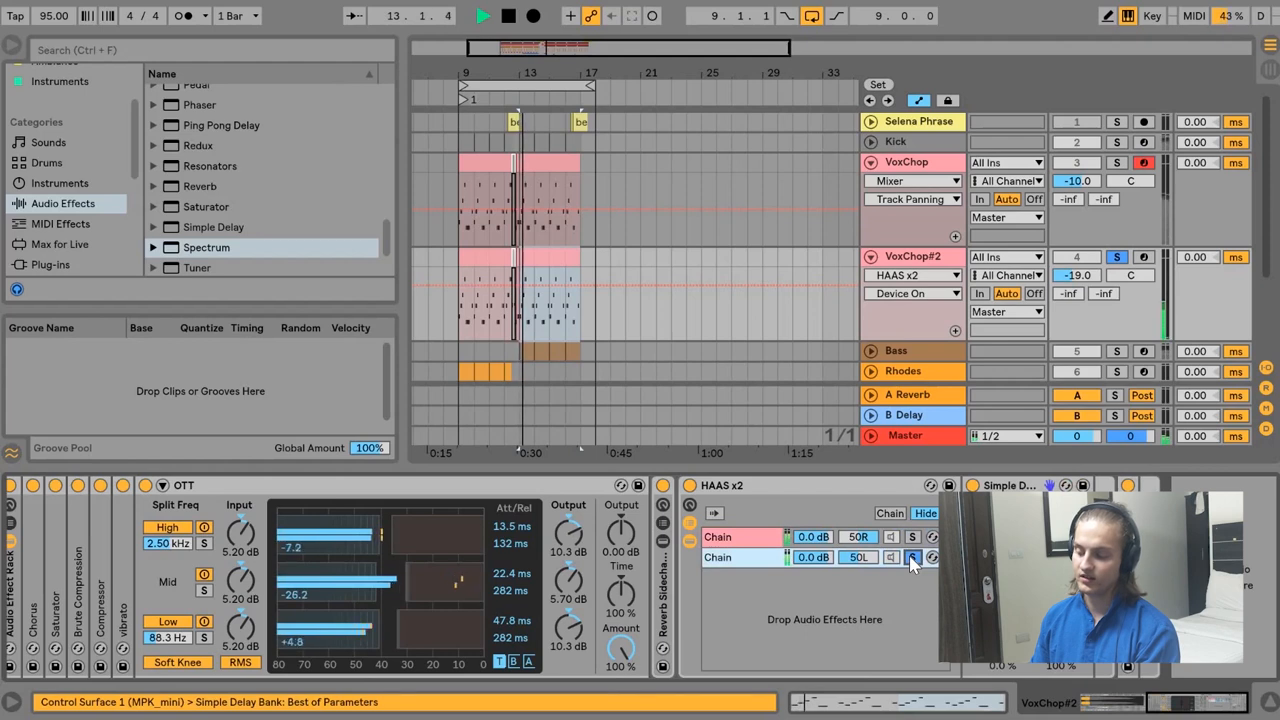
pyautogui.press('space')
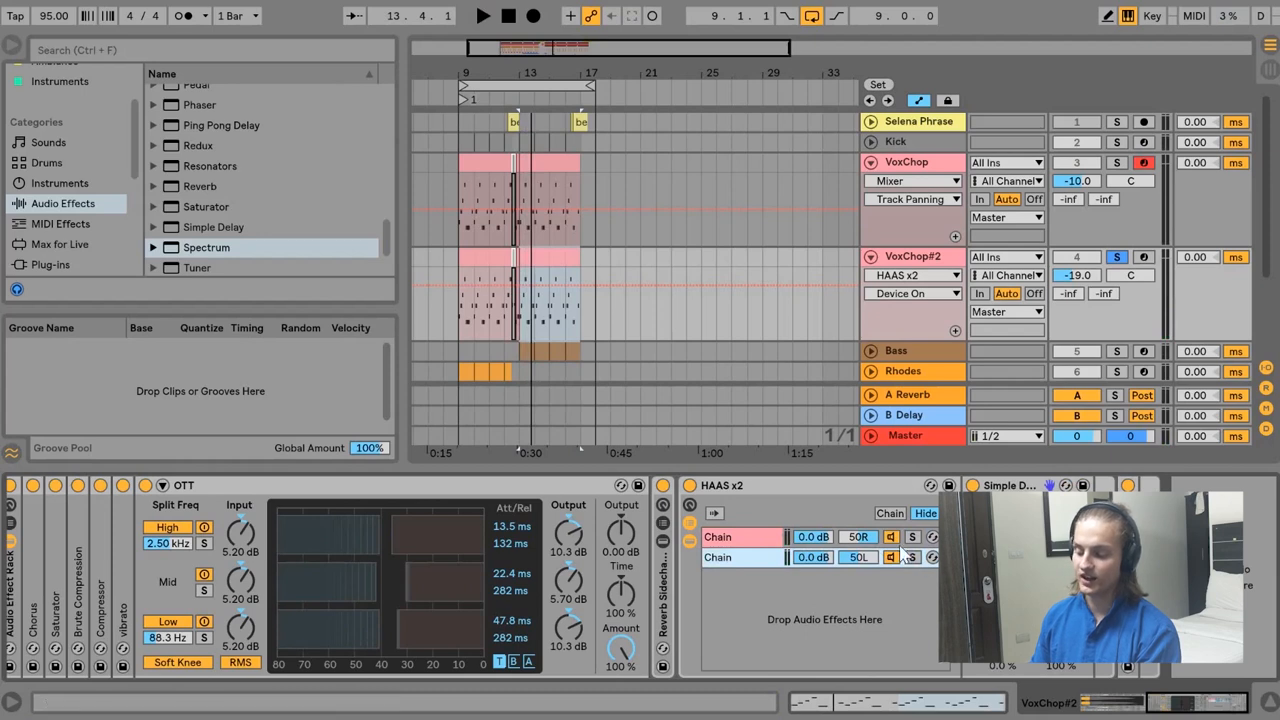
# Lower the left delay time of the Simple Delay in the HAAS x2 rack and play VoxChop#2 from bar 13.
pyautogui.click(1009, 486)
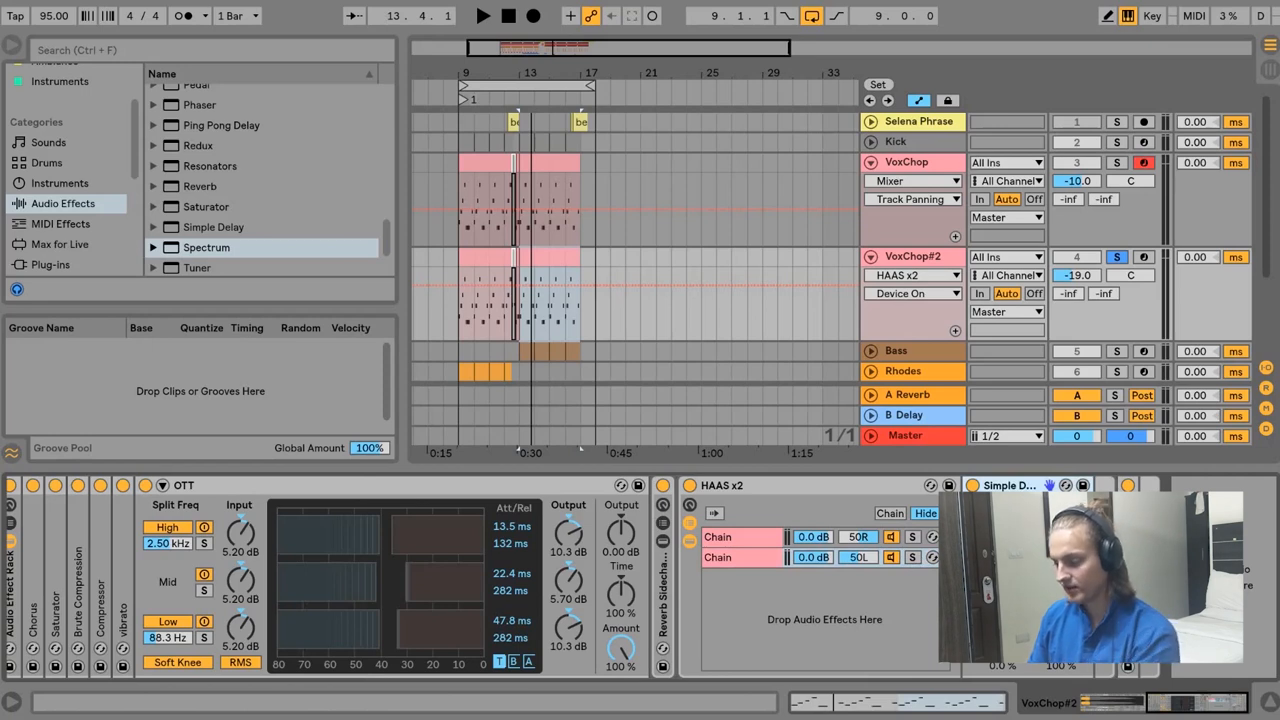
pyautogui.click(1048, 486)
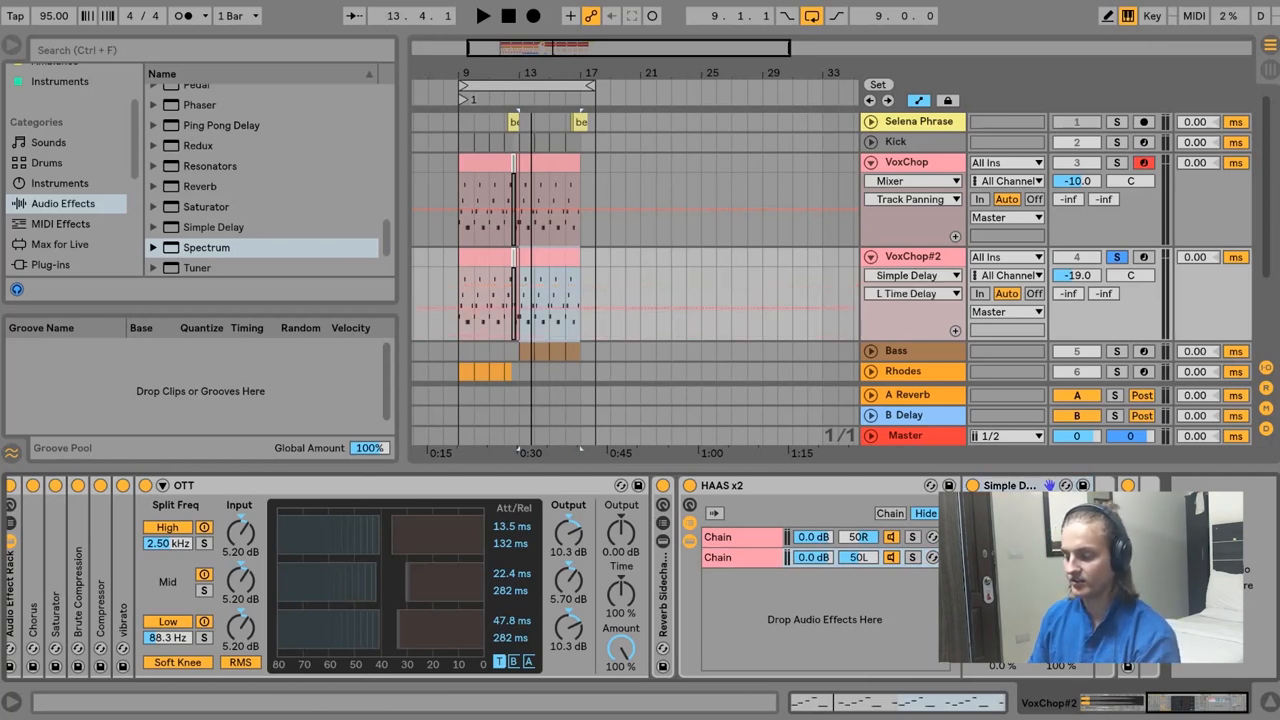
pyautogui.press('space')
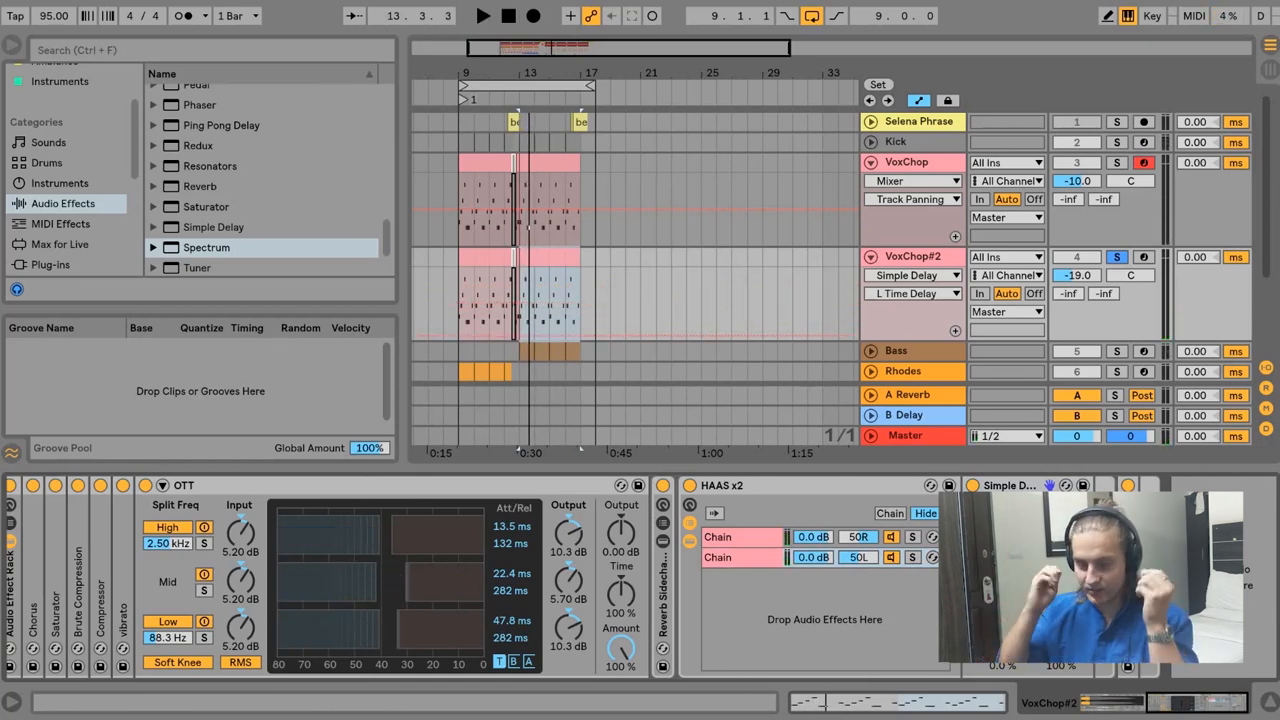
# Play VoxChop#2 while switching the whole HAAS x2 rack off and back on to compare the stereo width.
pyautogui.press('space')
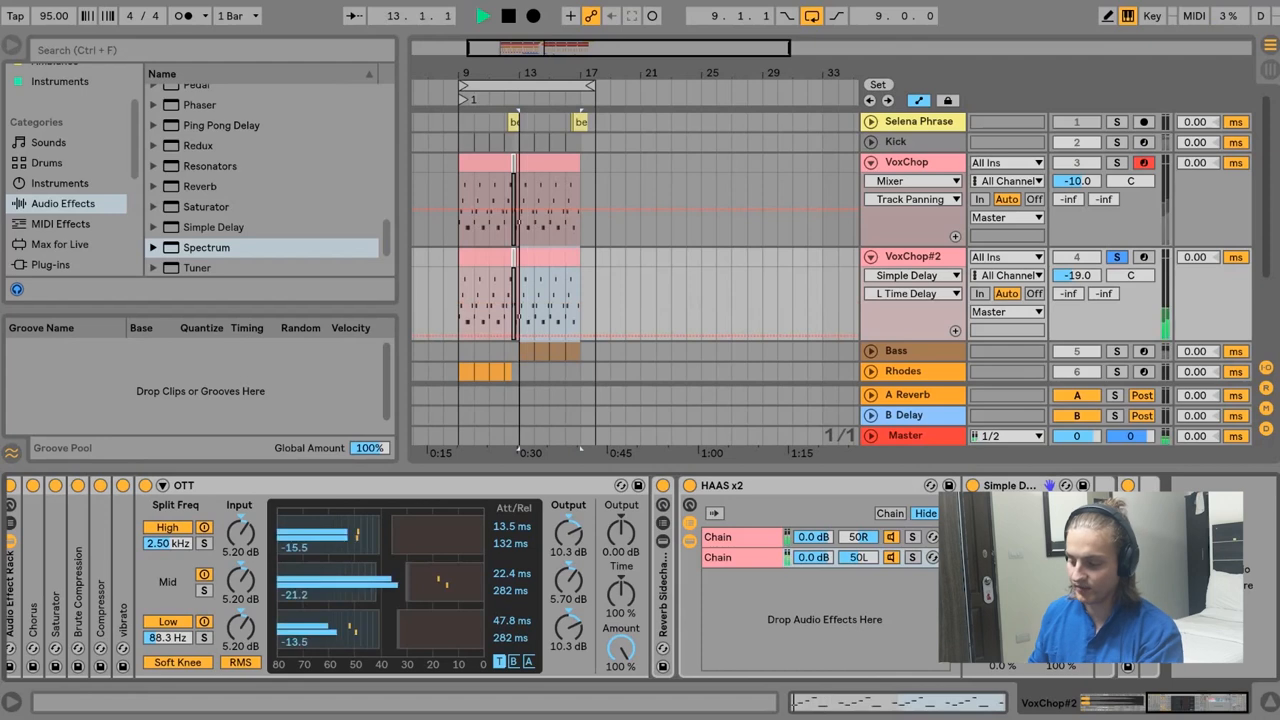
pyautogui.click(689, 486)
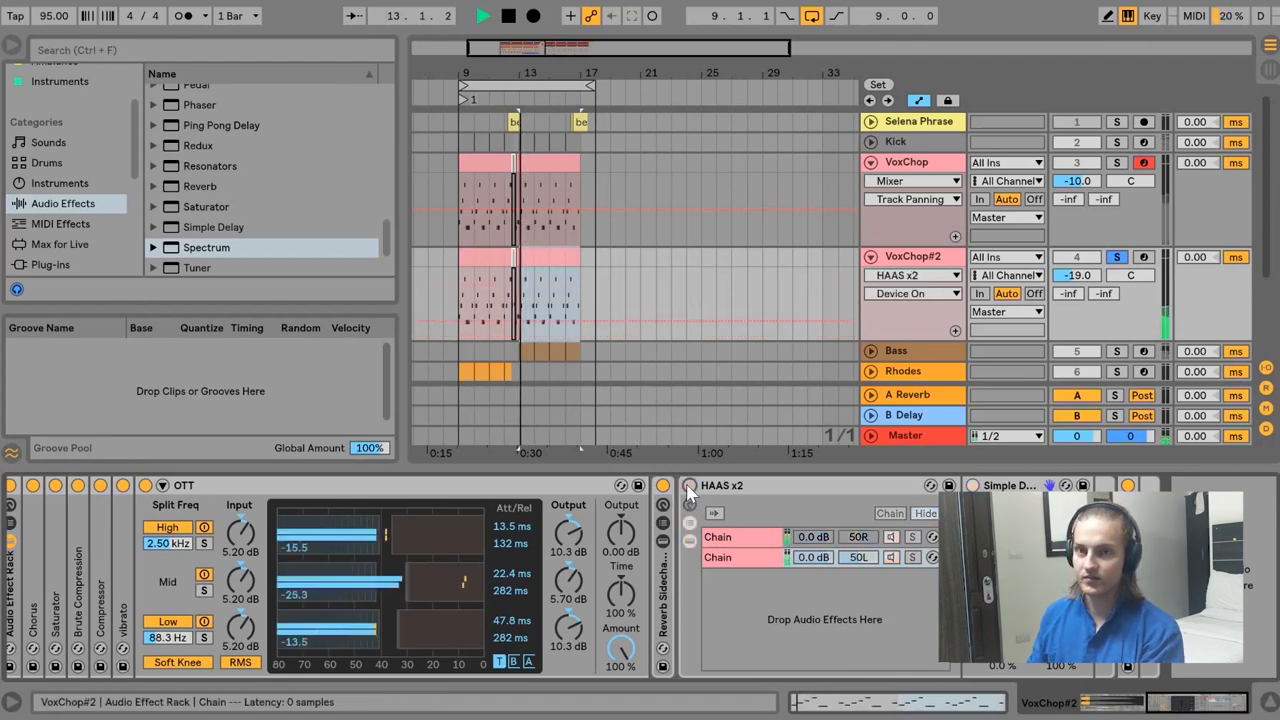
pyautogui.click(689, 486)
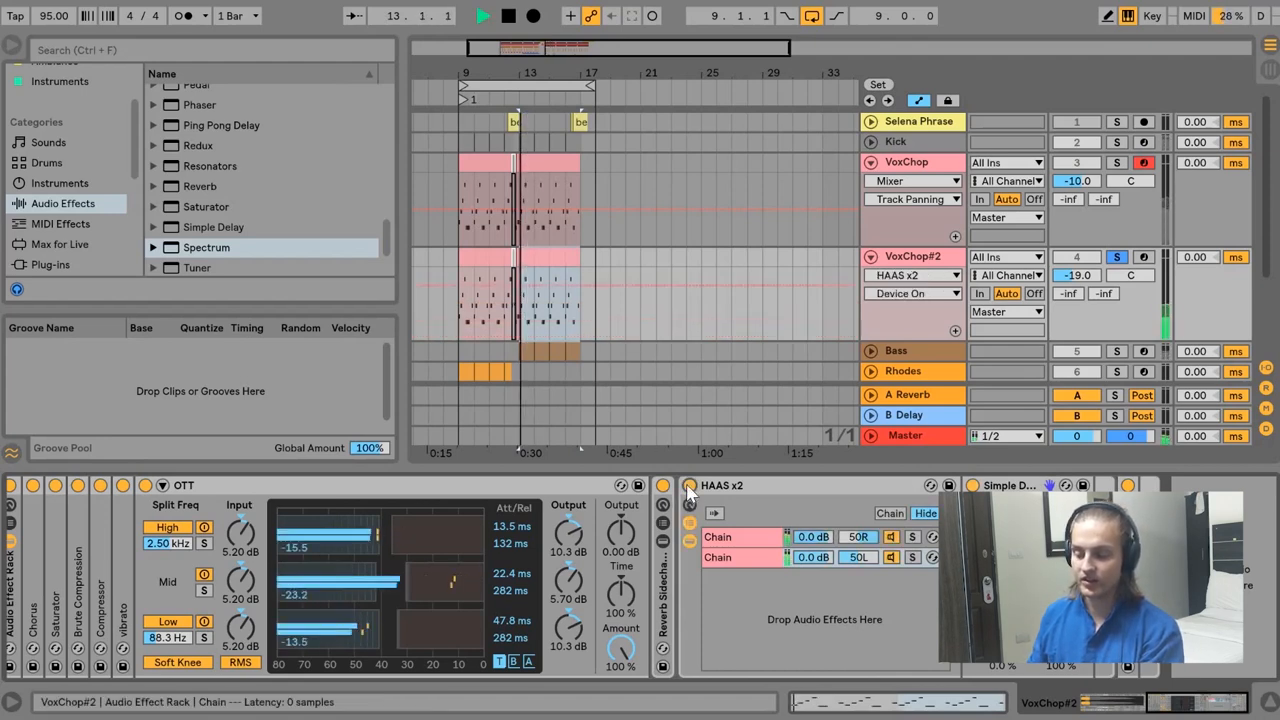
pyautogui.press('space')
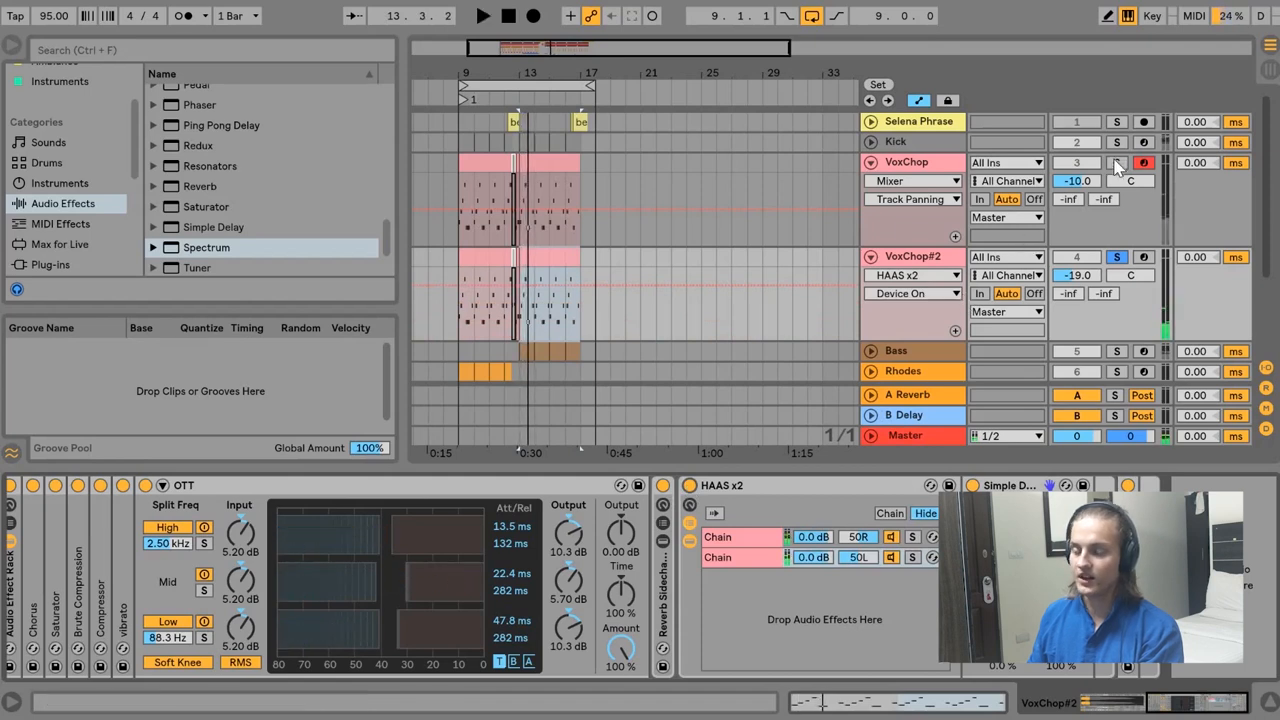
# Add VoxChop to the solo with VoxChop#2 and play both layers together from bar 13.
pyautogui.click(1117, 163)
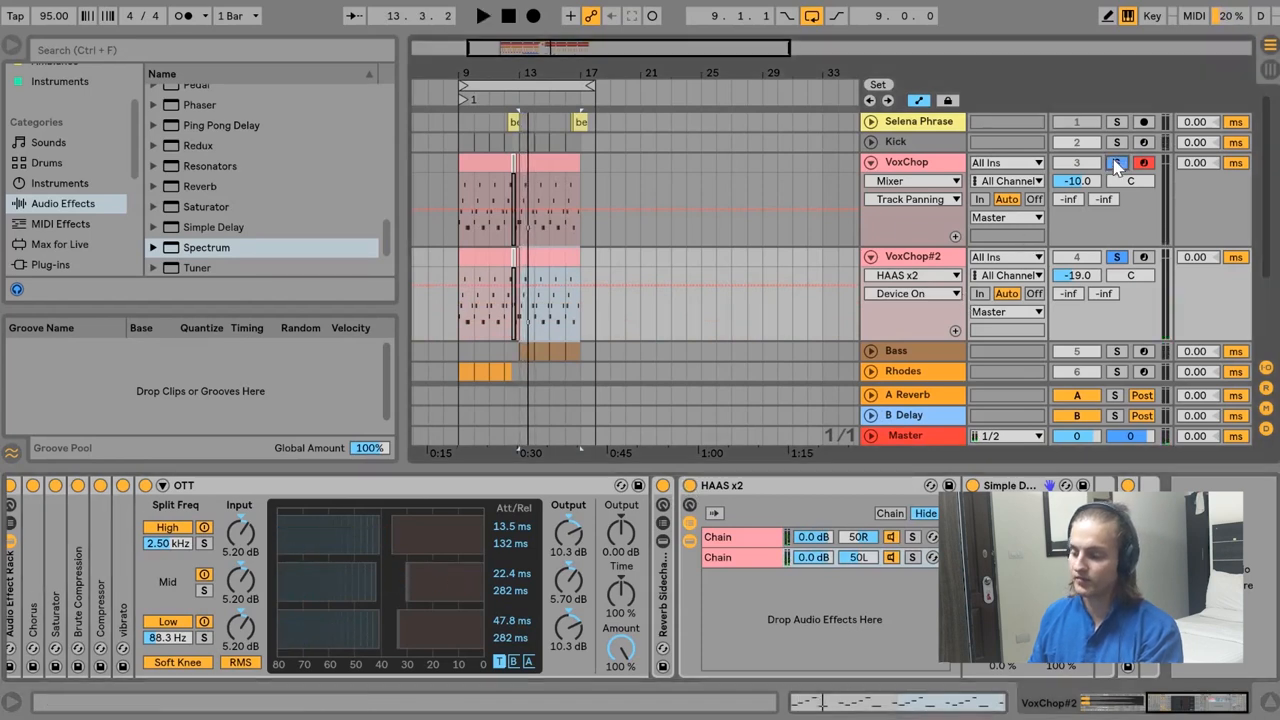
pyautogui.press('space')
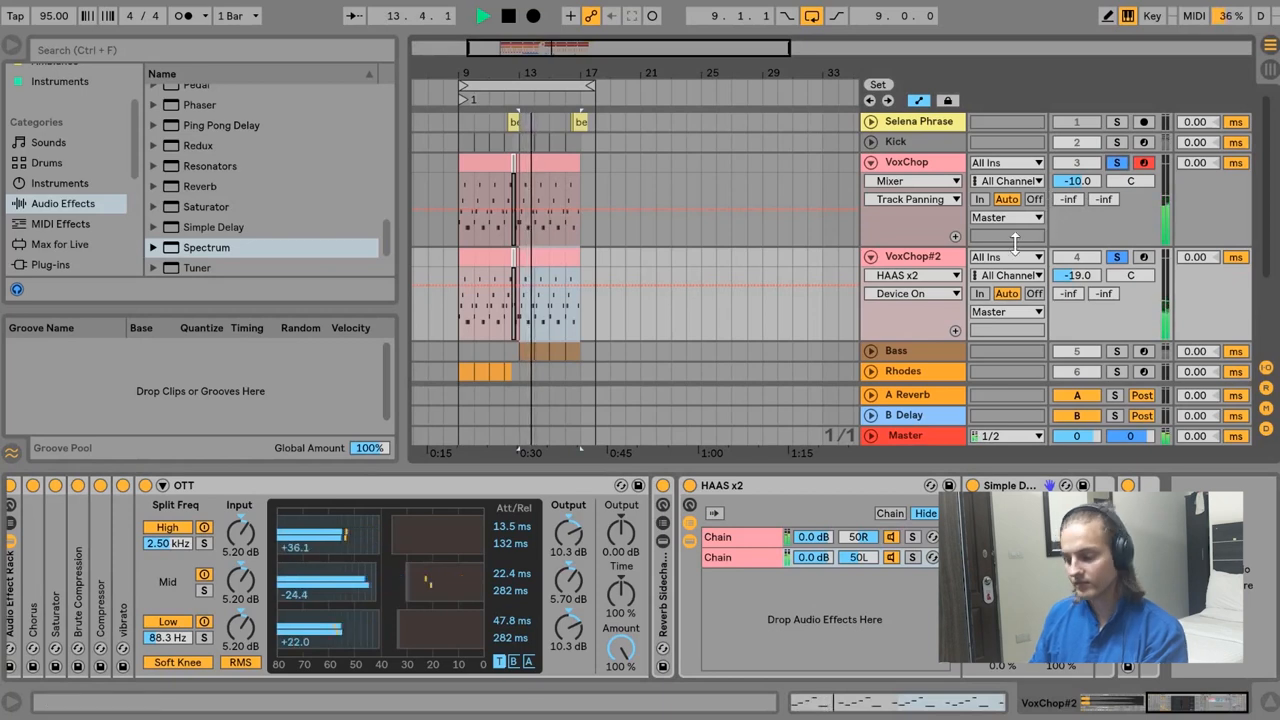
pyautogui.press('space')
# Take VoxChop and VoxChop#2 off solo and fold both tracks.
pyautogui.click(1117, 259)
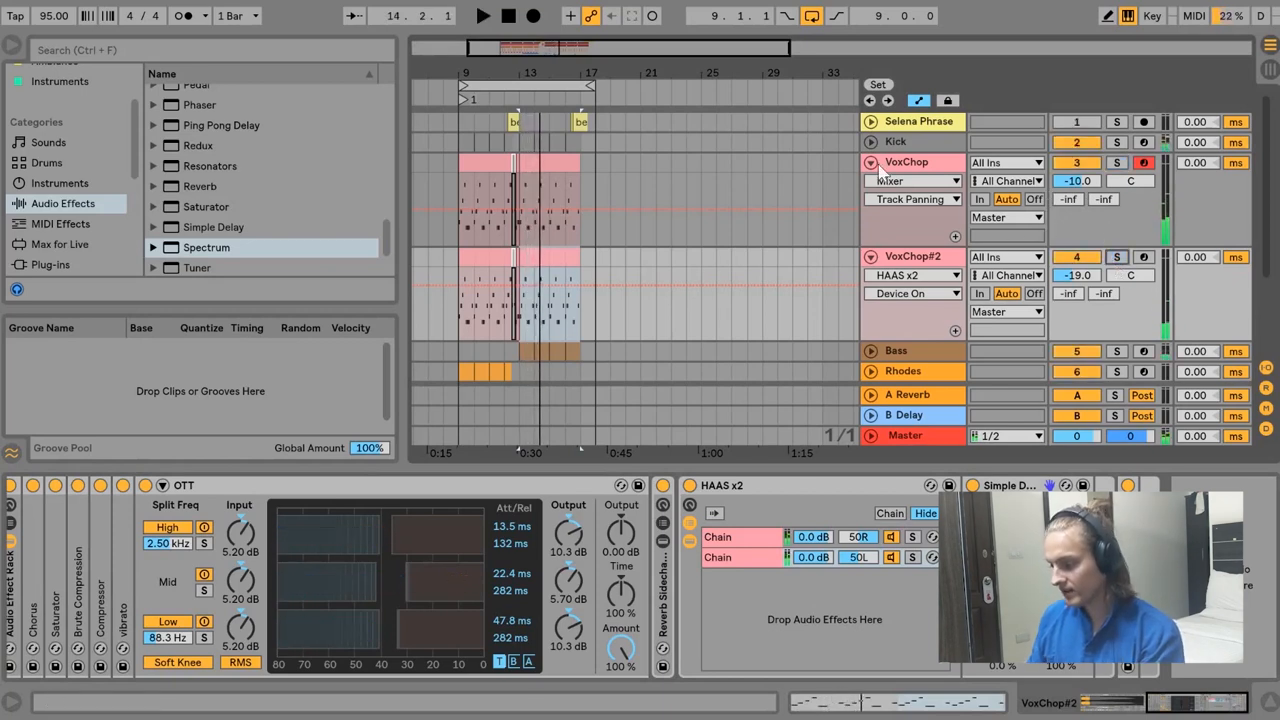
pyautogui.click(869, 163)
pyautogui.click(870, 183)
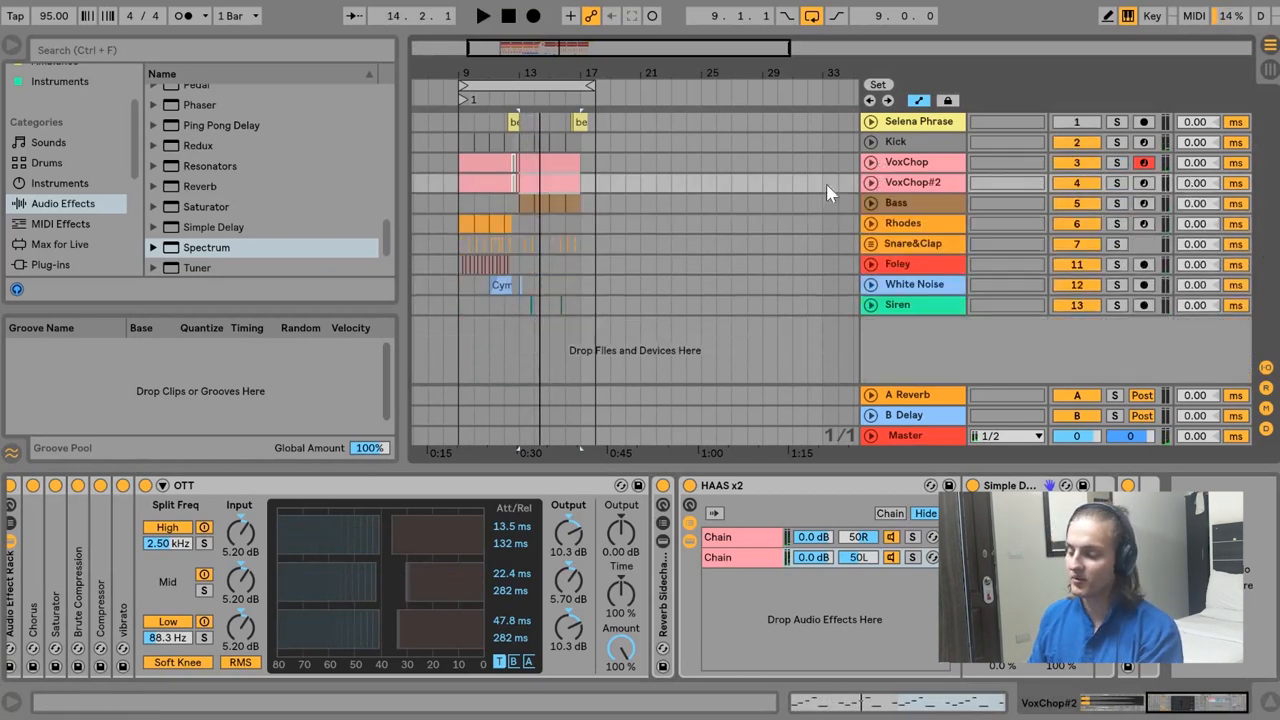
# Select the Bass clip at bar 13, solo the Bass track and unfold it.
pyautogui.click(525, 215)
pyautogui.click(527, 204)
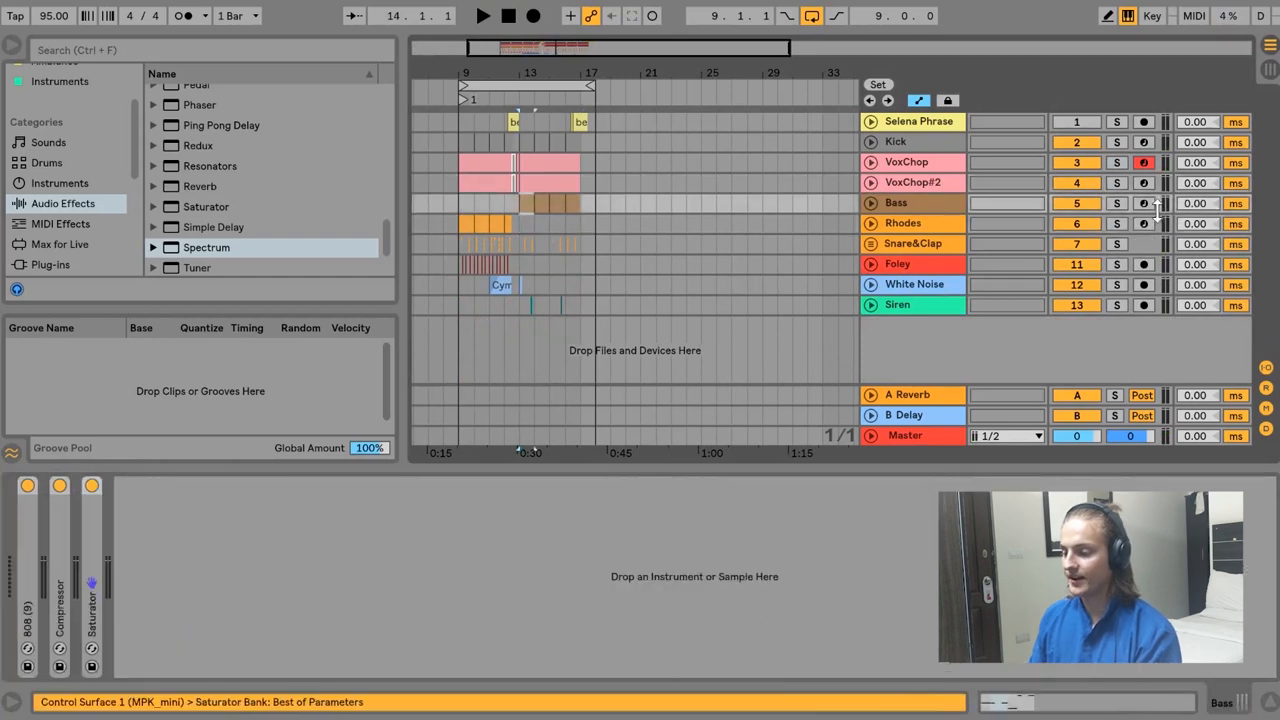
pyautogui.click(888, 205)
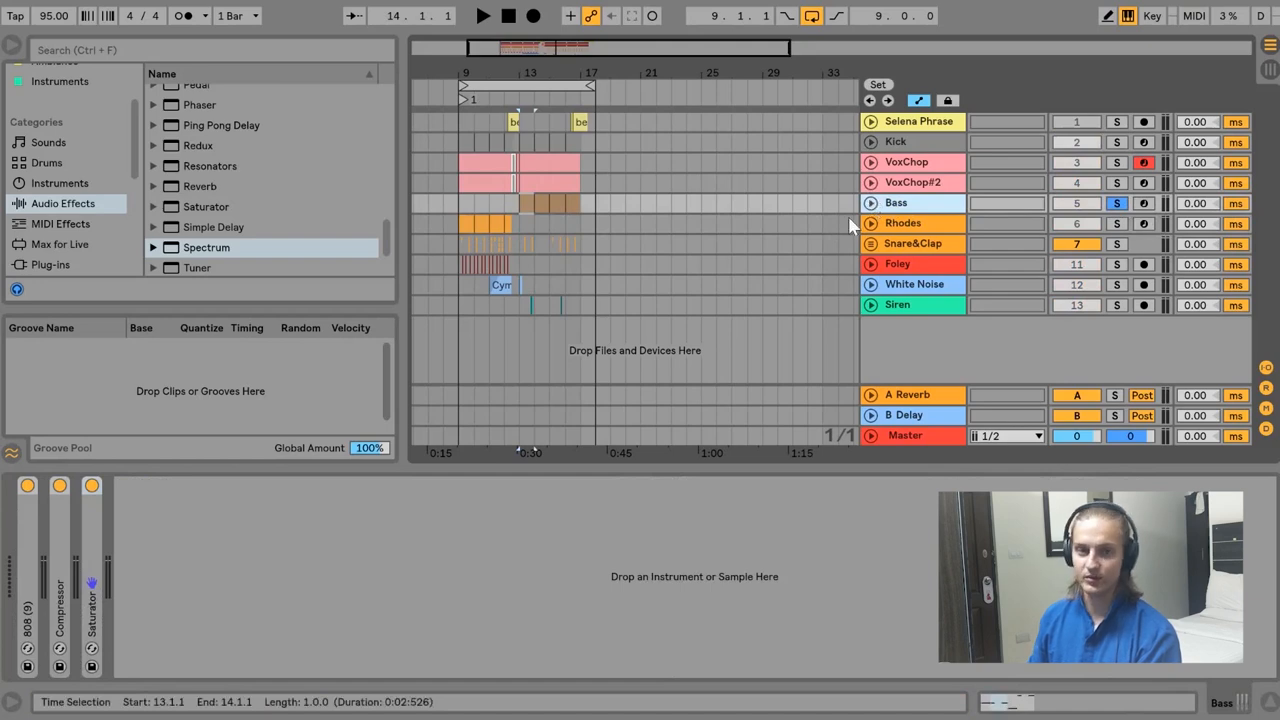
pyautogui.click(872, 204)
pyautogui.click(552, 228)
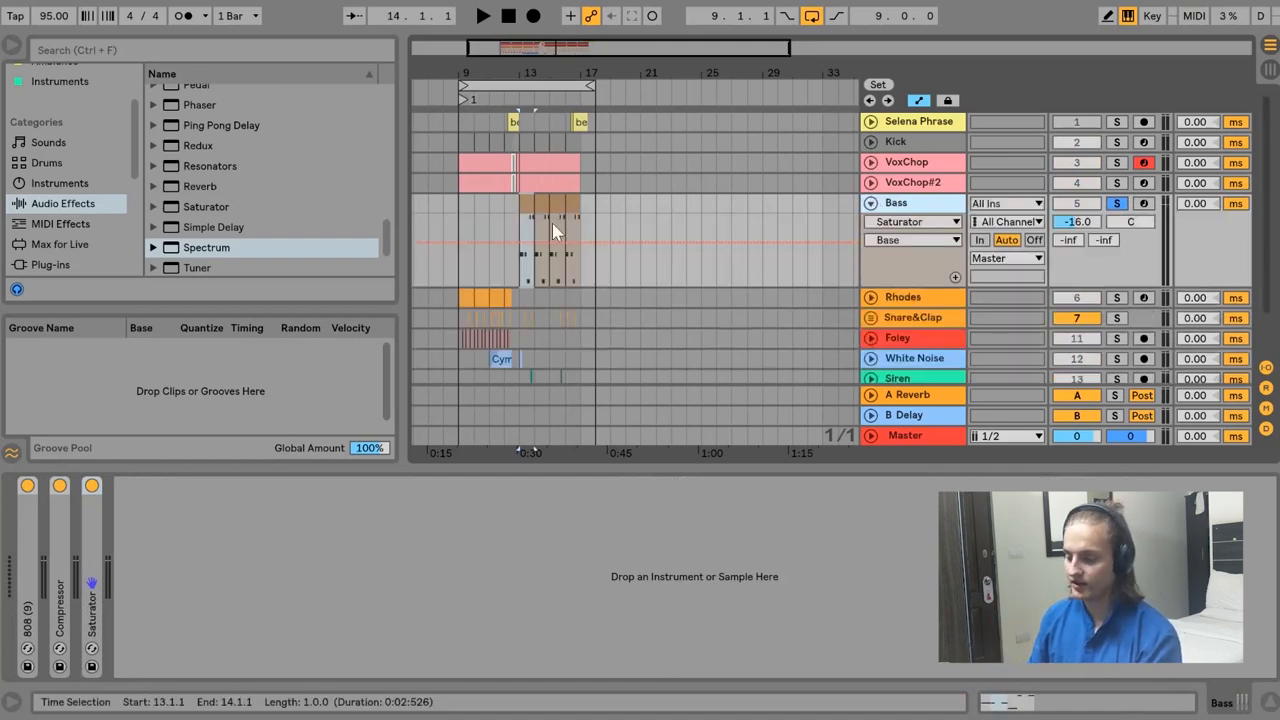
# Open the first Bass clip's notes, play the pattern with the whole clip in view, and return to the device chain.
pyautogui.doubleClick(527, 213)
pyautogui.press('space')
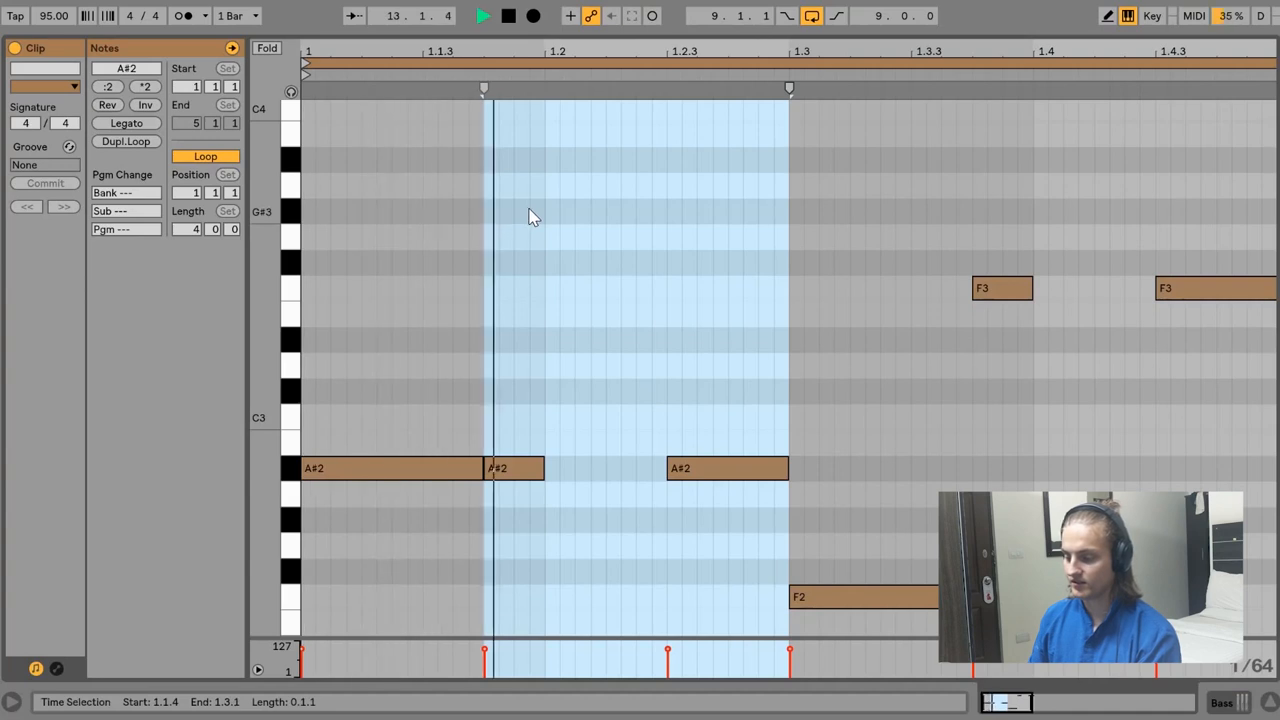
pyautogui.moveTo(746, 48); pyautogui.dragTo(746, 8)
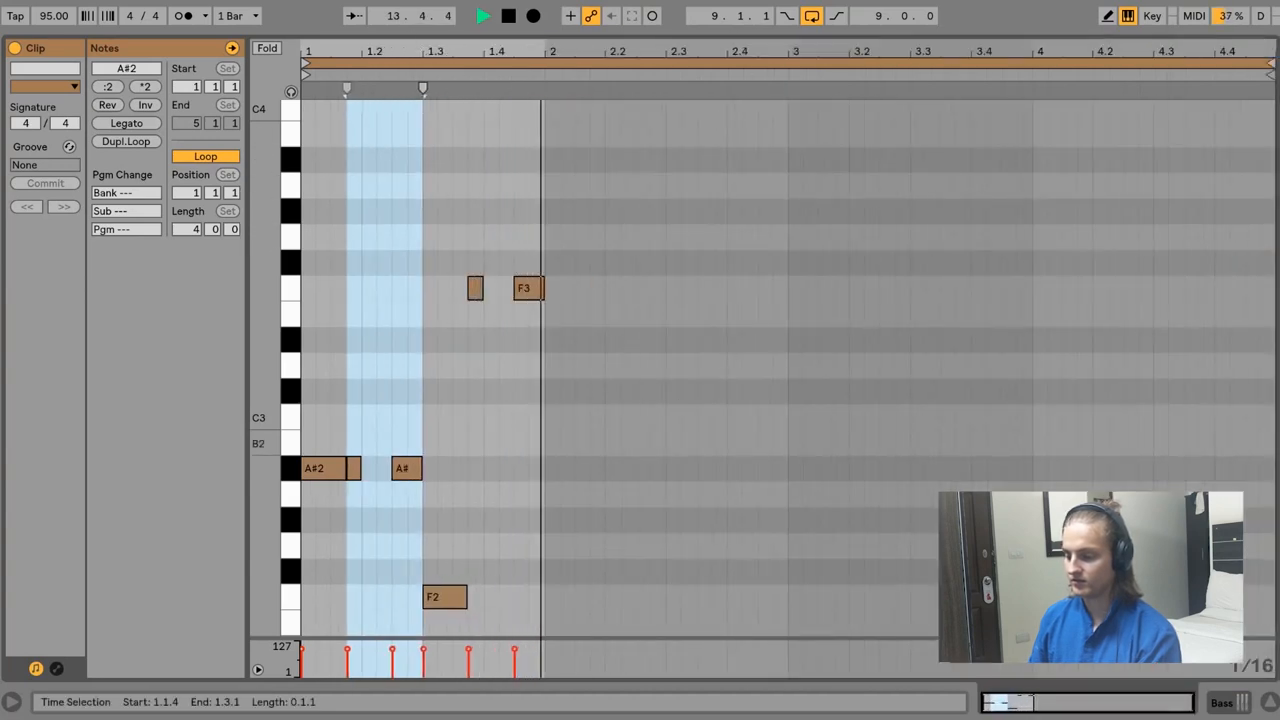
pyautogui.click(1218, 708)
pyautogui.scroll(3, 1132, 194)
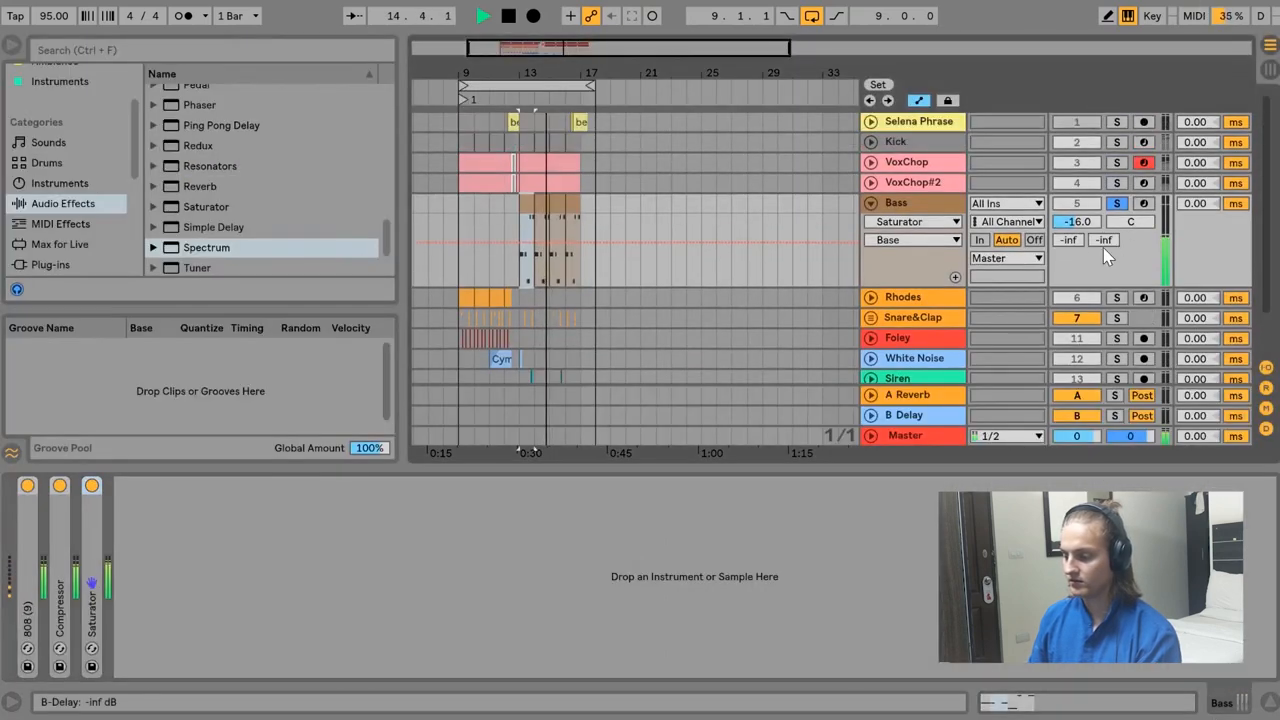
pyautogui.press('space')
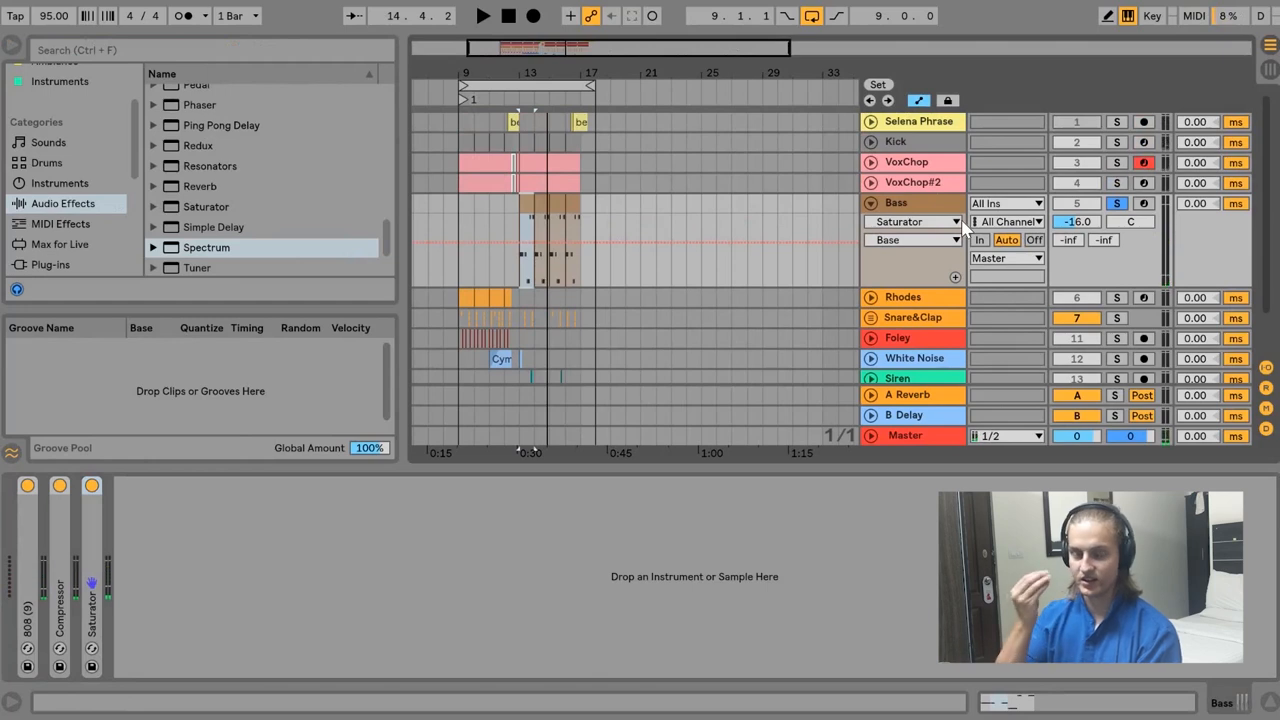
# Add the Kick to the solo with the Bass and play both from bar 13.
pyautogui.click(1117, 142)
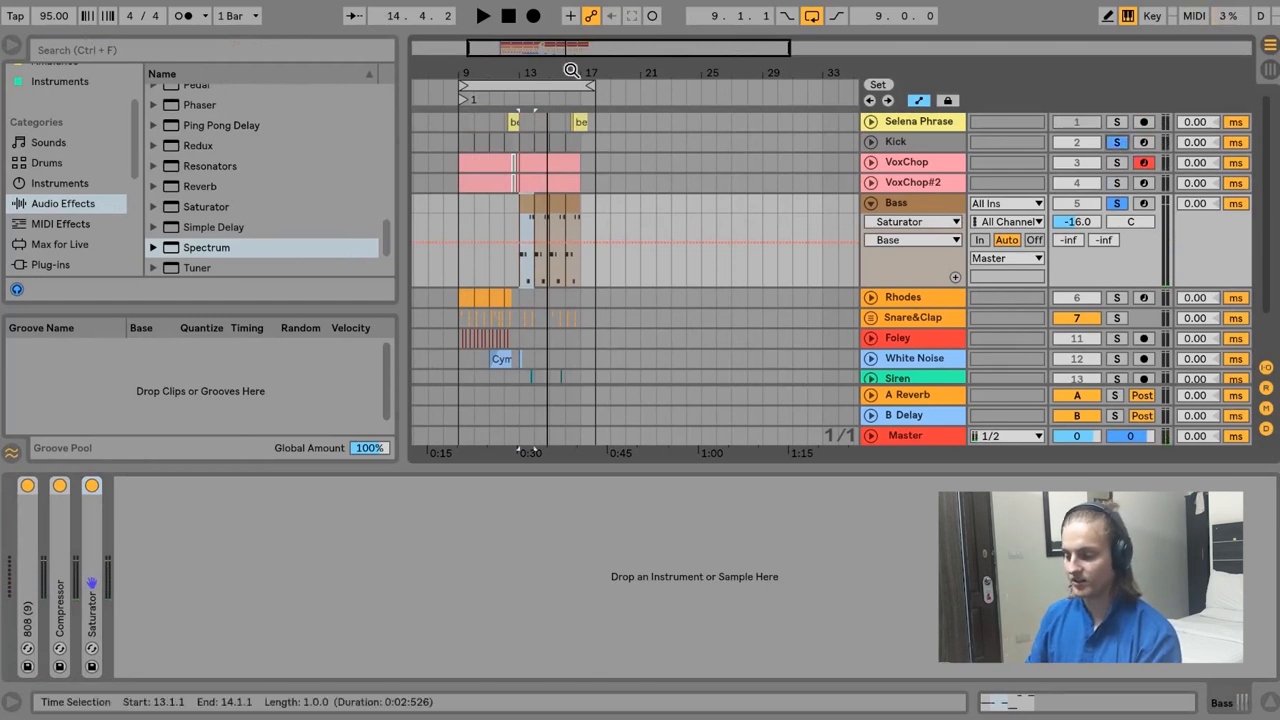
pyautogui.scroll(3, 535, 158)
pyautogui.press('space')
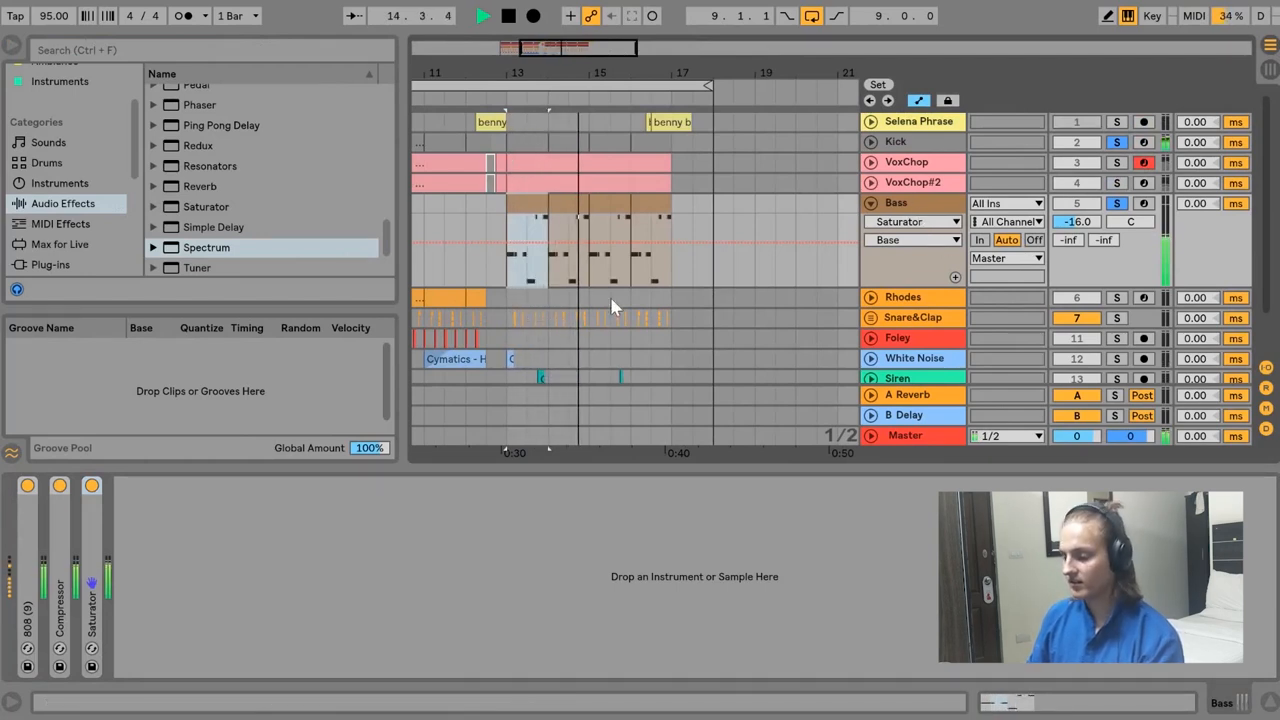
# Unfold the Bass track's Compressor, play the Kick and Bass through its sidechain, and unfold the Saturator beside it.
pyautogui.doubleClick(66, 589)
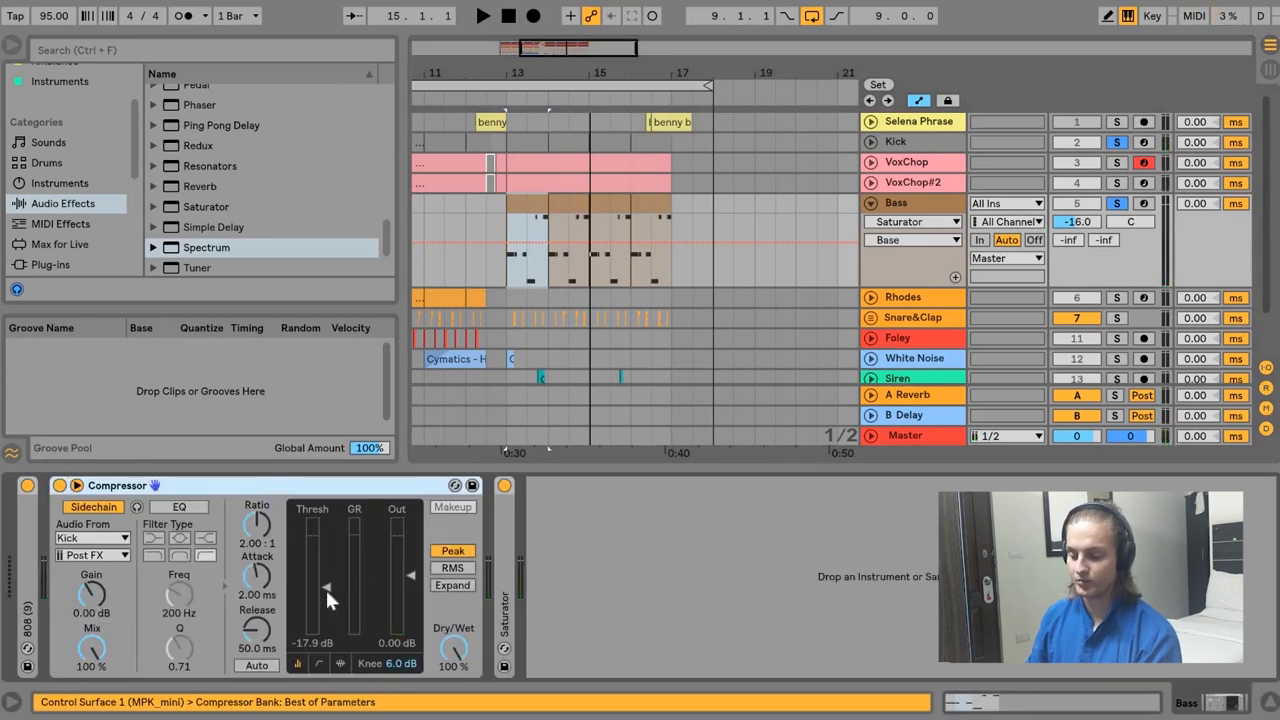
pyautogui.press('space')
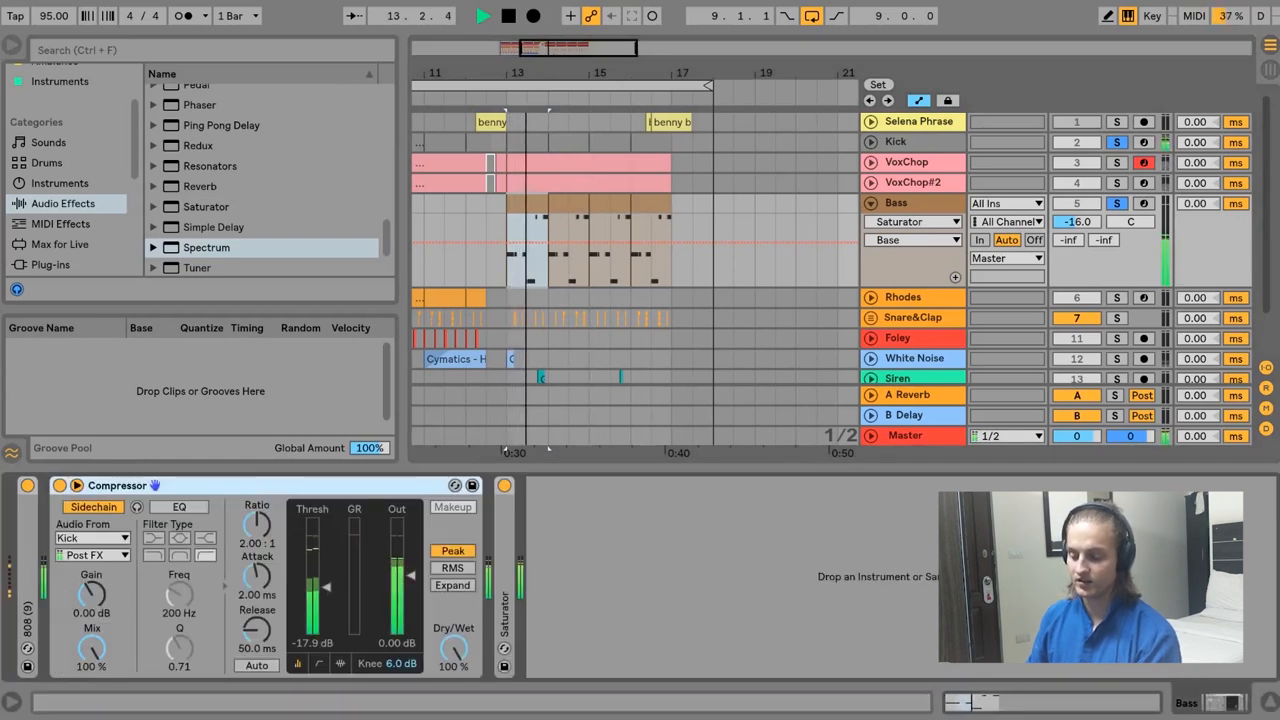
pyautogui.press('space')
pyautogui.doubleClick(497, 548)
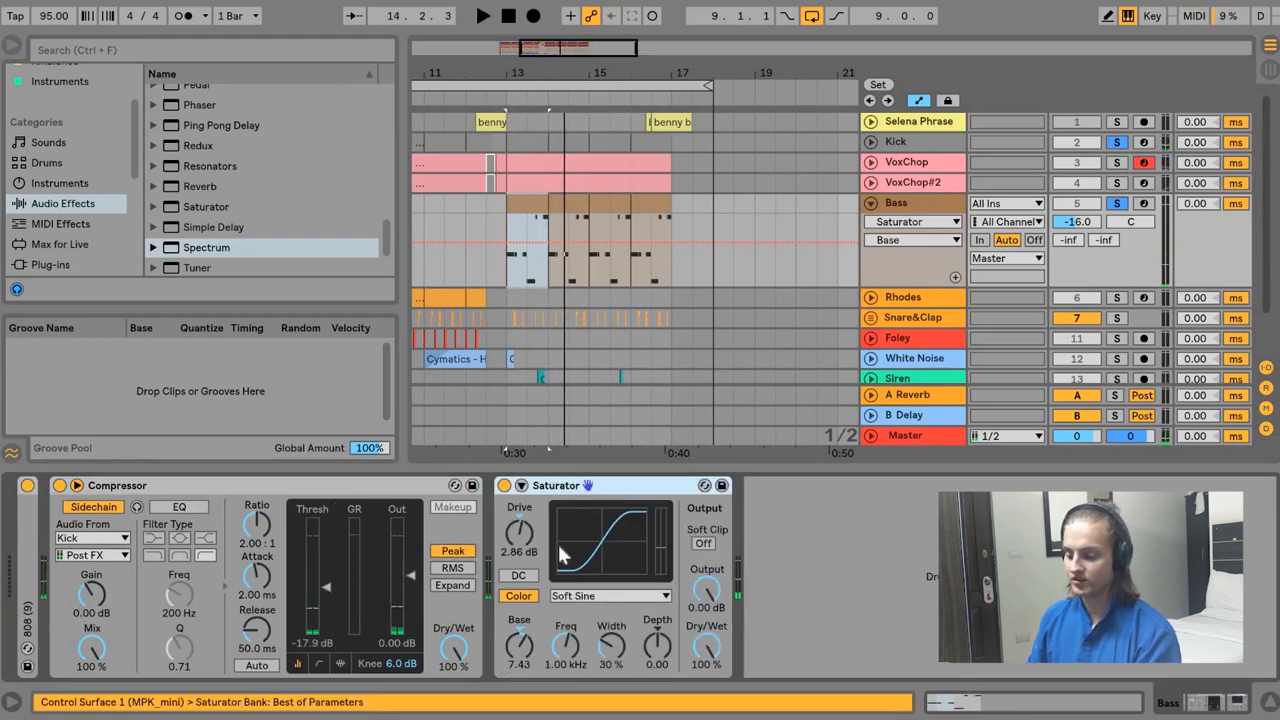
# Solo only the Bass and compare its sound with the Saturator bypassed and enabled, ending with the solo off.
pyautogui.click(1117, 205)
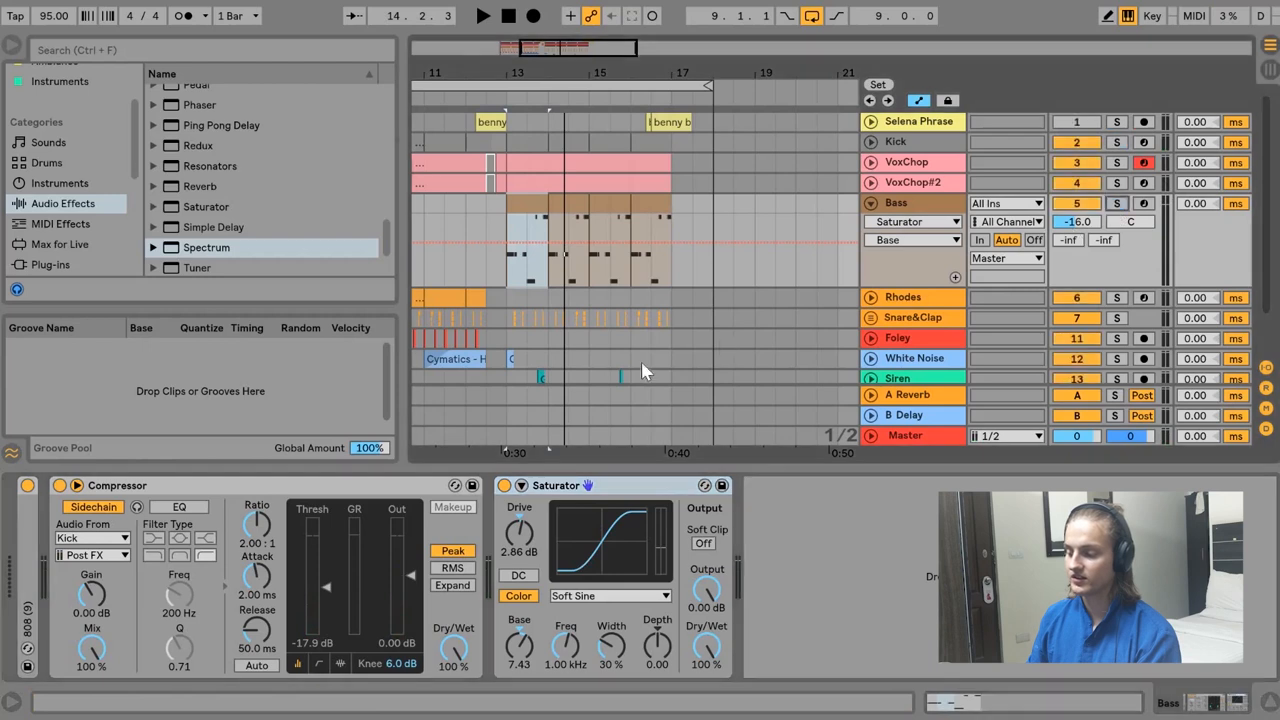
pyautogui.click(505, 486)
pyautogui.press('space')
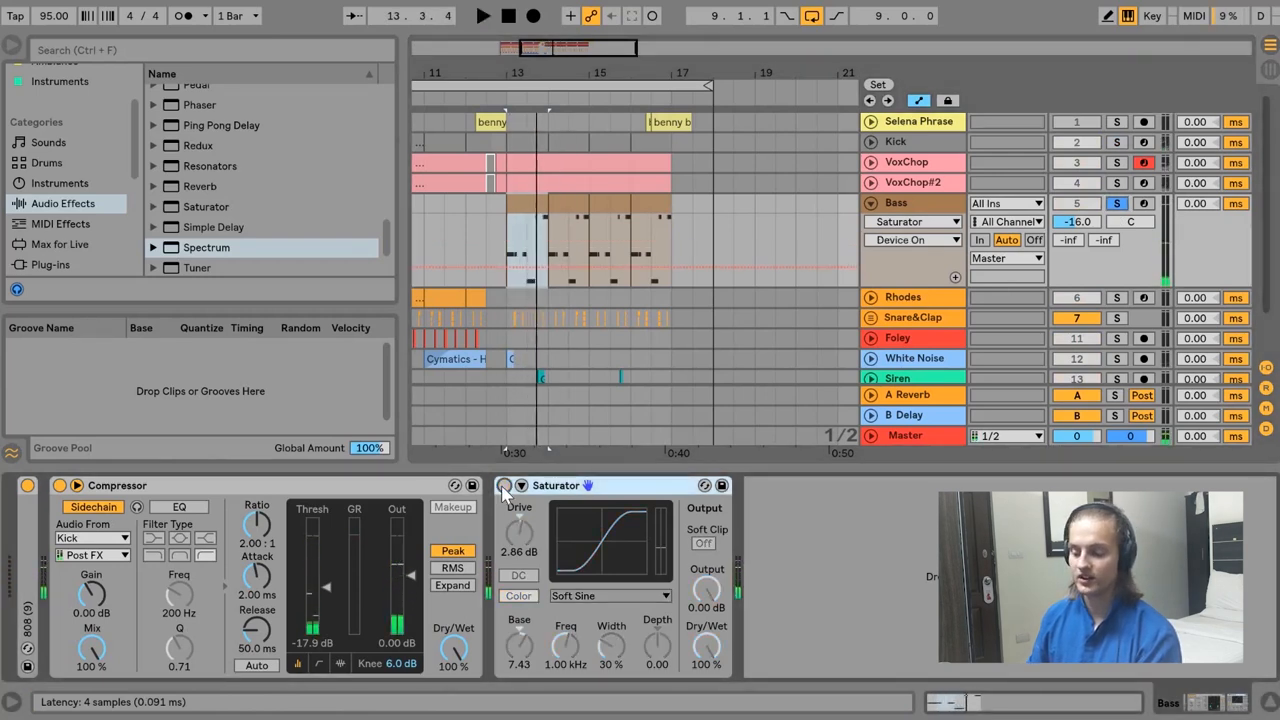
pyautogui.click(505, 486)
pyautogui.press('space')
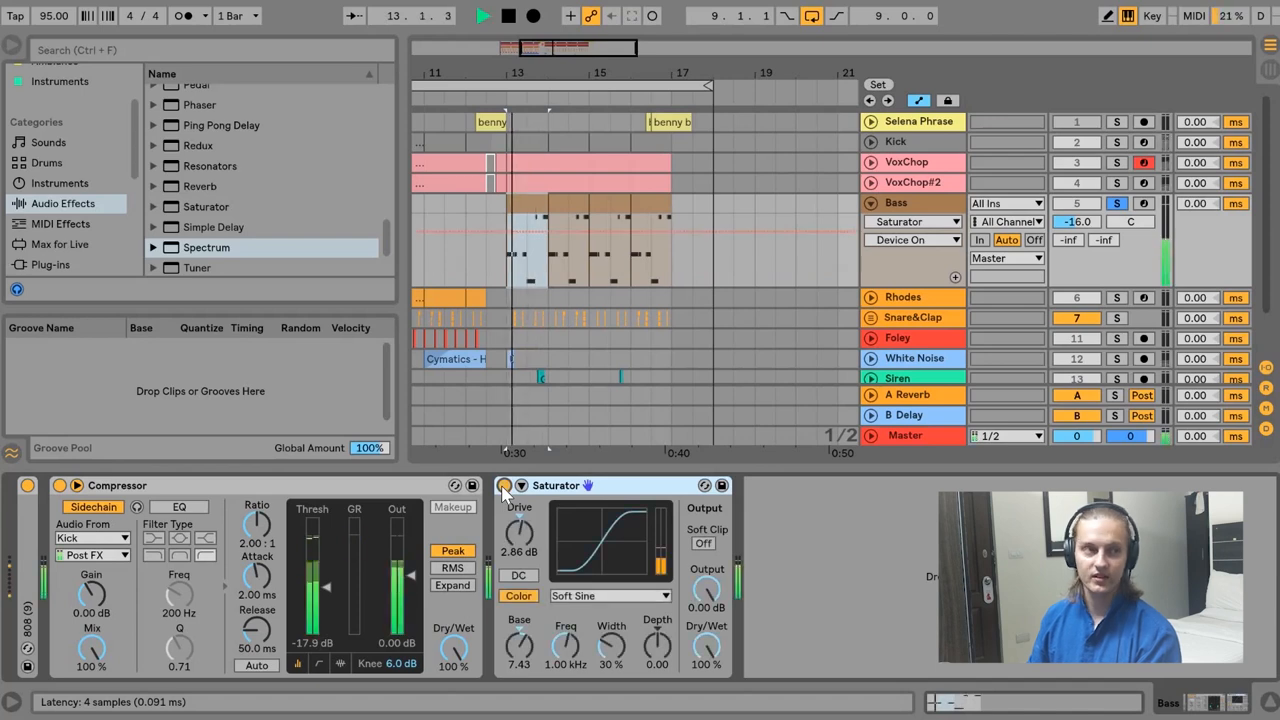
pyautogui.scroll(-2, 1093, 260)
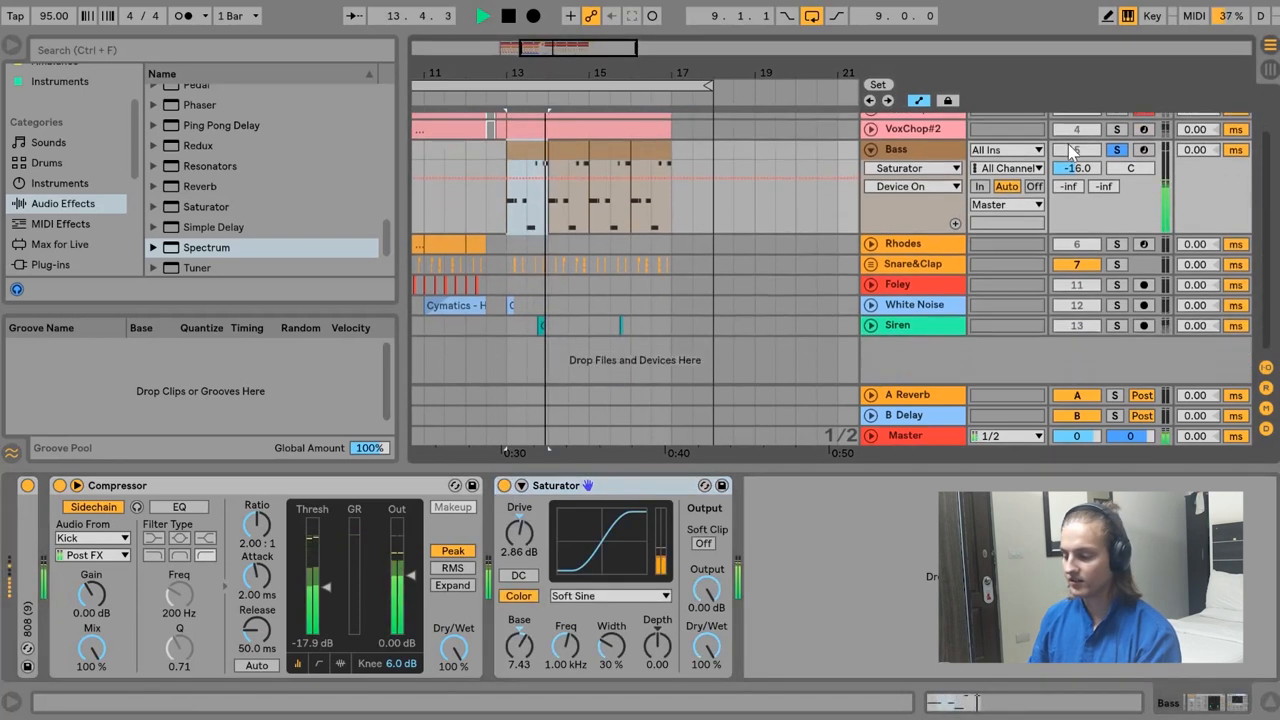
pyautogui.press('space')
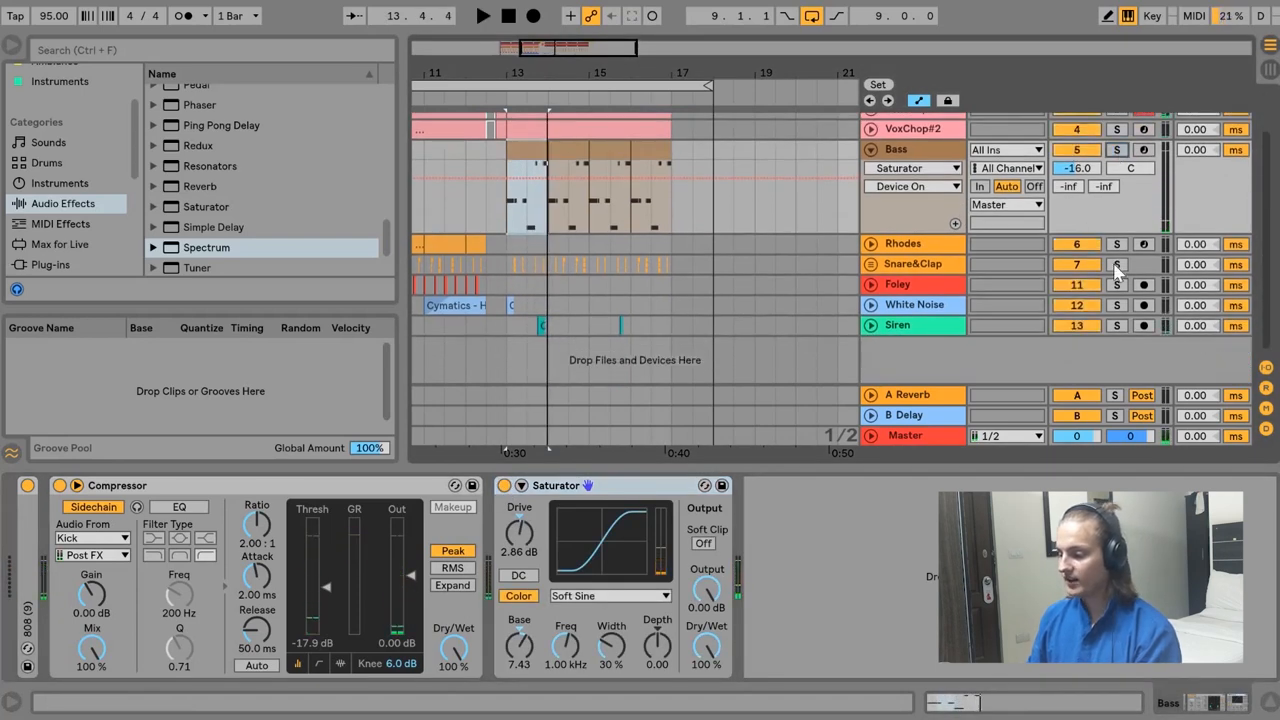
# Solo the Snare&Clap group, play it briefly and take it off solo.
pyautogui.click(1117, 268)
pyautogui.press('space')
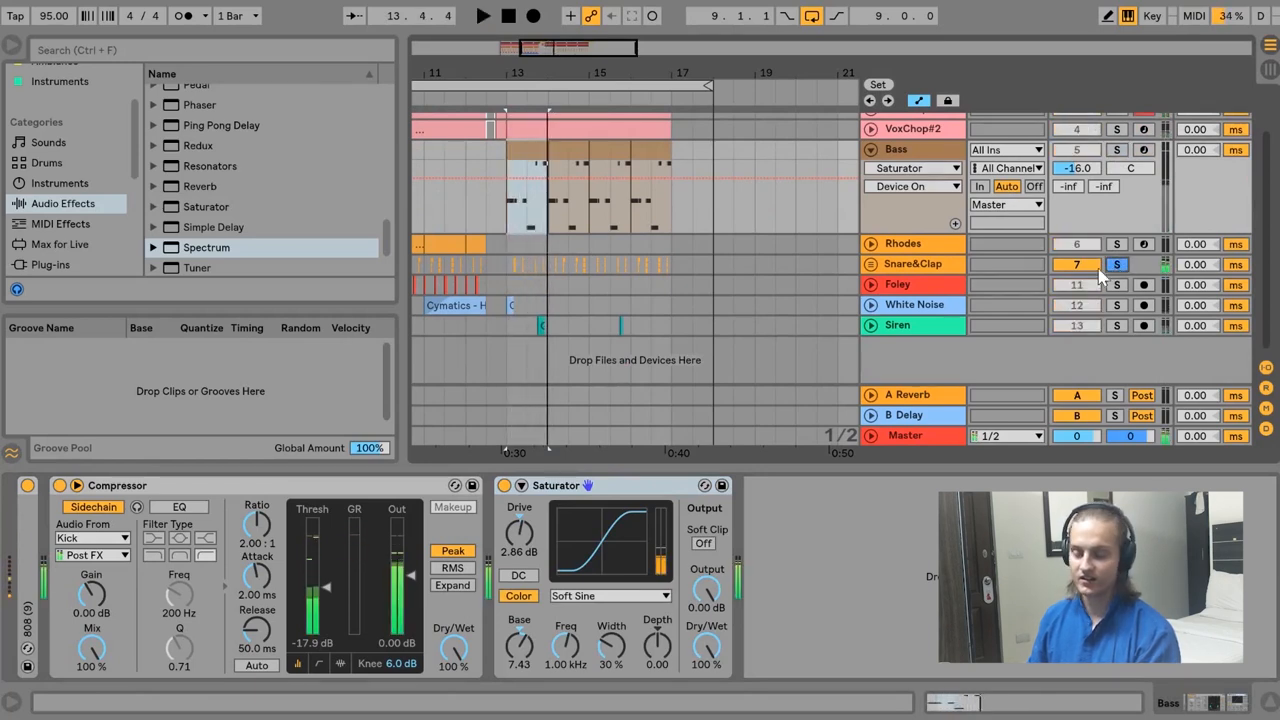
pyautogui.click(1117, 266)
pyautogui.press('space')
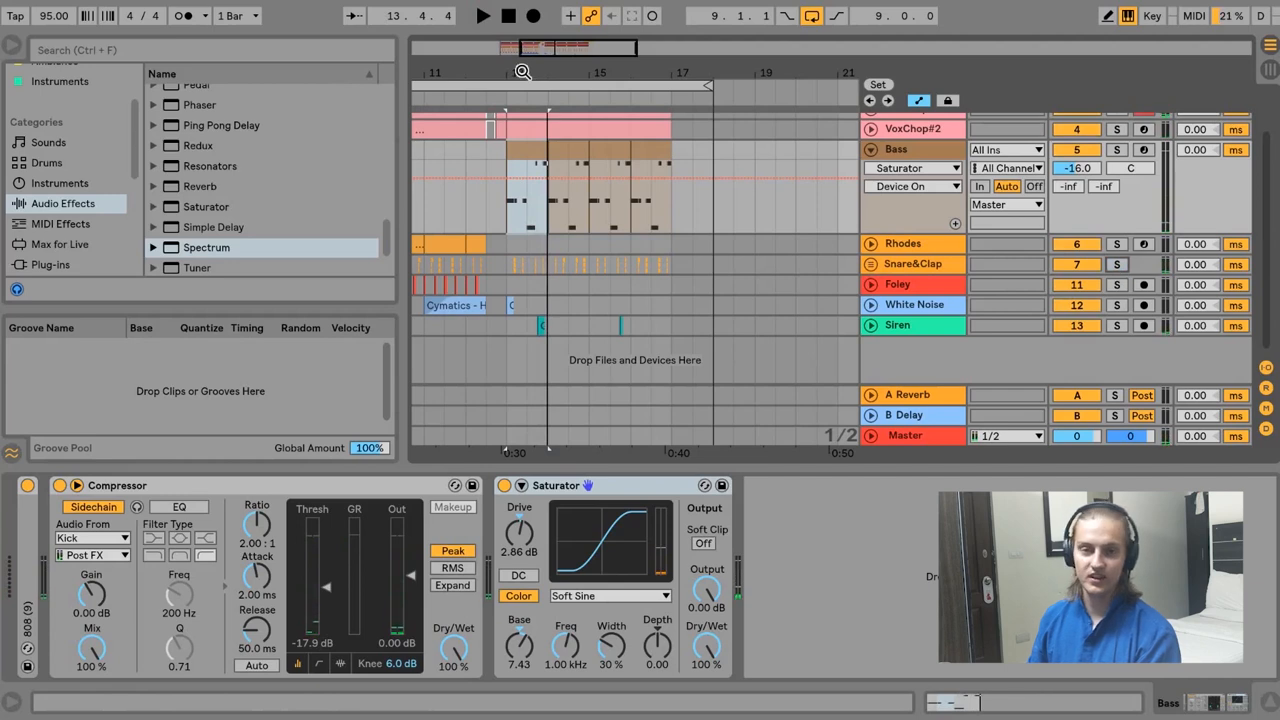
# Set the insert marker at bar 13 on Snare&Clap, solo the group together with the Kick and play both.
pyautogui.moveTo(522, 71); pyautogui.dragTo(549, 285)
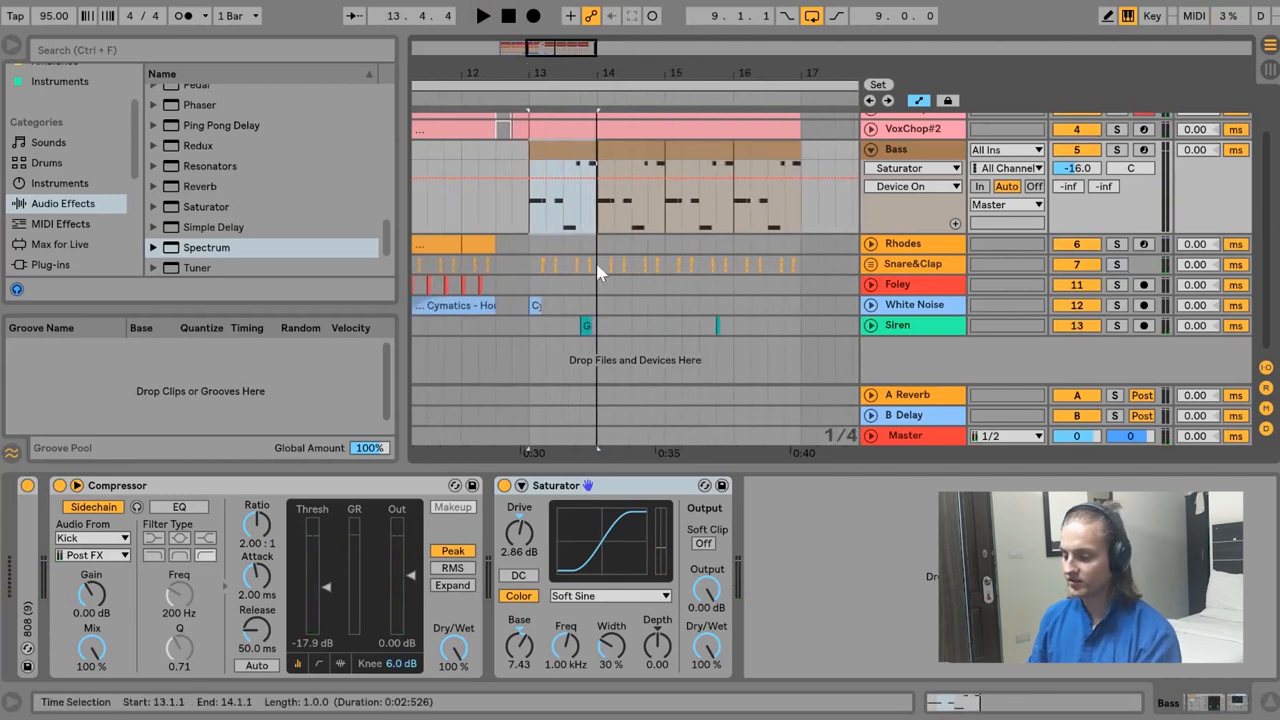
pyautogui.click(596, 271)
pyautogui.scroll(2, 1140, 145)
pyautogui.click(1117, 132)
pyautogui.click(1117, 307)
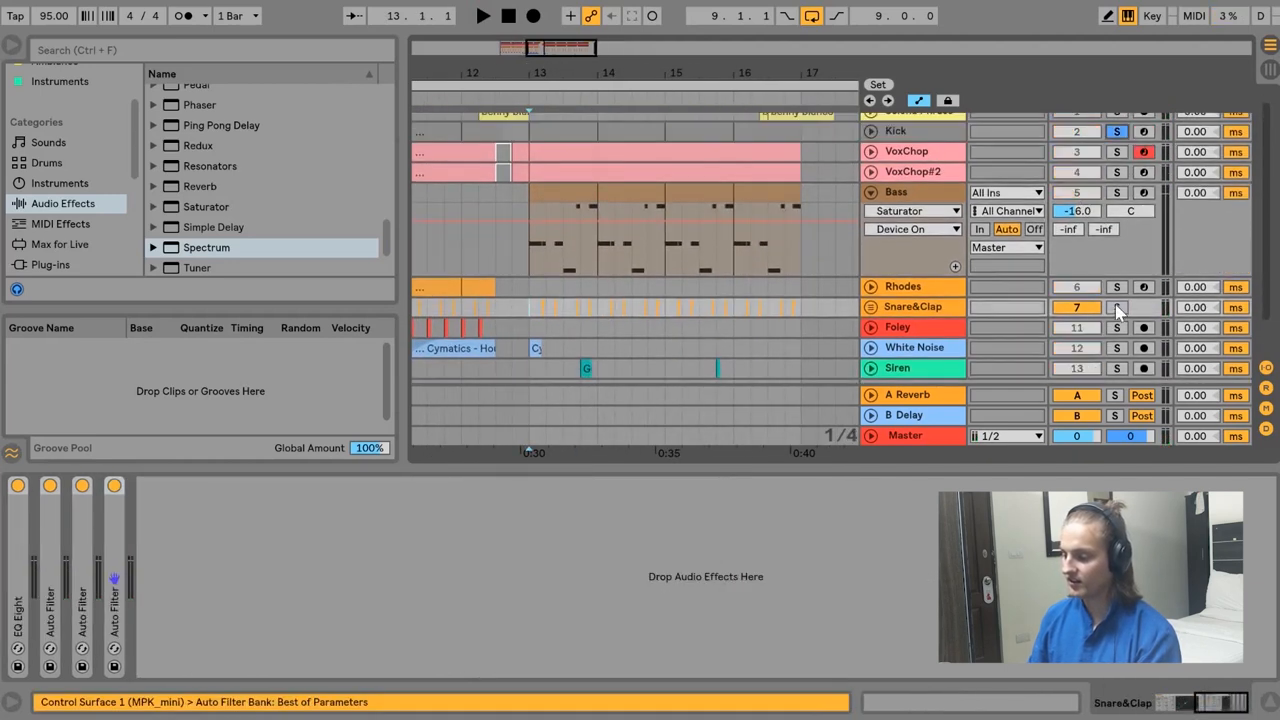
pyautogui.press('space')
# Unfold the Snare&Clap group and examine its Rimshots, Snare and Clap clips from bar 13 during playback.
pyautogui.click(871, 307)
pyautogui.scroll(-2, 577, 200)
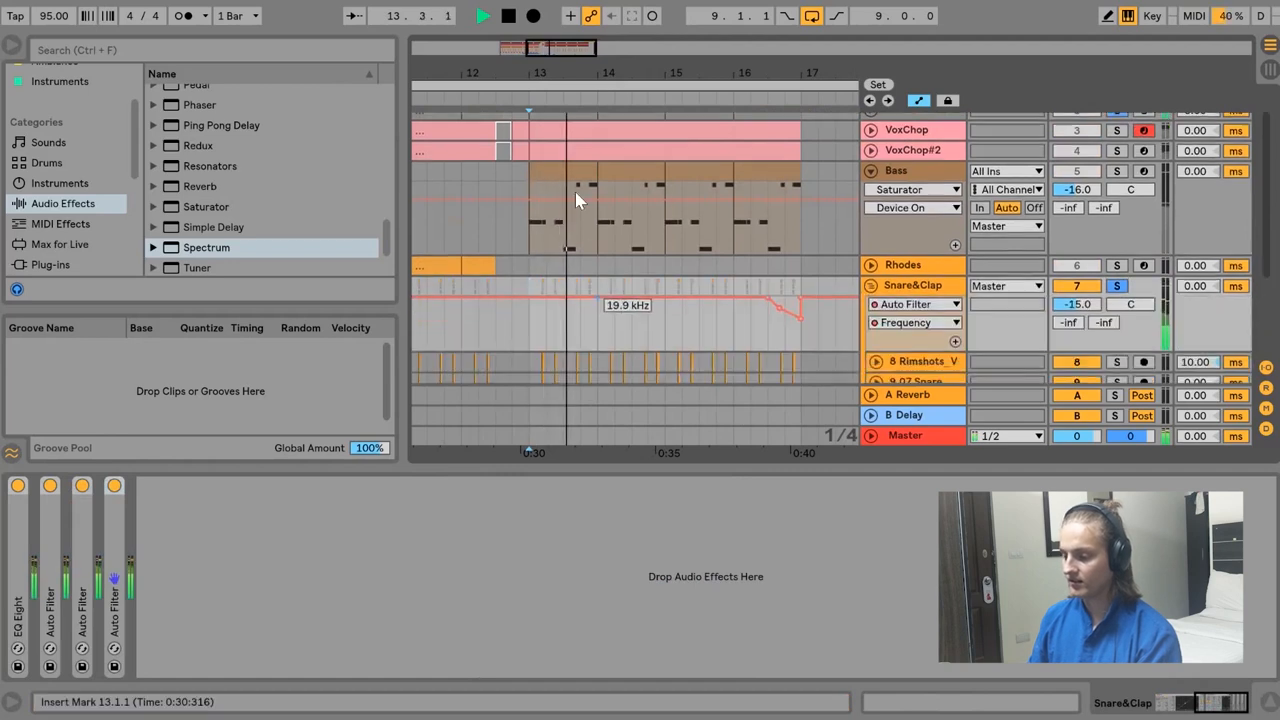
pyautogui.moveTo(558, 83); pyautogui.dragTo(558, 120)
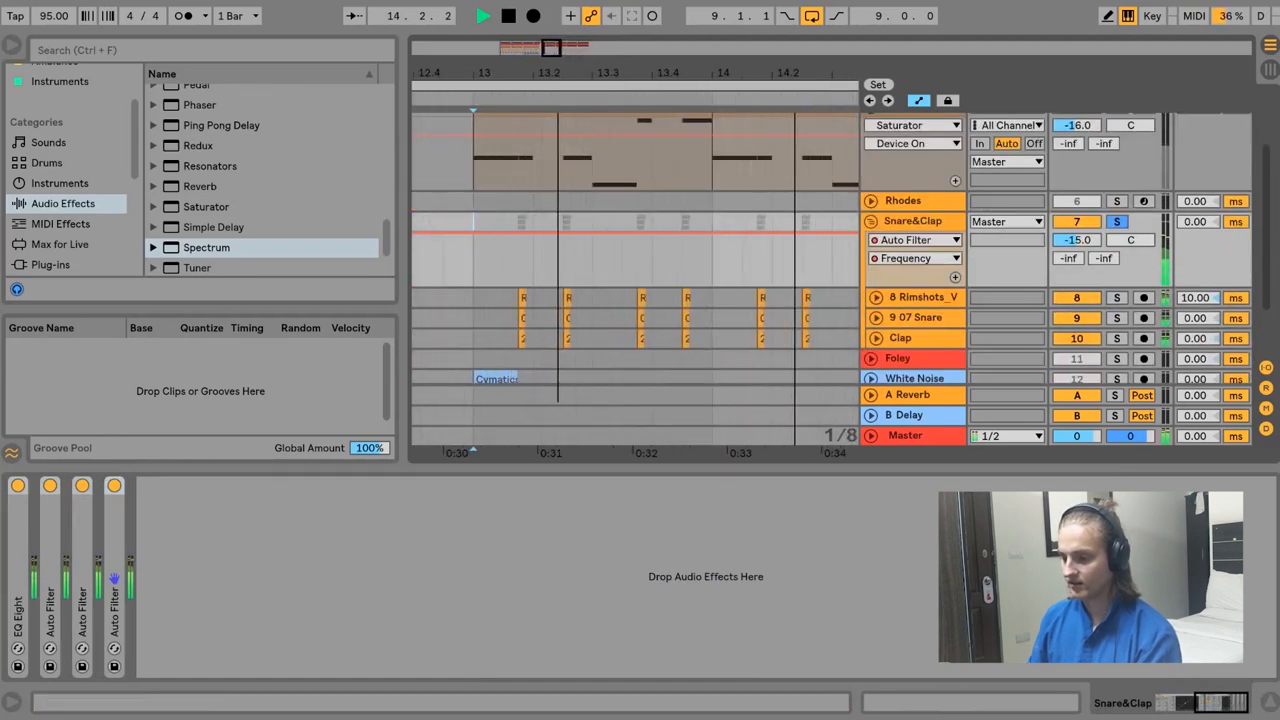
pyautogui.moveTo(558, 120); pyautogui.dragTo(558, 83)
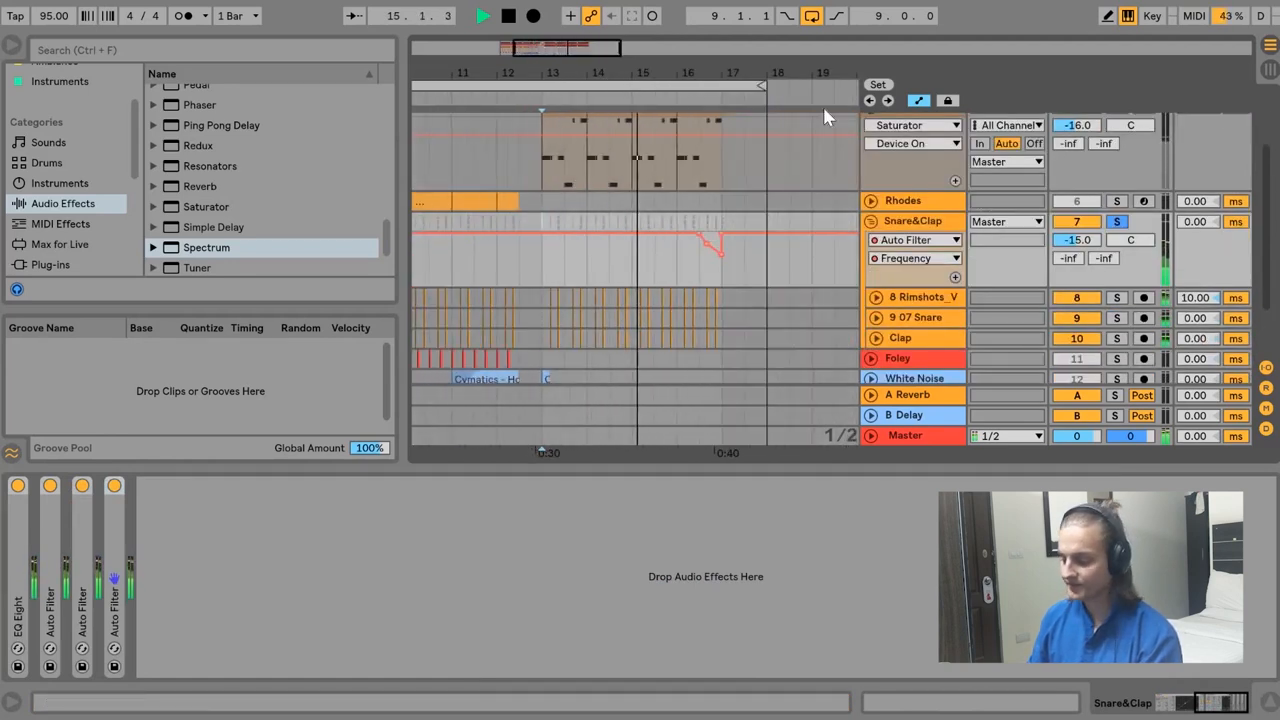
pyautogui.press('space')
# Add Selena Phrase to the solo and play the Snare&Clap filter automation from 16.3.1.
pyautogui.click(698, 281)
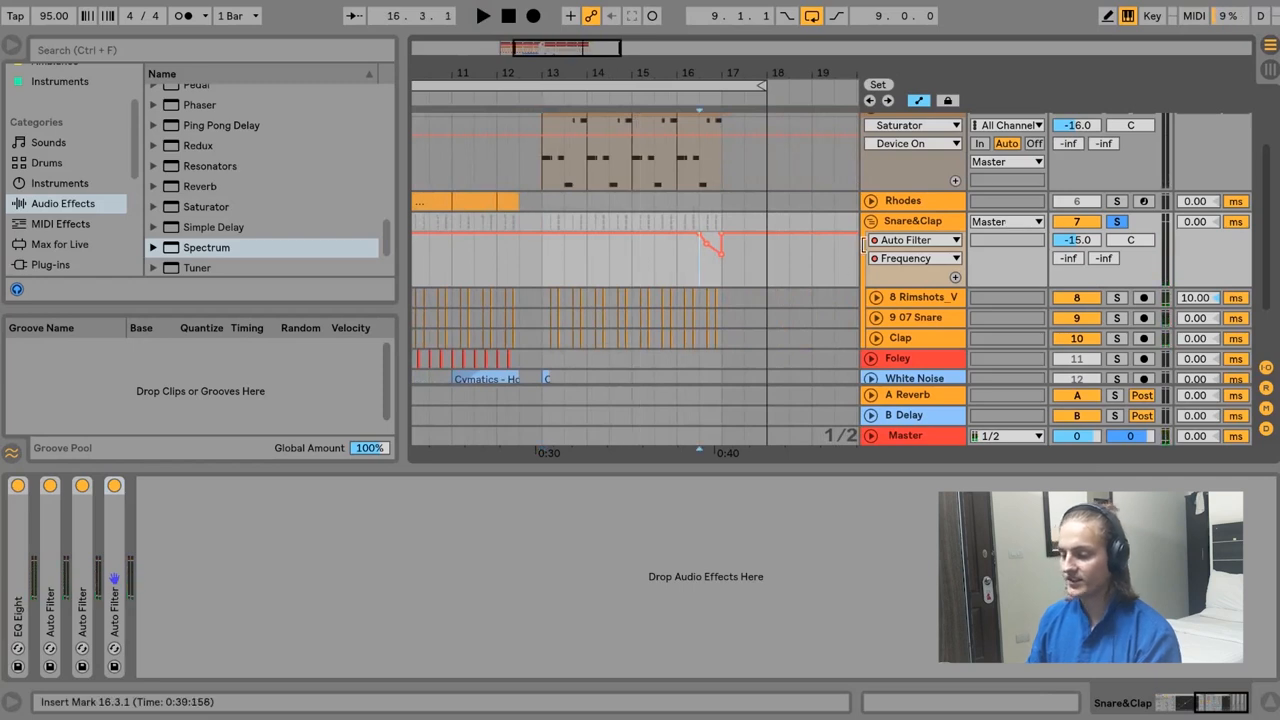
pyautogui.scroll(3, 878, 166)
pyautogui.click(1117, 122)
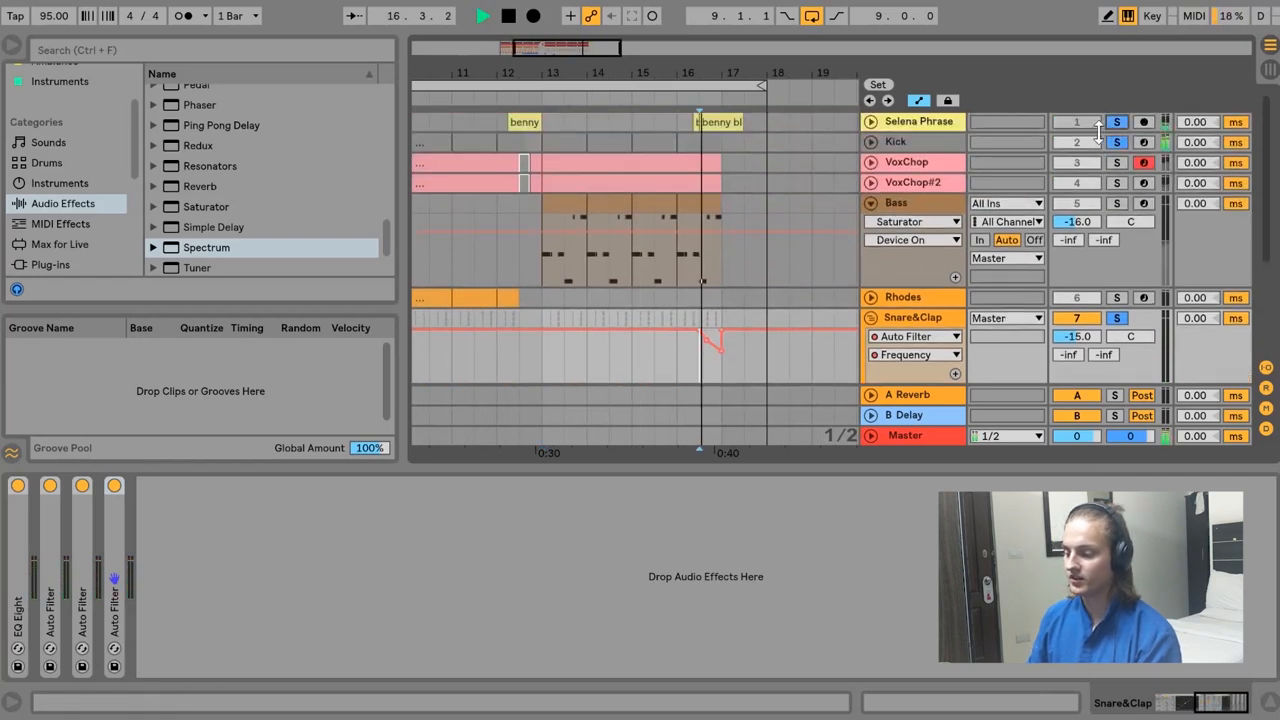
pyautogui.press('space')
pyautogui.press('space')
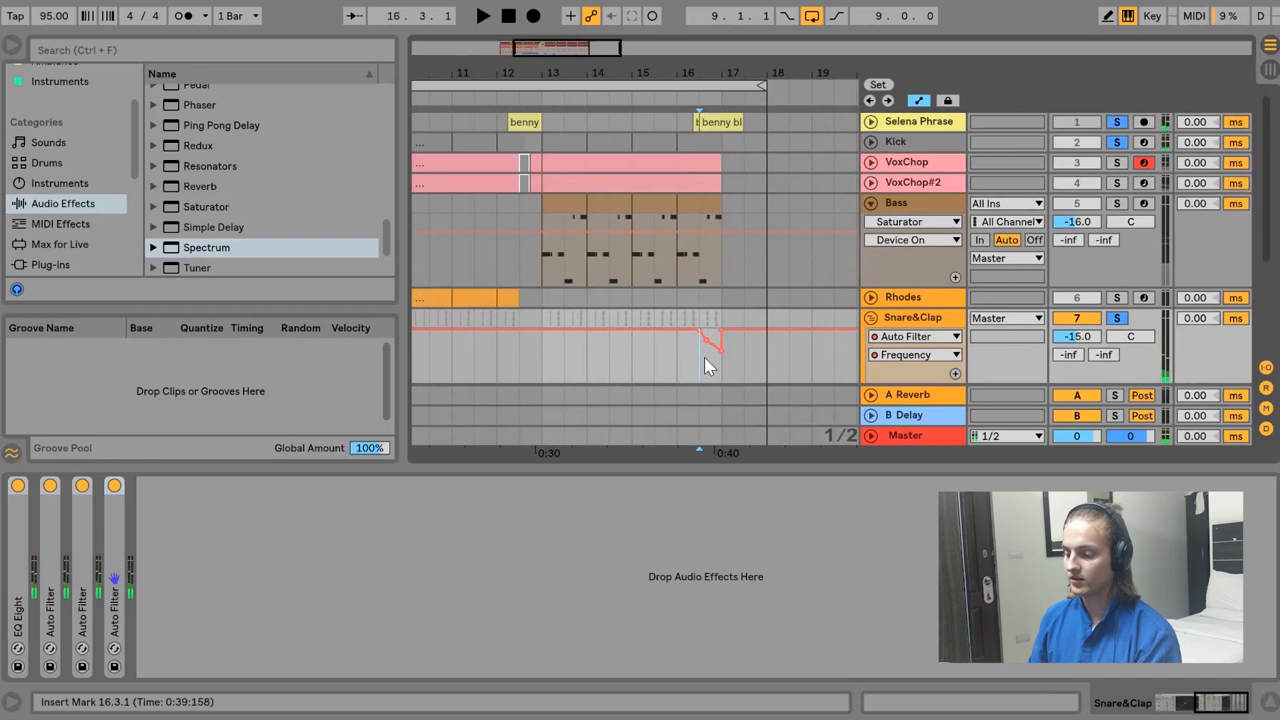
# Unfold the last two Auto Filters on Snare&Clap and set the insert marker at bar 9 on its frequency automation.
pyautogui.doubleClick(110, 524)
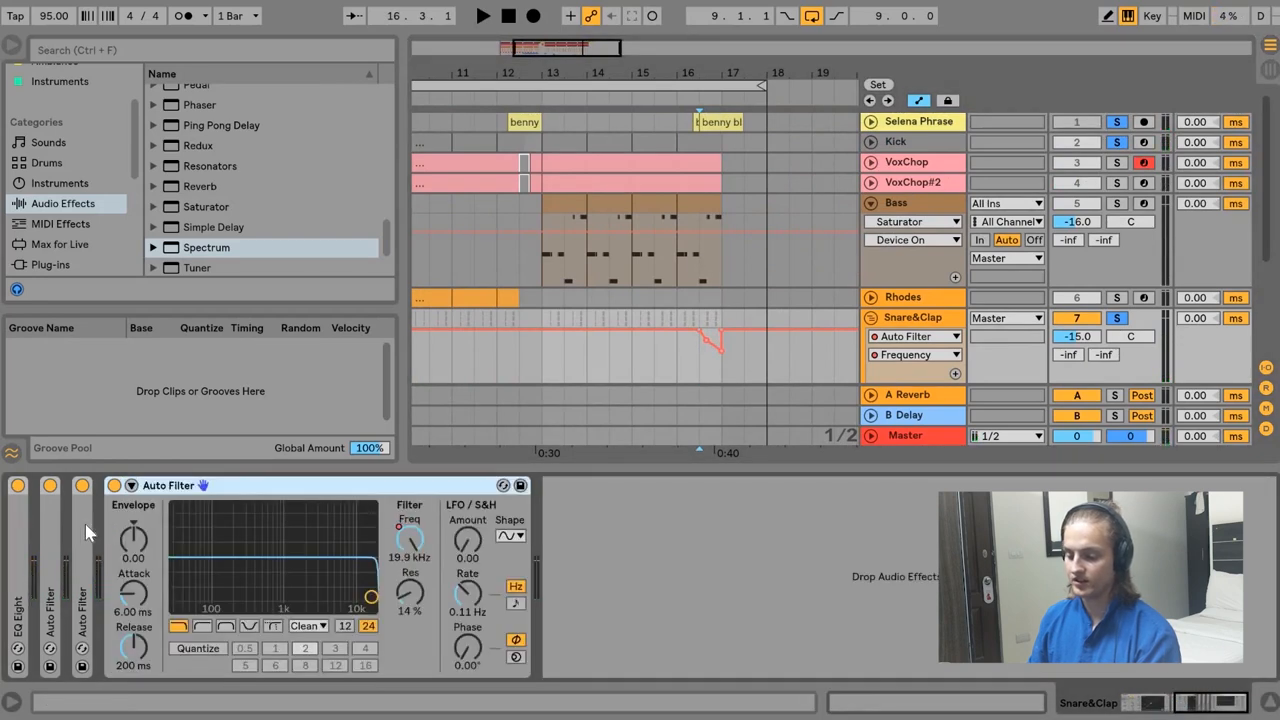
pyautogui.doubleClick(86, 532)
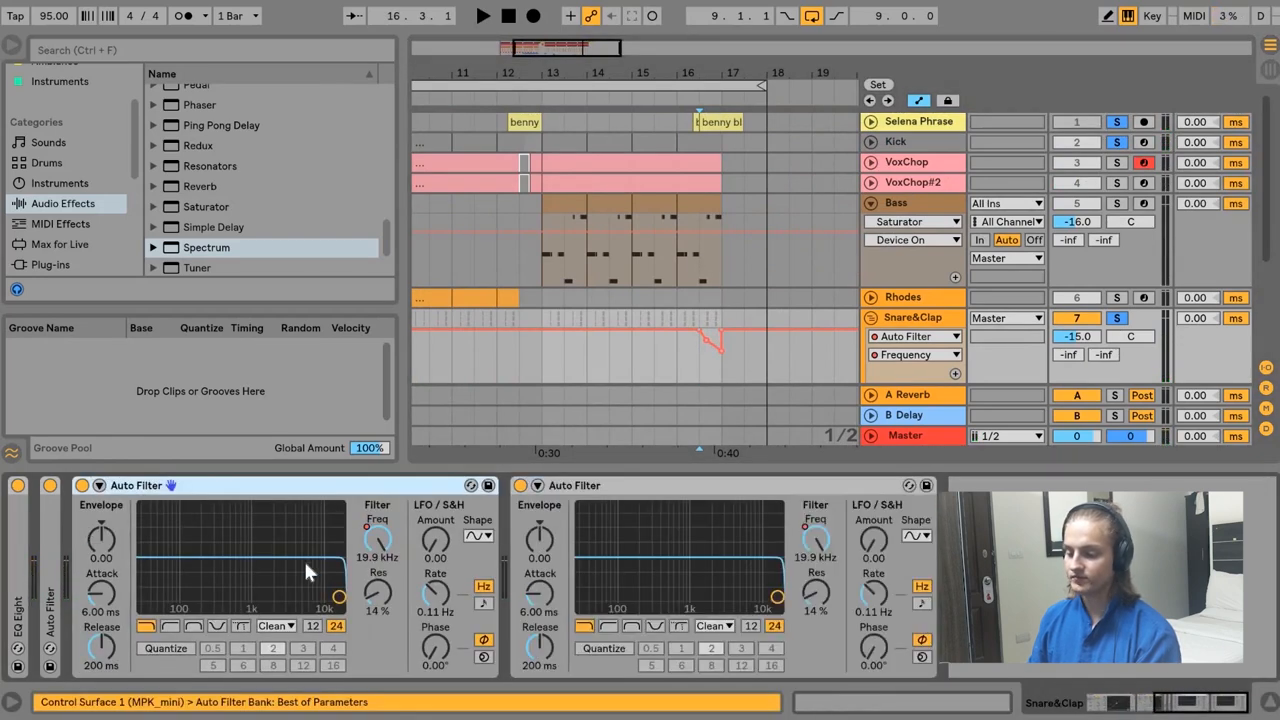
pyautogui.scroll(-2, 522, 336)
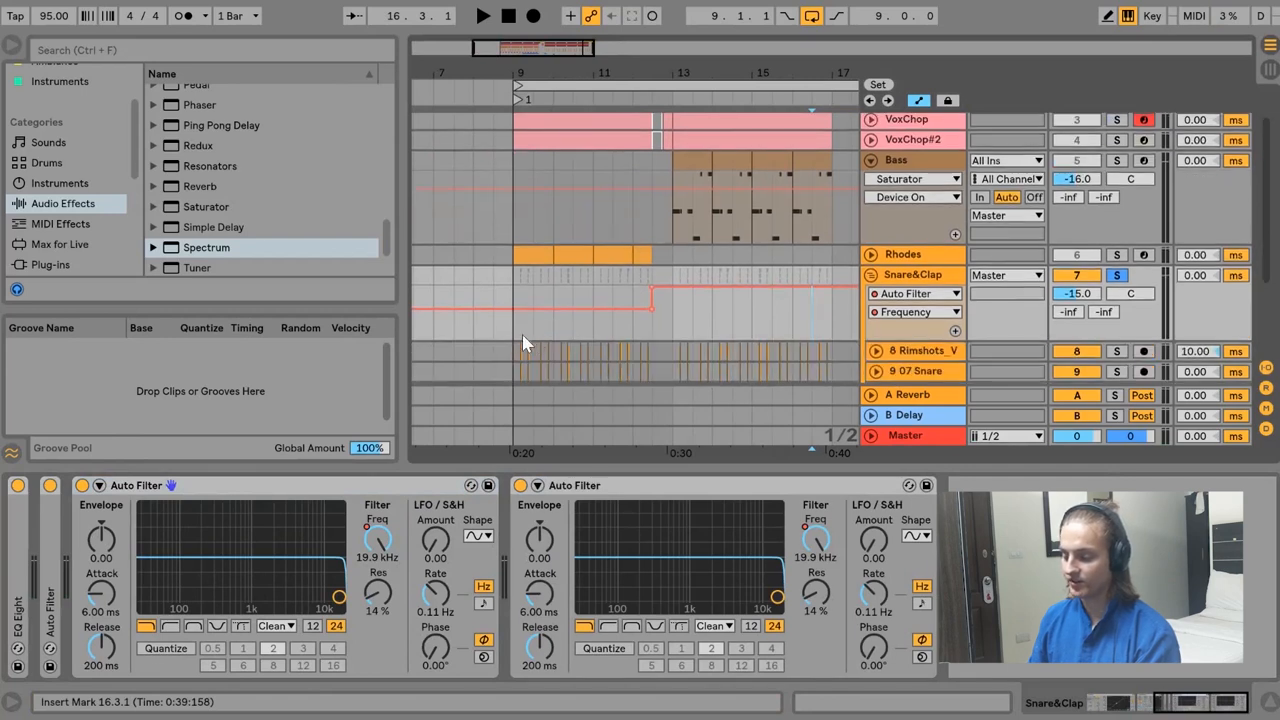
pyautogui.click(522, 335)
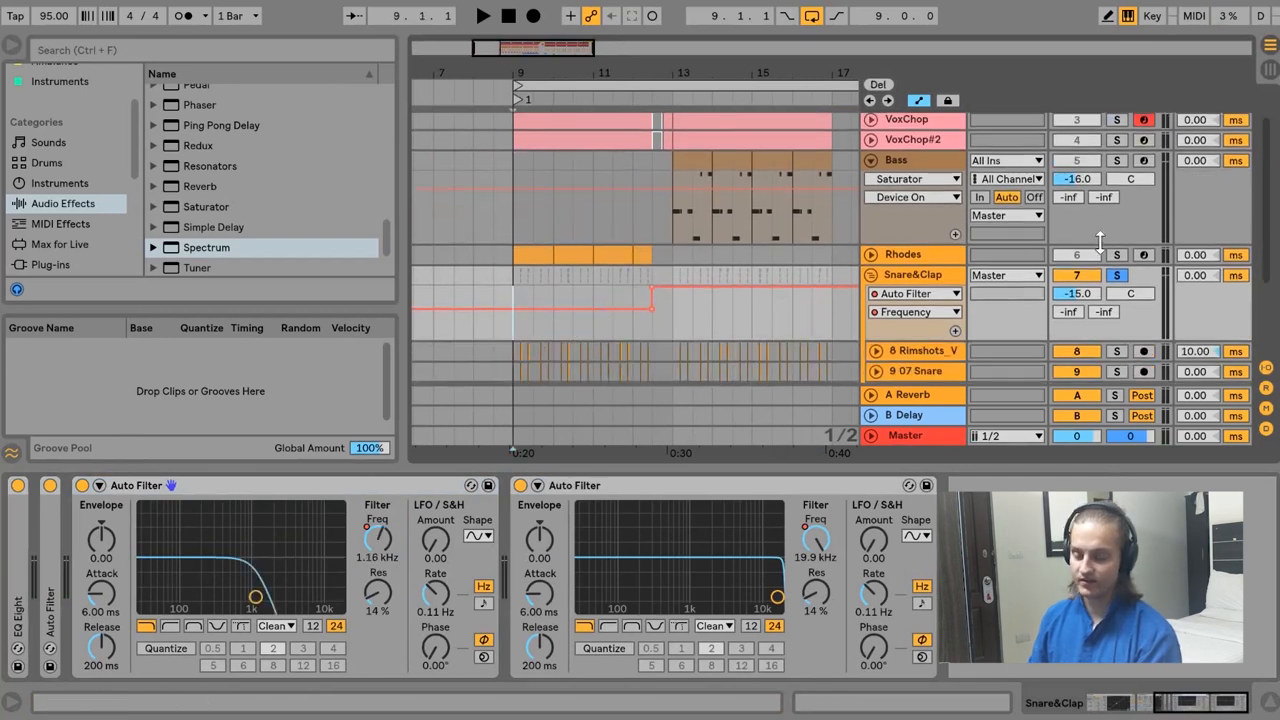
# Solo Snare&Clap alone, play the filter opening from bar 9 into bar 13, and release the solo.
pyautogui.click(1117, 277)
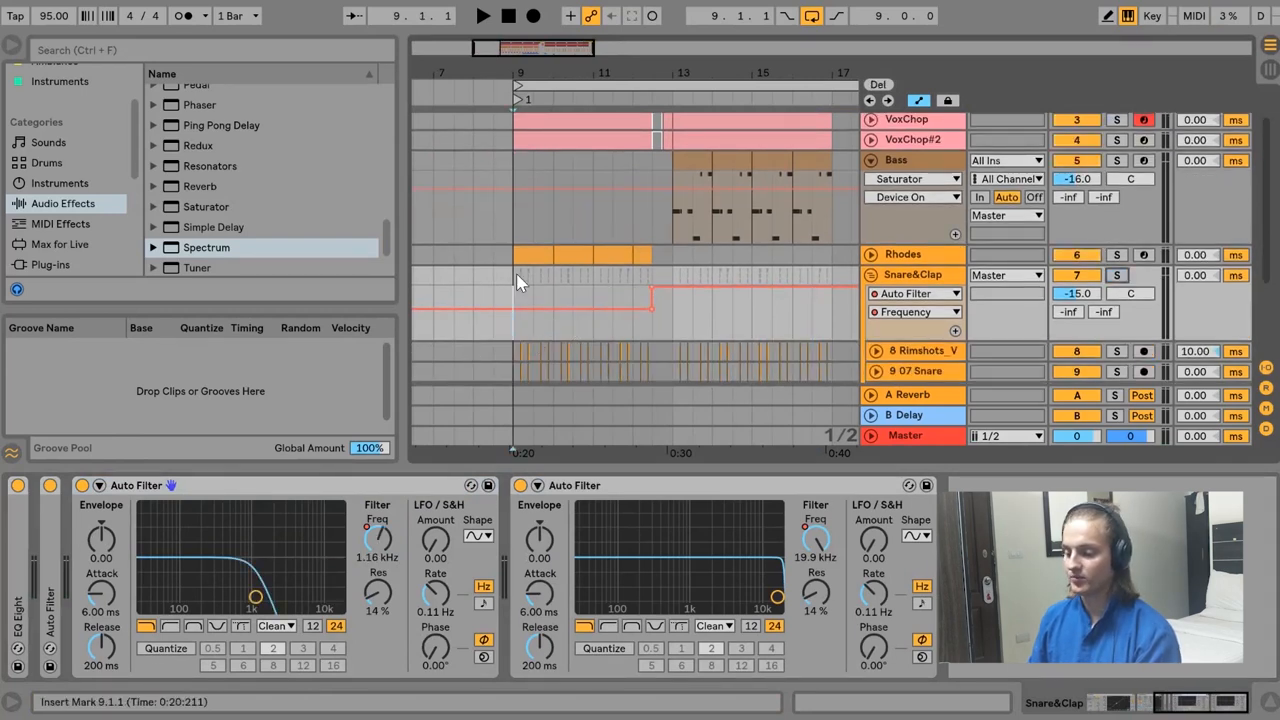
pyautogui.click(1117, 277)
pyautogui.press('space')
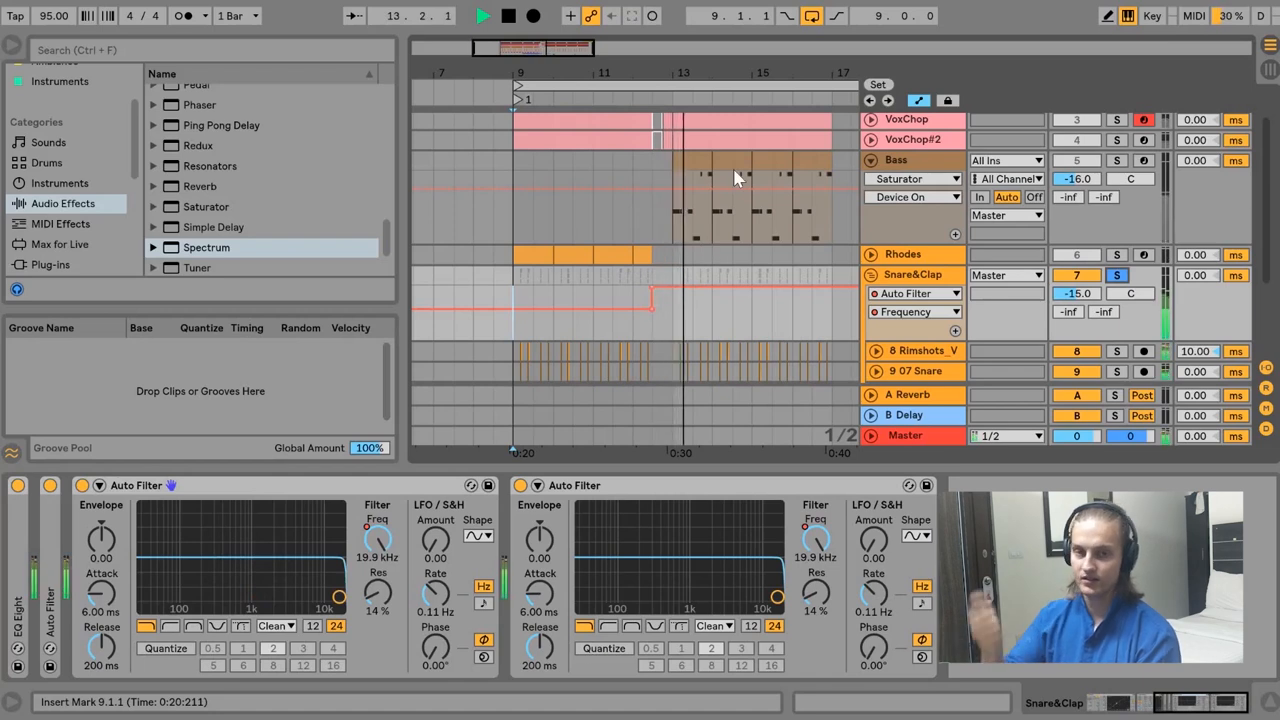
pyautogui.press('space')
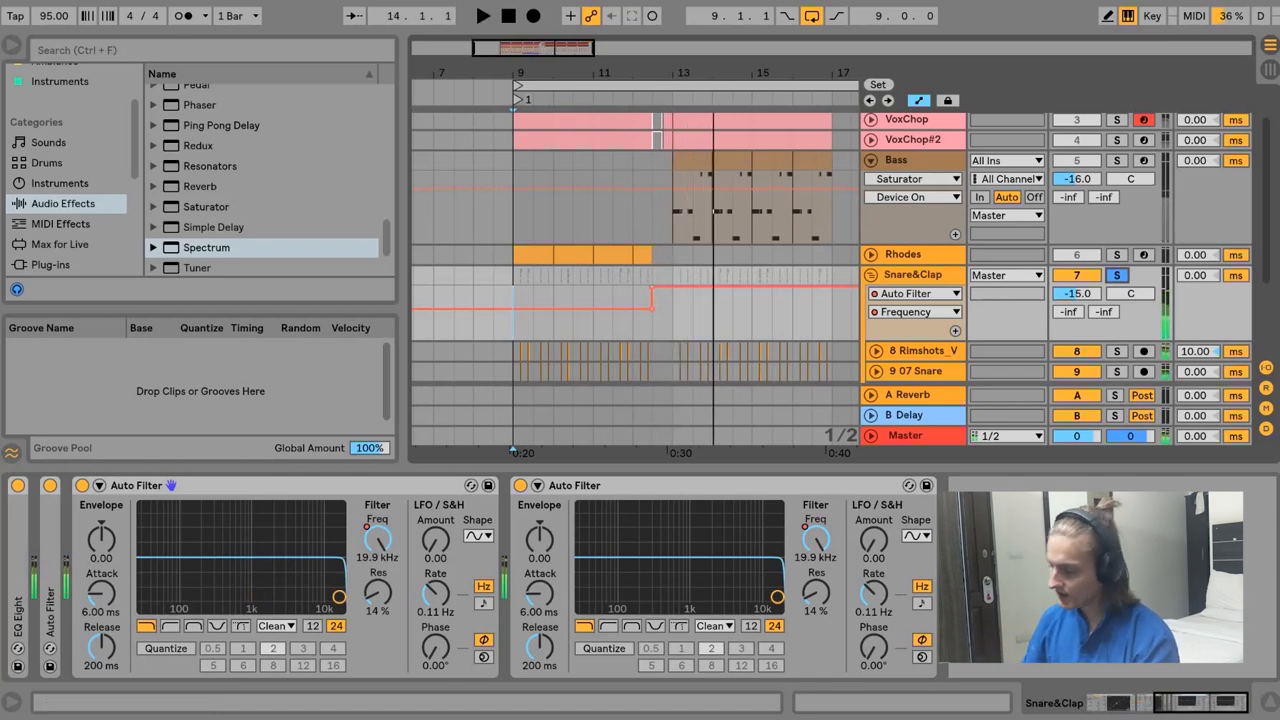
pyautogui.click(1116, 275)
# Select the Rimshots track to show its HAAS x2 rack, solo it and play it from bar 13.
pyautogui.scroll(-2, 703, 247)
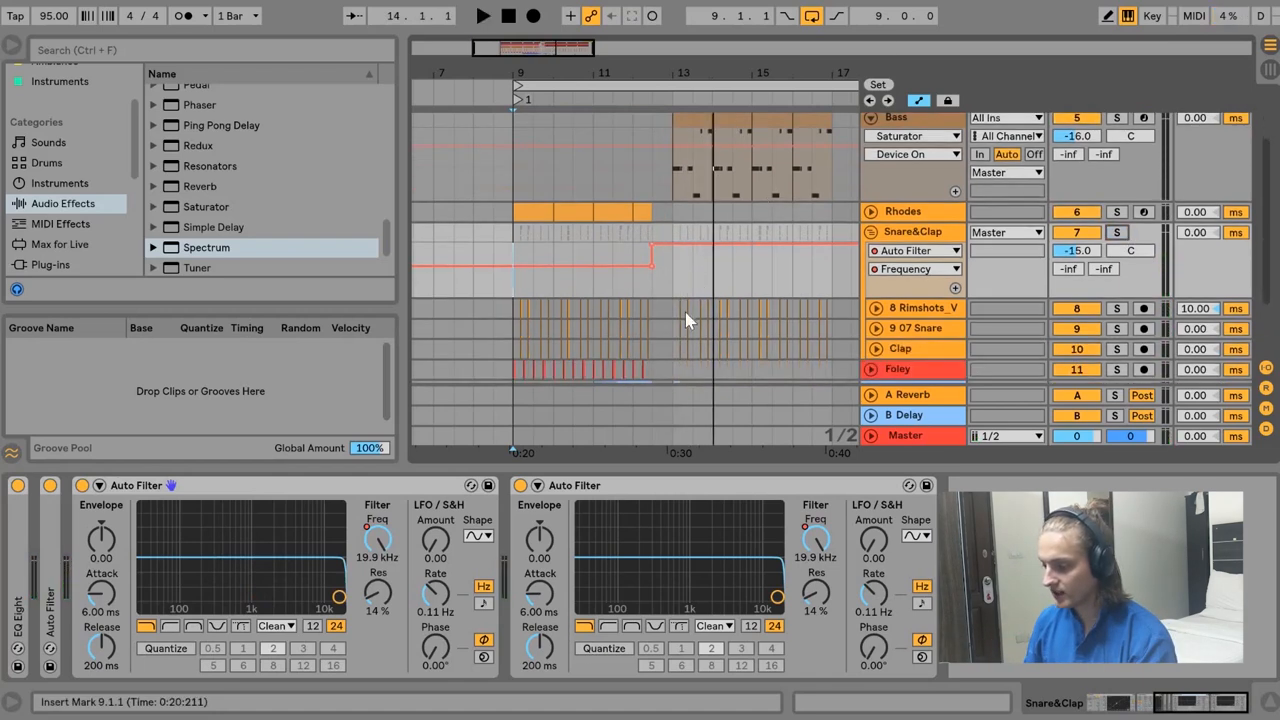
pyautogui.click(918, 308)
pyautogui.click(1117, 308)
pyautogui.press('space')
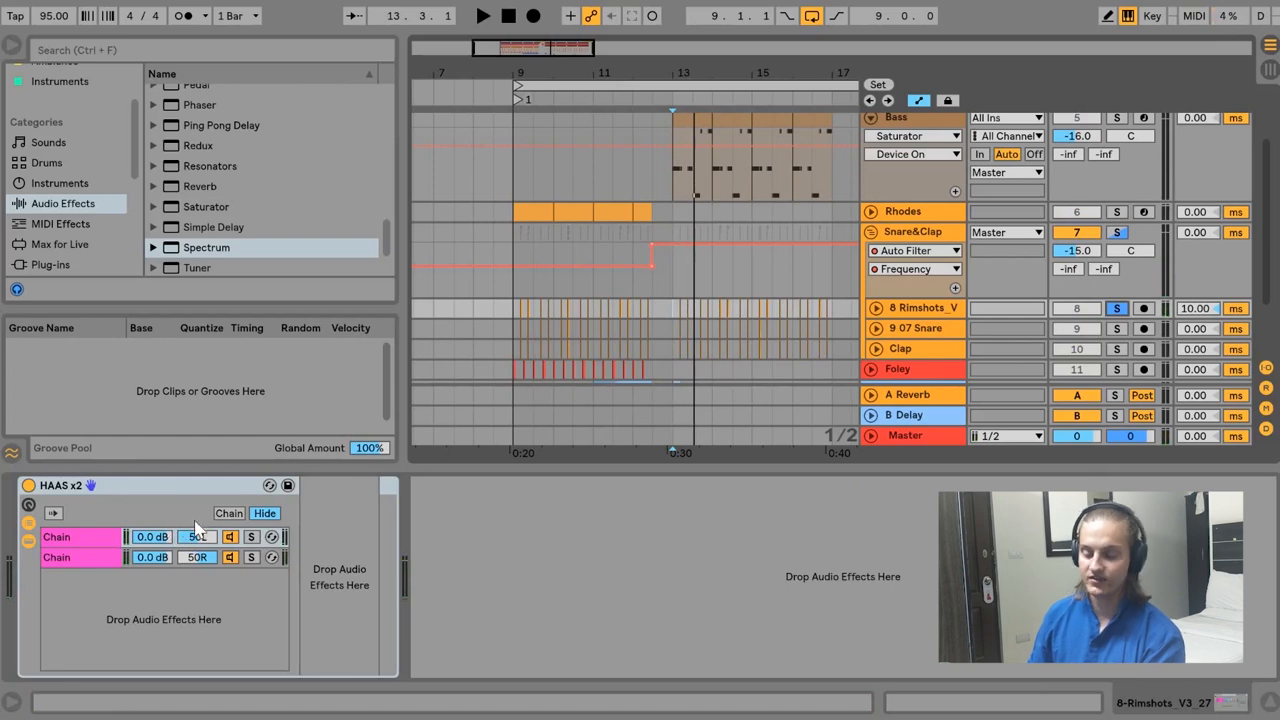
pyautogui.click(1117, 328)
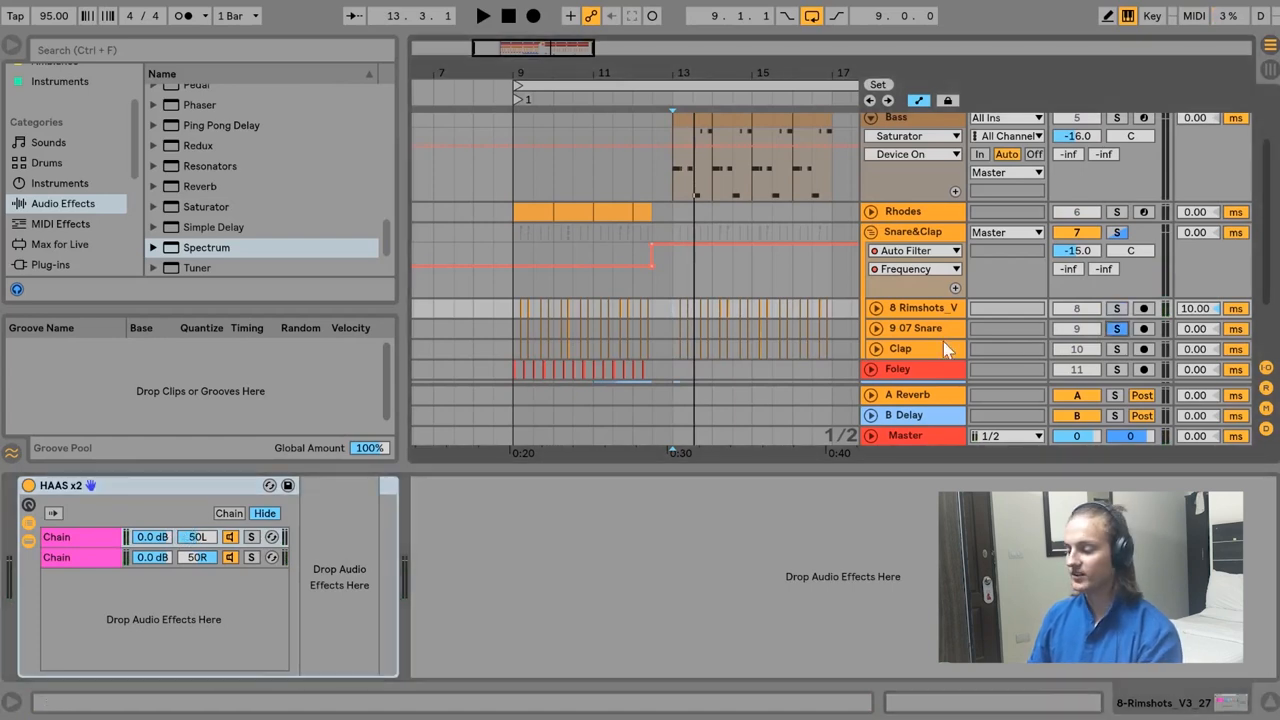
pyautogui.click(927, 329)
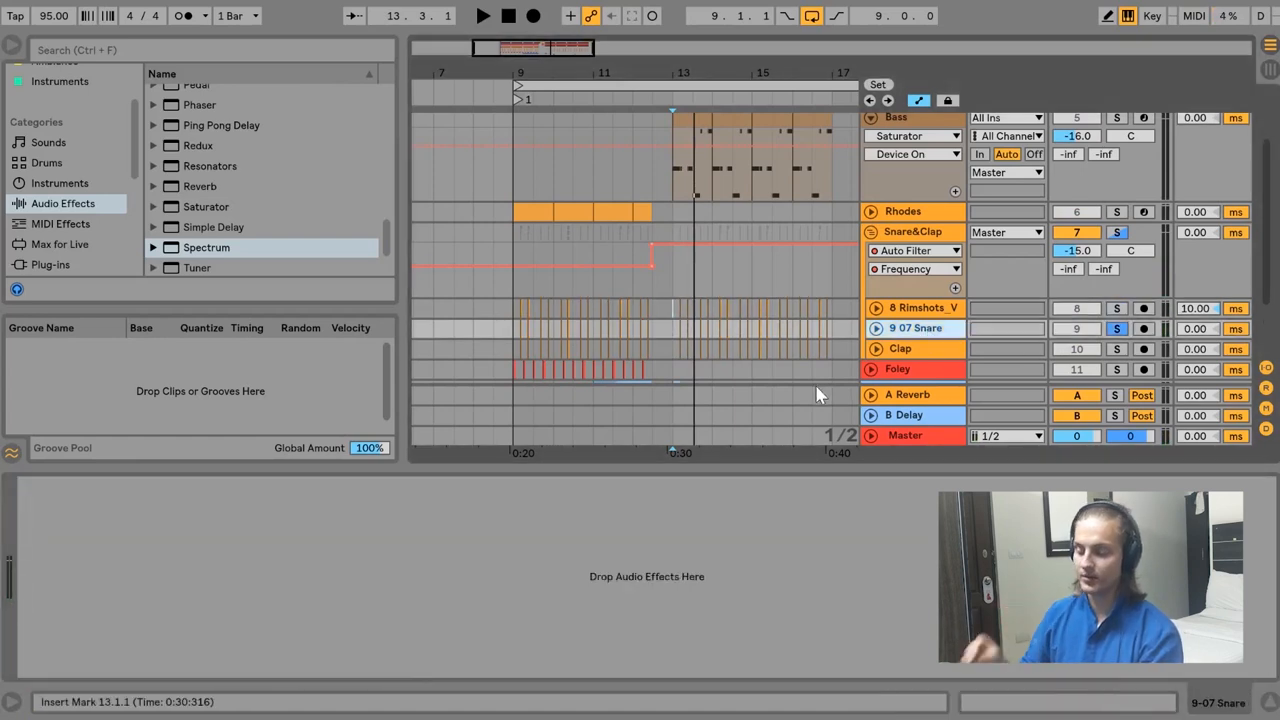
pyautogui.press('space')
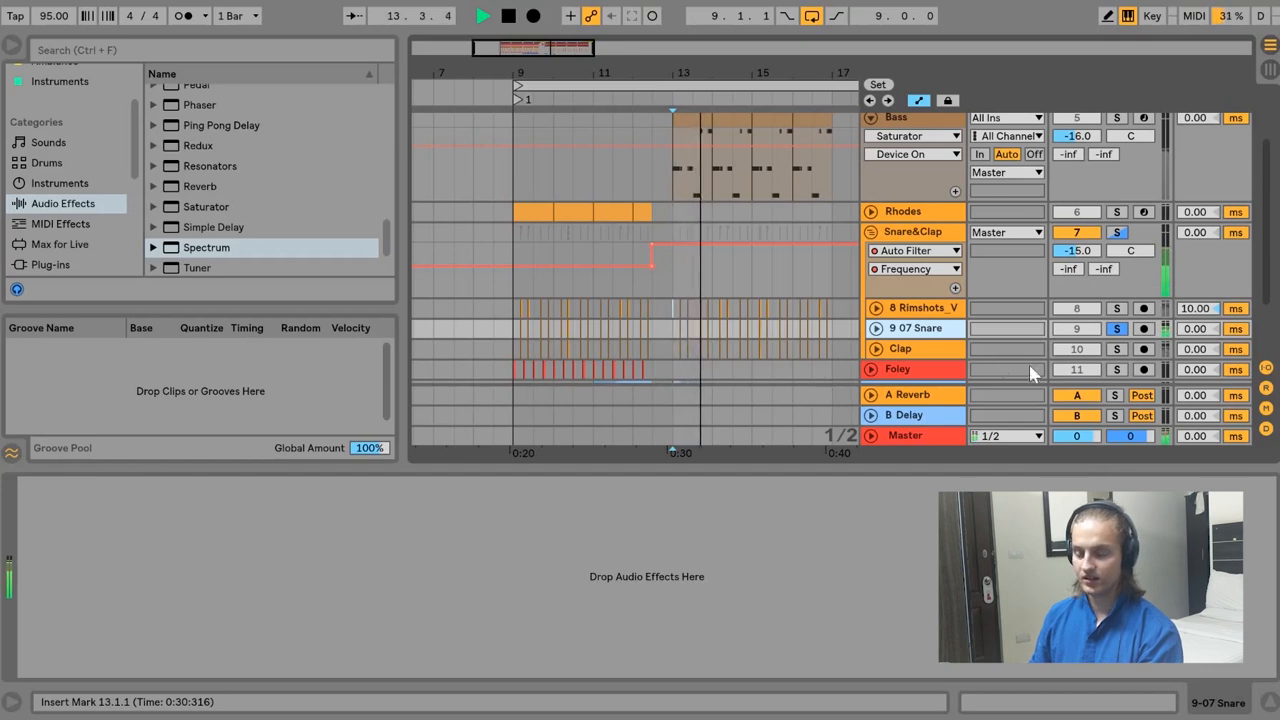
pyautogui.click(1118, 349)
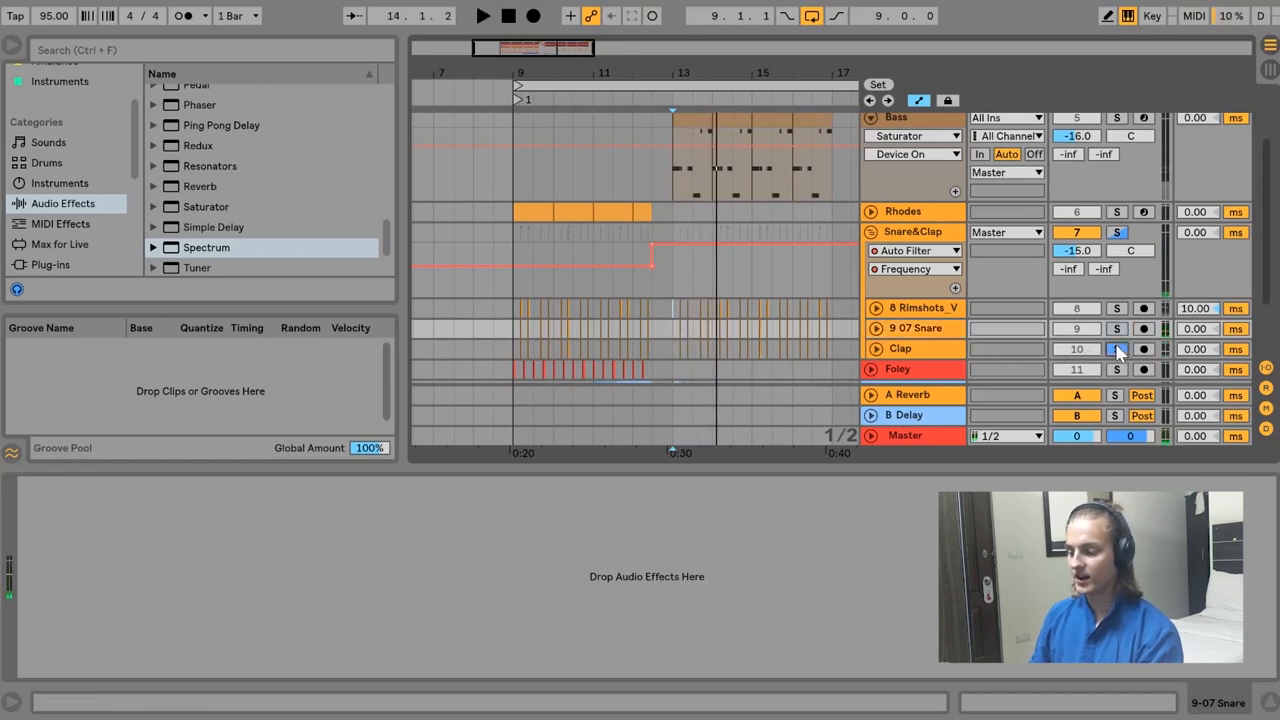
pyautogui.press('space')
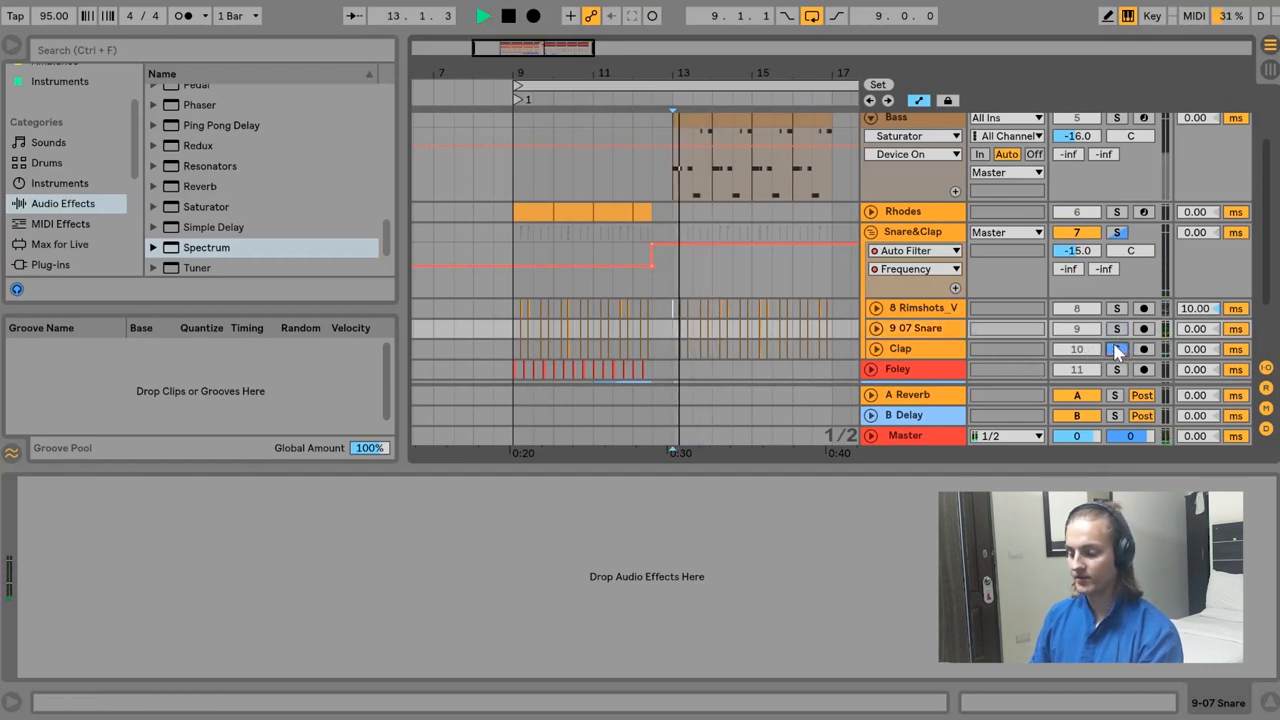
# Solo the whole Snare&Clap group, play it, and view the device chains of the Rimshots and Clap tracks.
pyautogui.click(1117, 232)
pyautogui.press('space')
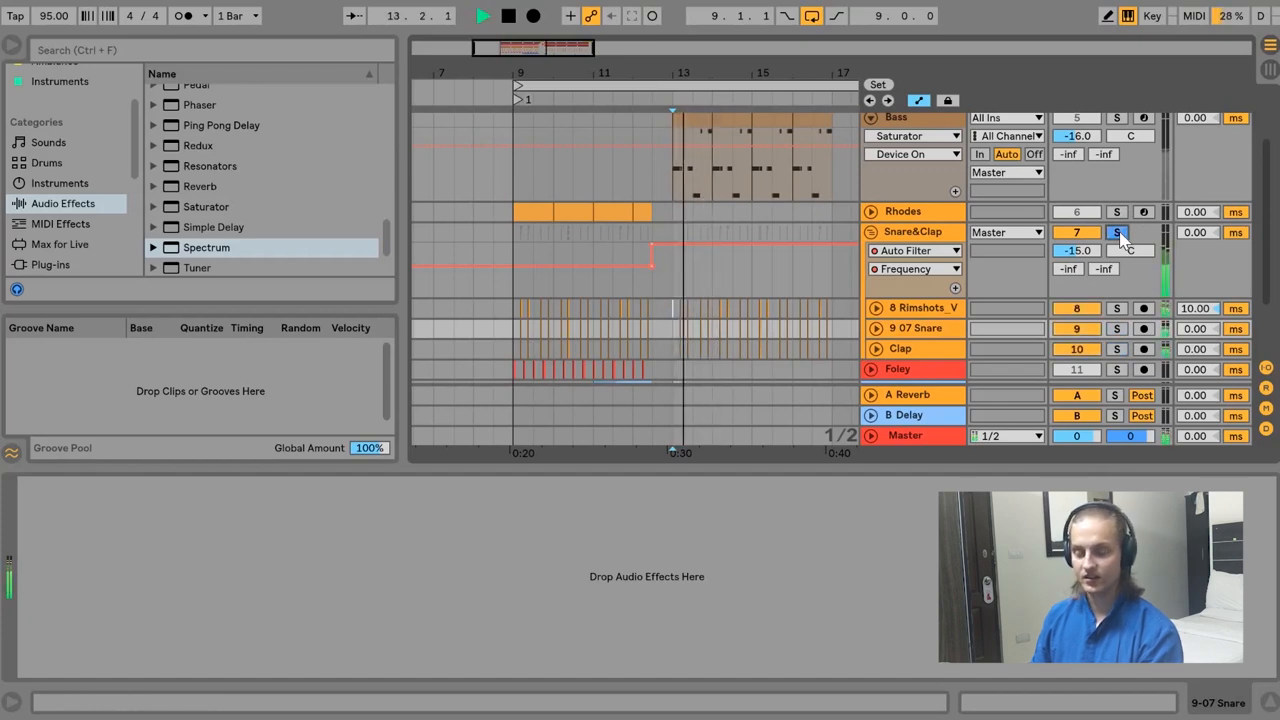
pyautogui.click(906, 314)
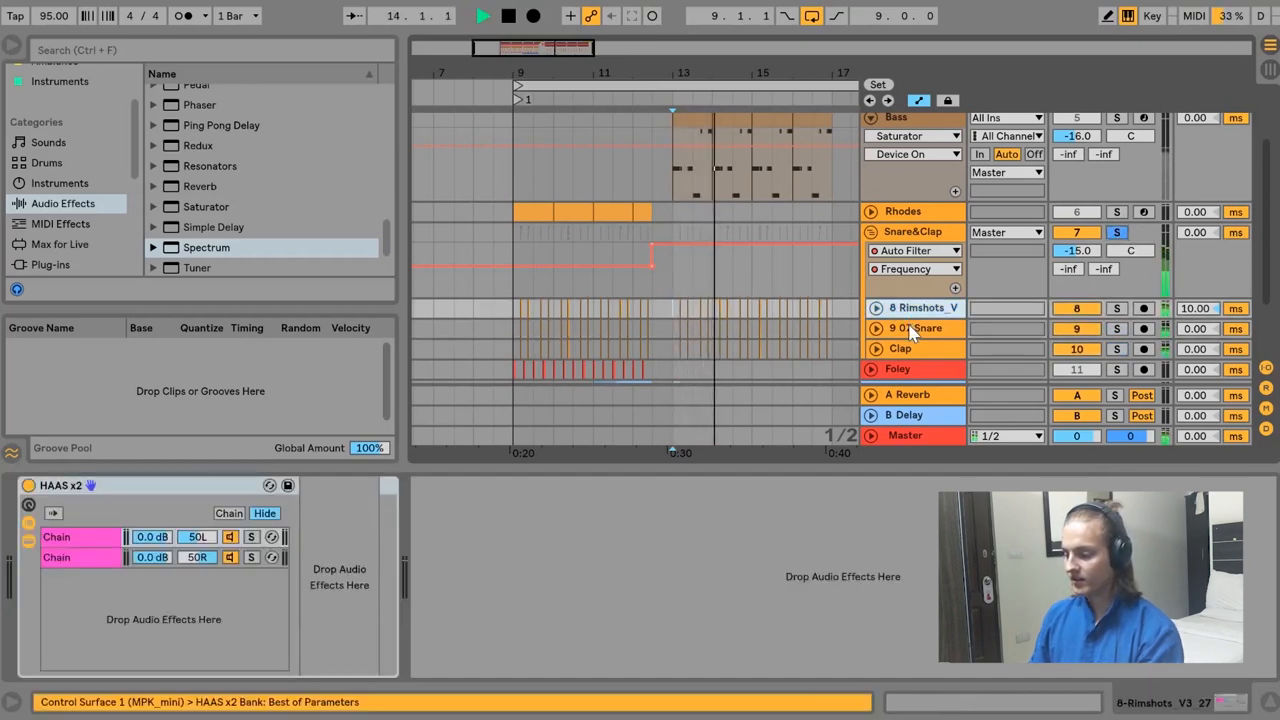
pyautogui.click(898, 348)
pyautogui.press('space')
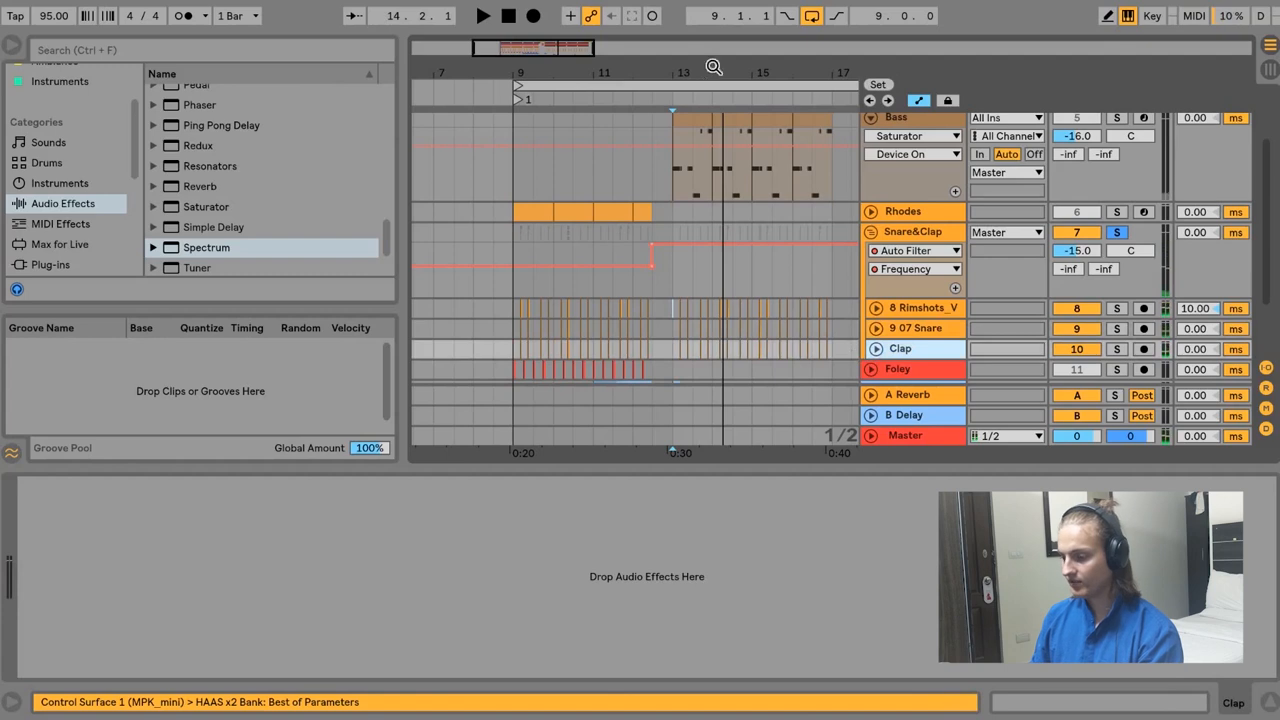
# Inspect the Snare&Clap hits and filter automation around bar 13, and fold the group.
pyautogui.moveTo(673, 74); pyautogui.dragTo(517, 245)
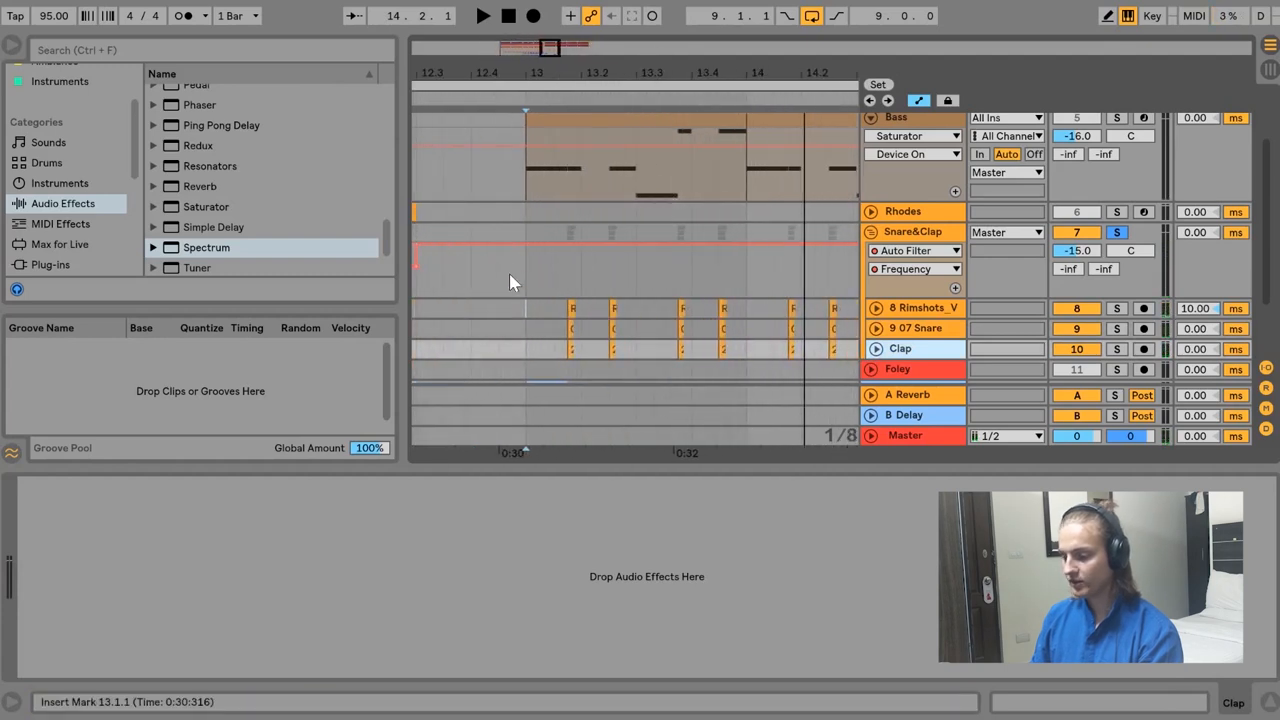
pyautogui.click(558, 296)
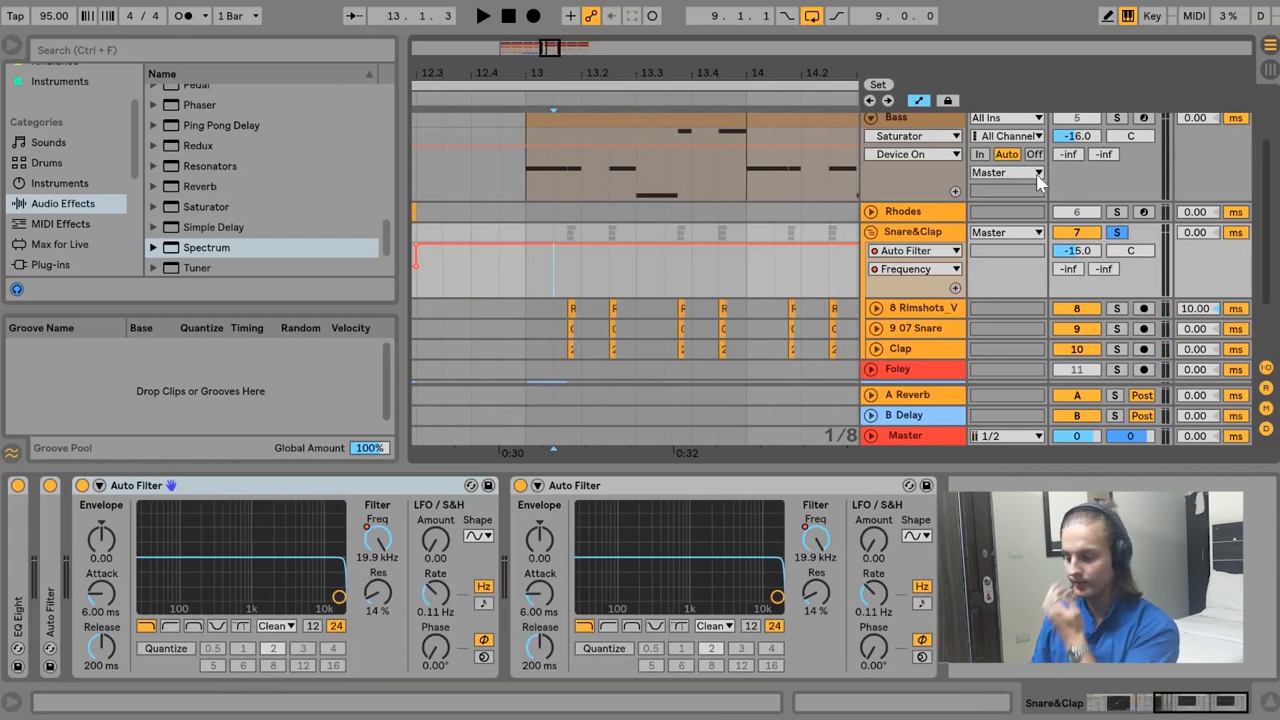
pyautogui.click(870, 233)
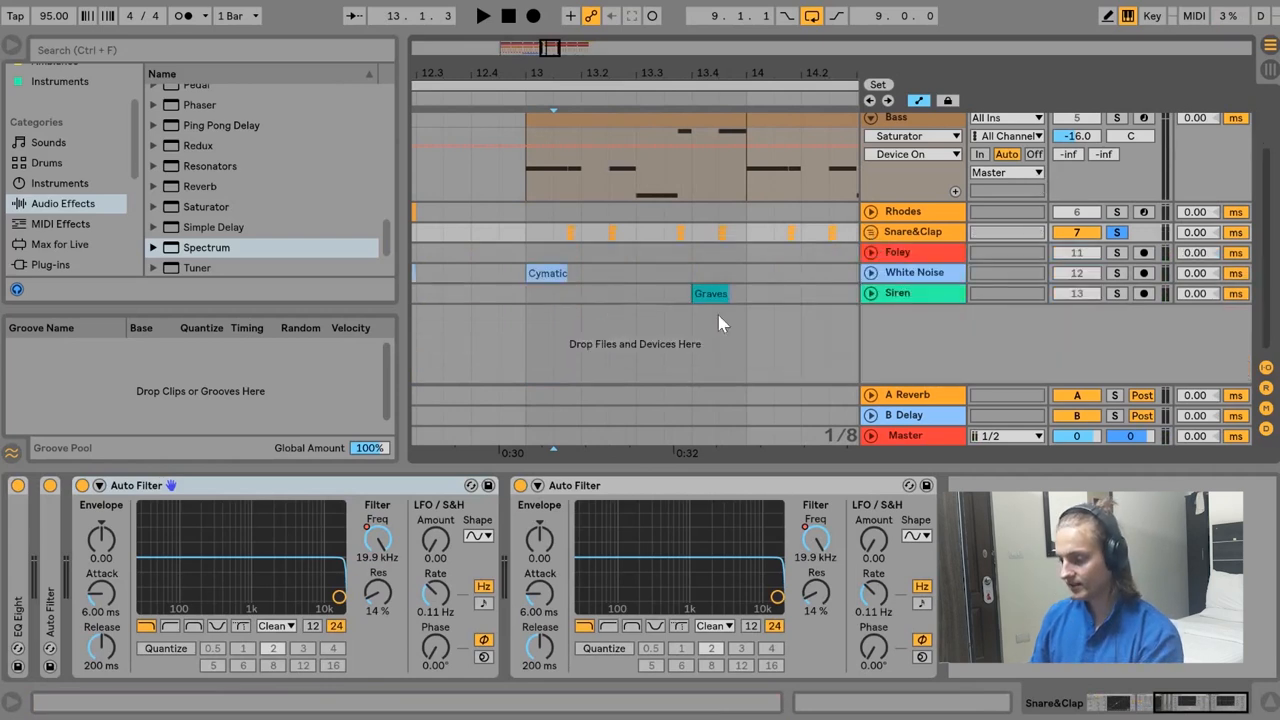
# Select the White Noise clip at bar 13, play it in the full mix, and solo its track.
pyautogui.click(550, 273)
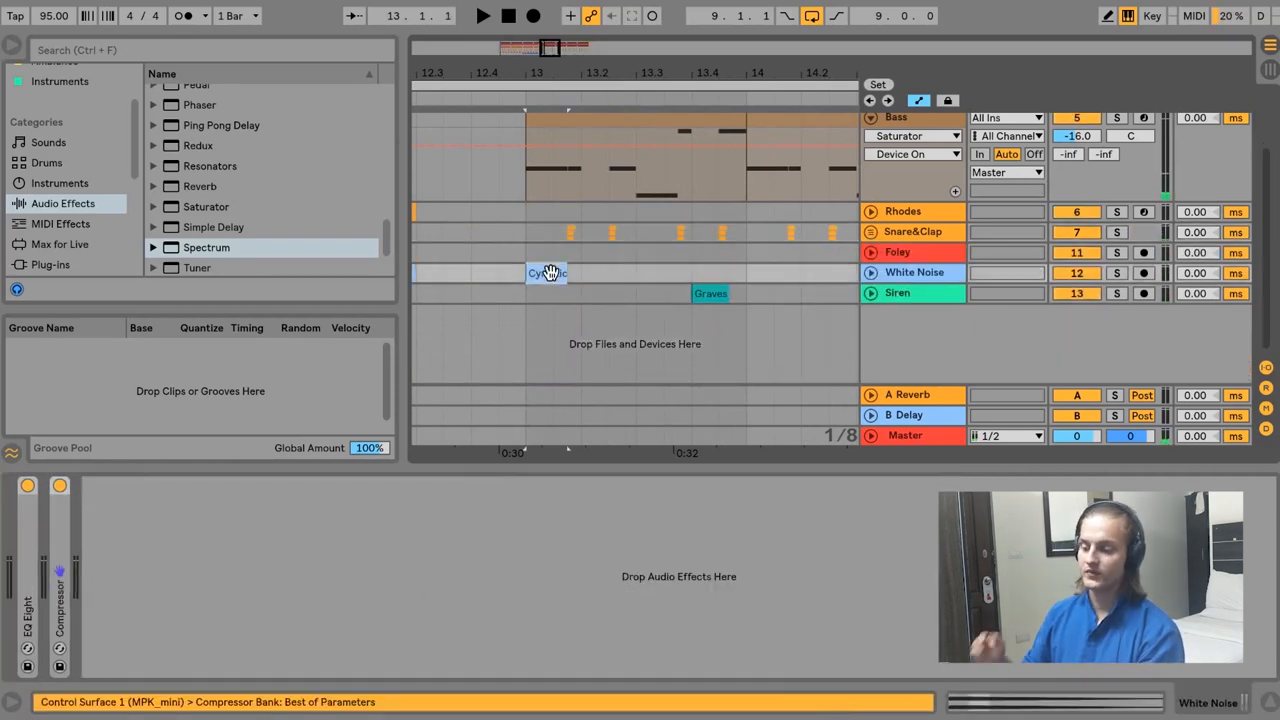
pyautogui.press('space')
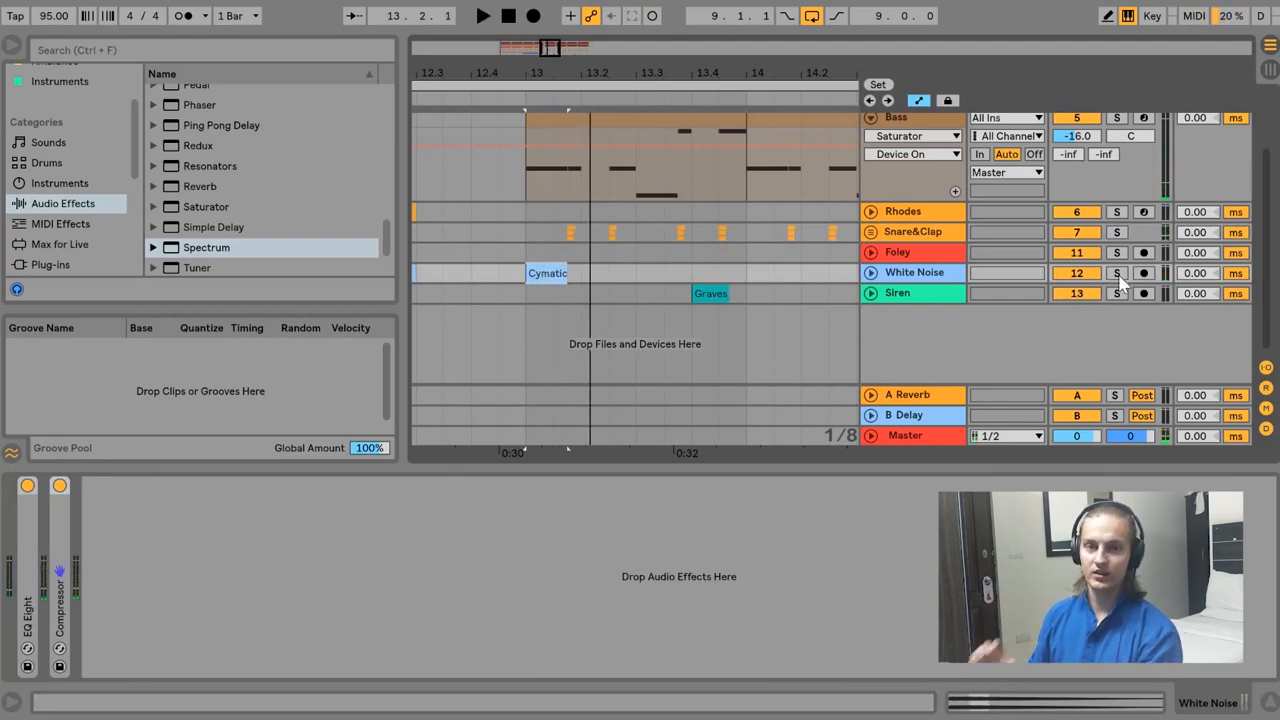
pyautogui.click(1118, 274)
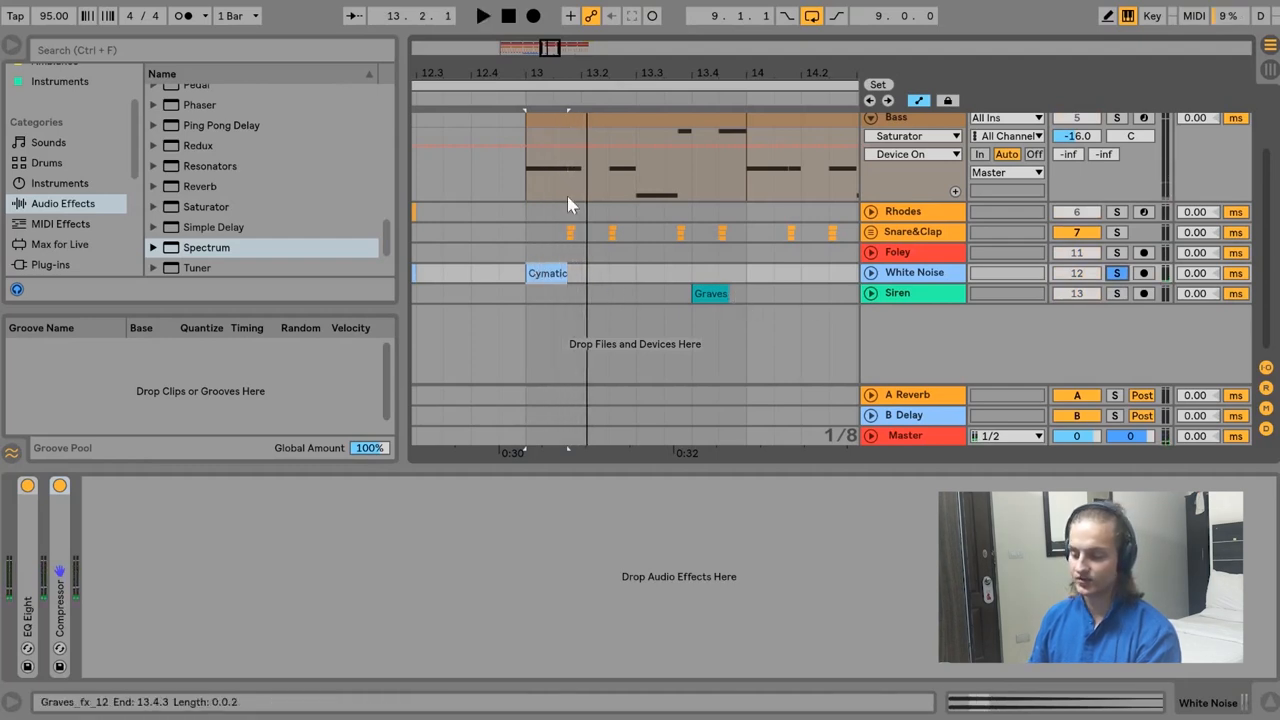
# Unfold the White Noise track to show its clip waveforms and Compressor Dry/Wet automation around bars 11 to 13.
pyautogui.moveTo(552, 75); pyautogui.dragTo(638, 77)
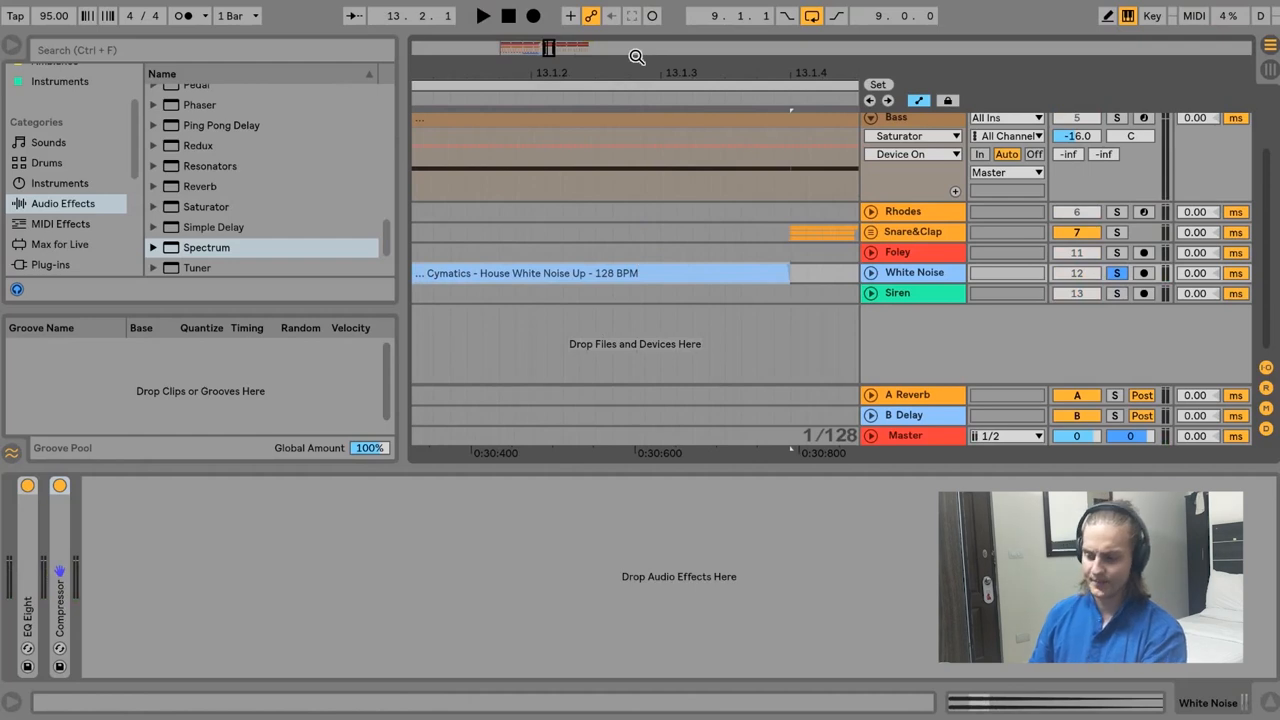
pyautogui.moveTo(647, 77); pyautogui.dragTo(666, 50)
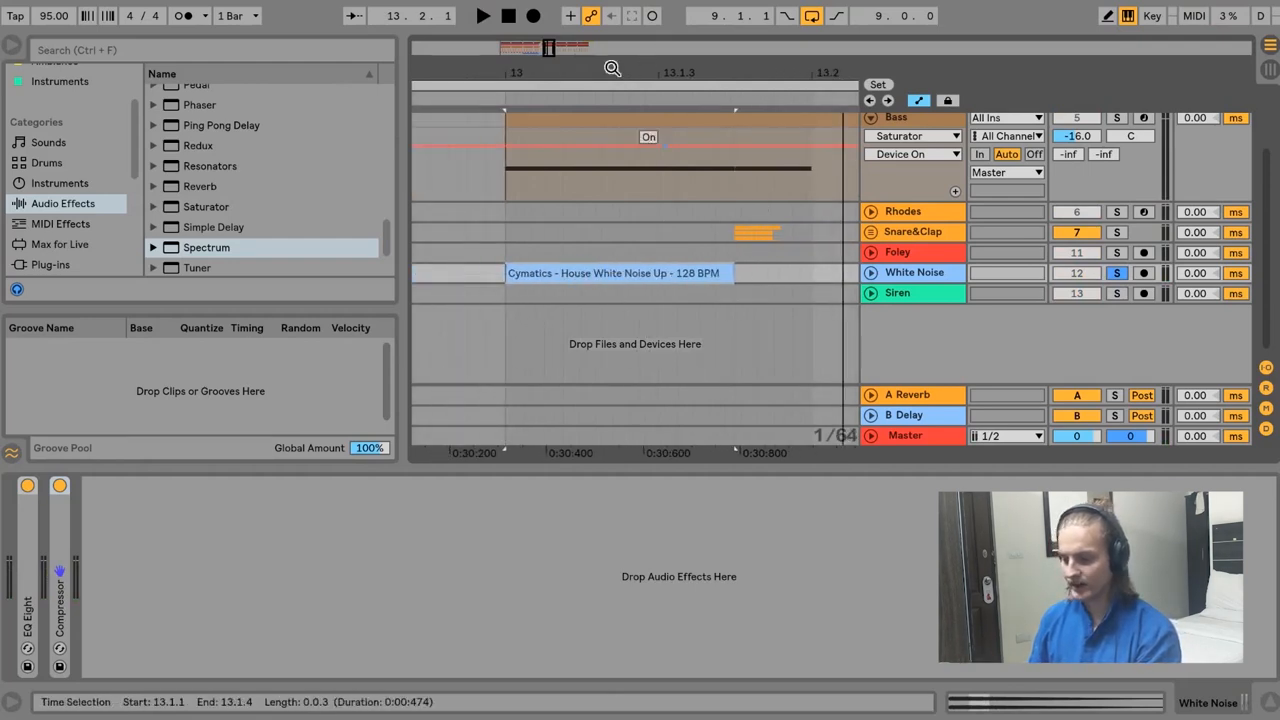
pyautogui.moveTo(612, 68); pyautogui.dragTo(614, 45)
pyautogui.click(870, 272)
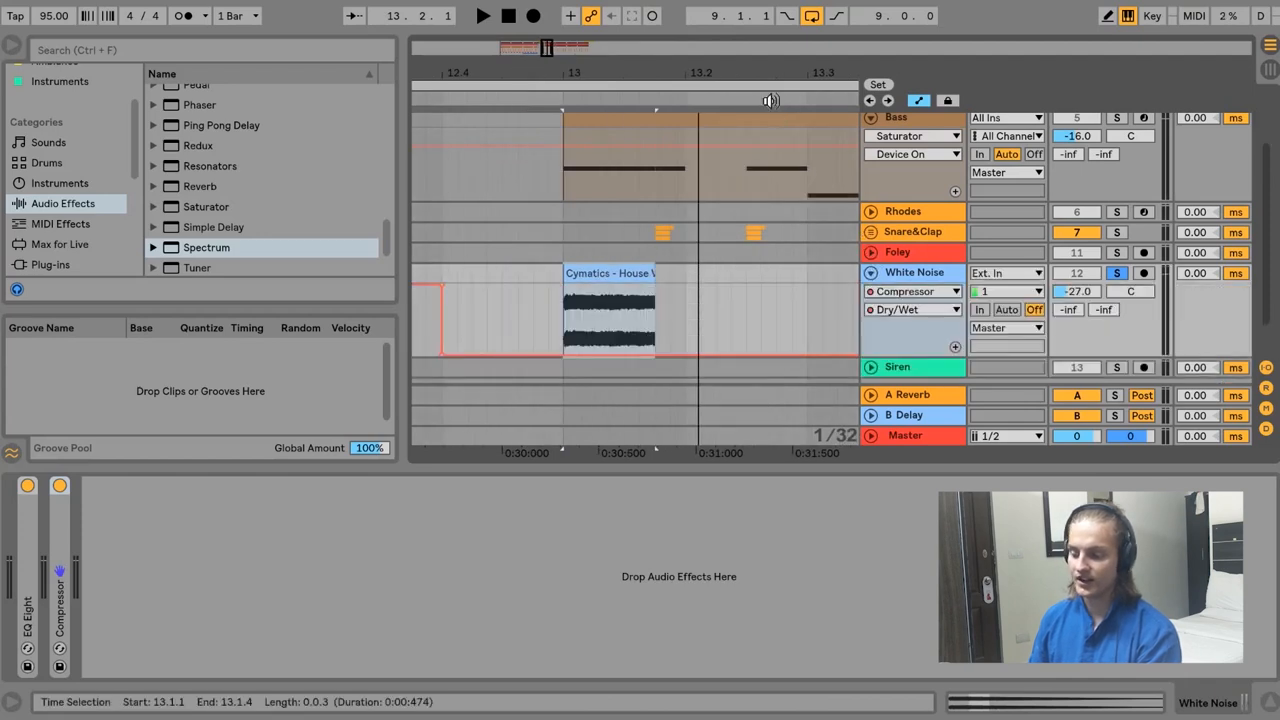
pyautogui.moveTo(747, 78); pyautogui.dragTo(562, 36)
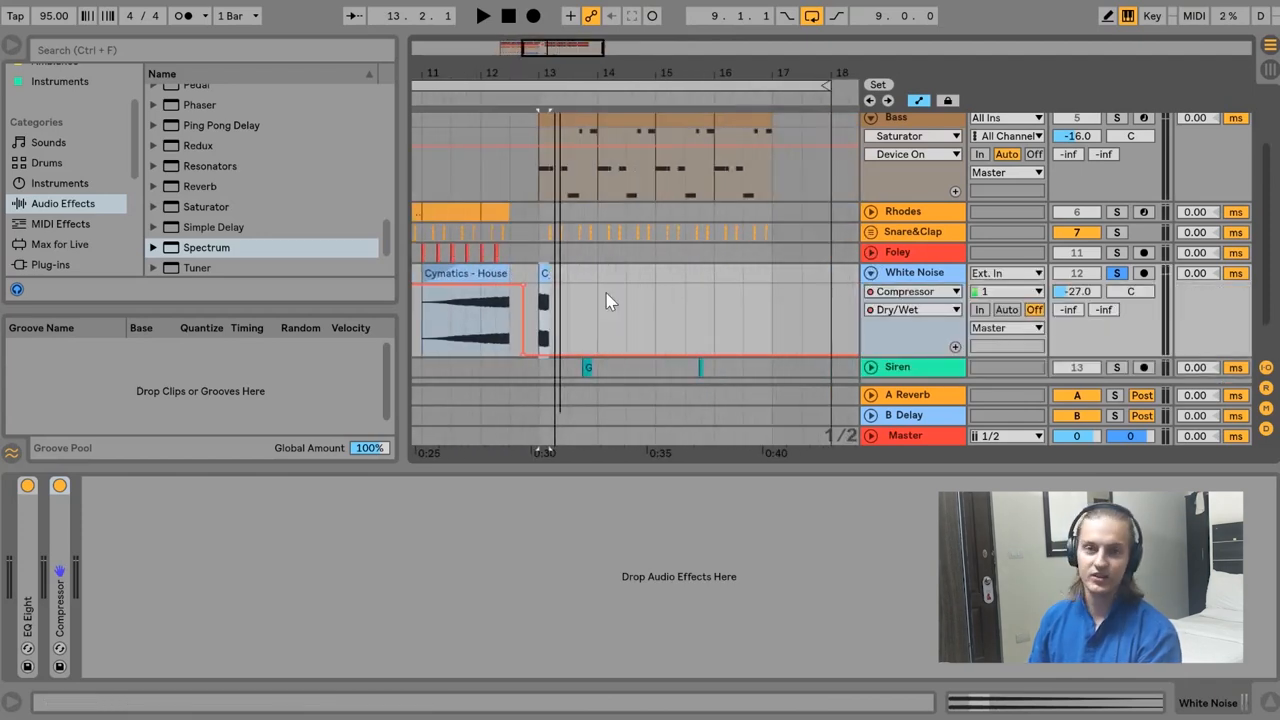
# Play the soloed White Noise riser from bar 11 with its Compressor on and switched off to compare.
pyautogui.click(503, 271)
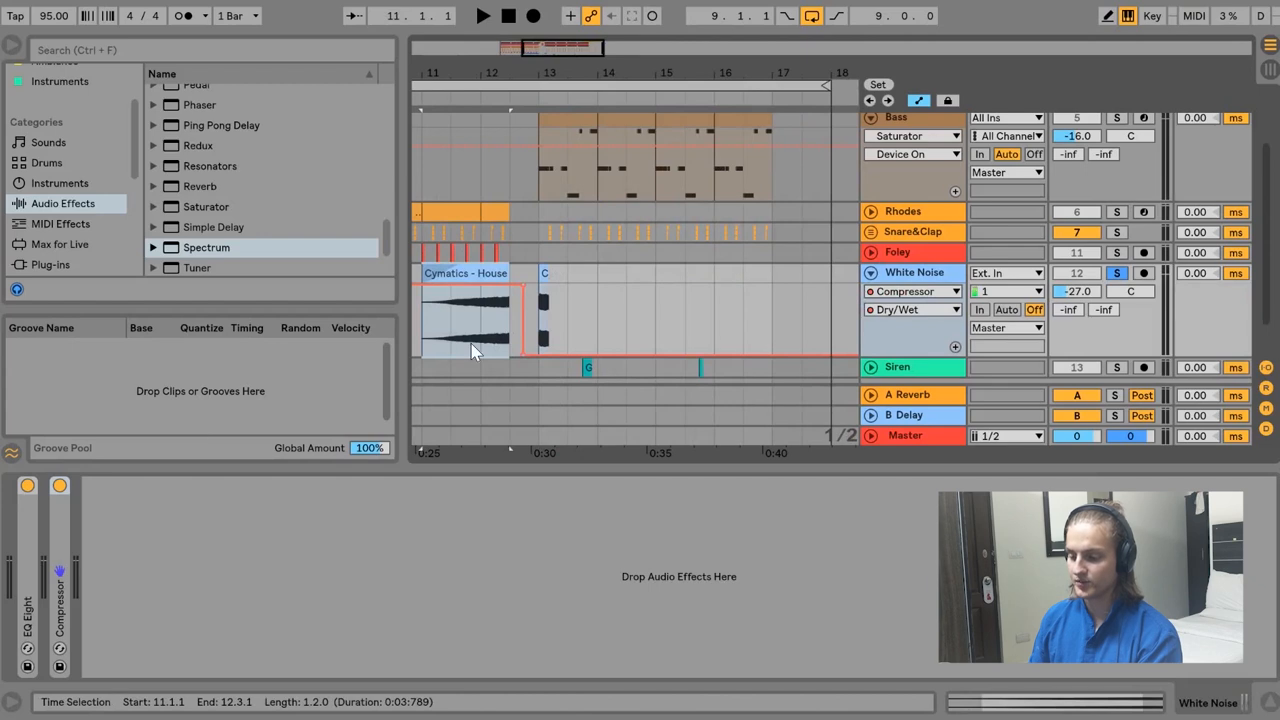
pyautogui.press('space')
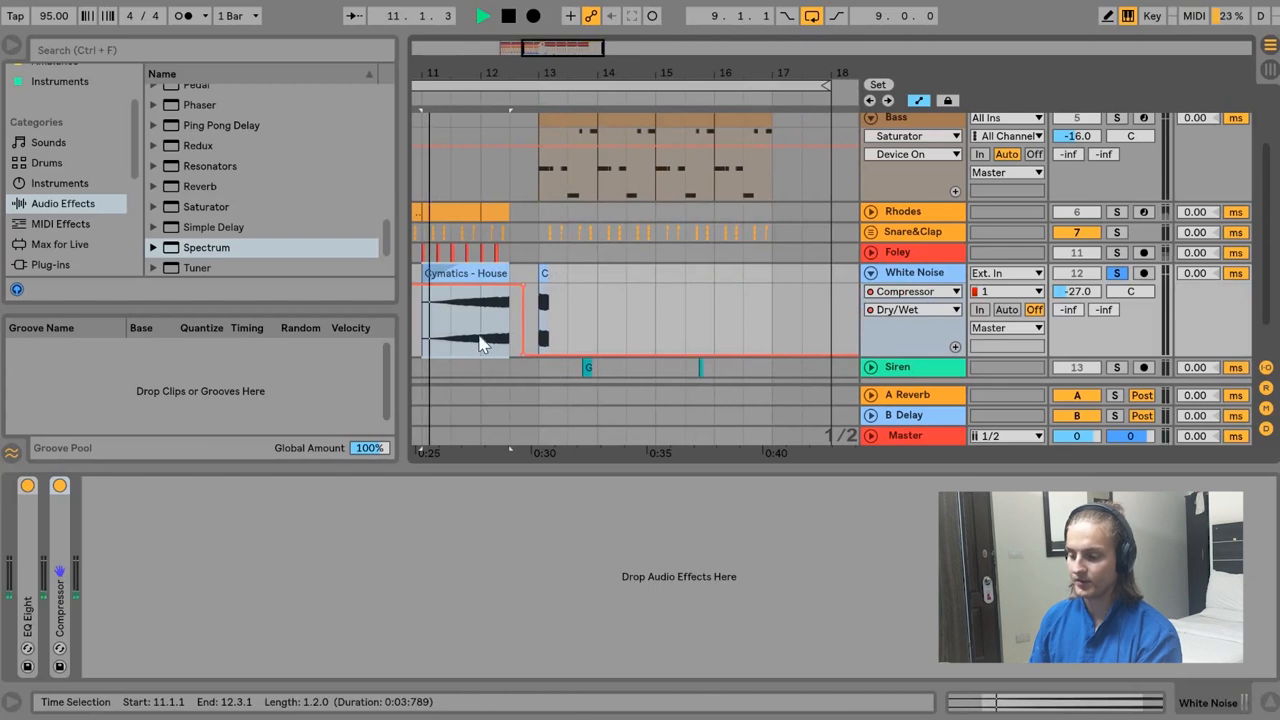
pyautogui.click(59, 485)
pyautogui.press('space')
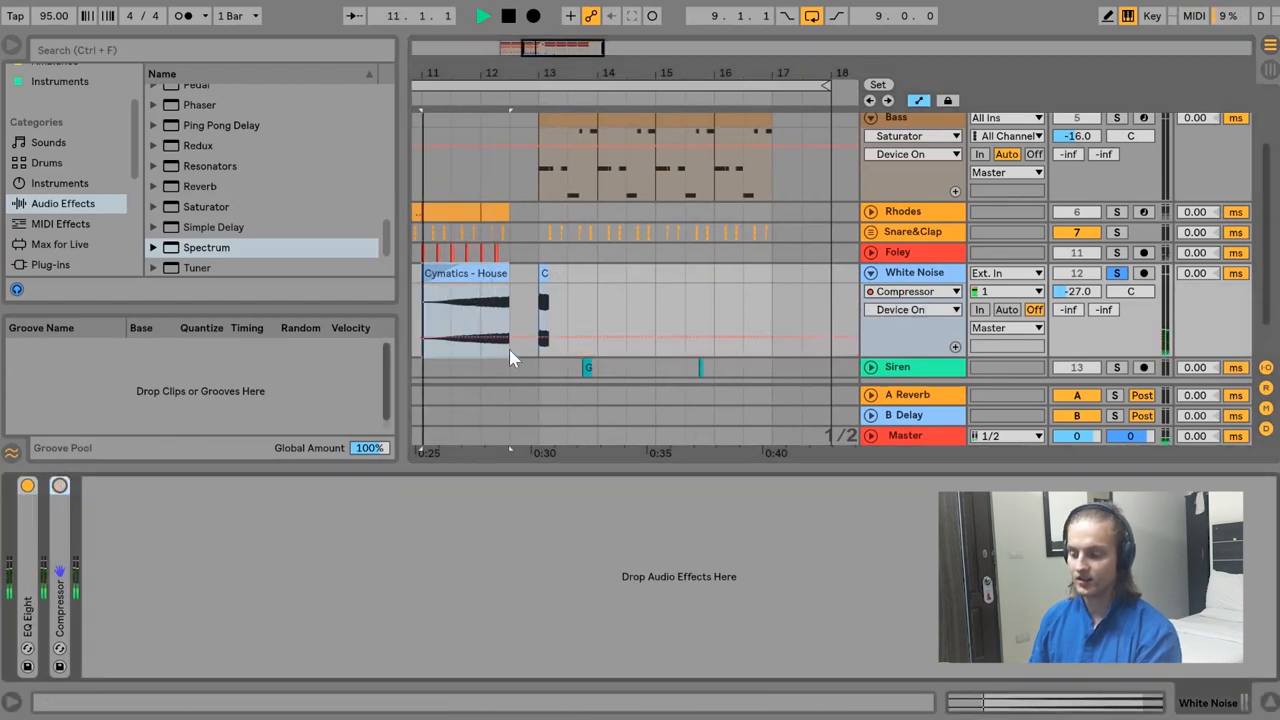
pyautogui.click(479, 302)
pyautogui.press('space')
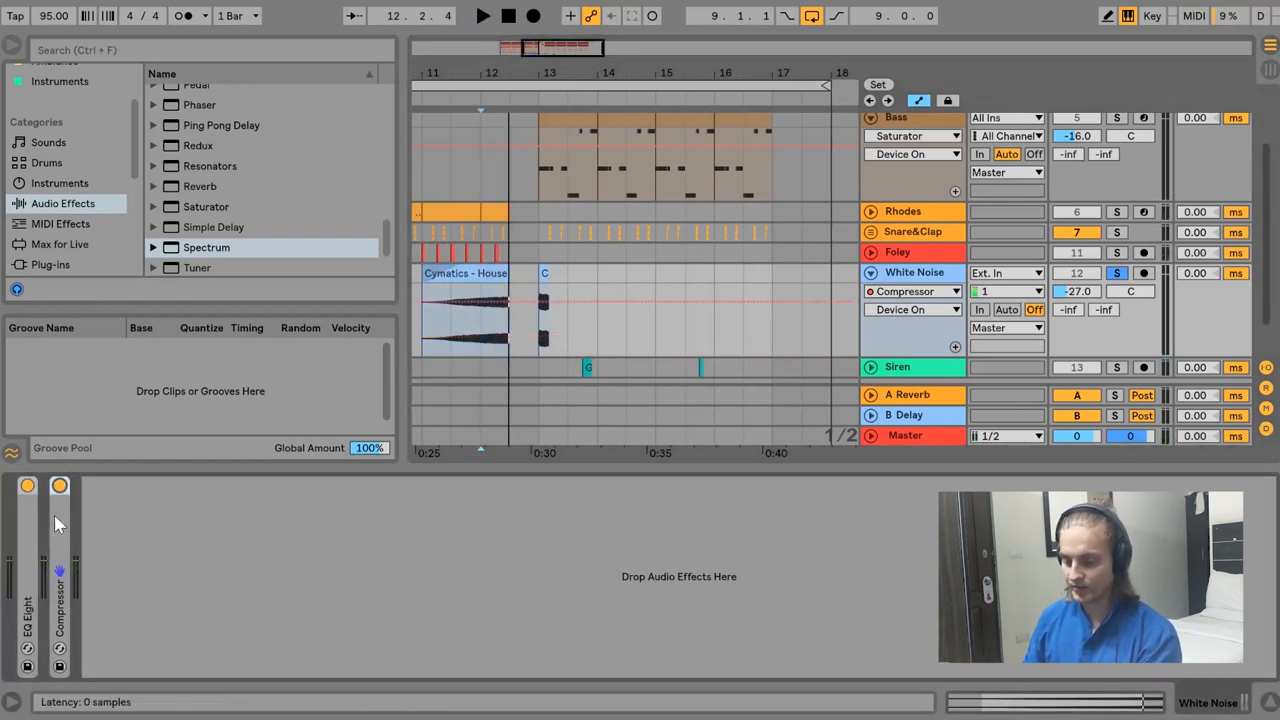
# Expand the White Noise Compressor to show its Kick sidechain settings, and play the riser from 11.3.1.
pyautogui.doubleClick(54, 515)
pyautogui.click(450, 355)
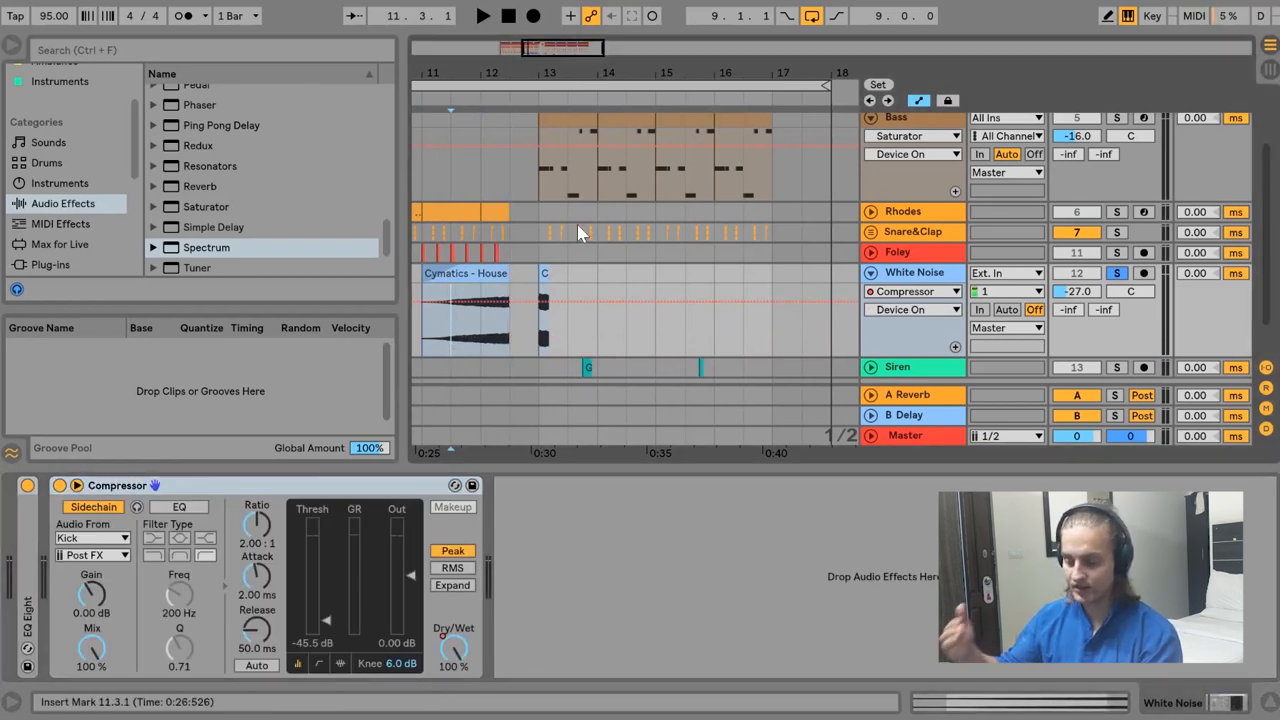
pyautogui.press('space')
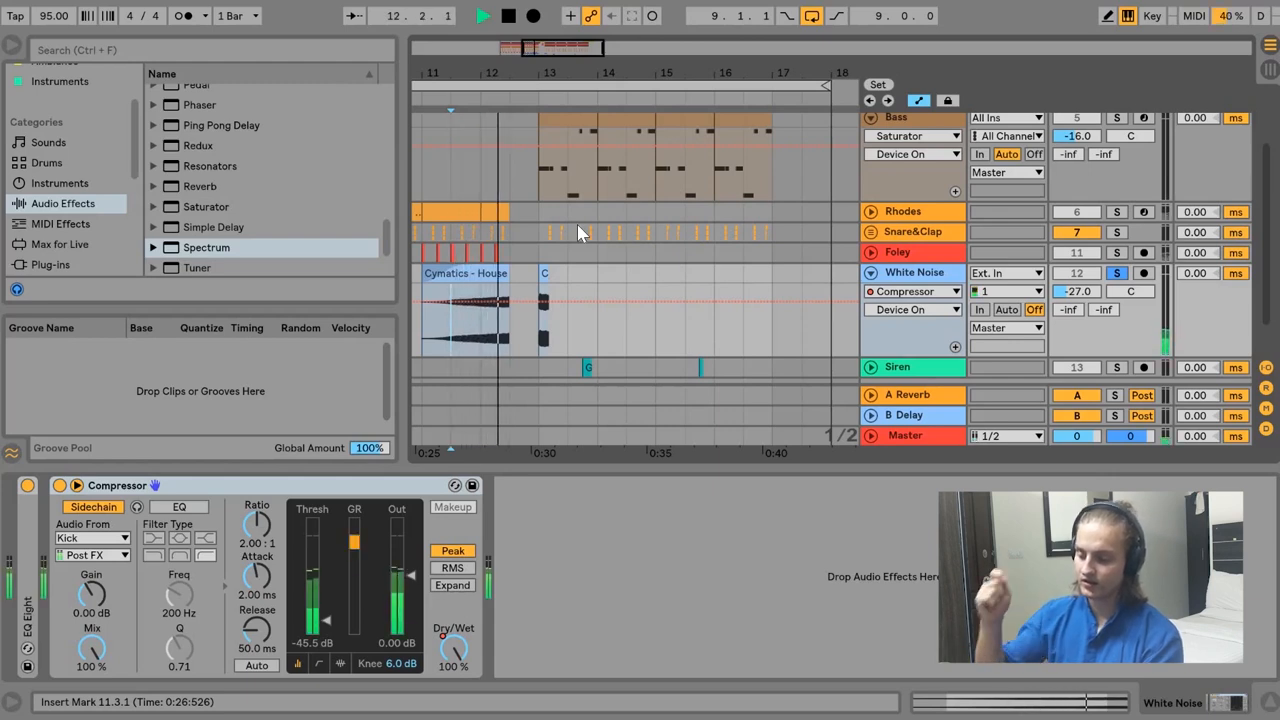
# Release the White Noise solo and play the full mix from bar 12 through the transition at bar 13.
pyautogui.click(1118, 274)
pyautogui.press('space')
pyautogui.click(476, 277)
pyautogui.press('space')
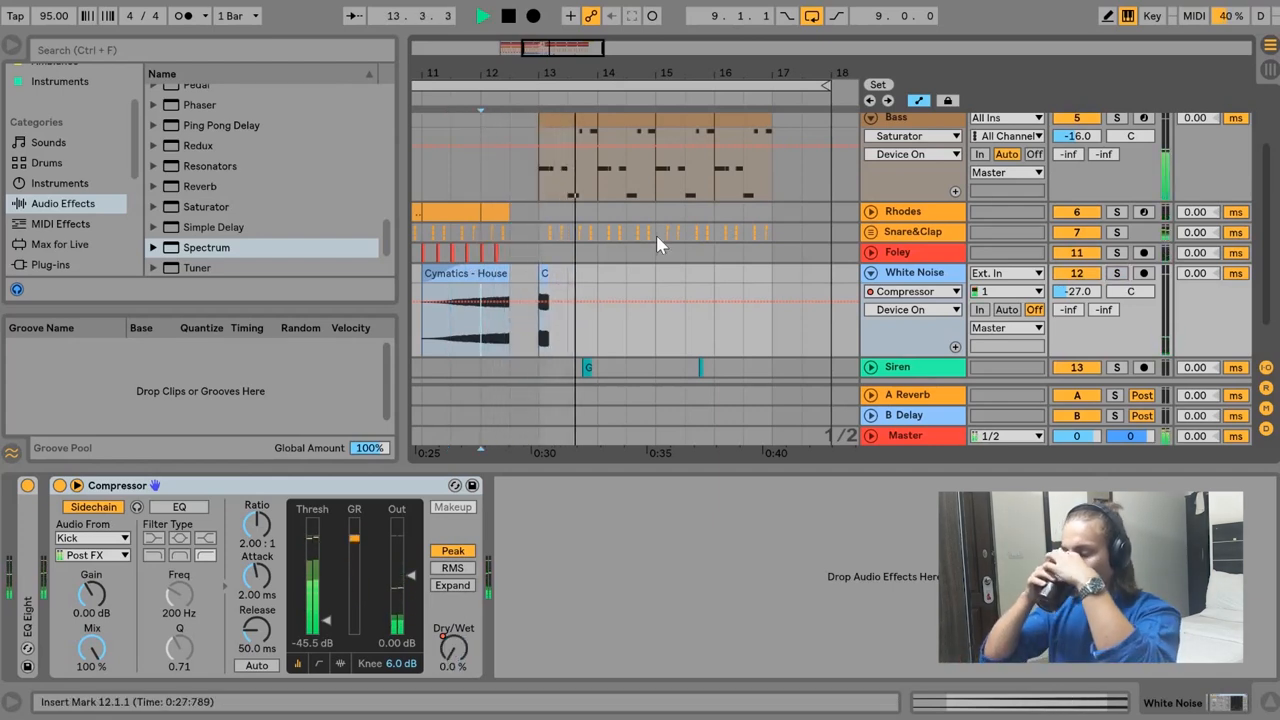
pyautogui.press('space')
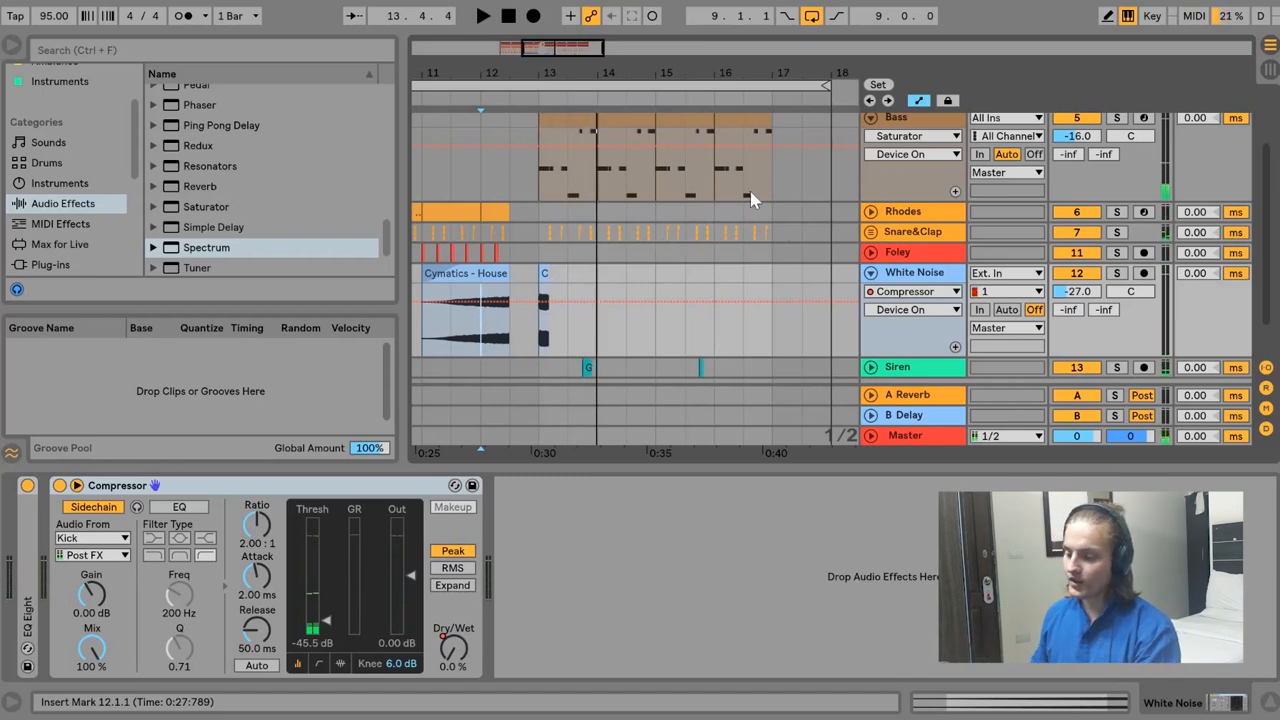
# Unfold the Siren track, select the Graves_fx_12 clip at 13.4, and examine its waveform.
pyautogui.scroll(-1, 560, 313)
pyautogui.click(568, 326)
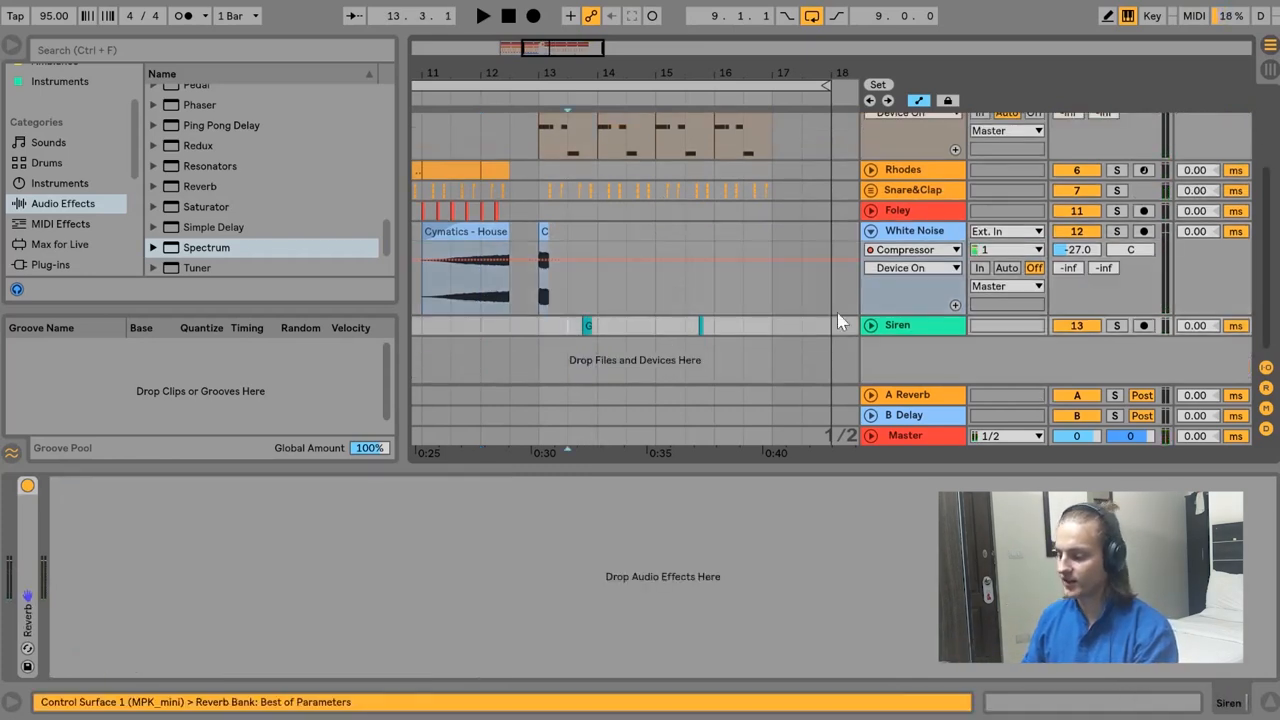
pyautogui.click(871, 326)
pyautogui.scroll(5, 575, 350)
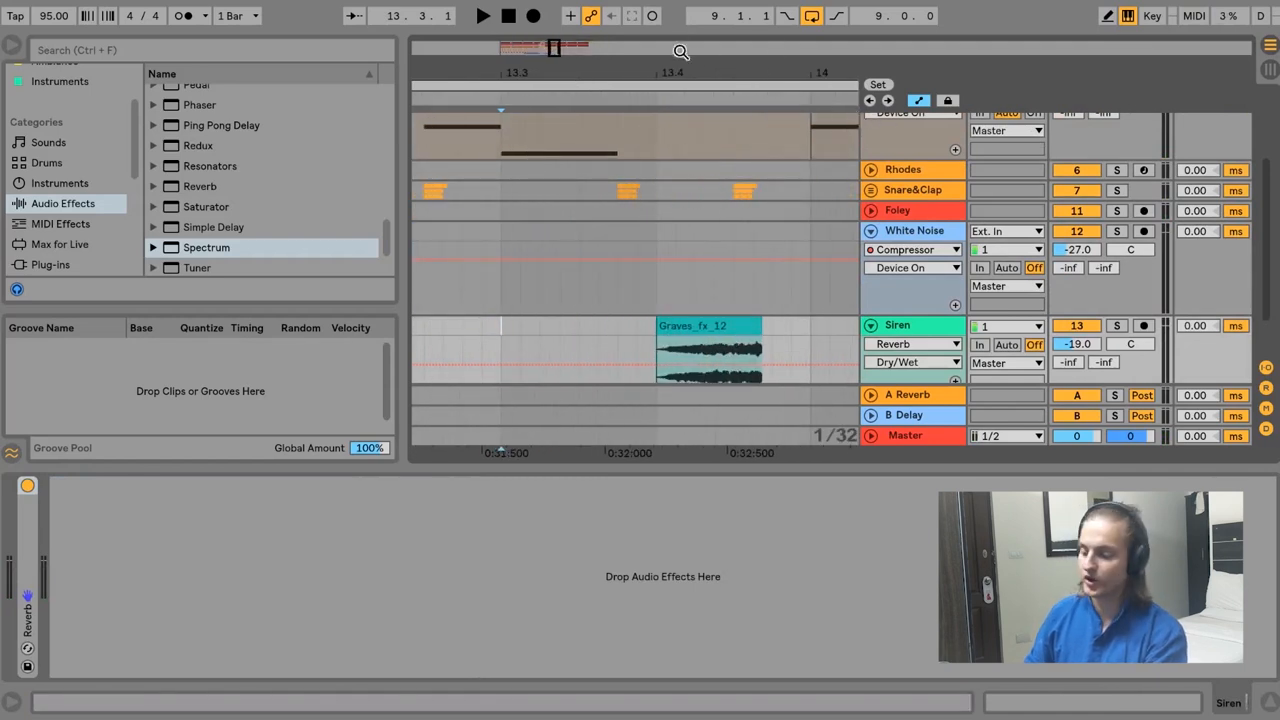
pyautogui.moveTo(679, 74); pyautogui.dragTo(620, 76)
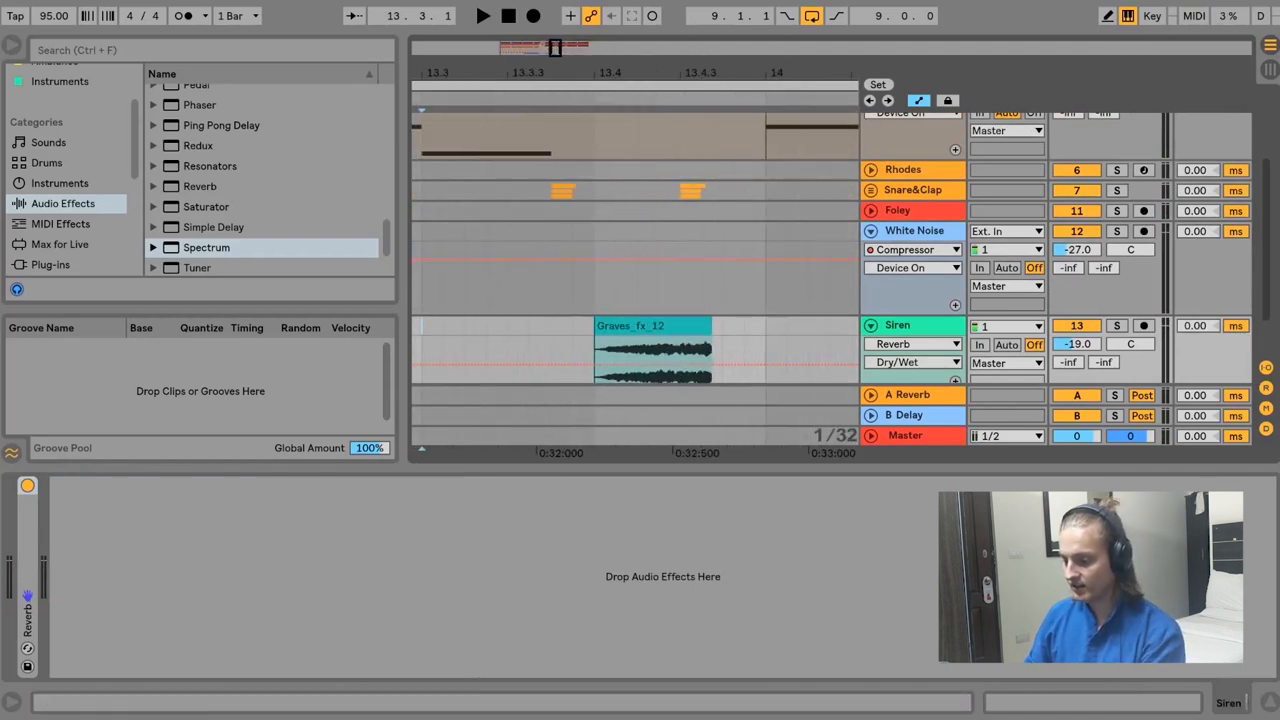
pyautogui.scroll(1, 650, 330)
pyautogui.click(586, 324)
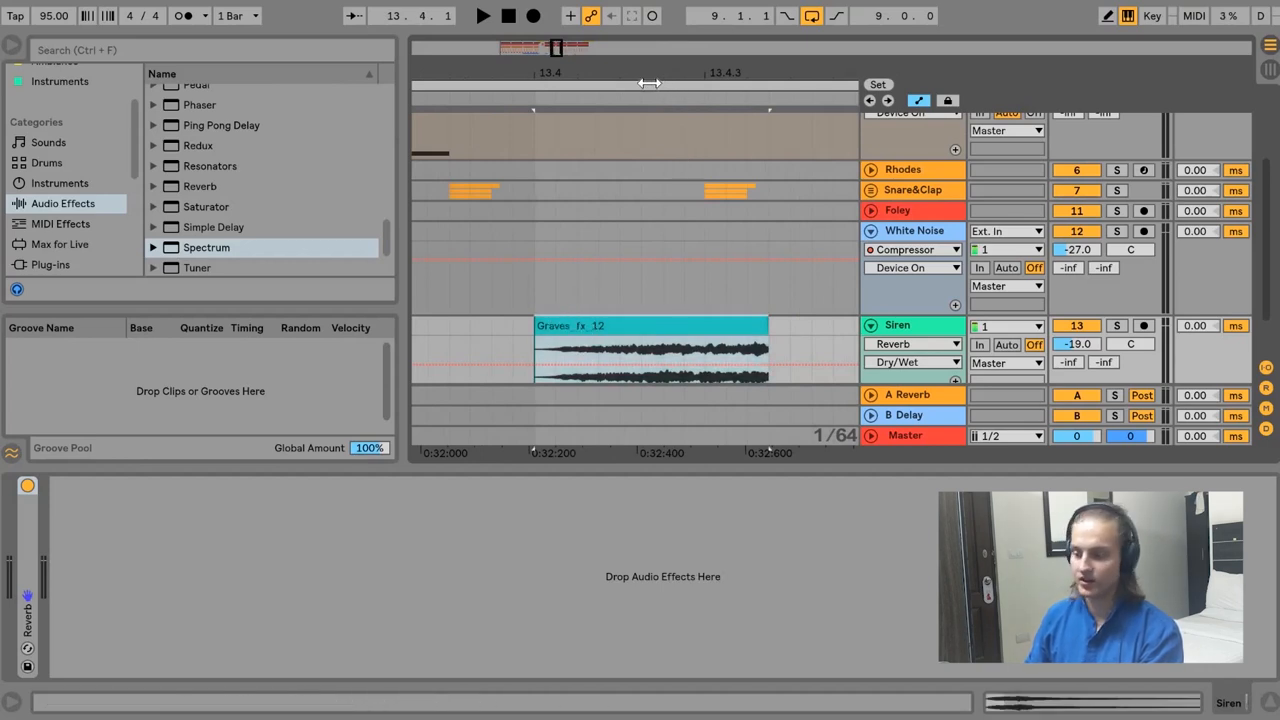
pyautogui.moveTo(622, 77); pyautogui.dragTo(551, 62)
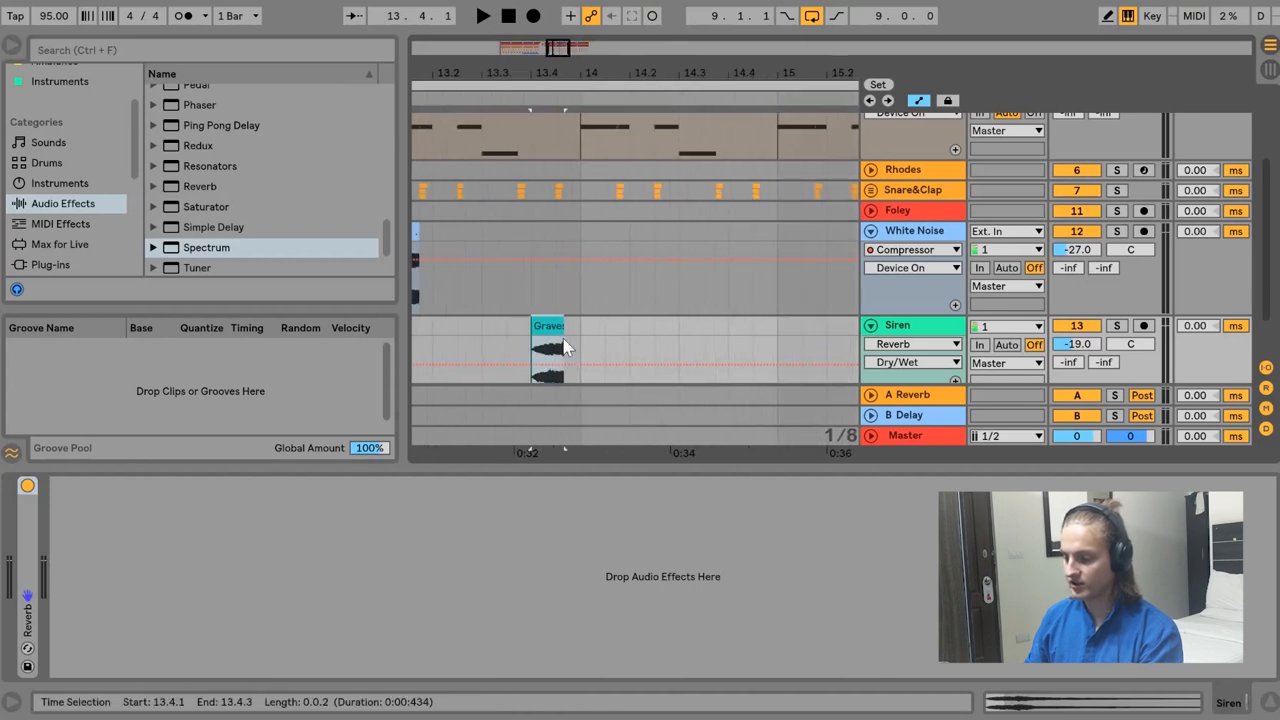
# Try extending the Siren's Graves_fx_12 clip at 13.4 to about 15.2, play it, and undo the extension.
pyautogui.moveTo(563, 326); pyautogui.dragTo(828, 352)
pyautogui.press('space')
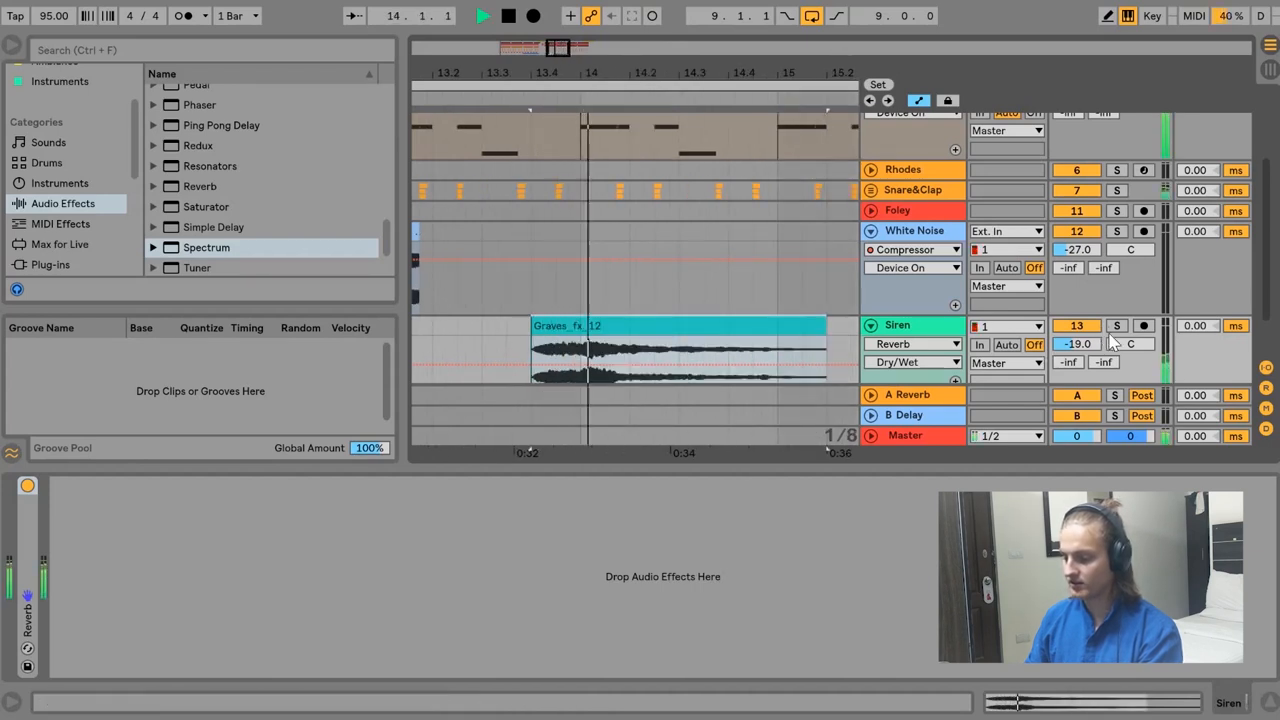
pyautogui.press('space')
pyautogui.hotkey('ctrl', 'z')
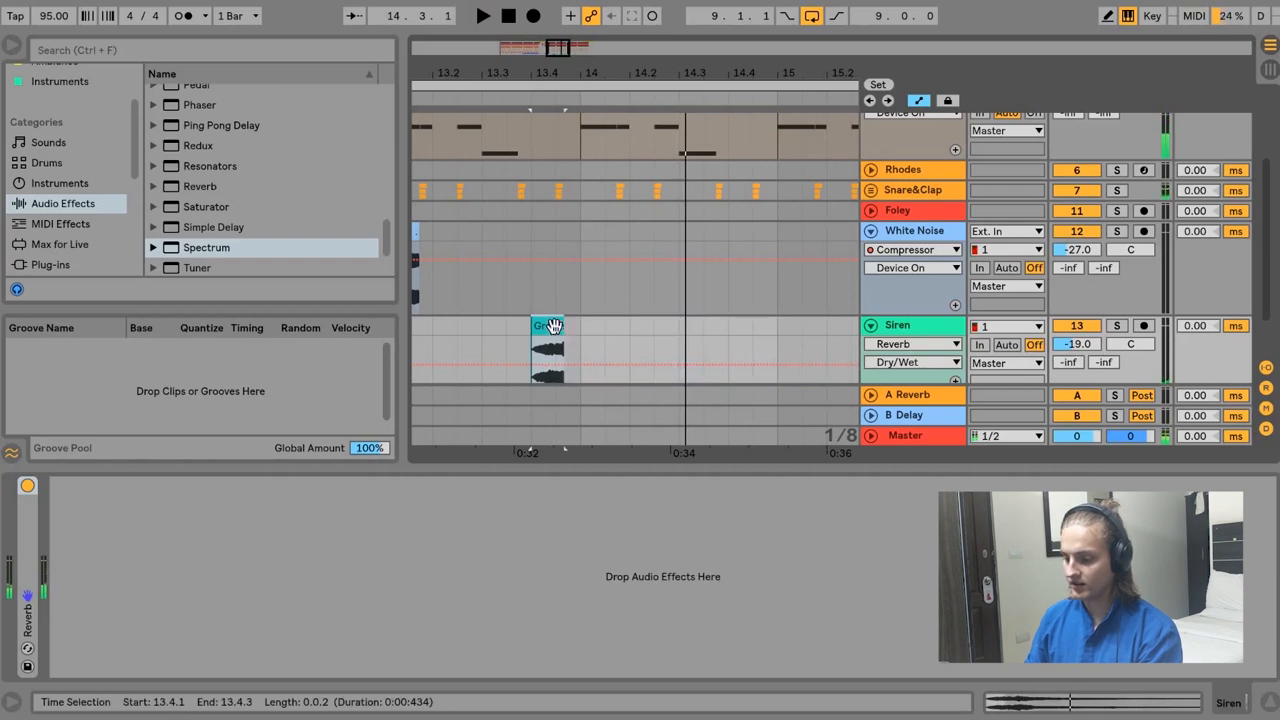
# Play the short Siren clip from 13.4 in the mix, and the second Siren clip from 15.3.1.
pyautogui.press('space')
pyautogui.press('space')
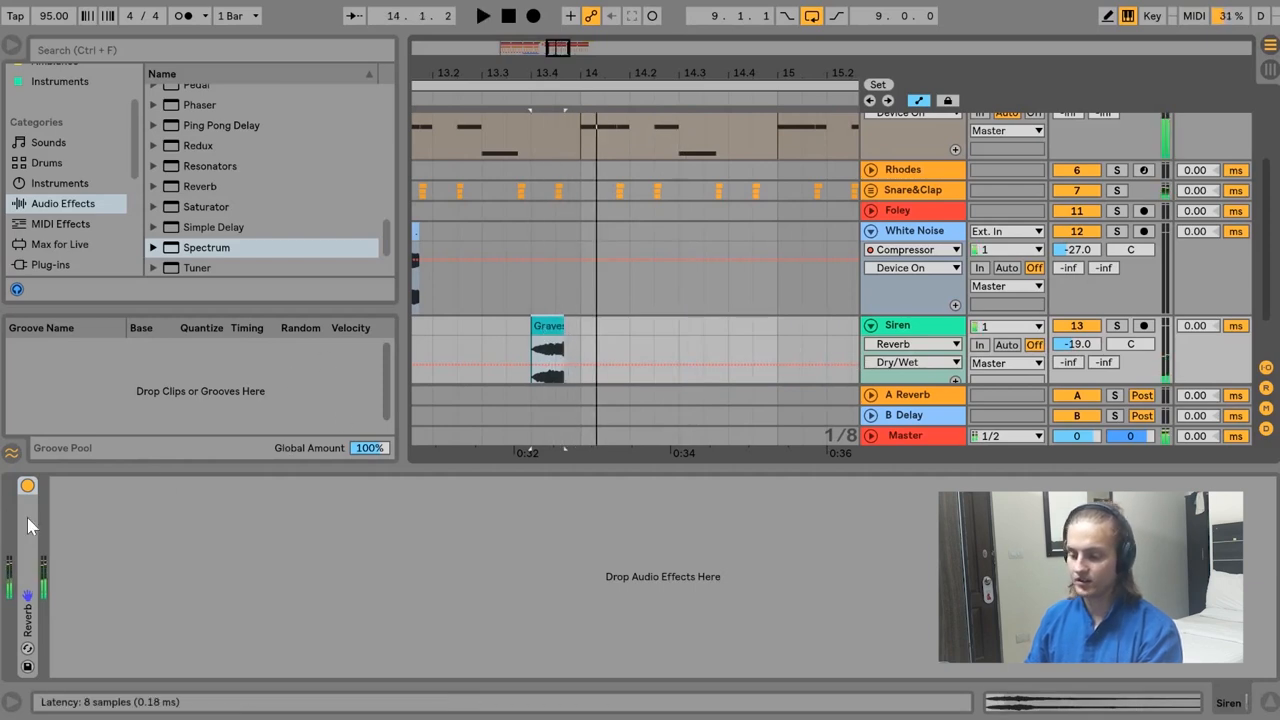
pyautogui.click(27, 520)
pyautogui.moveTo(558, 47); pyautogui.dragTo(580, 38)
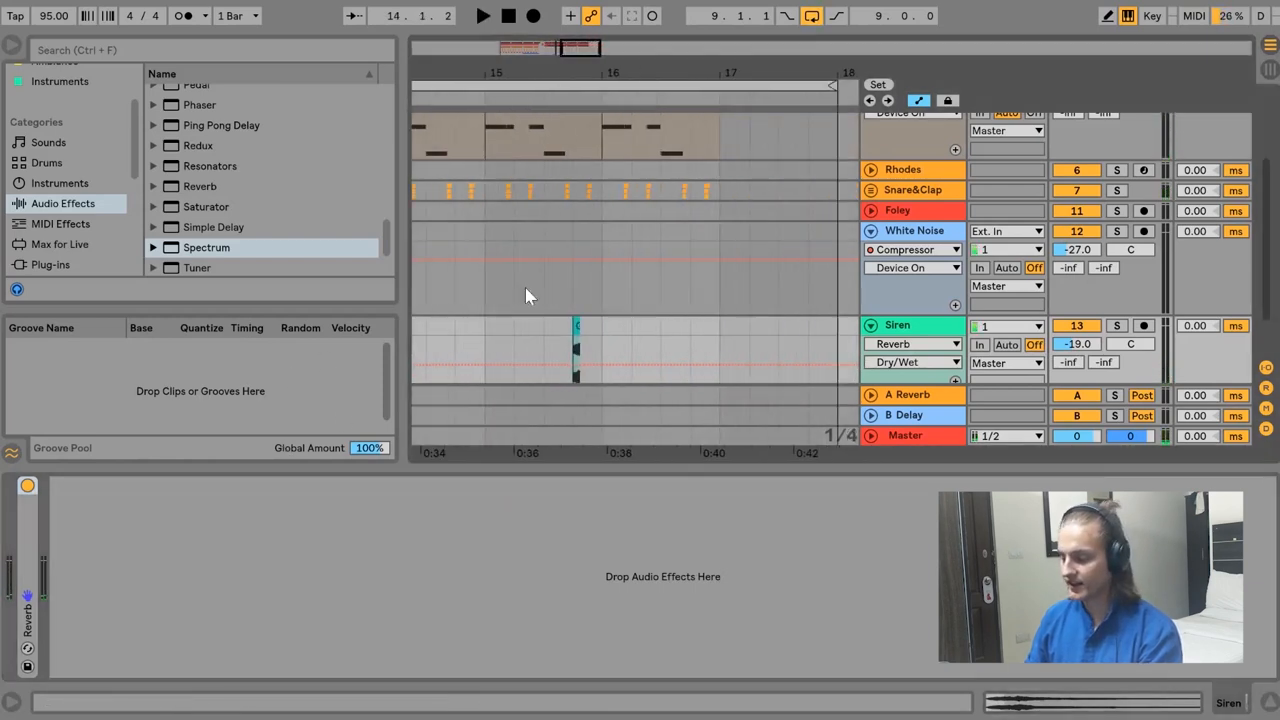
pyautogui.click(548, 320)
pyautogui.press('space')
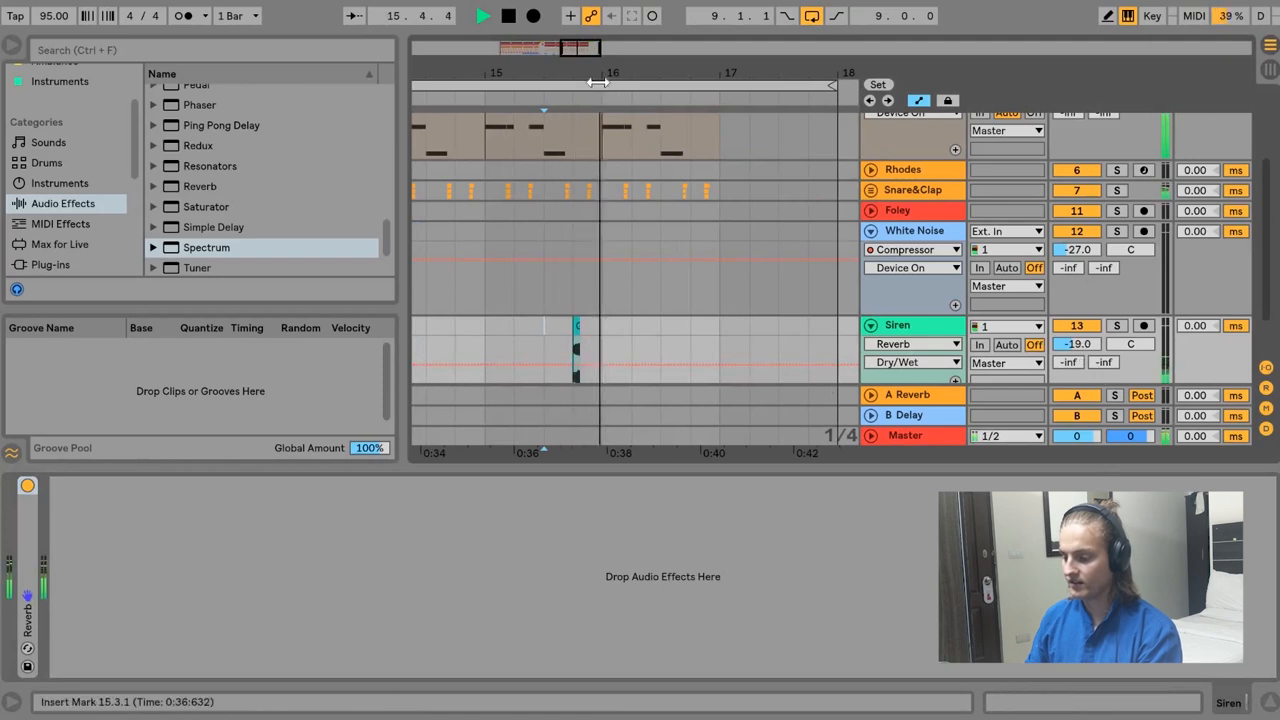
pyautogui.press('space')
# Open the sample view of the Siren's Graves_fx_12 clip at 15.4, and return to the arrangement with the track's devices.
pyautogui.moveTo(571, 74); pyautogui.dragTo(679, 268)
pyautogui.doubleClick(683, 327)
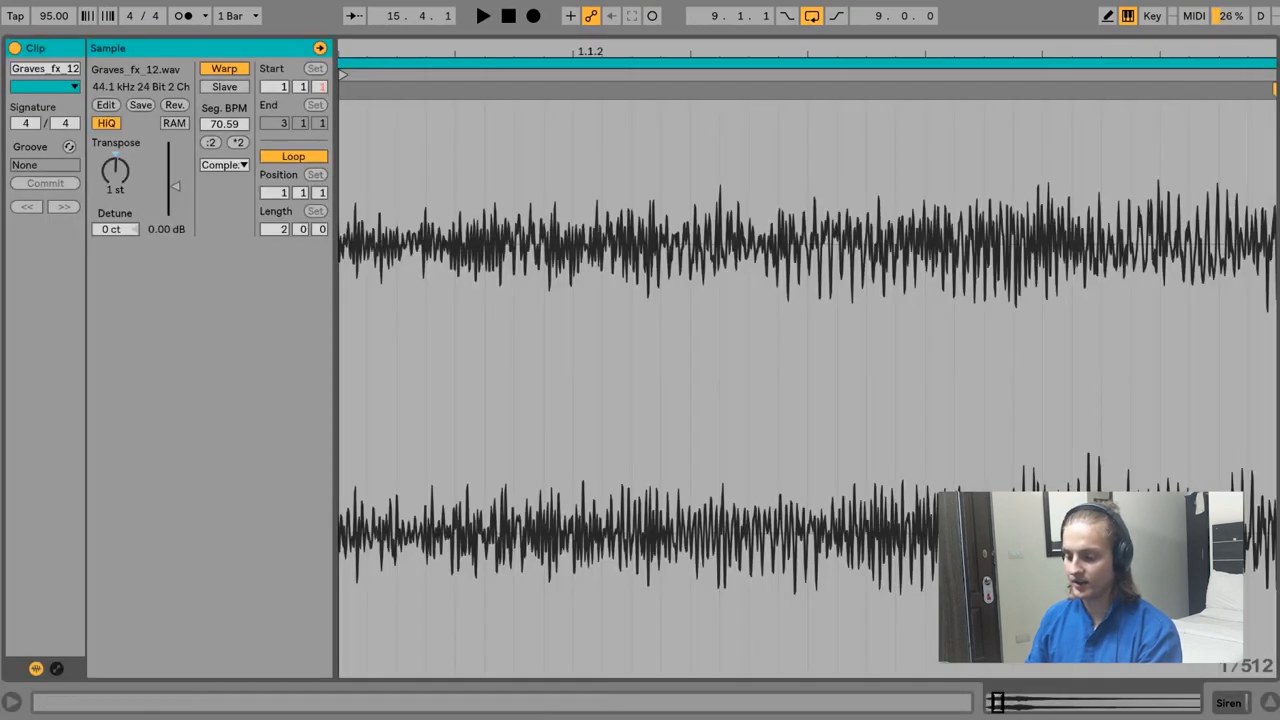
pyautogui.click(1235, 705)
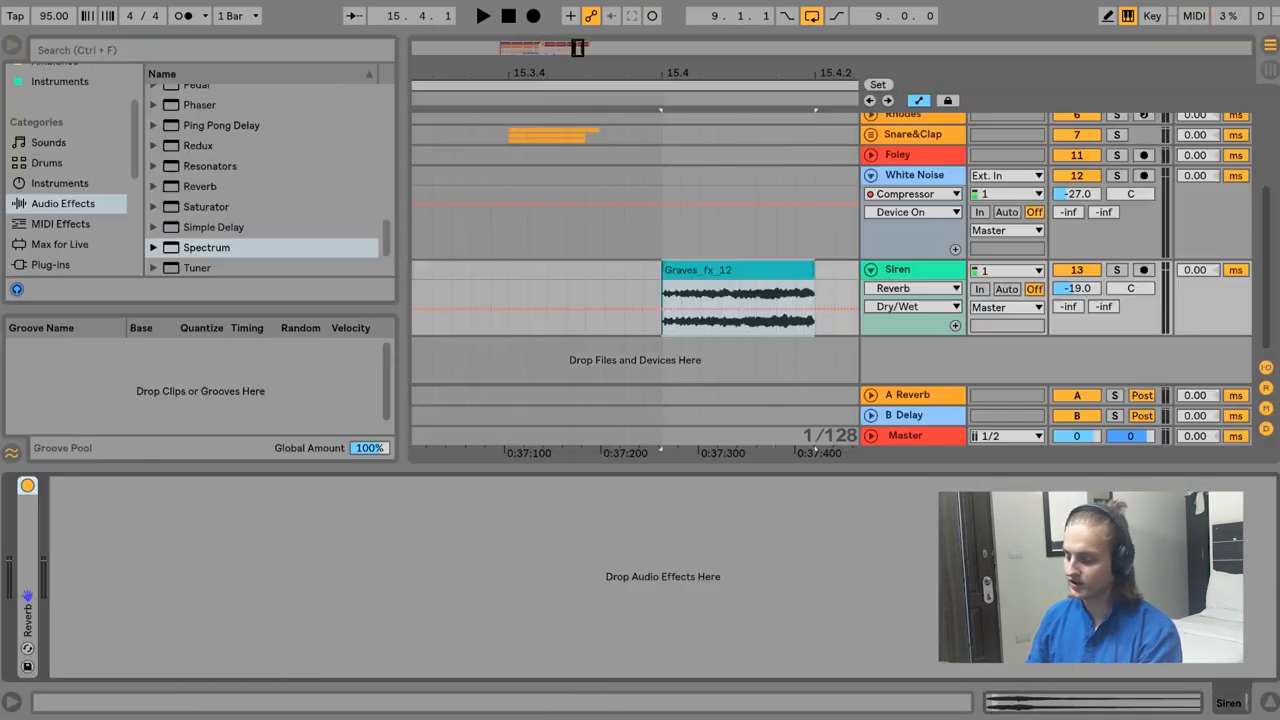
# Fold the Siren and White Noise tracks to get back to the overview of the whole arrangement.
pyautogui.moveTo(658, 69); pyautogui.dragTo(864, 60)
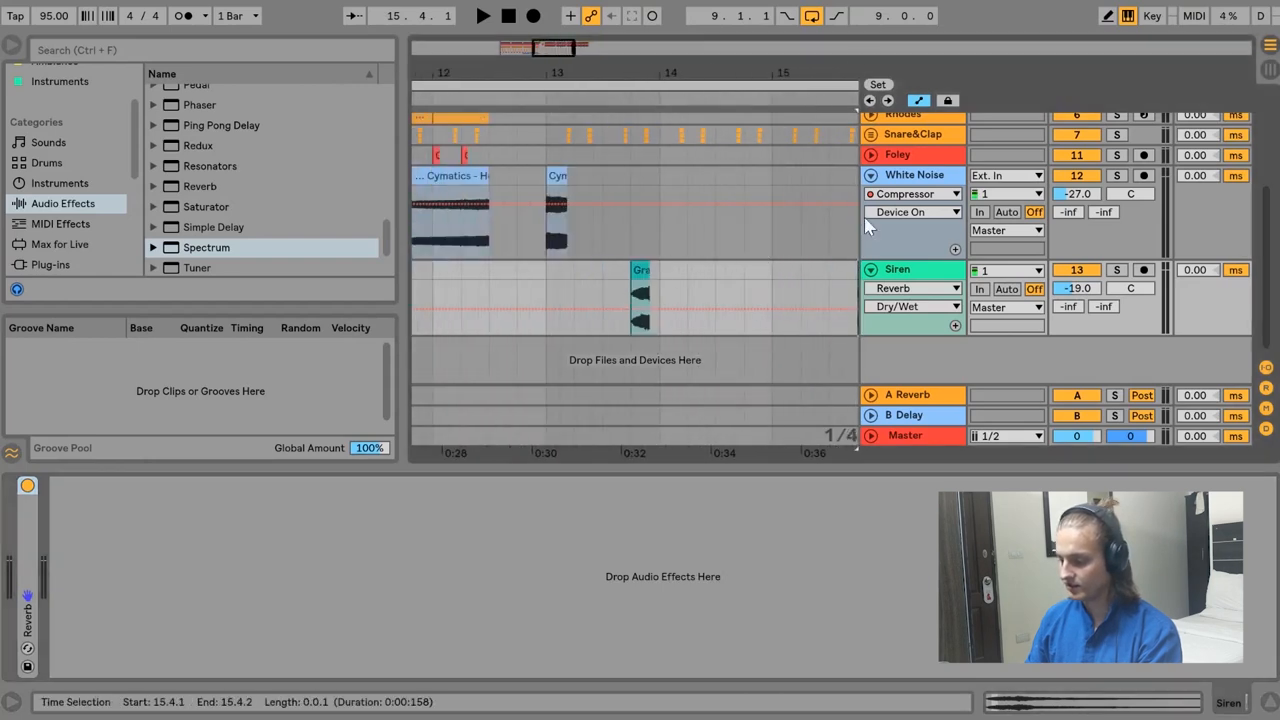
pyautogui.press('-')
pyautogui.click(871, 270)
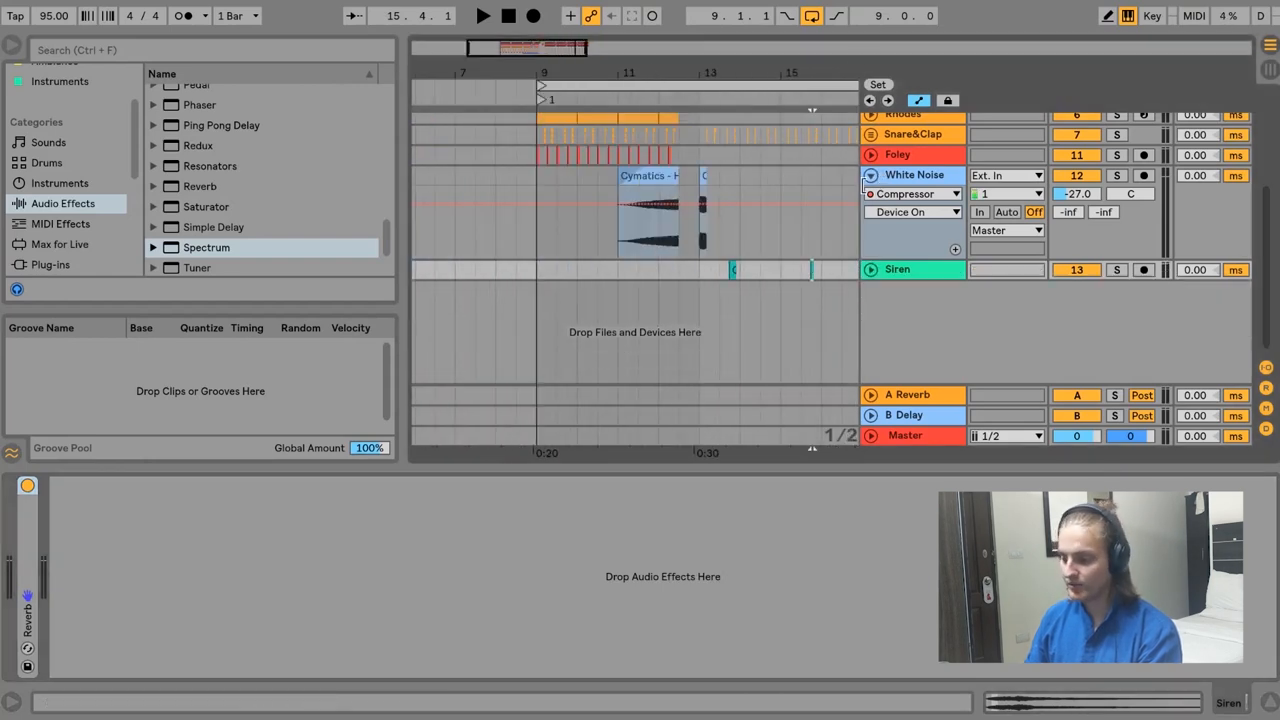
pyautogui.click(871, 175)
pyautogui.scroll(4, 1037, 209)
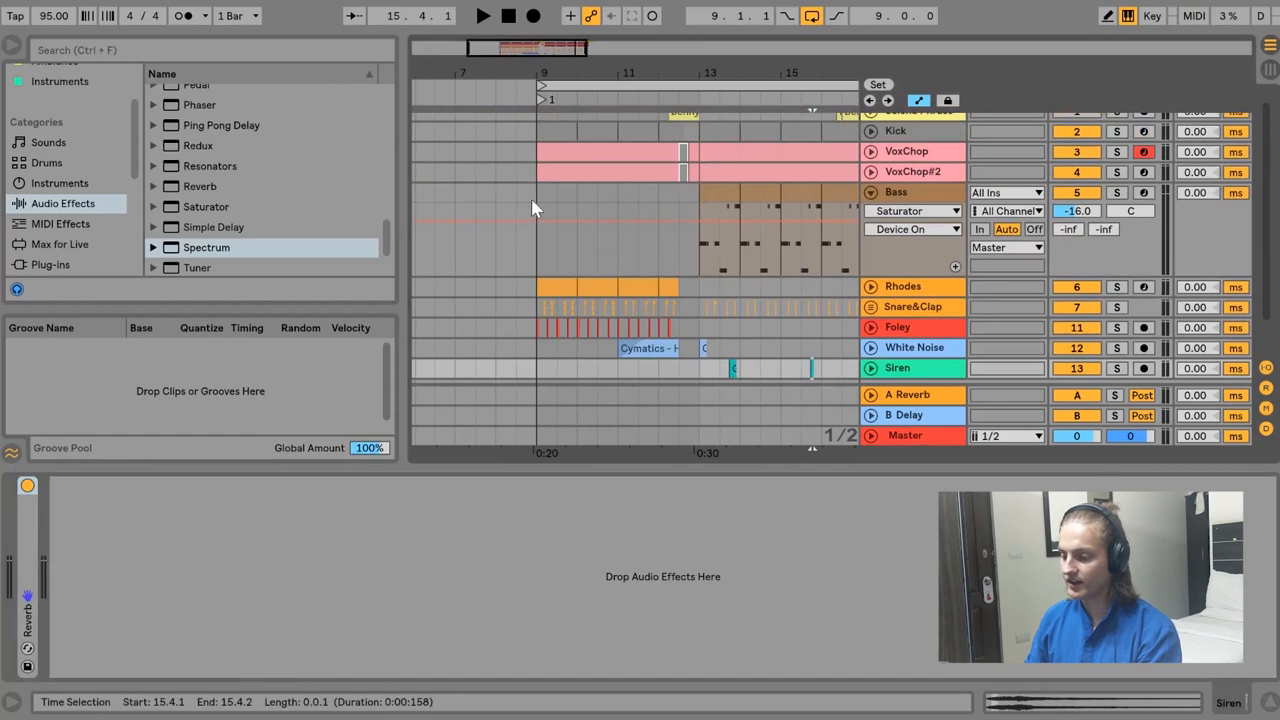
# Set the insert marker to 9.1.1 on the Bass track, and unfold the Kick track's automation lanes.
pyautogui.click(552, 197)
pyautogui.click(567, 186)
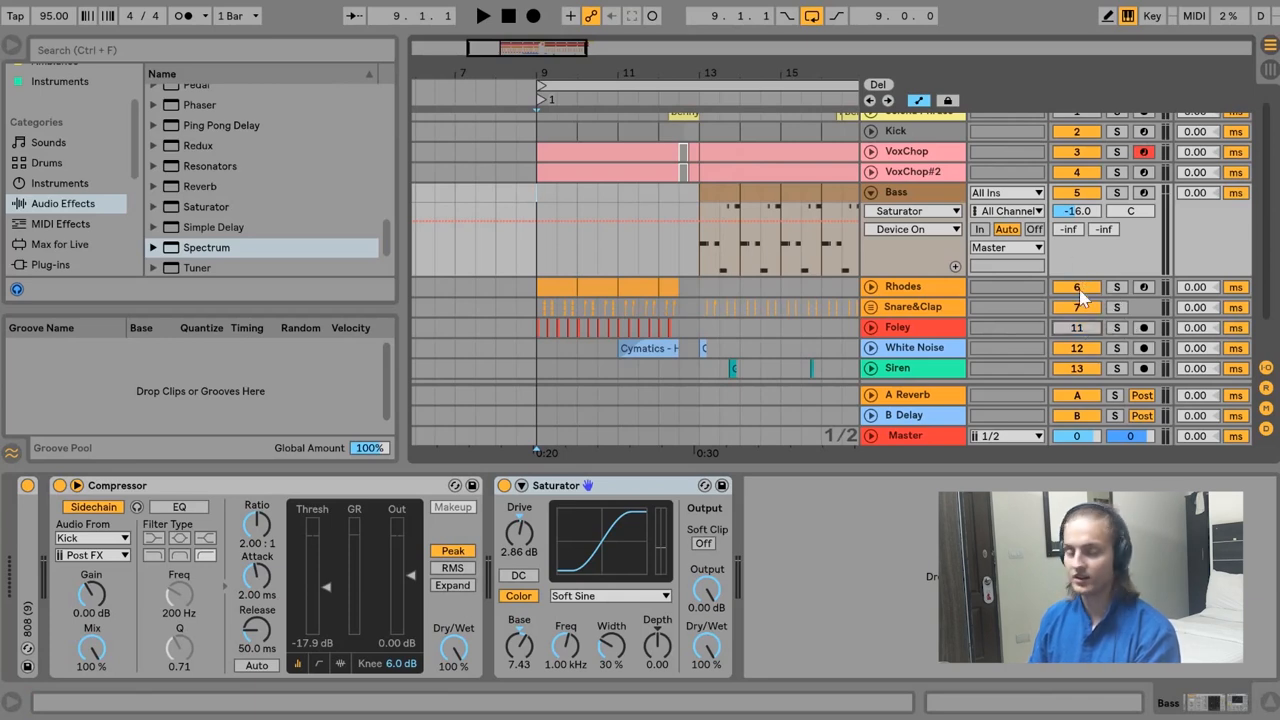
pyautogui.scroll(1, 740, 150)
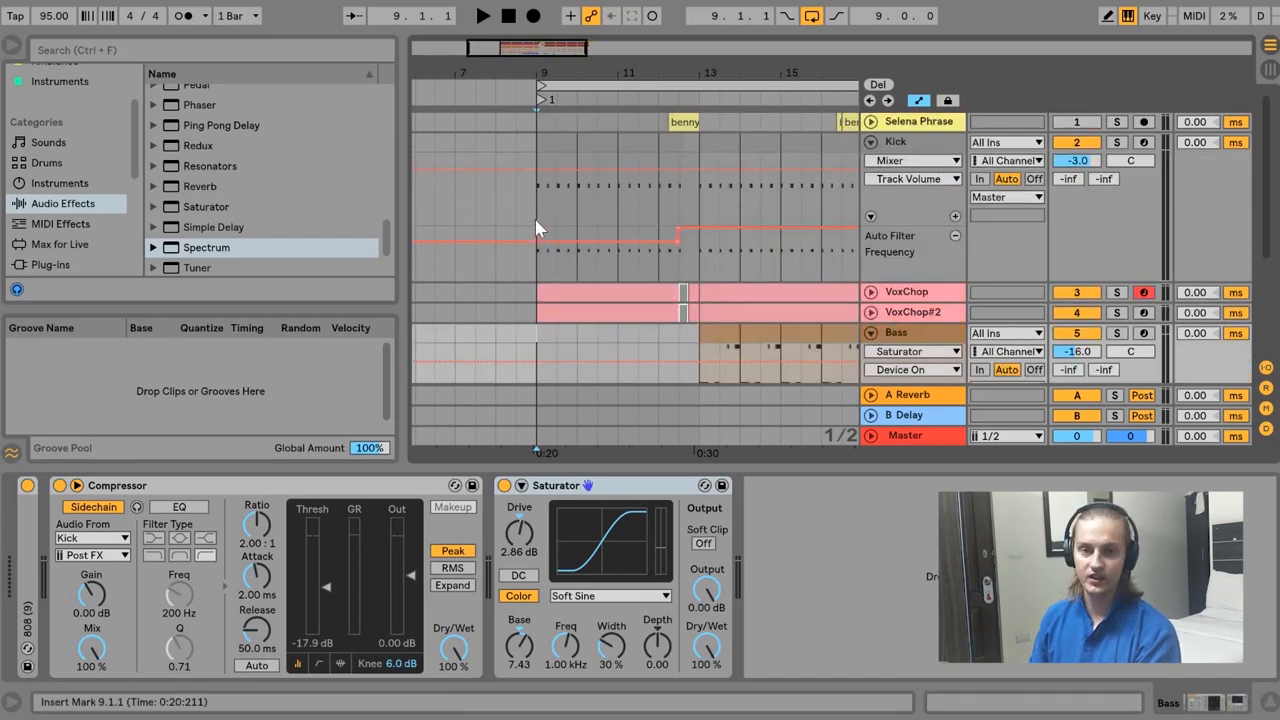
# Play the Kick track soloed from 9.1.1, and turn its solo off again.
pyautogui.click(538, 206)
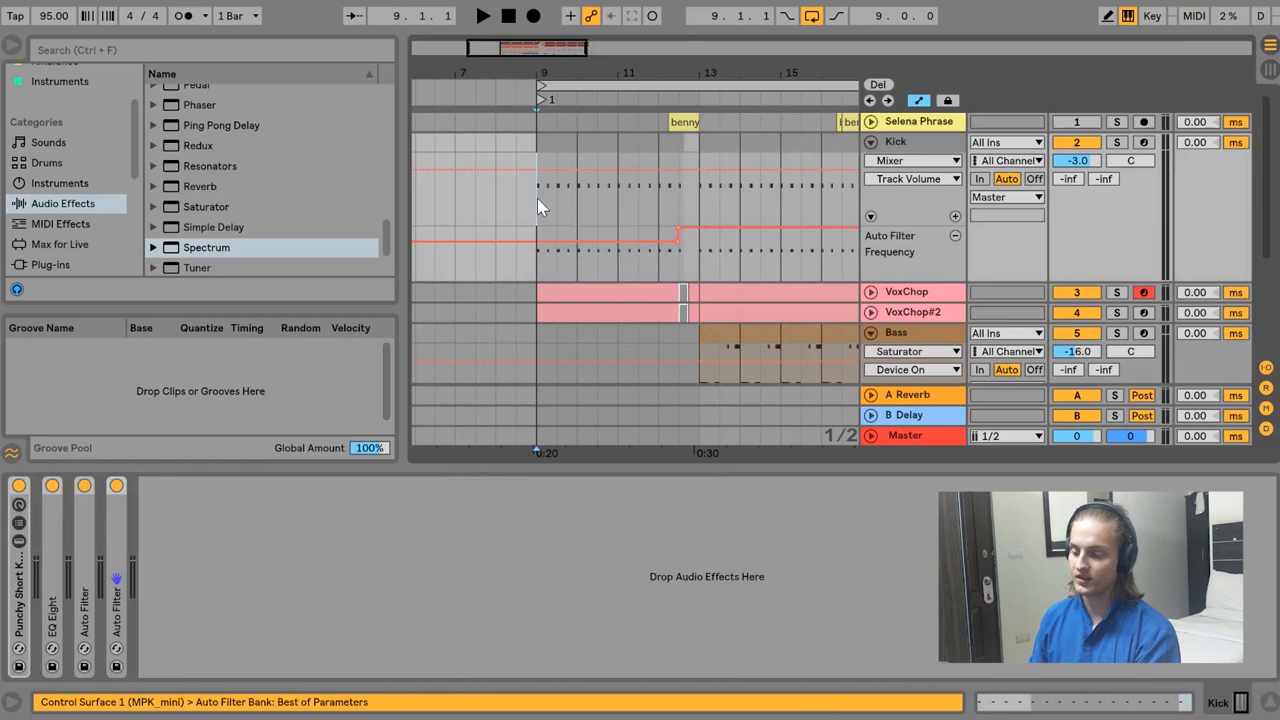
pyautogui.click(1118, 143)
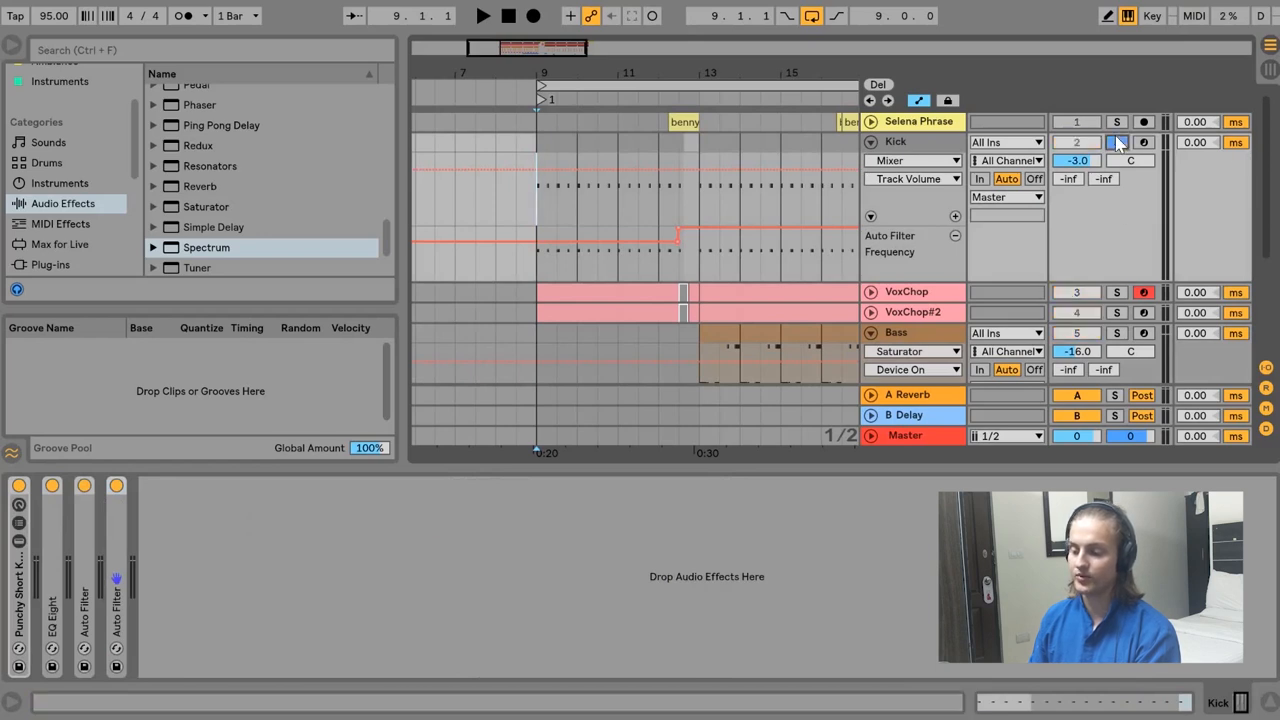
pyautogui.press('space')
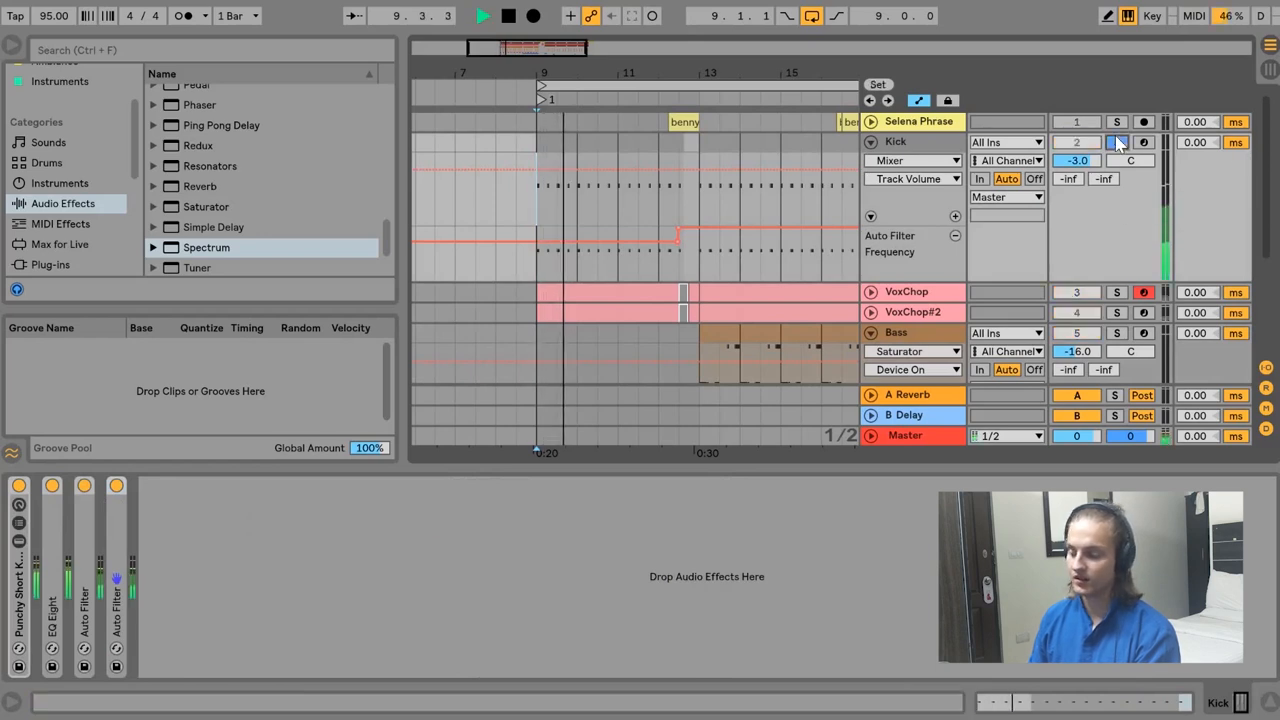
pyautogui.scroll(-1, 1119, 135)
pyautogui.click(1117, 121)
pyautogui.scroll(-3, 1086, 275)
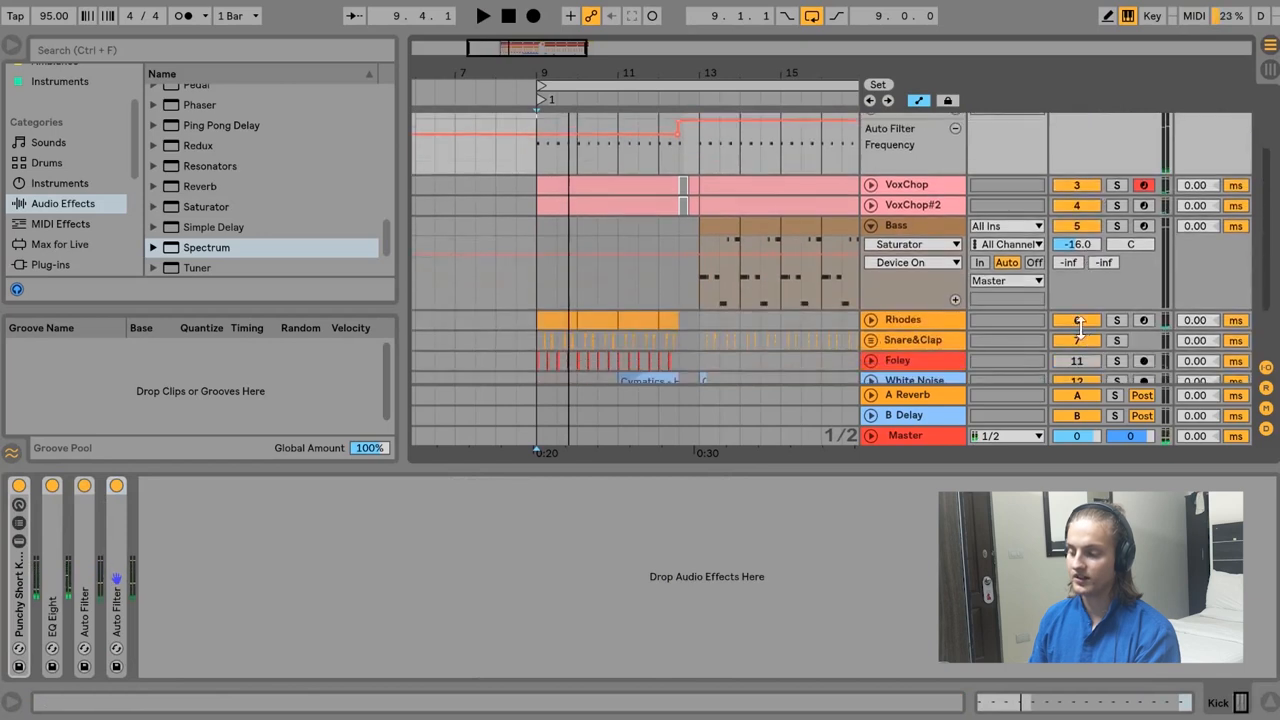
pyautogui.press('space')
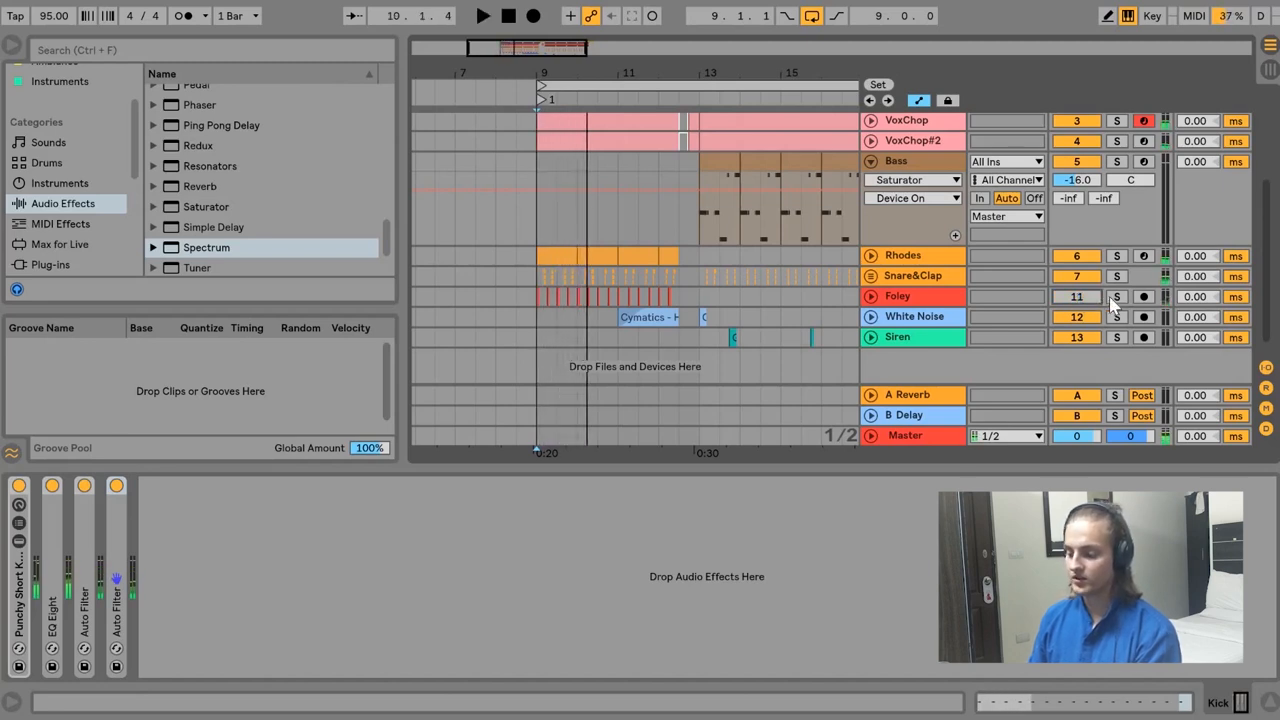
# Play the Foley track soloed from 9.1.1, and switch its solo off.
pyautogui.click(1116, 297)
pyautogui.press('space')
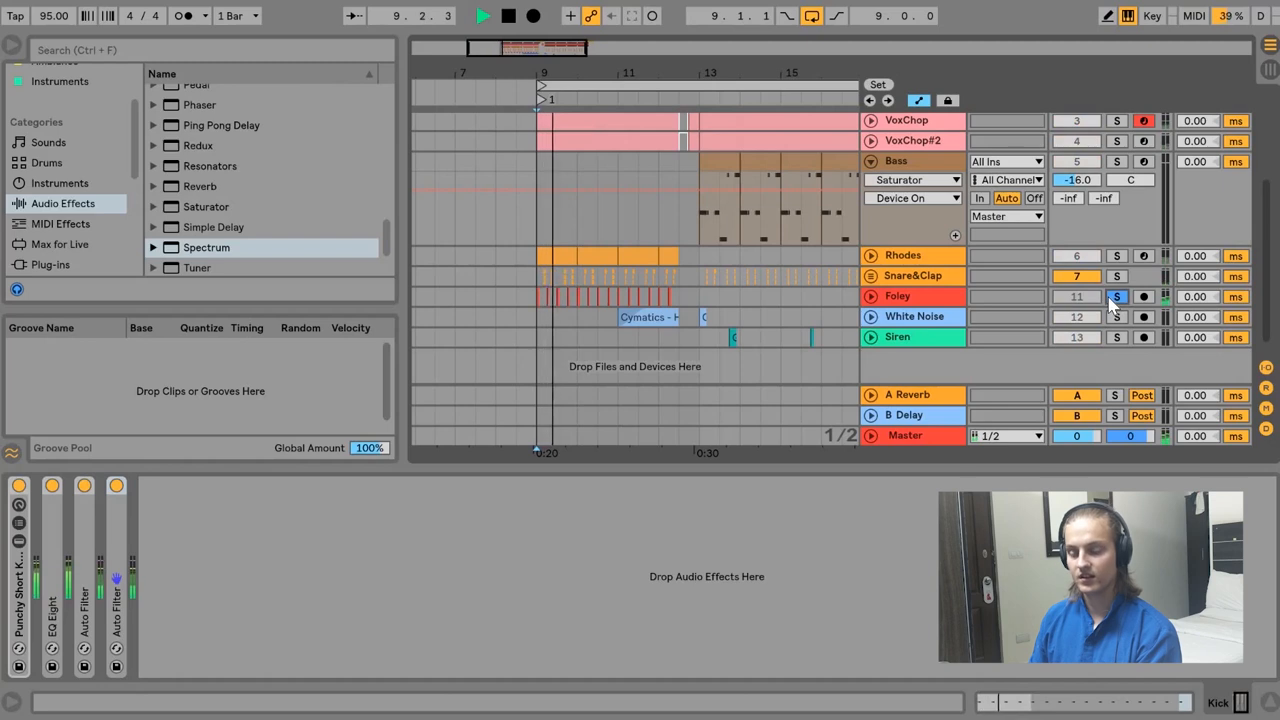
pyautogui.click(1112, 304)
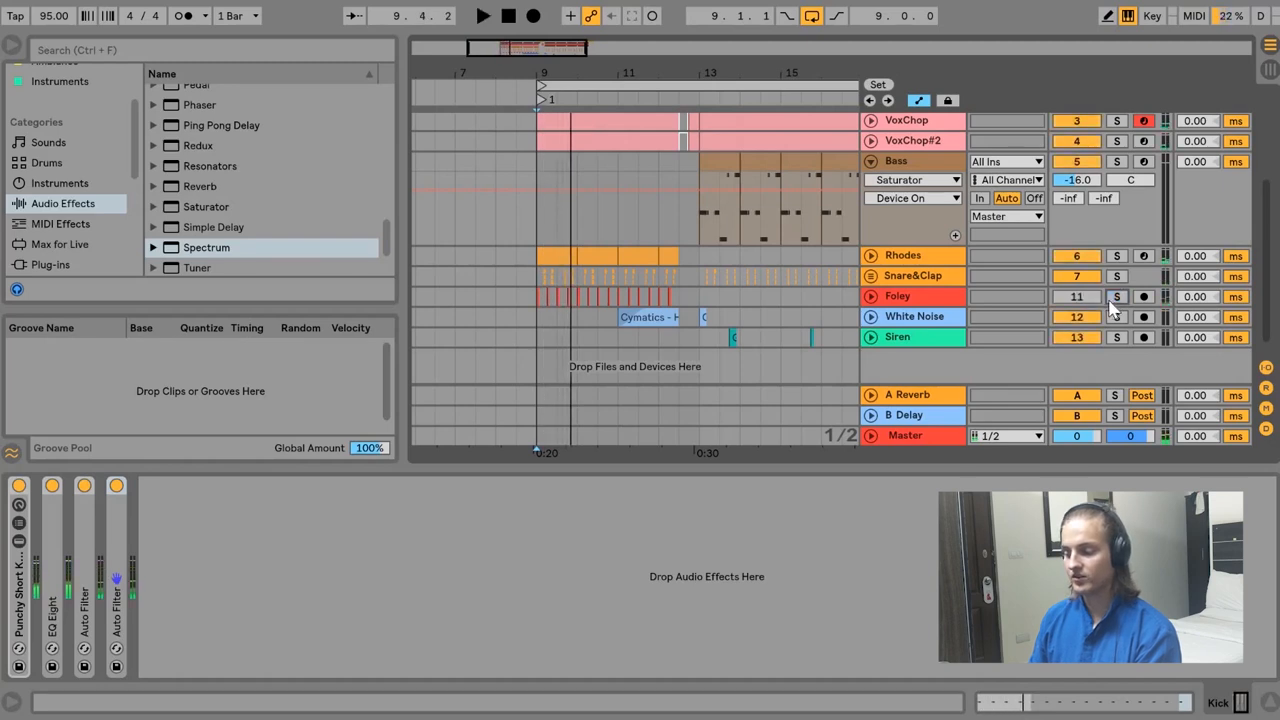
# Compare the soloed Kick with the soloed Foley from 9.1.1, and unfold the Foley track.
pyautogui.scroll(5, 1115, 300)
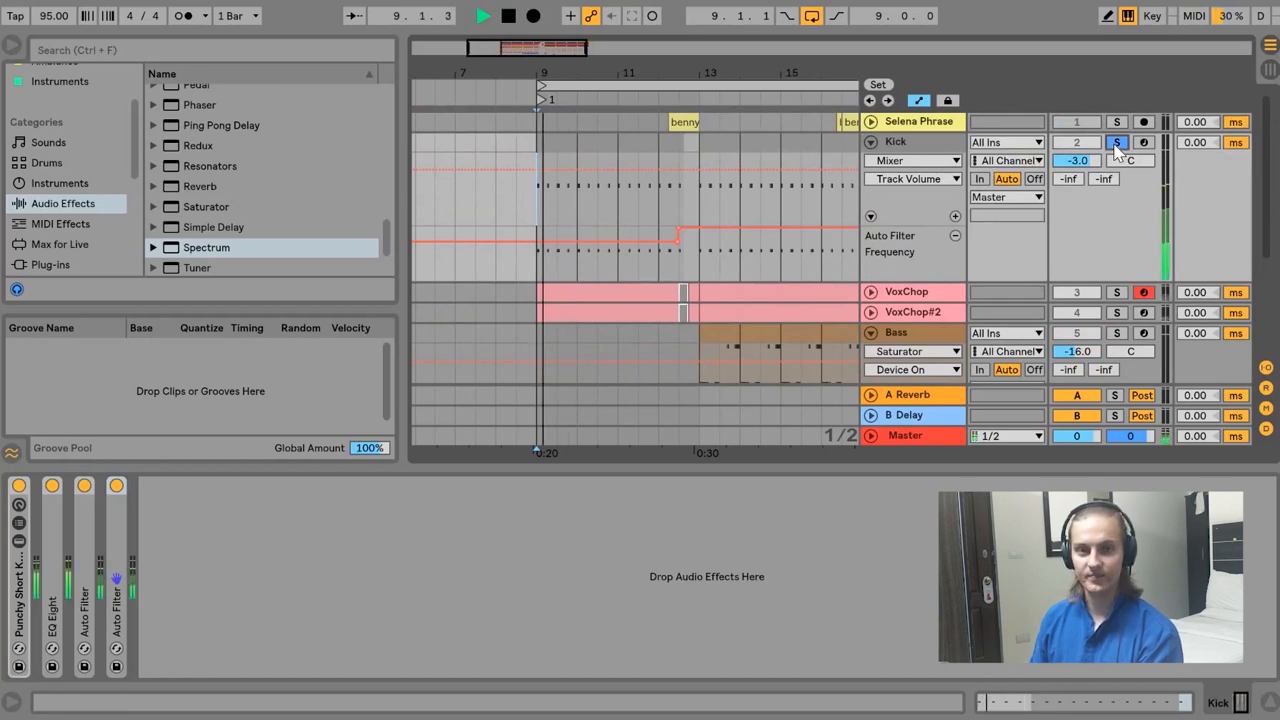
pyautogui.scroll(-4, 843, 311)
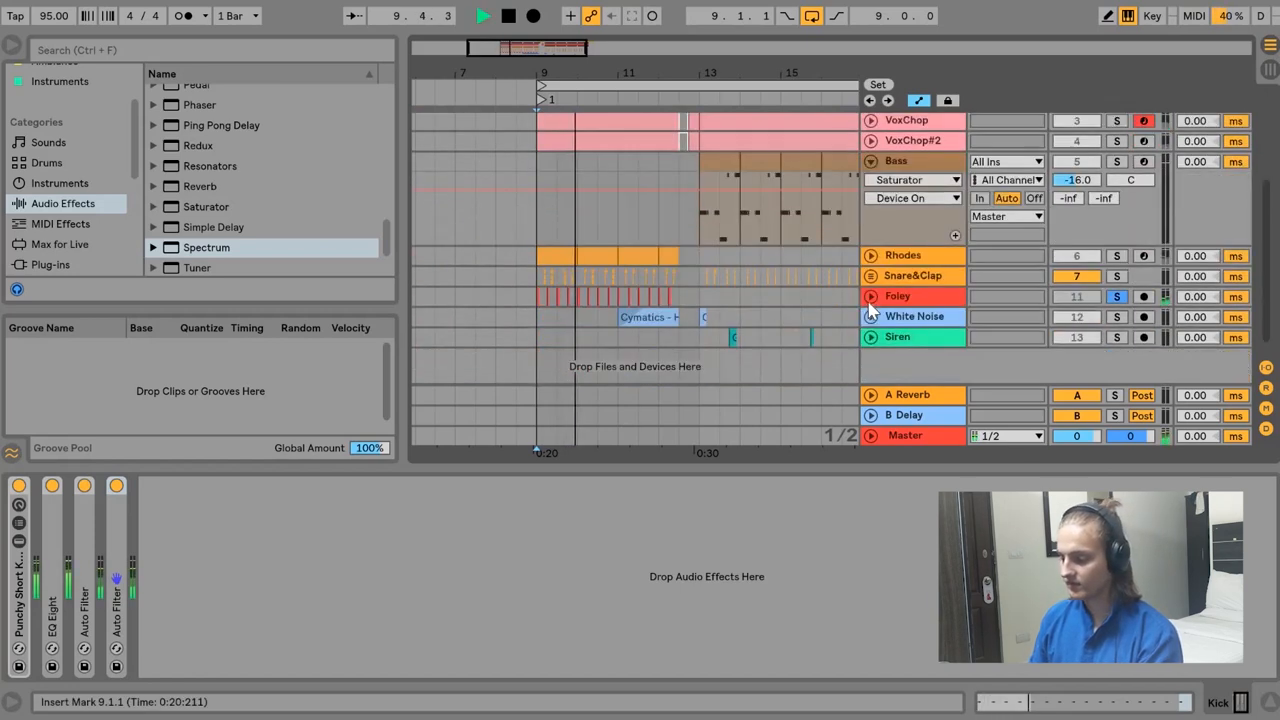
pyautogui.click(870, 296)
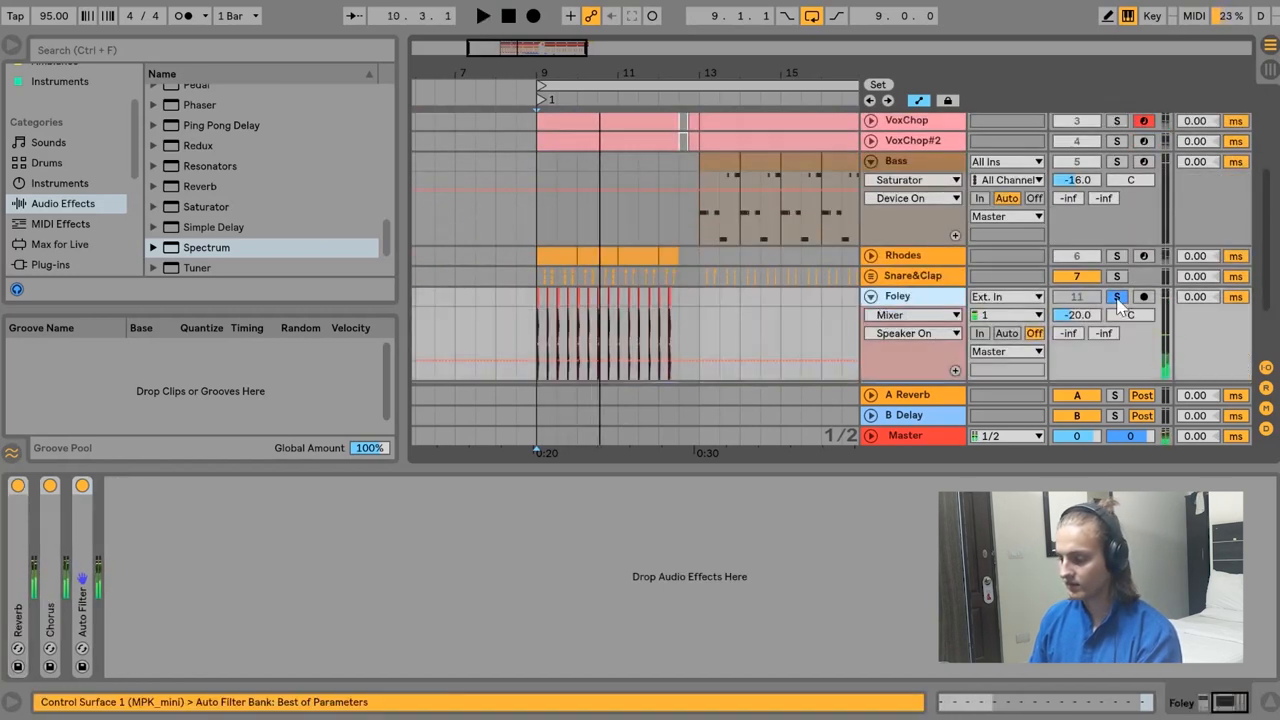
pyautogui.click(1118, 298)
# Duplicate a one-bar pattern of Foley clips along the Foley track through bar 12, and delete the surplus at the end.
pyautogui.moveTo(562, 73); pyautogui.dragTo(477, 294)
pyautogui.click(621, 298)
pyautogui.press('-')
pyautogui.hotkey('ctrl', 'd')
pyautogui.hotkey('ctrl', 'd')
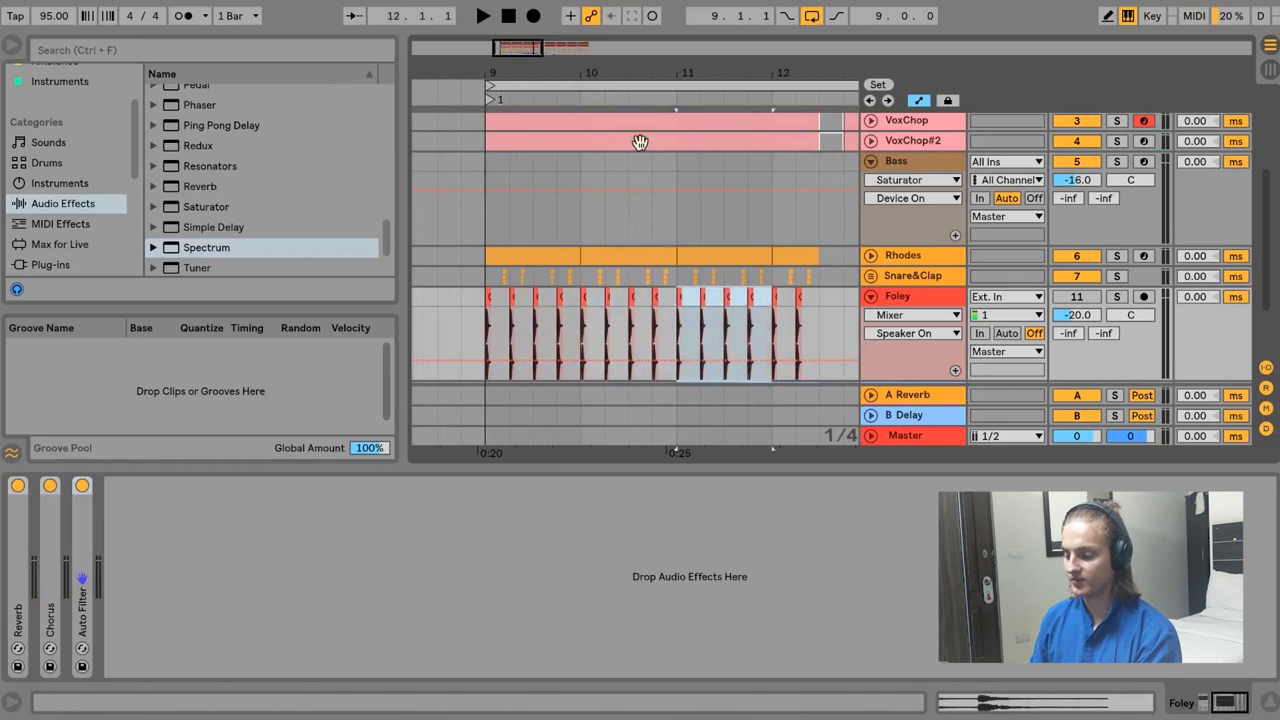
pyautogui.hotkey('ctrl', 'd')
pyautogui.moveTo(806, 310); pyautogui.dragTo(720, 313)
pyautogui.press('Delete')
# Copy the first Foley clip from 9.1.1 to 8.4.2, and turn off Warp for the copy.
pyautogui.moveTo(525, 73)
pyautogui.mouseDown()
pyautogui.moveTo(504, 63)
pyautogui.moveTo(594, 337)
pyautogui.mouseUp()
pyautogui.click(594, 337)
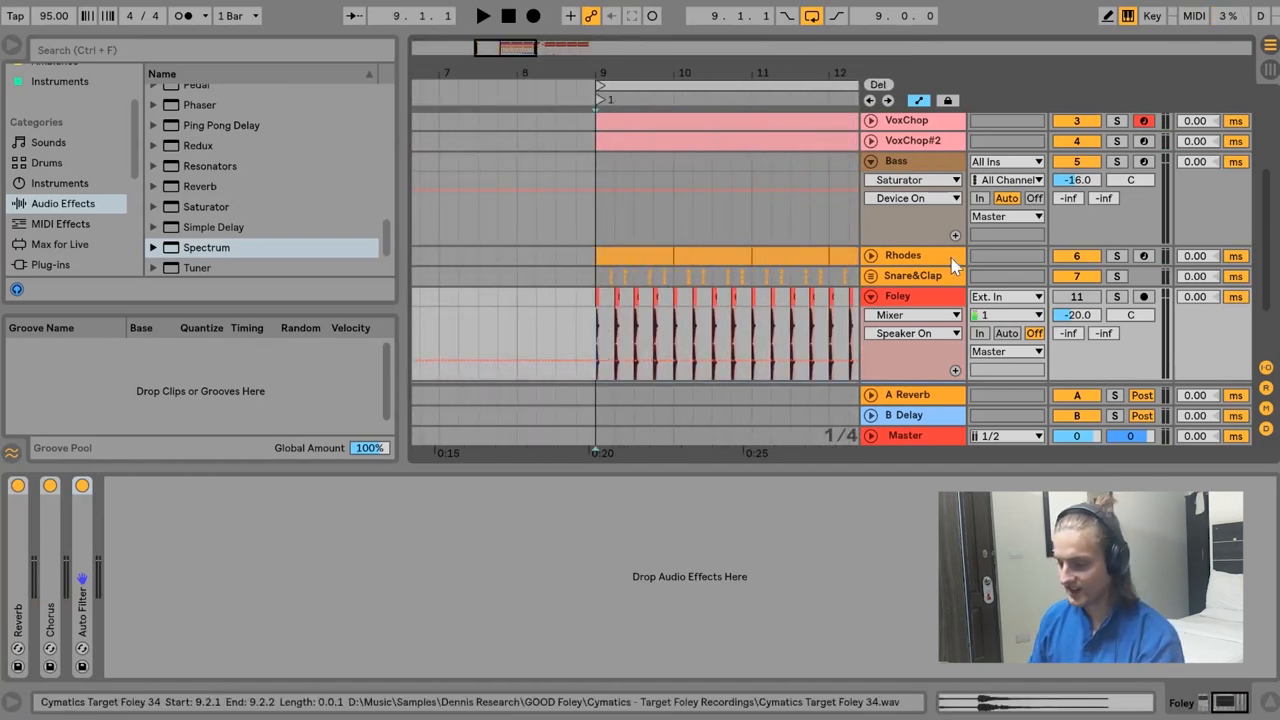
pyautogui.moveTo(597, 74); pyautogui.dragTo(547, 211)
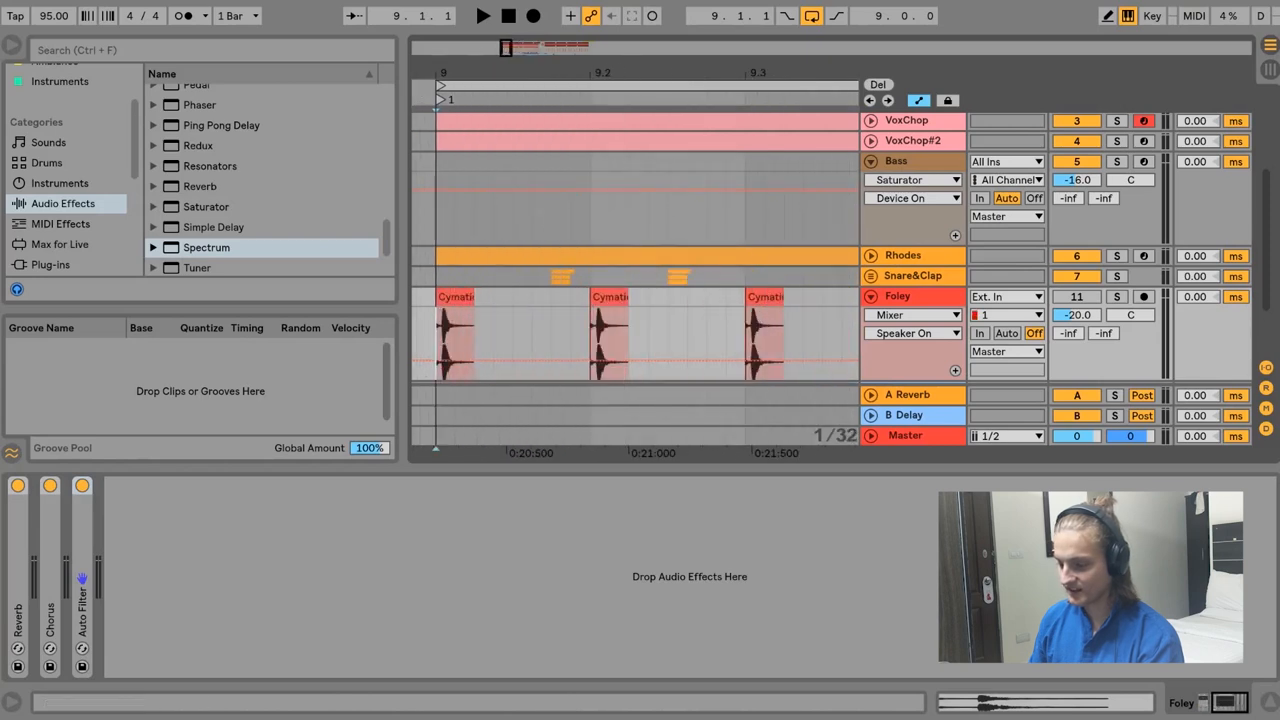
pyautogui.moveTo(440, 74); pyautogui.dragTo(731, 145)
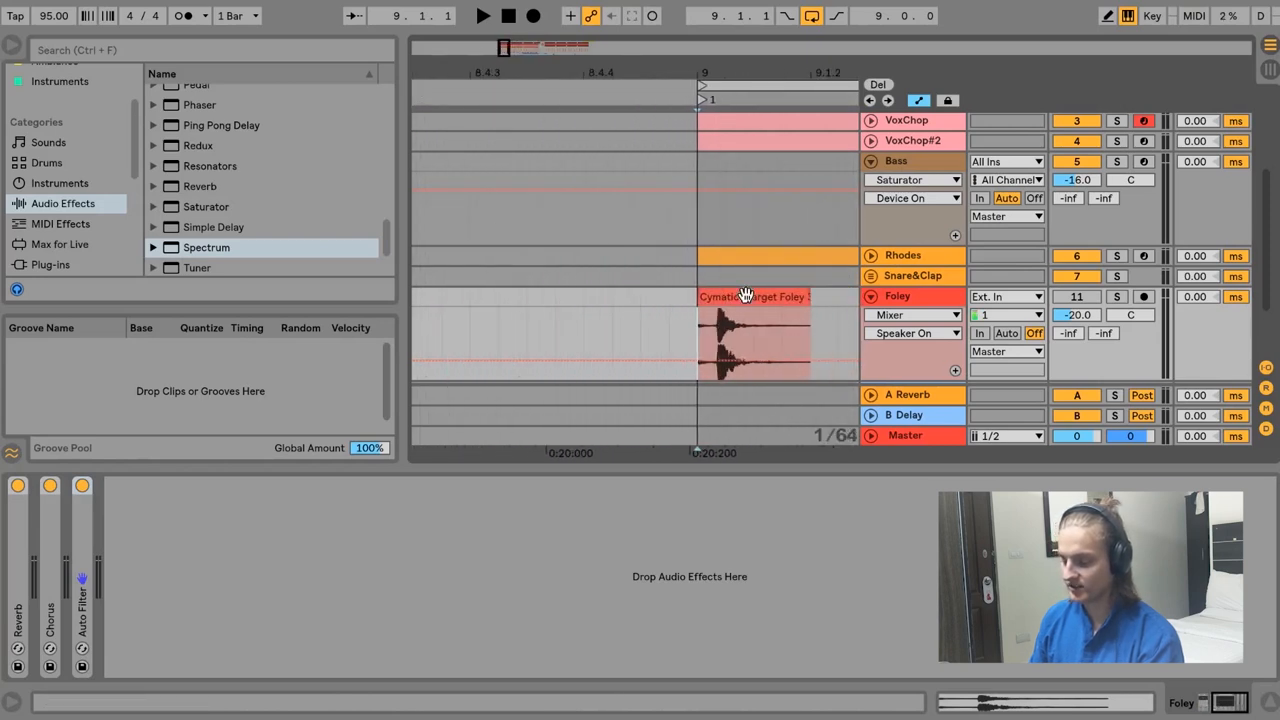
pyautogui.moveTo(748, 297); pyautogui.dragTo(634, 290)
pyautogui.hotkey('shift', 'Tab')
pyautogui.click(226, 69)
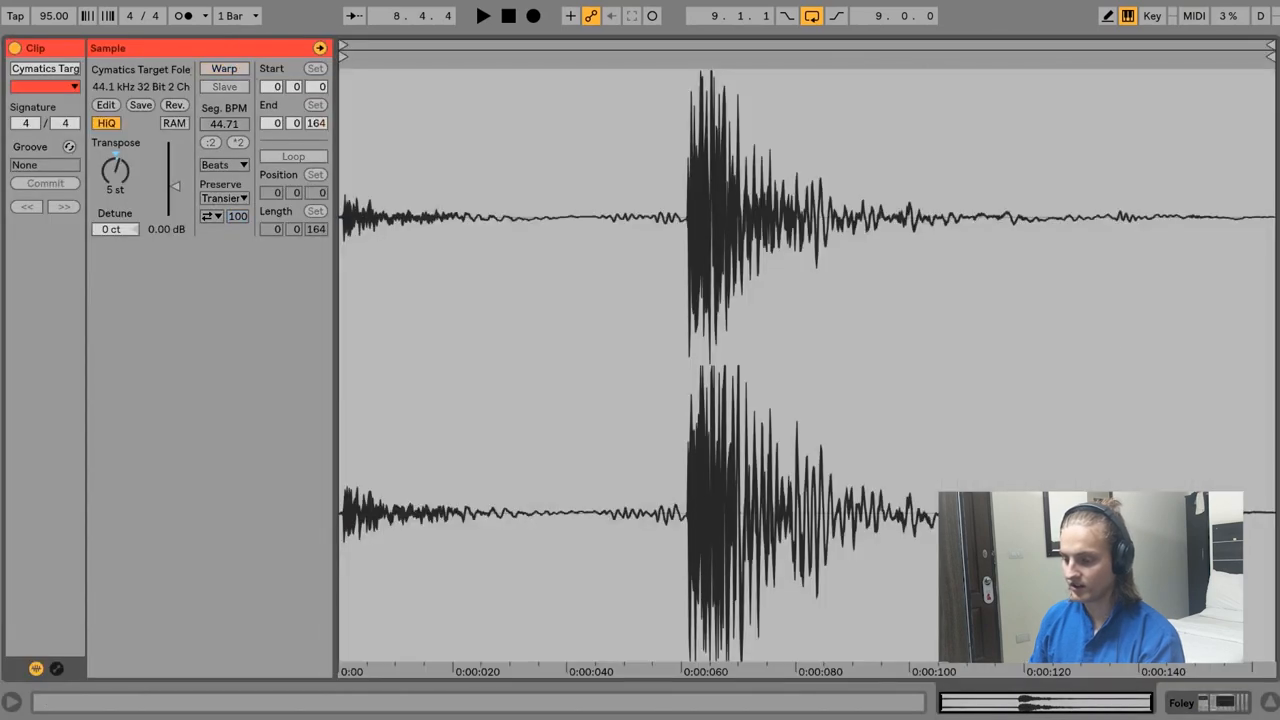
# Solo the Foley track and play the unwarped copy at 8.4.2 and the clip at 9.1.1 for comparison.
pyautogui.click(1203, 706)
pyautogui.press('space')
pyautogui.press('space')
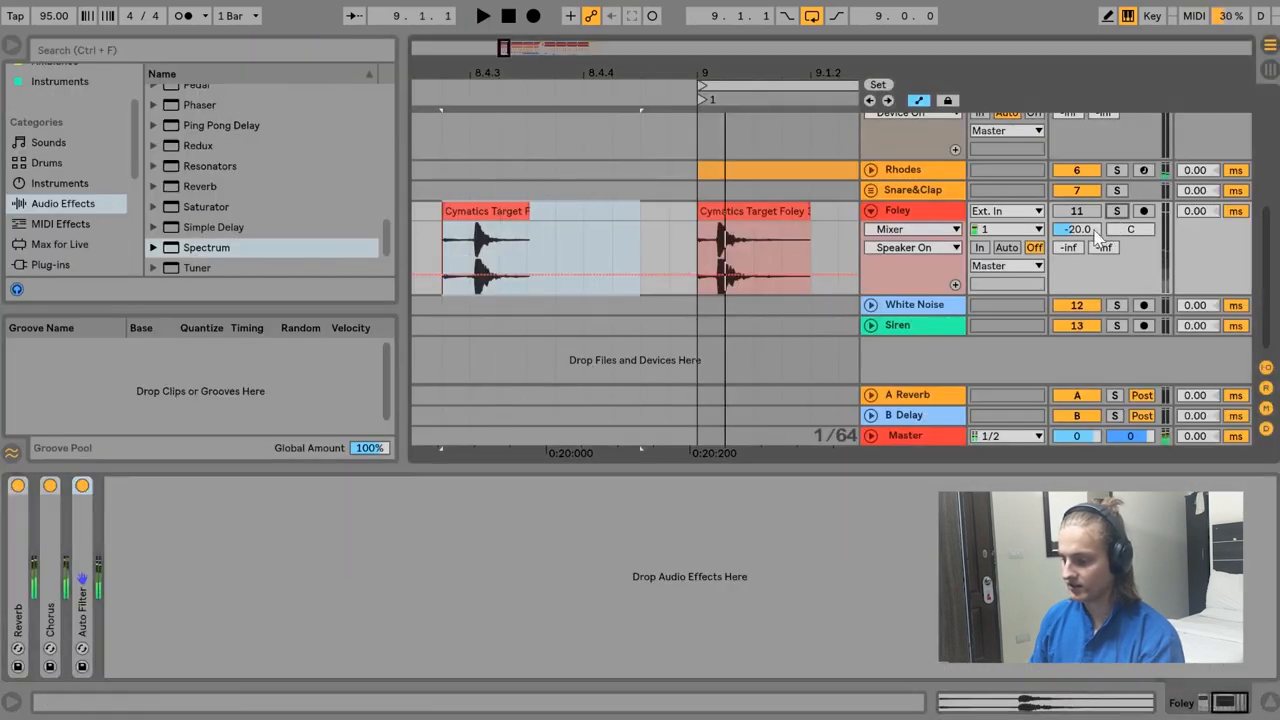
pyautogui.click(1117, 212)
pyautogui.press('space')
pyautogui.click(490, 211)
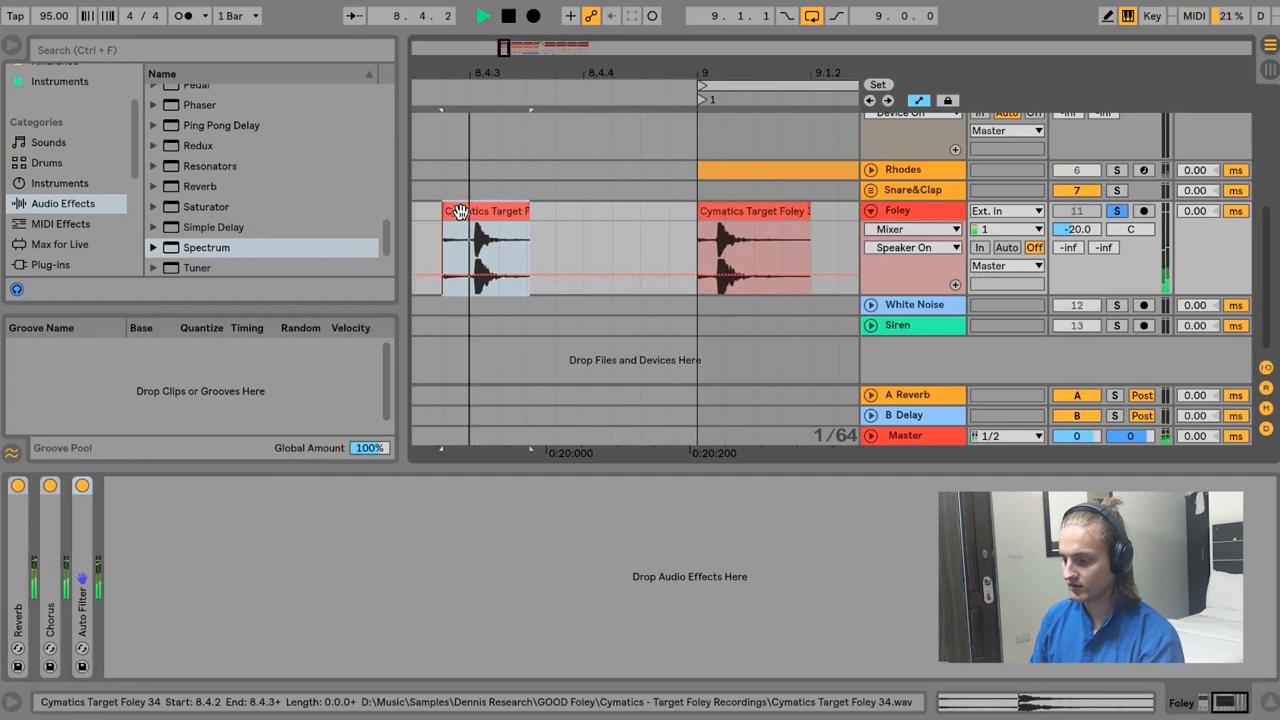
pyautogui.press('space')
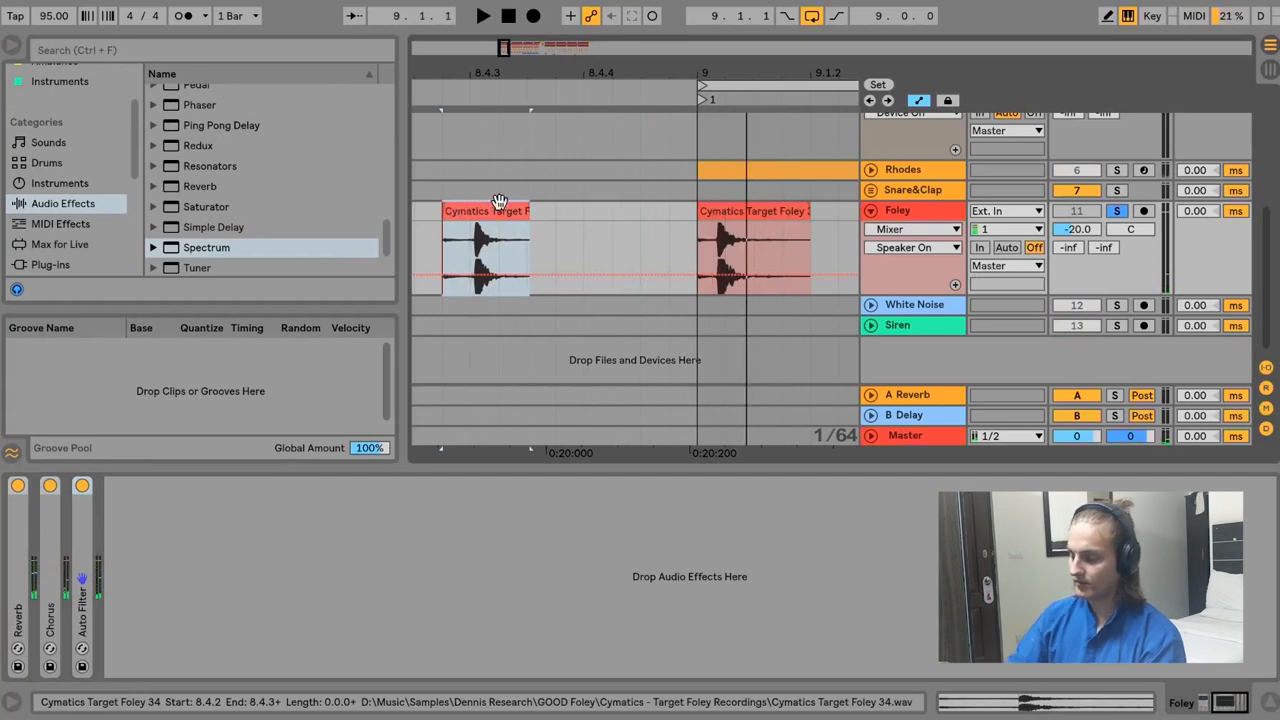
# Delete the unwarped Foley clip copy at 8.4.2.
pyautogui.click(706, 246)
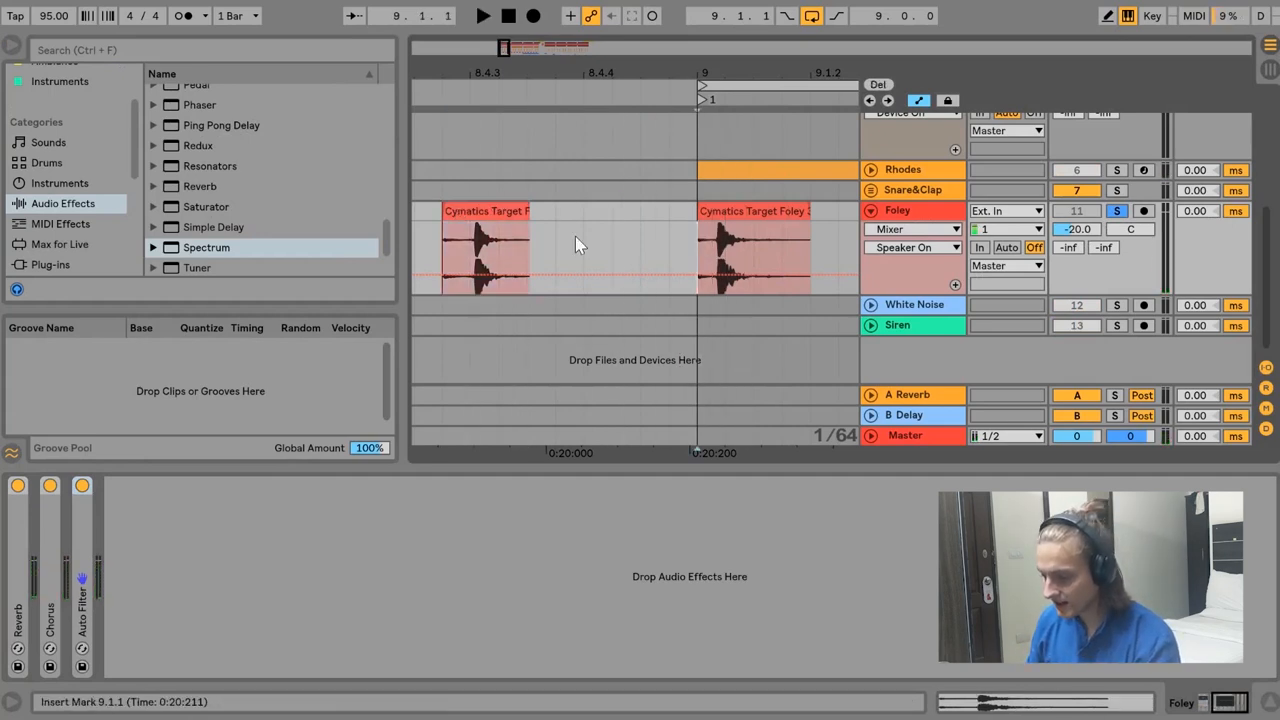
pyautogui.click(509, 215)
pyautogui.press('Delete')
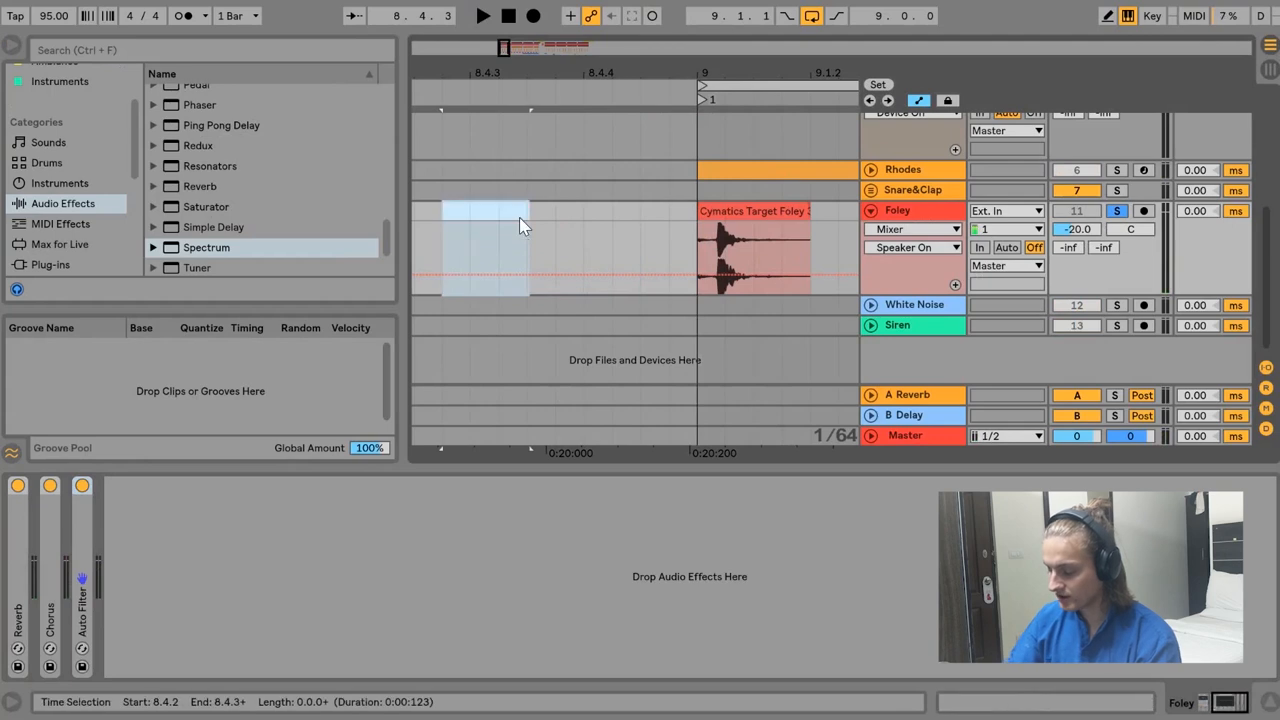
# Open the sample view of the Foley clip at 9.1.1, and try shifting its main transient with added and moved warp markers.
pyautogui.doubleClick(701, 212)
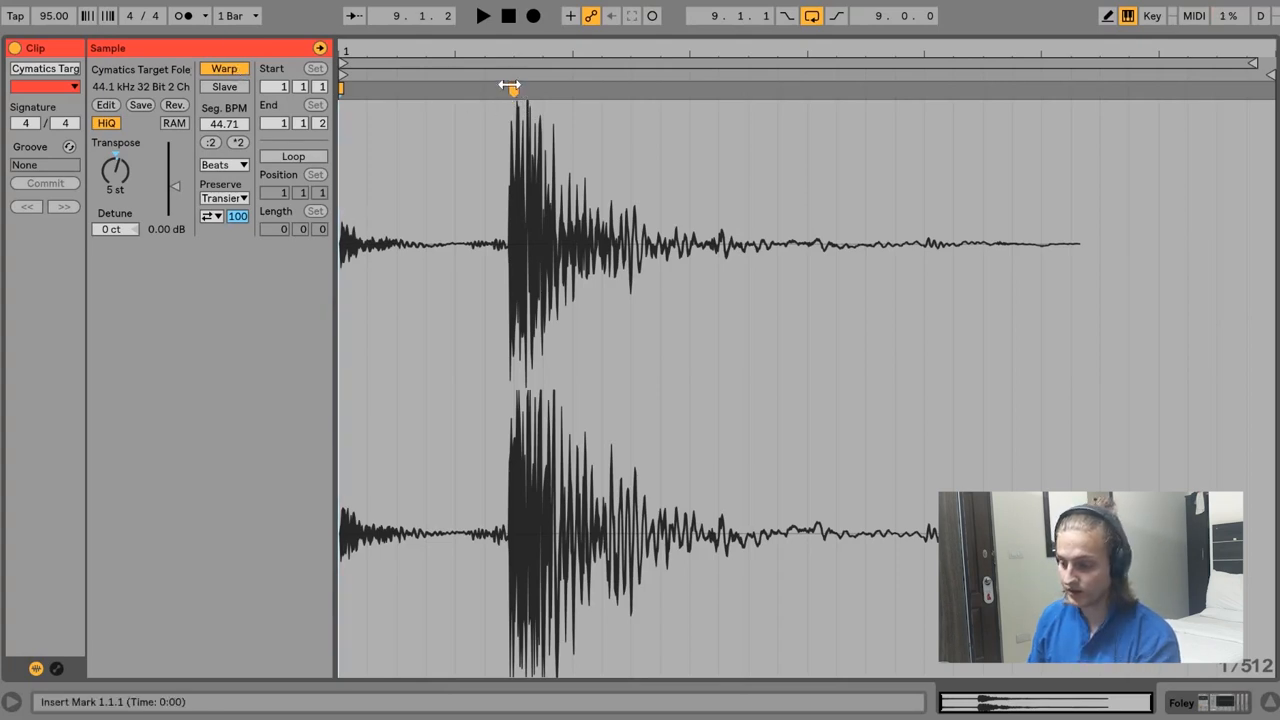
pyautogui.doubleClick(510, 87)
pyautogui.doubleClick(725, 154)
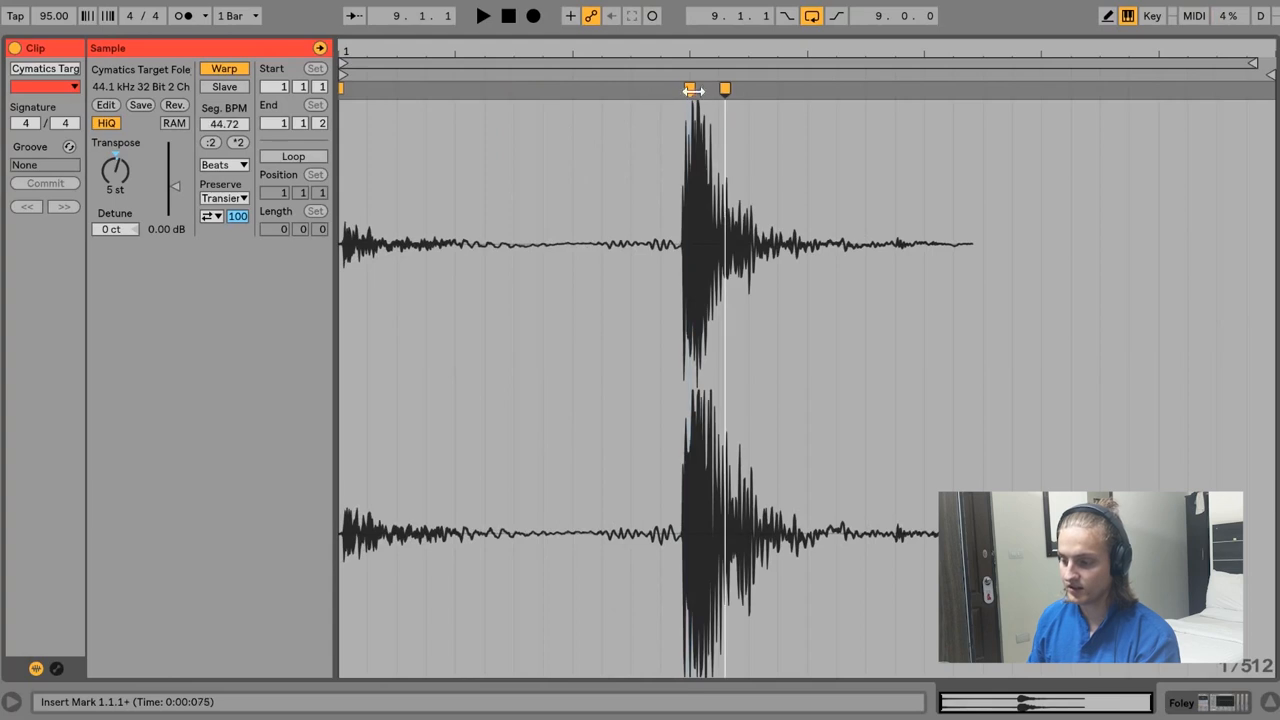
pyautogui.doubleClick(690, 89)
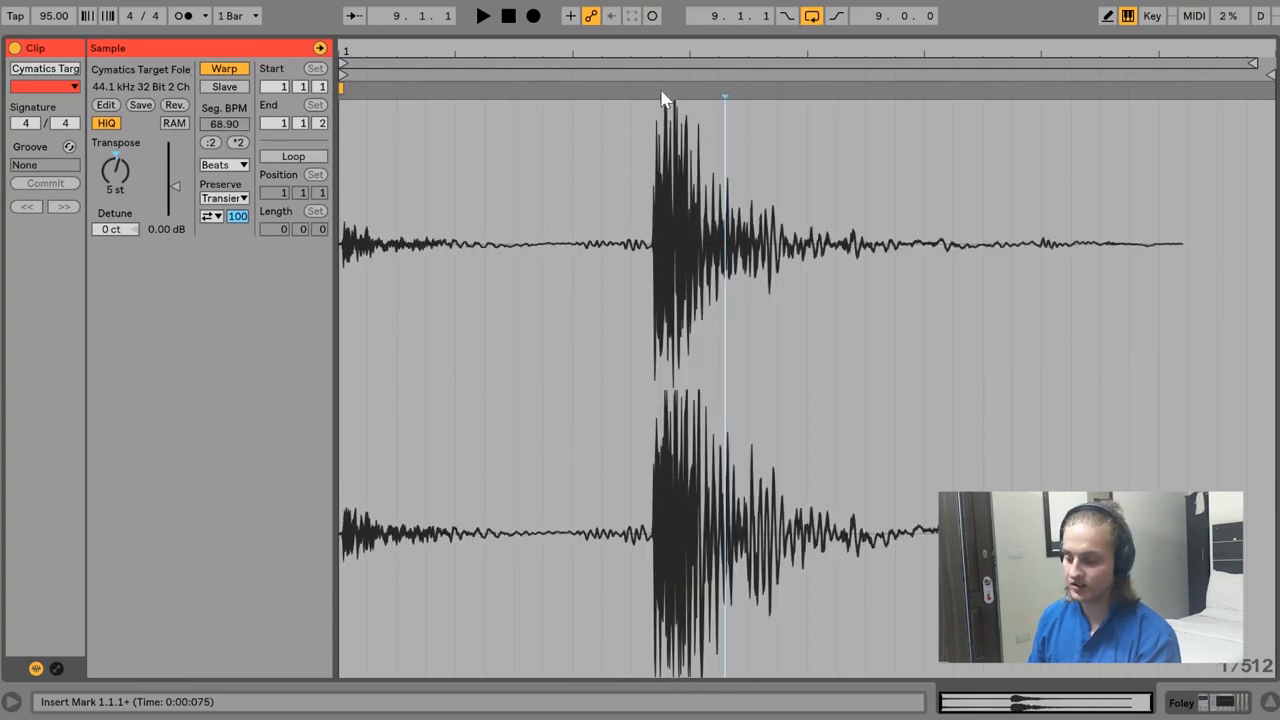
pyautogui.moveTo(662, 98)
pyautogui.mouseDown()
pyautogui.moveTo(514, 98)
pyautogui.moveTo(866, 98)
pyautogui.moveTo(514, 98)
pyautogui.mouseUp()
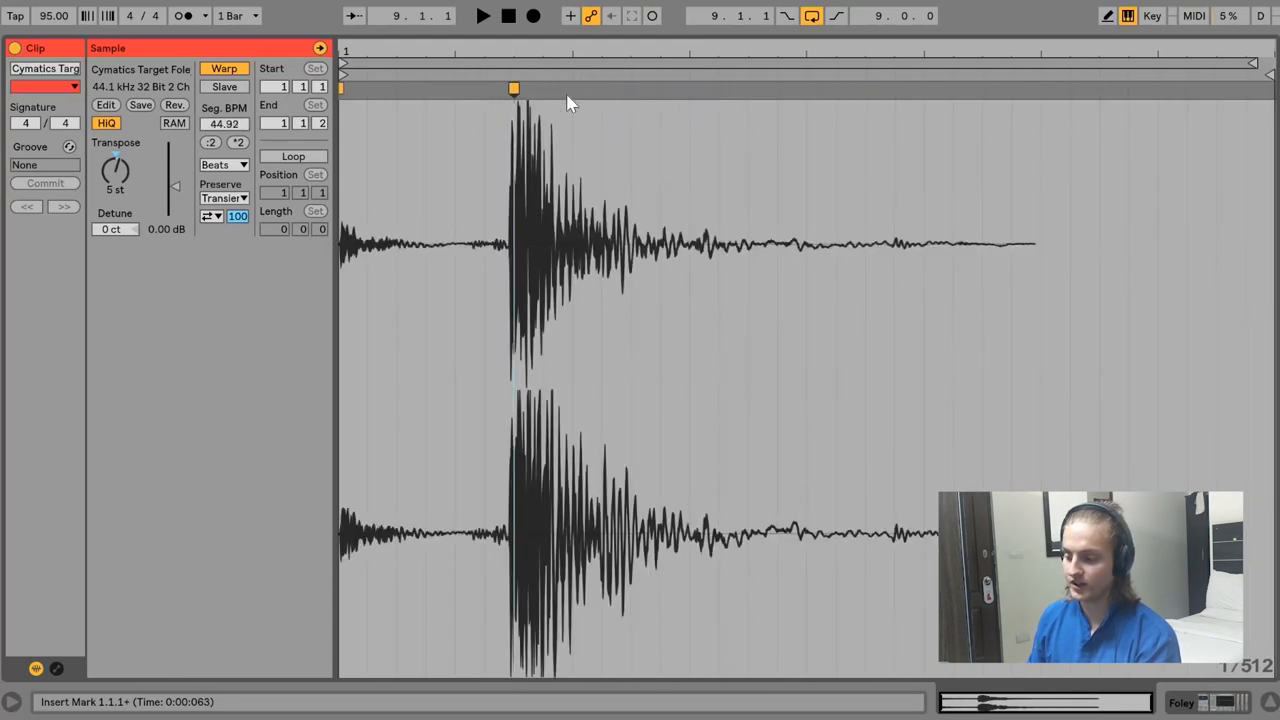
pyautogui.doubleClick(571, 98)
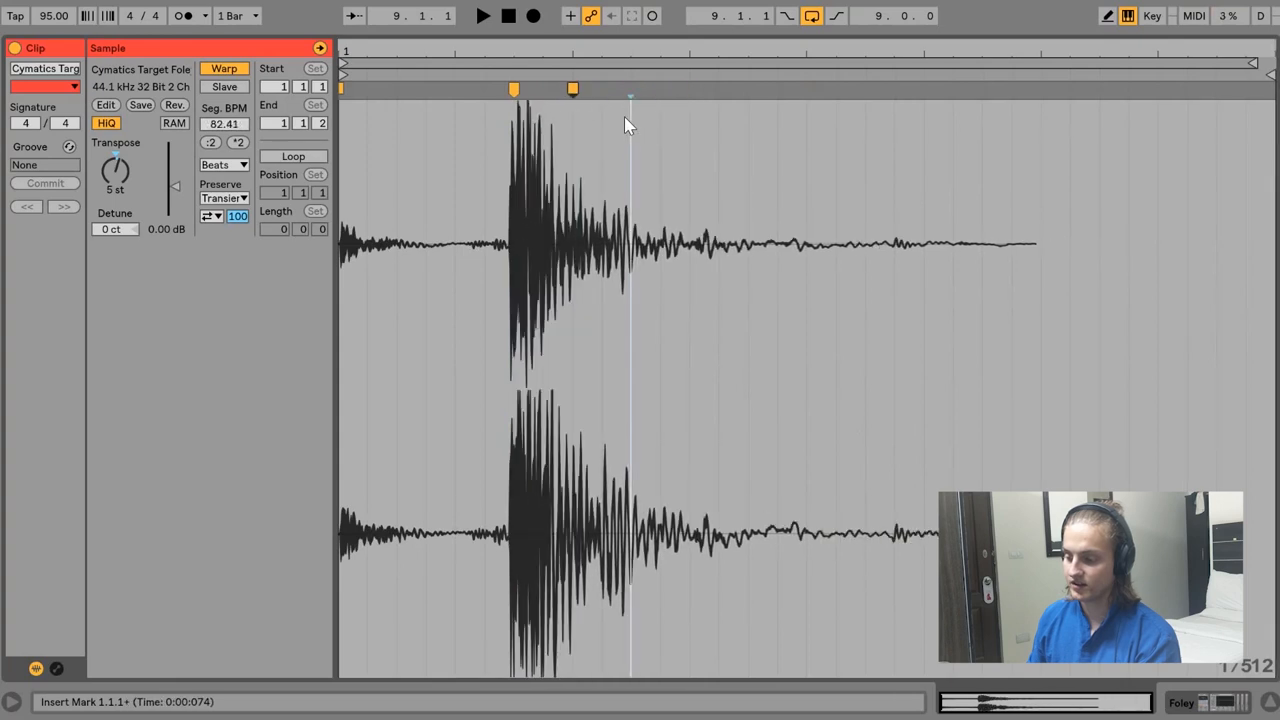
# Undo the warp marker changes in the Foley clip at 9.1.1.
pyautogui.hotkey('ctrl', 'z')
pyautogui.hotkey('ctrl', 'z')
pyautogui.hotkey('ctrl', 'z')
pyautogui.hotkey('ctrl', 'z')
pyautogui.hotkey('ctrl', 'z')
pyautogui.hotkey('ctrl', 'z')
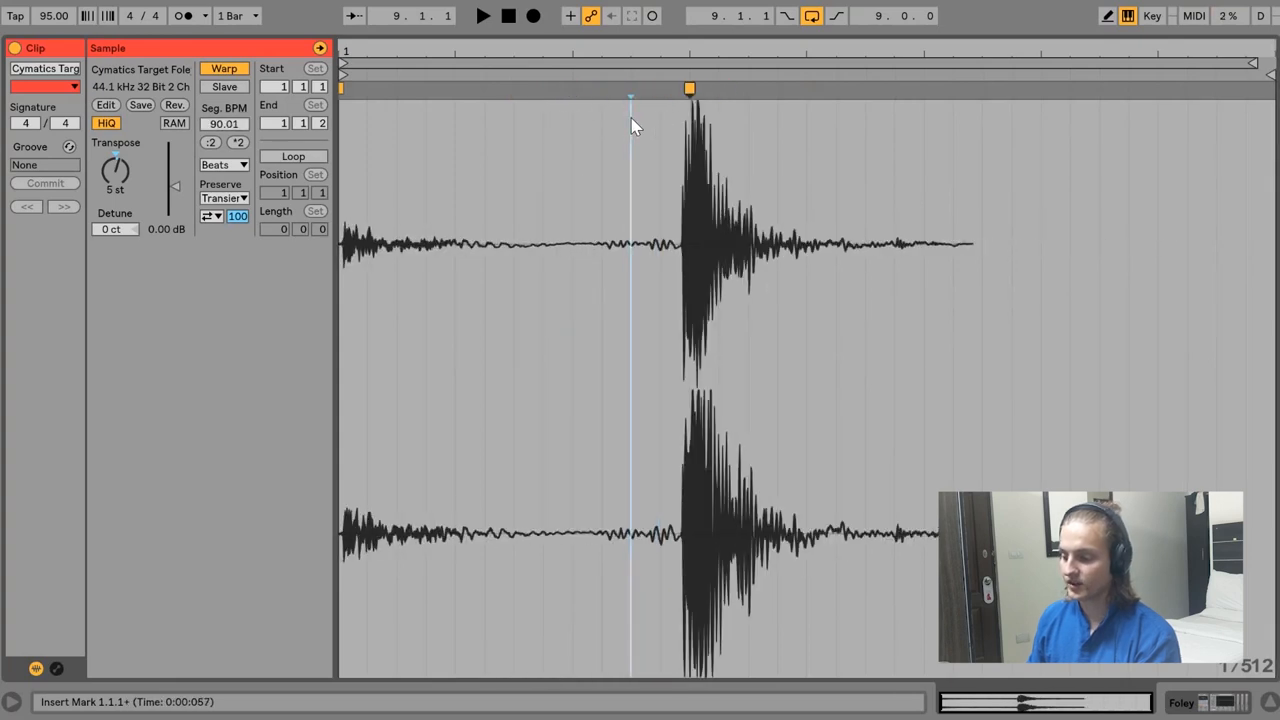
pyautogui.hotkey('ctrl', 'z')
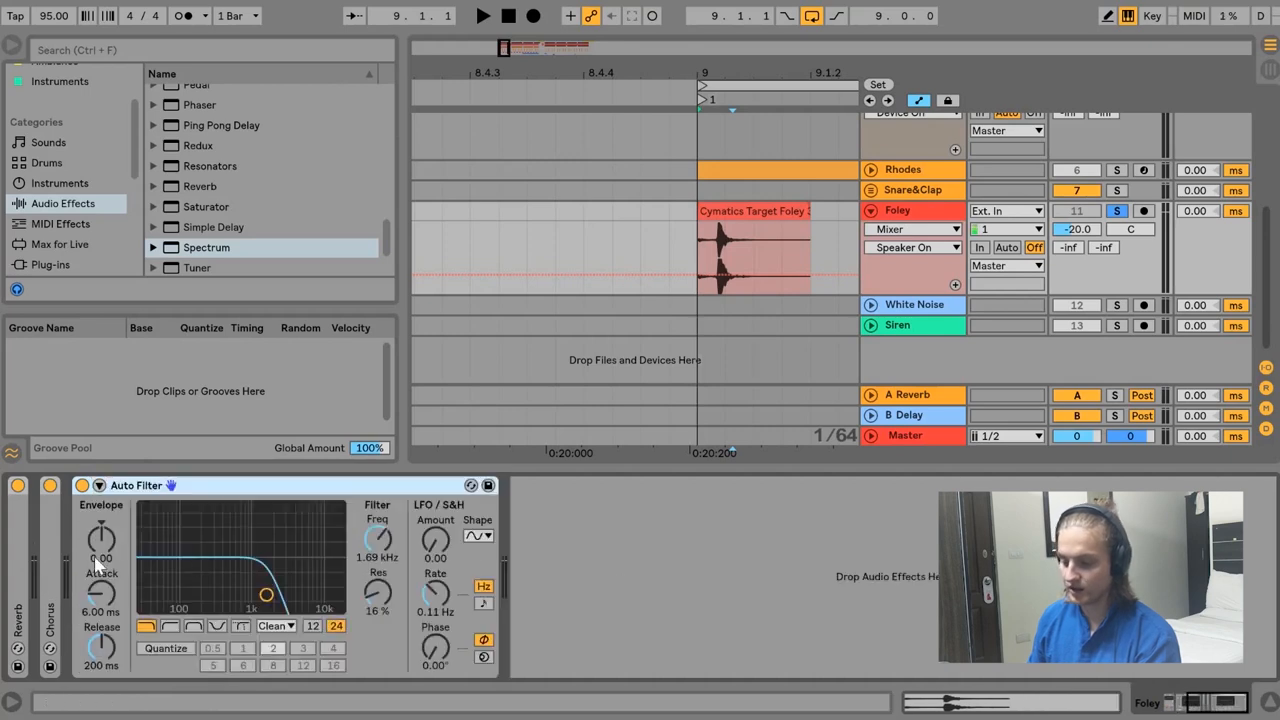
# Unfold the Foley track's Chorus device to show its settings, and play the Kick track soloed from 9.1.1.
pyautogui.doubleClick(47, 545)
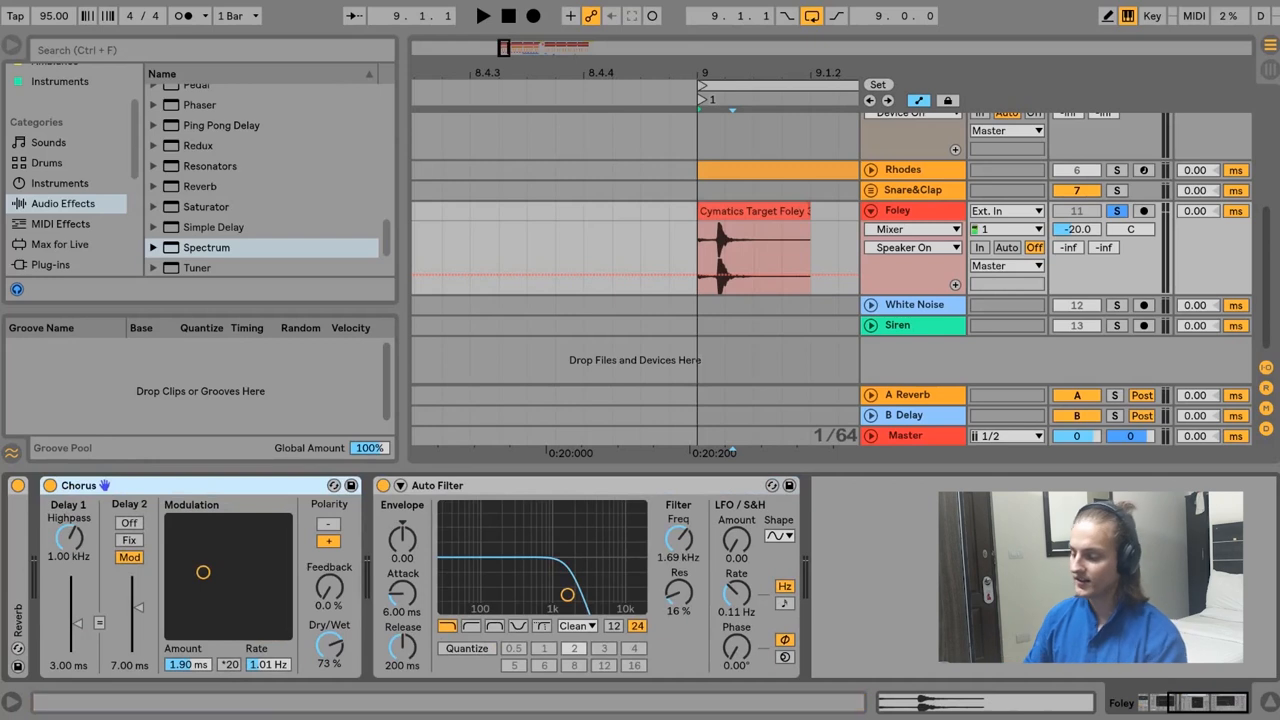
pyautogui.scroll(6, 1137, 224)
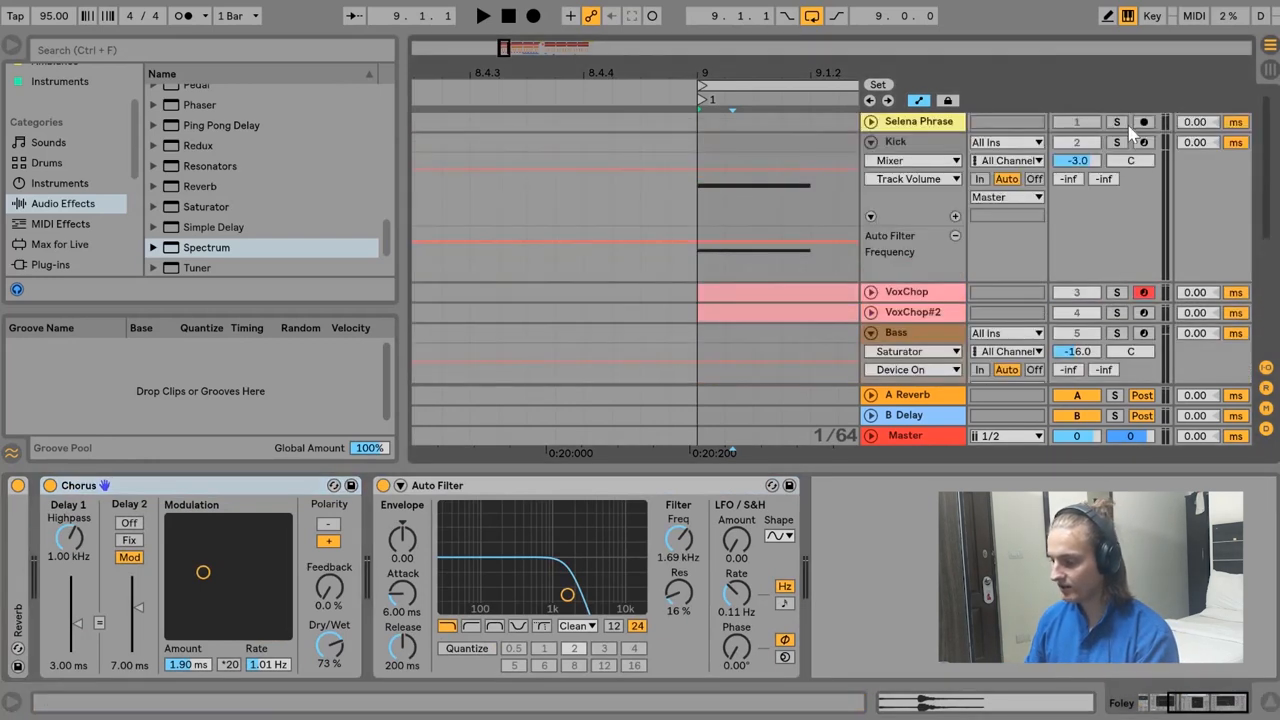
pyautogui.click(1117, 142)
pyautogui.press('space')
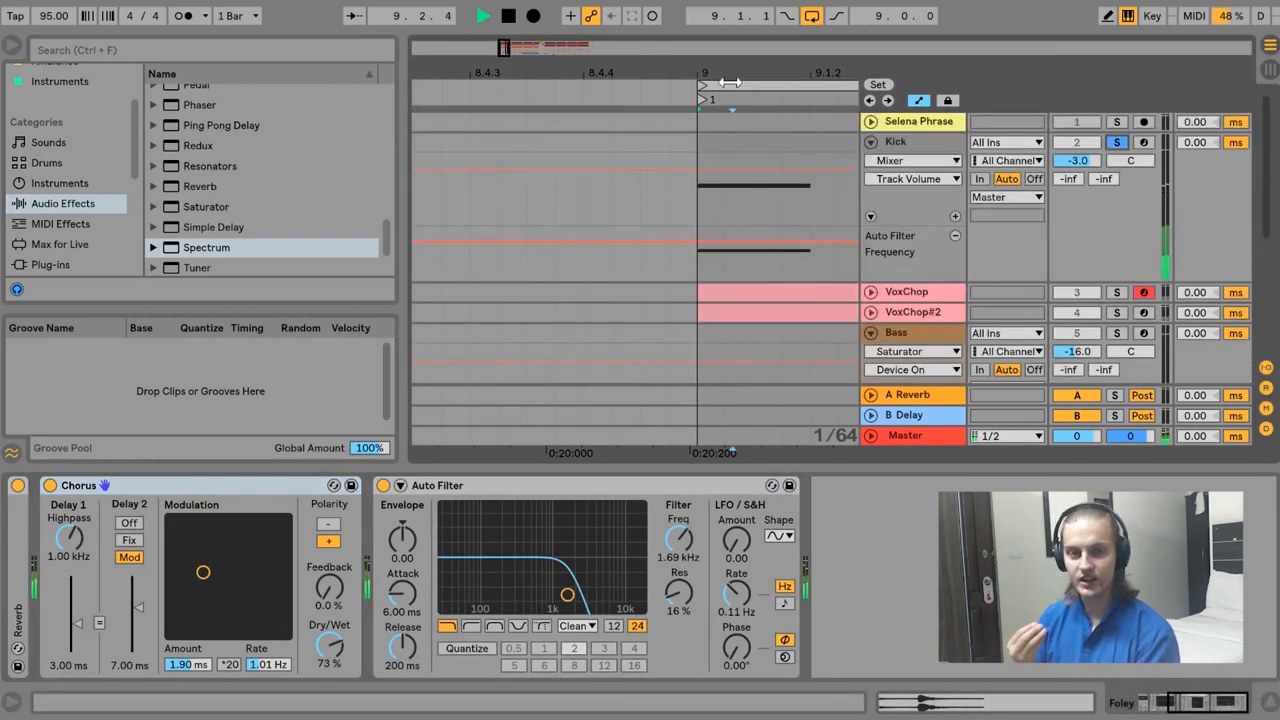
pyautogui.press('space')
pyautogui.moveTo(765, 79); pyautogui.dragTo(765, 20)
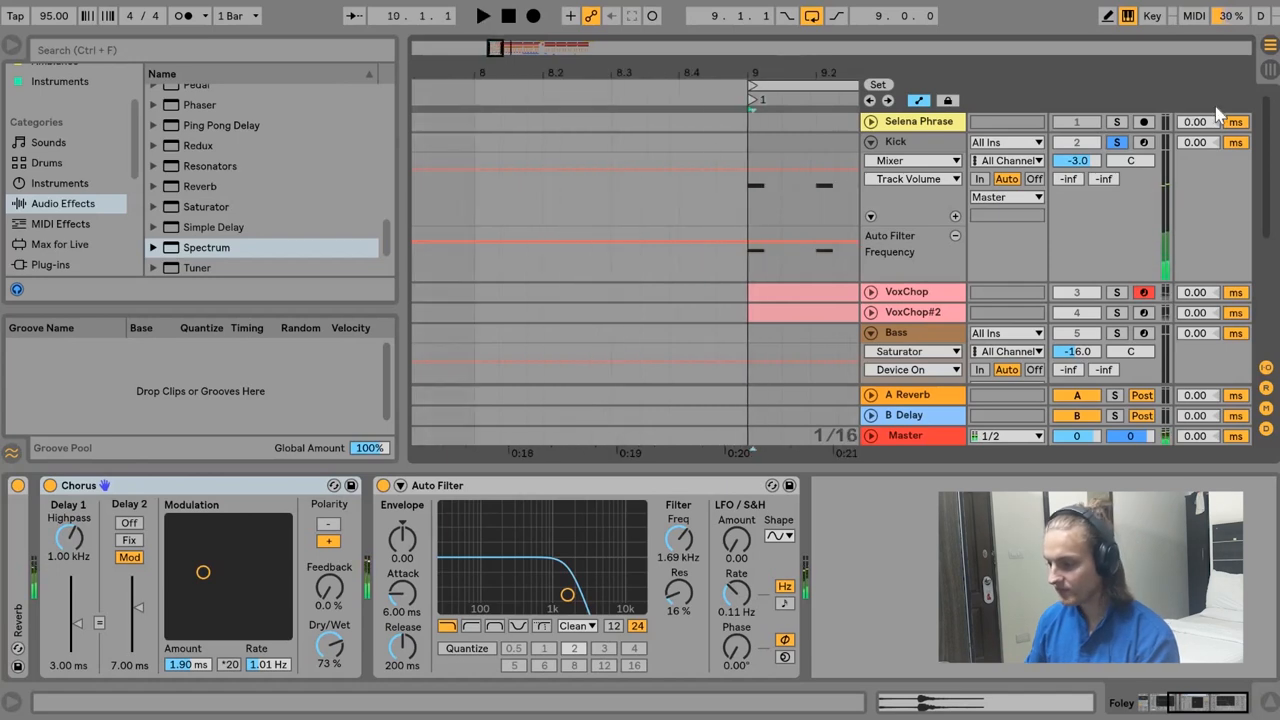
pyautogui.click(1117, 143)
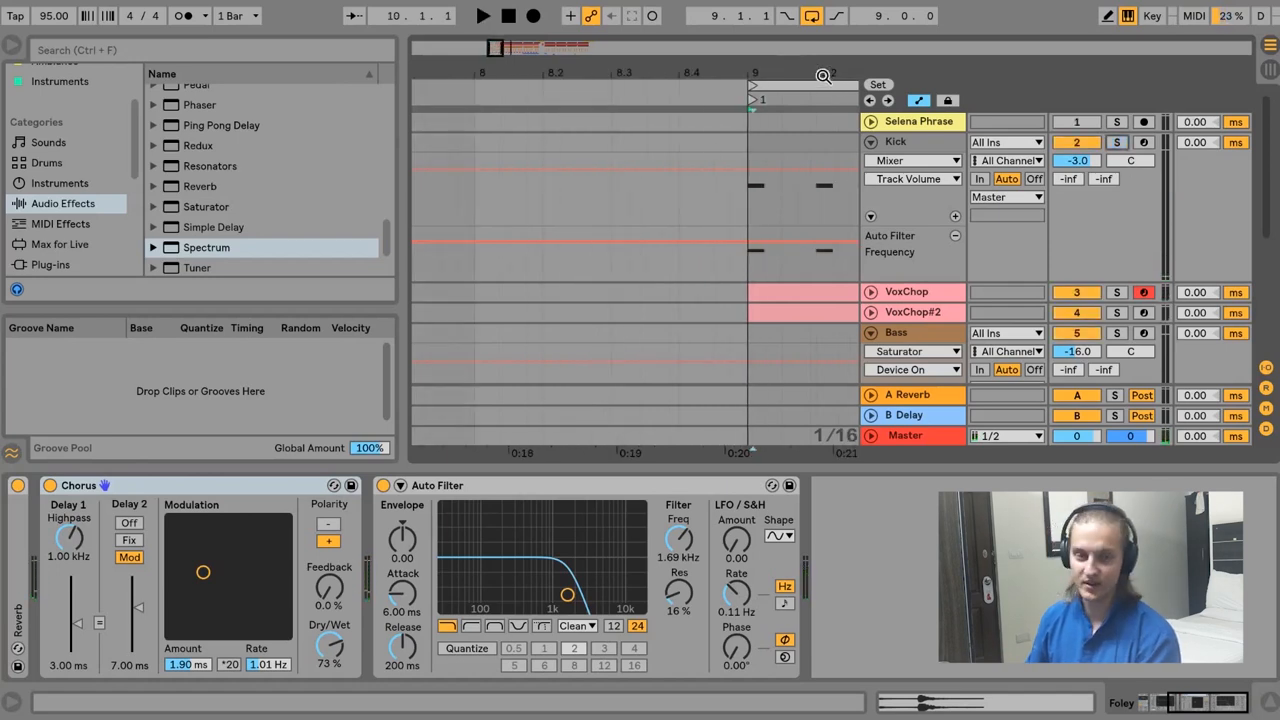
# Fold the Foley track and activate it in the mix, and unfold the Rhodes track.
pyautogui.moveTo(822, 76); pyautogui.dragTo(610, 70)
pyautogui.scroll(-4, 825, 260)
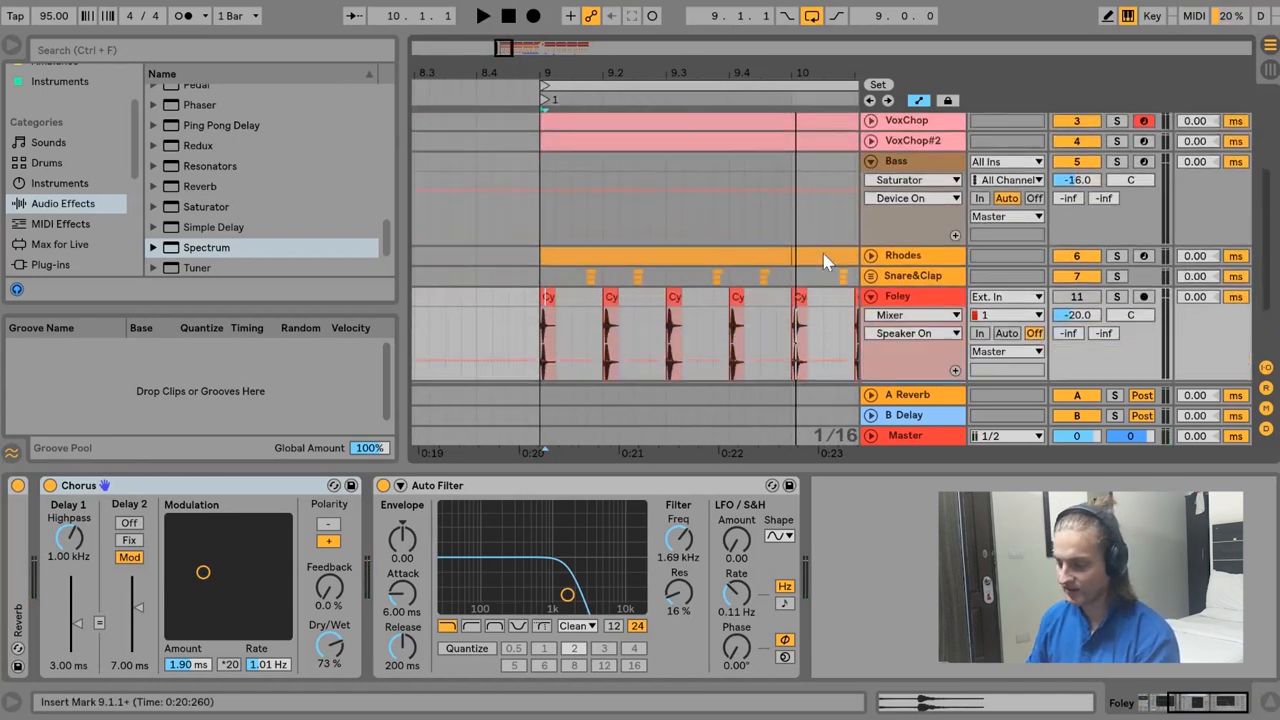
pyautogui.scroll(-1, 825, 260)
pyautogui.click(870, 274)
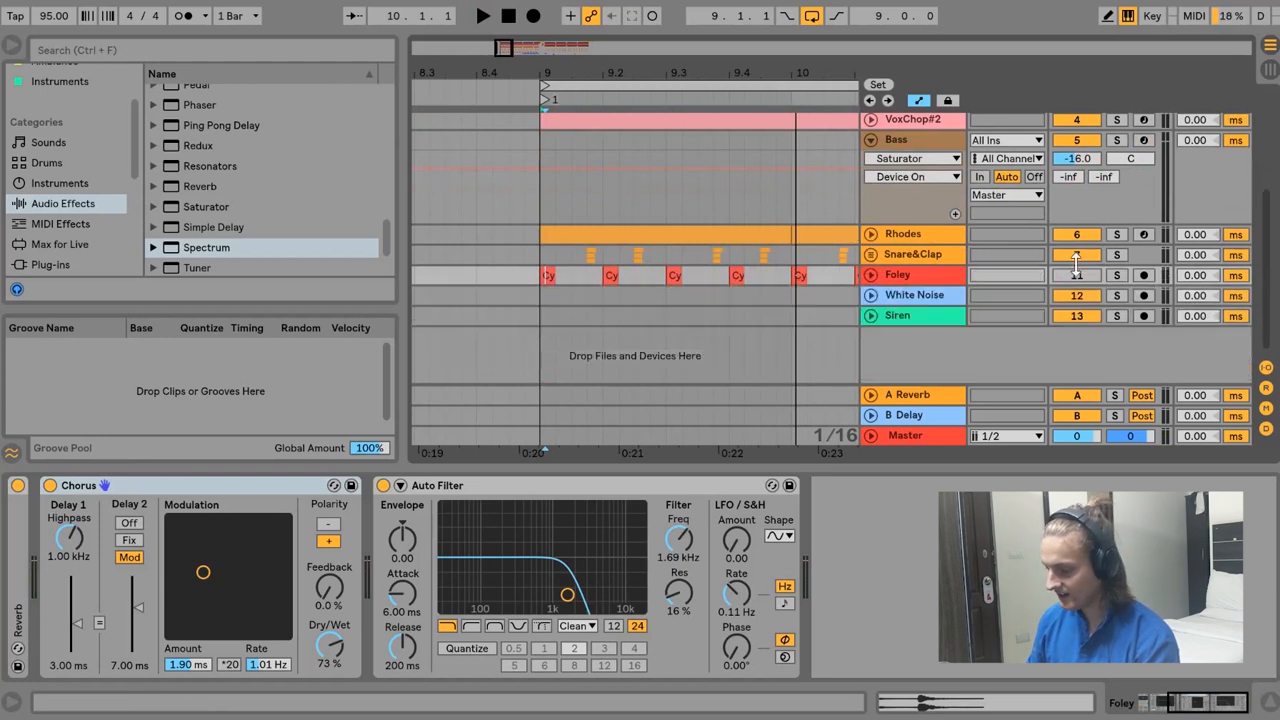
pyautogui.click(870, 233)
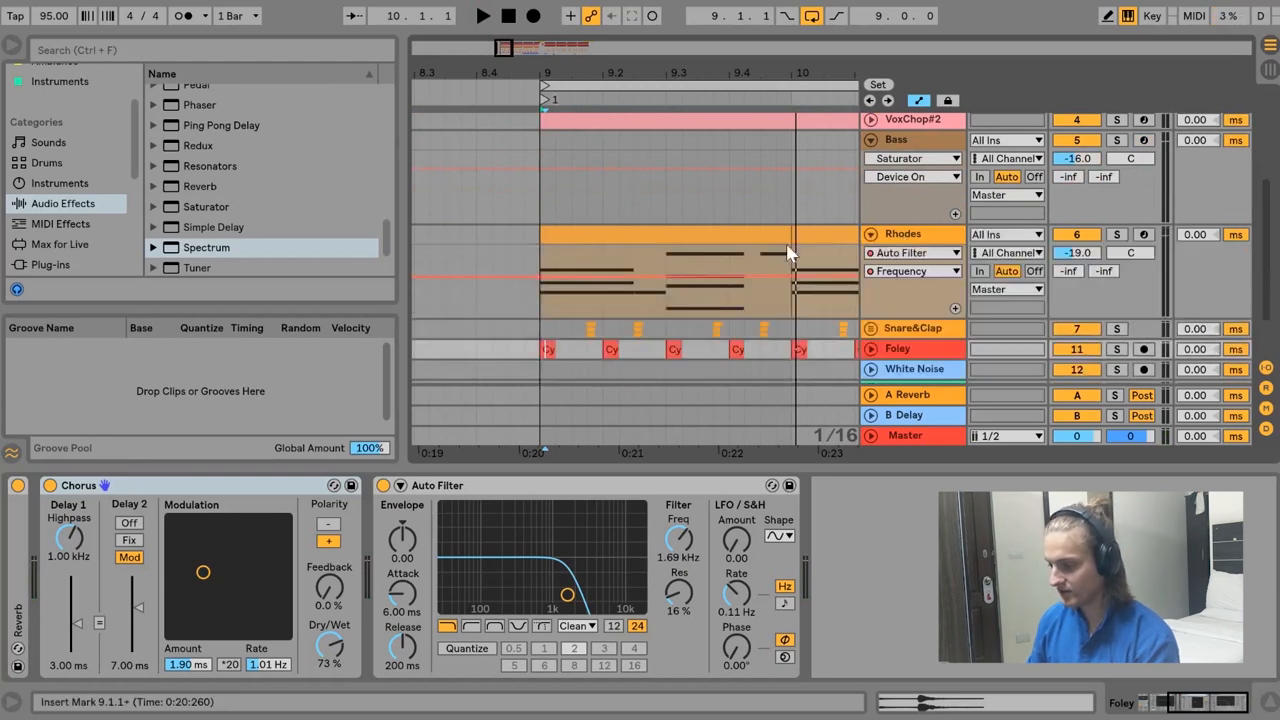
# Solo the Rhodes track and select its first clip at 9.1.1.
pyautogui.click(1117, 222)
pyautogui.click(1116, 234)
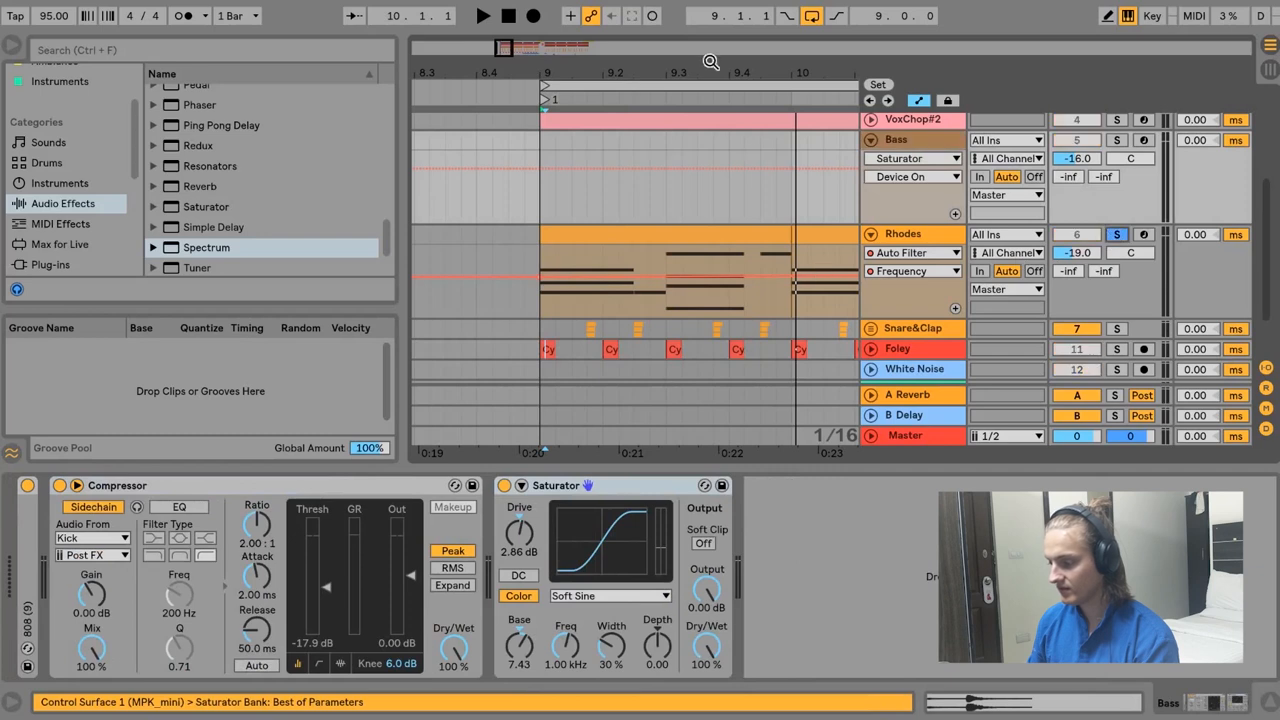
pyautogui.scroll(-3, 657, 234)
pyautogui.click(674, 235)
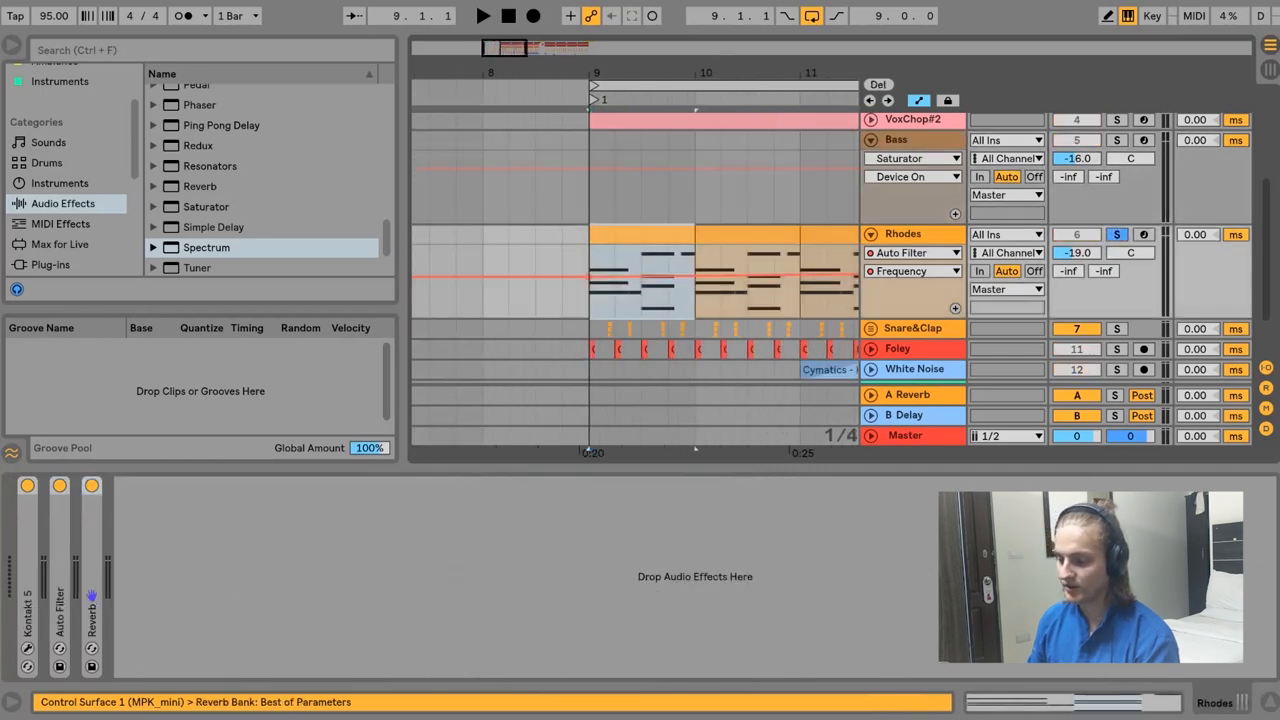
pyautogui.moveTo(722, 70); pyautogui.dragTo(590, 48)
# Switch off the Rhodes track's Auto Filter and Reverb, and open the Kontakt 5 instrument window.
pyautogui.doubleClick(22, 549)
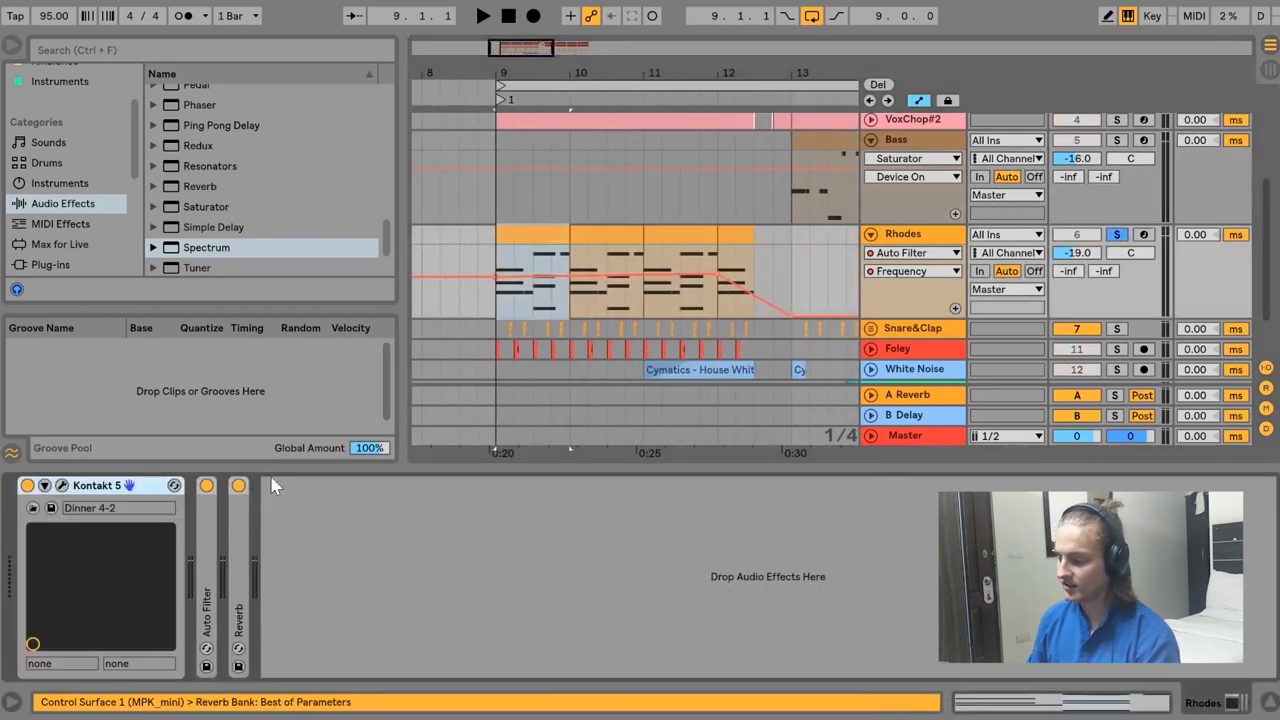
pyautogui.click(238, 485)
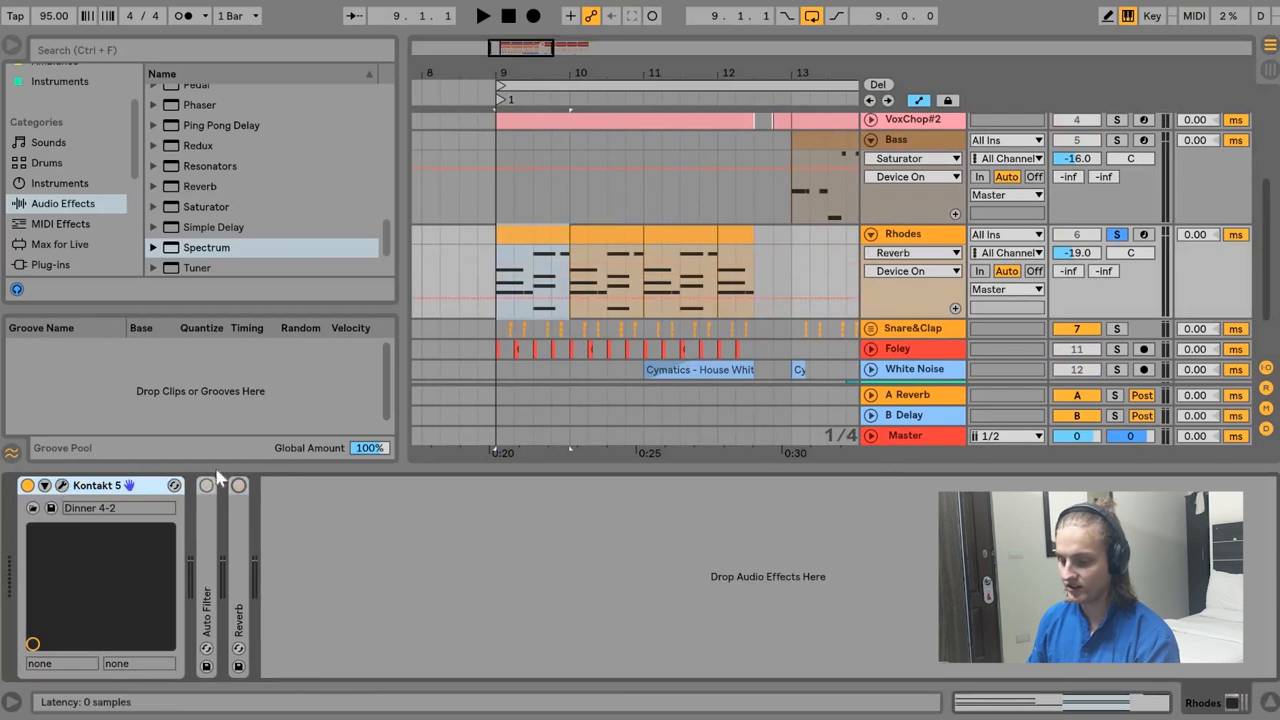
pyautogui.click(174, 485)
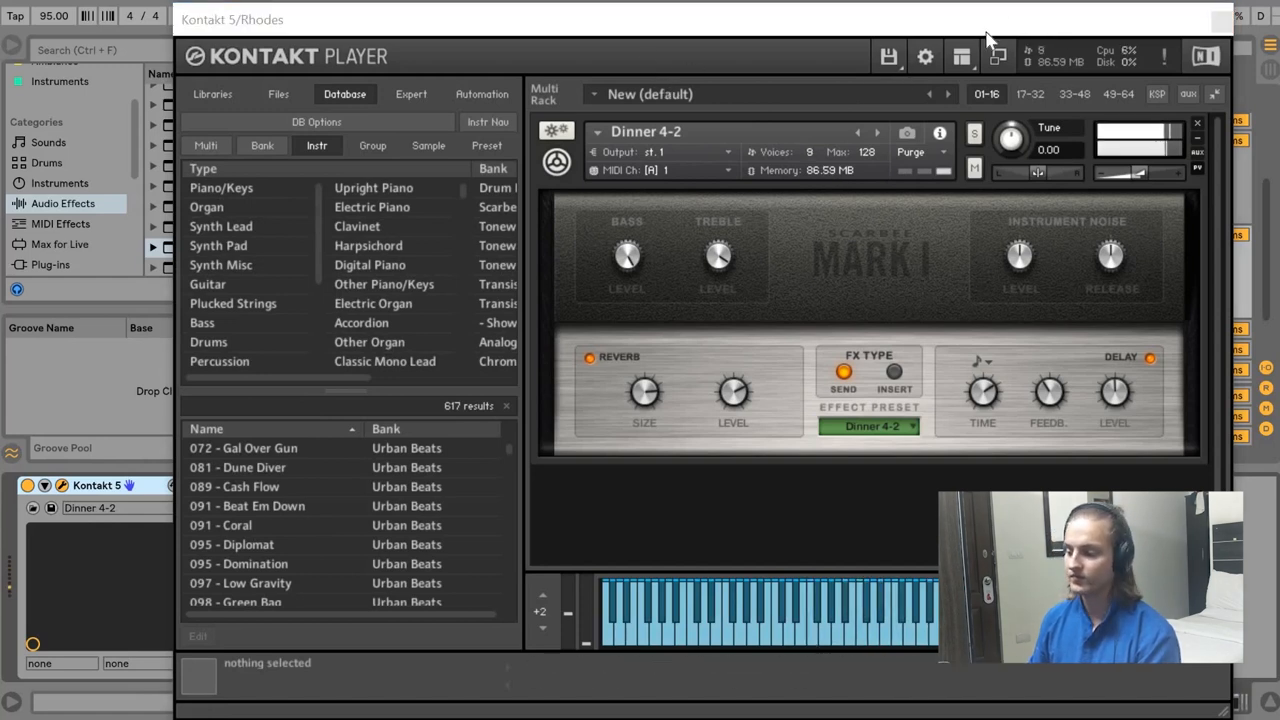
# Open the notes of the Rhodes clip at 9.1.1 during playback, and hide the Kontakt 5 window.
pyautogui.moveTo(984, 31); pyautogui.dragTo(1123, 631)
pyautogui.doubleClick(541, 239)
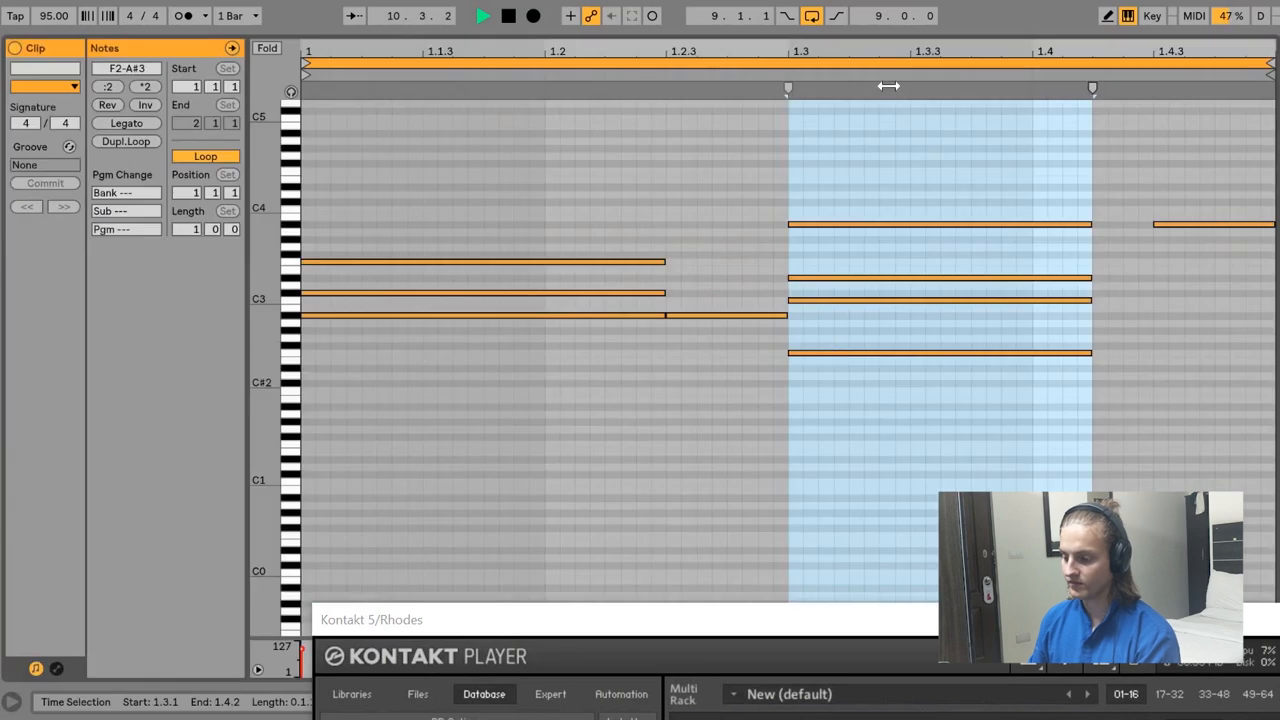
pyautogui.moveTo(900, 620); pyautogui.dragTo(410, 525)
pyautogui.hotkey('ctrl', 'alt', 'p')
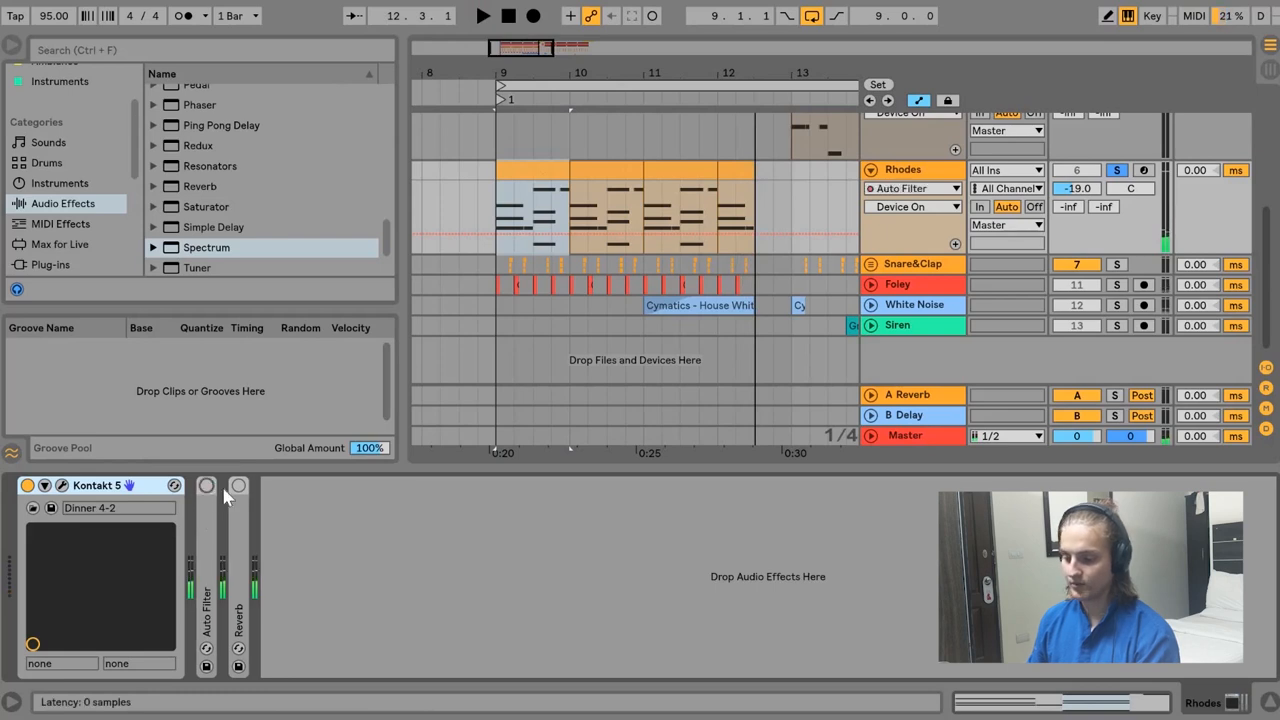
# Switch the Rhodes track's Auto Filter and Reverb back on with the Reverb unfolded, and play the soloed track from 9.1.1.
pyautogui.click(206, 485)
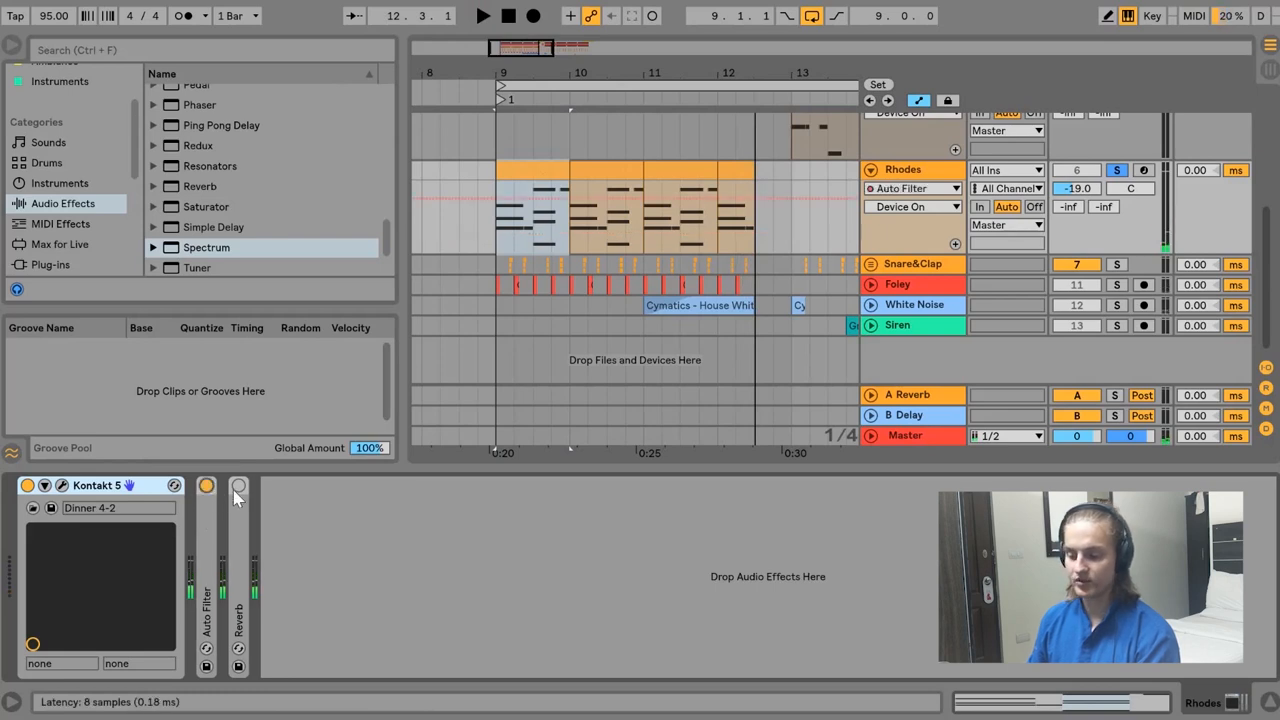
pyautogui.doubleClick(232, 526)
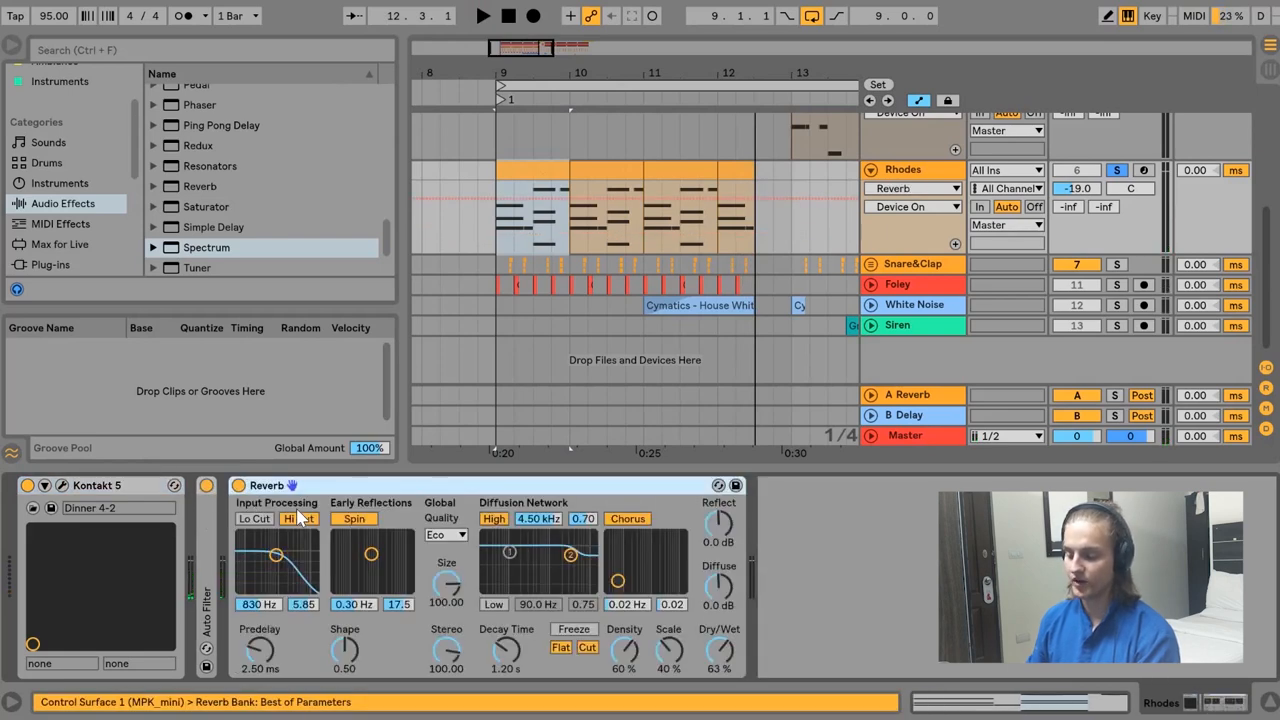
pyautogui.click(509, 236)
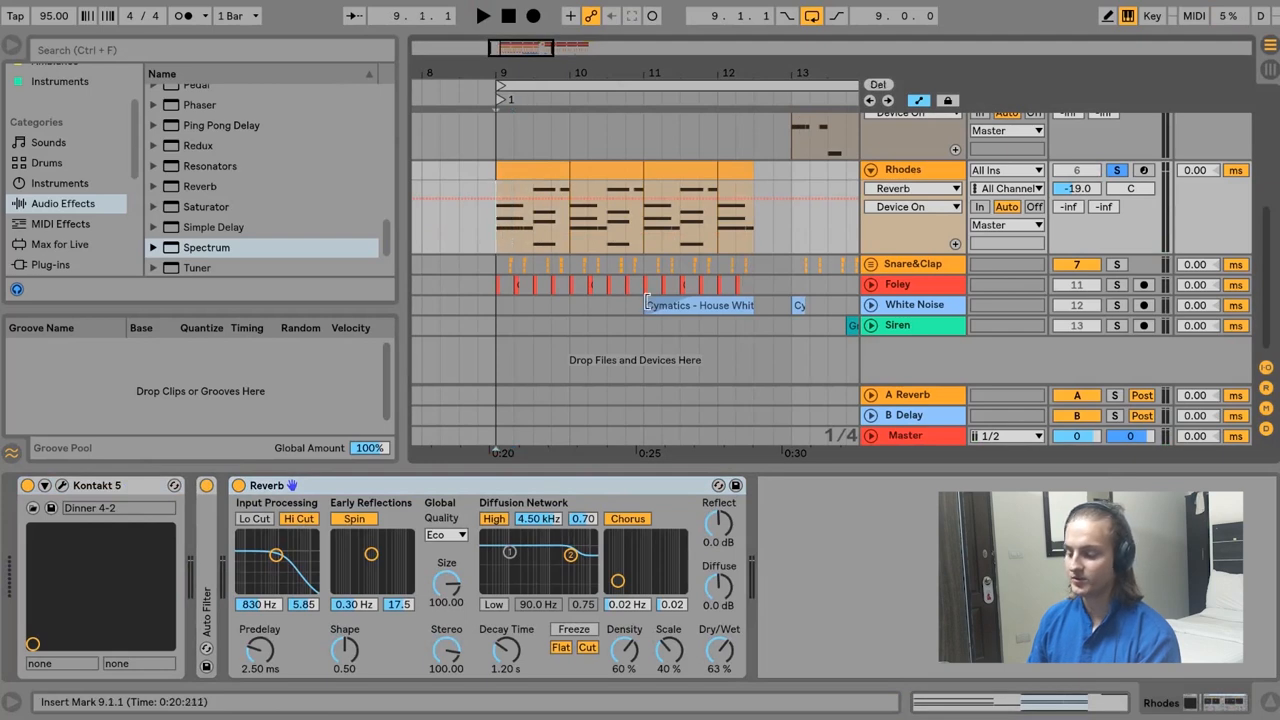
pyautogui.press('space')
# Unfold the Rhodes track's Auto Filter and show its Frequency automation in the arrangement.
pyautogui.doubleClick(206, 560)
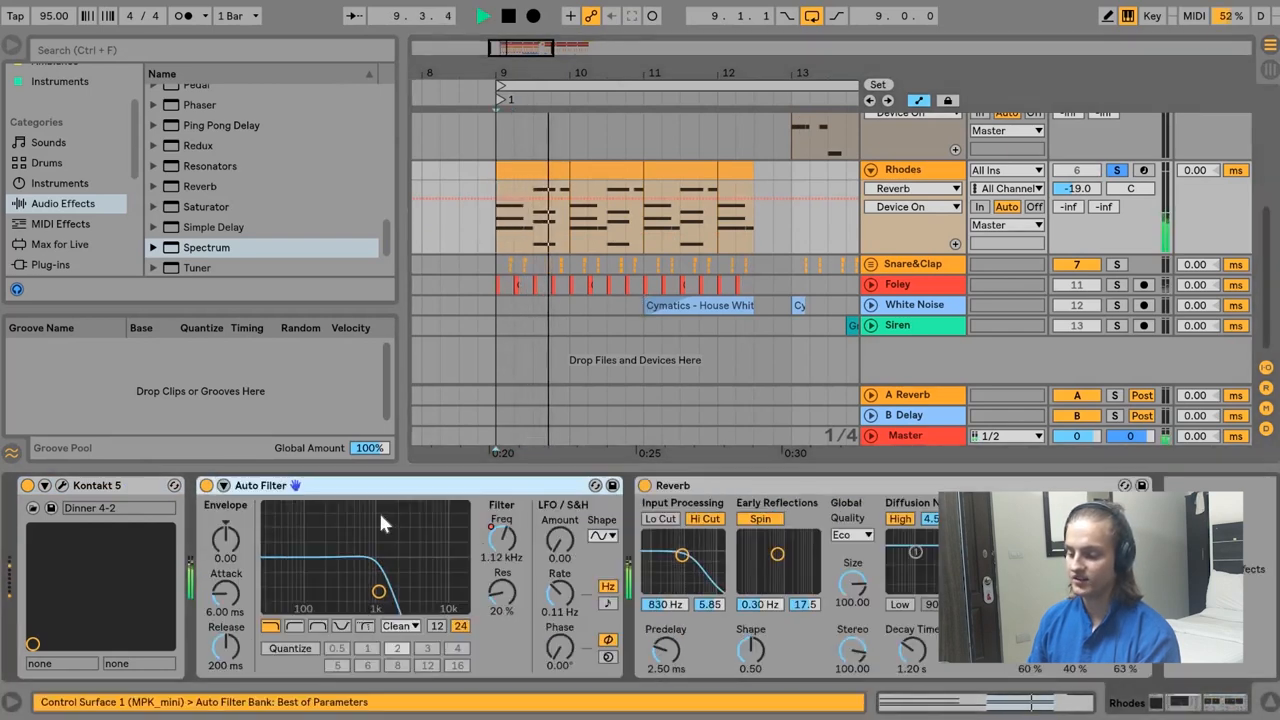
pyautogui.rightClick(509, 550)
pyautogui.click(545, 561)
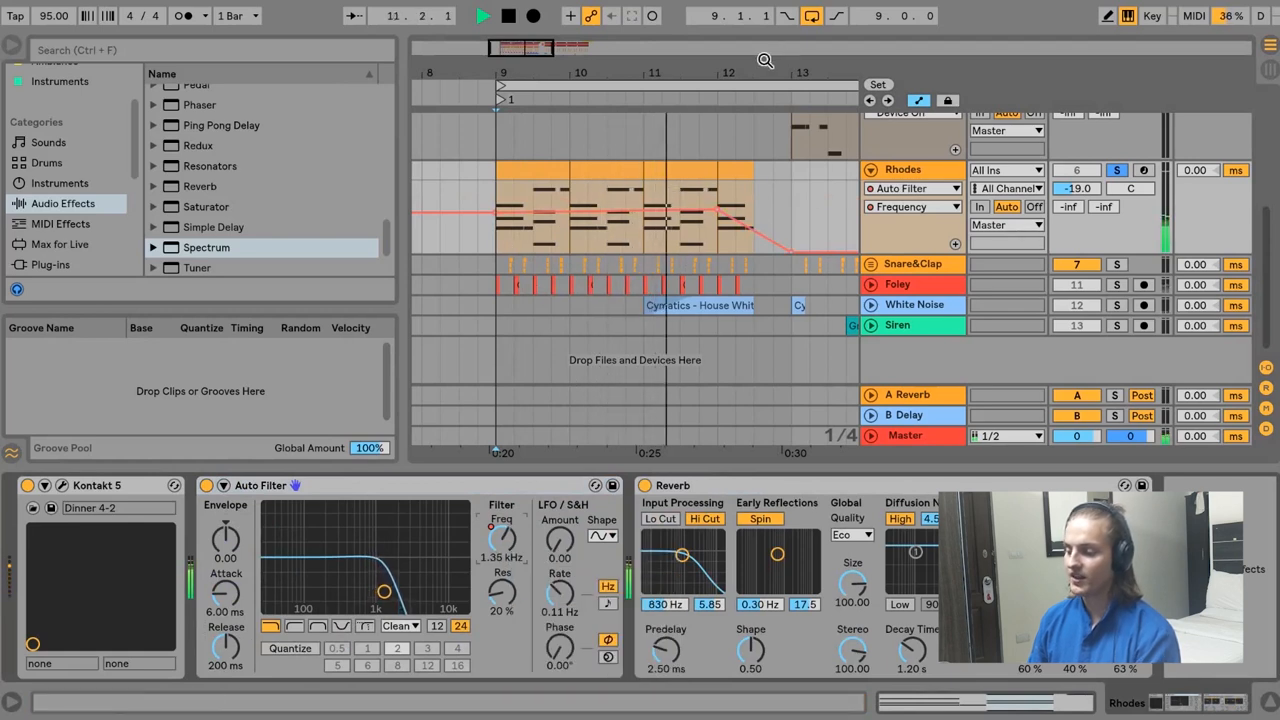
pyautogui.moveTo(765, 60); pyautogui.dragTo(660, 65)
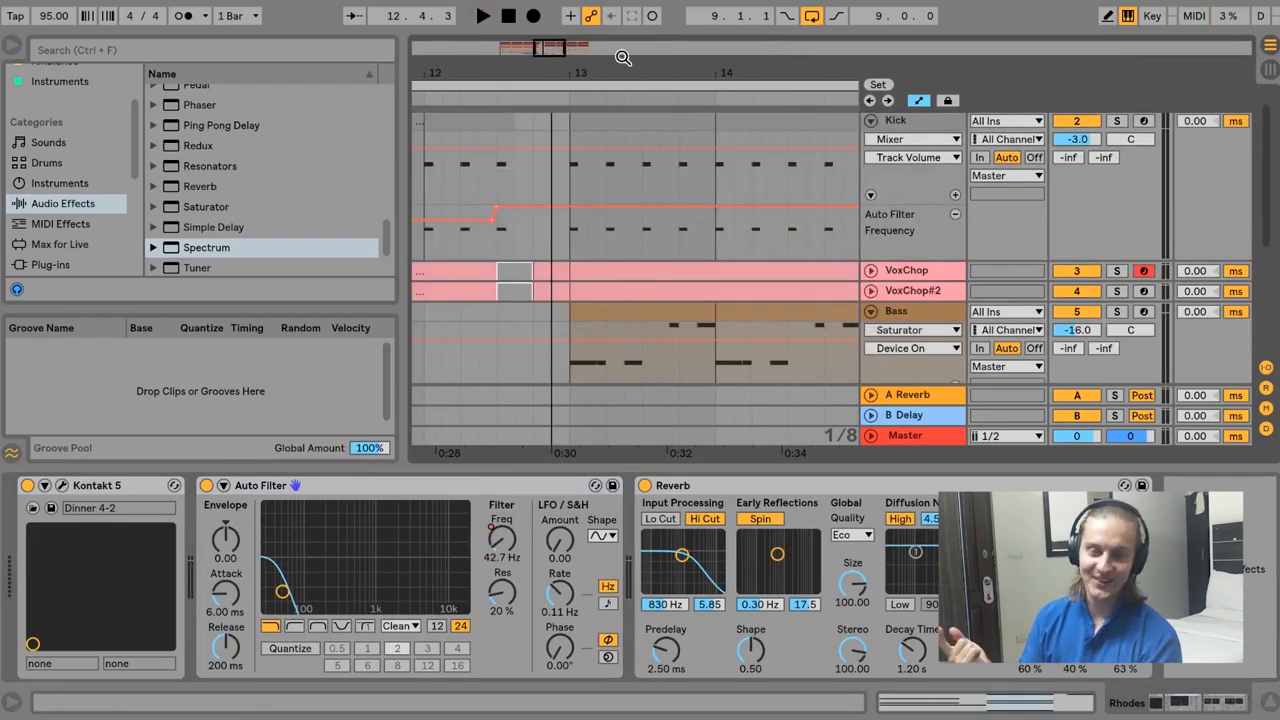
# Select the looped range from 9.1.1 to 18.1.1, and fold the Kick, Bass and Rhodes tracks.
pyautogui.moveTo(580, 71); pyautogui.dragTo(588, 71)
pyautogui.click(585, 88)
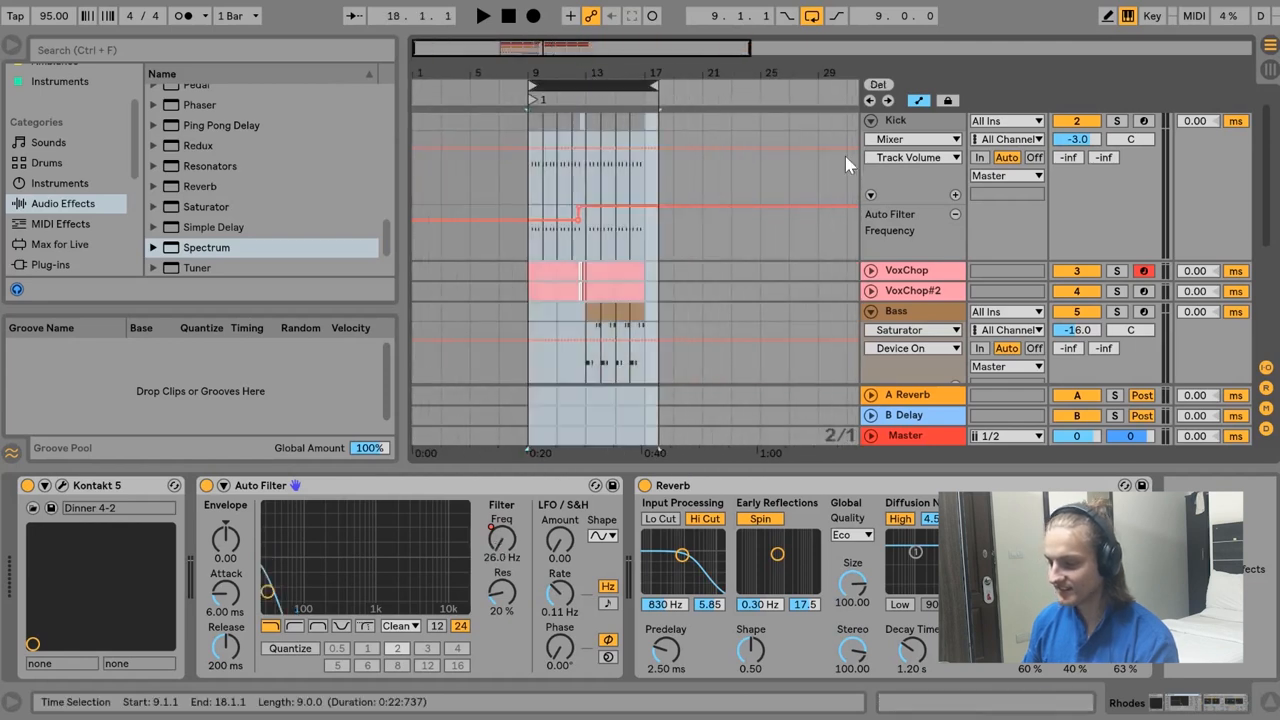
pyautogui.click(870, 120)
pyautogui.click(870, 182)
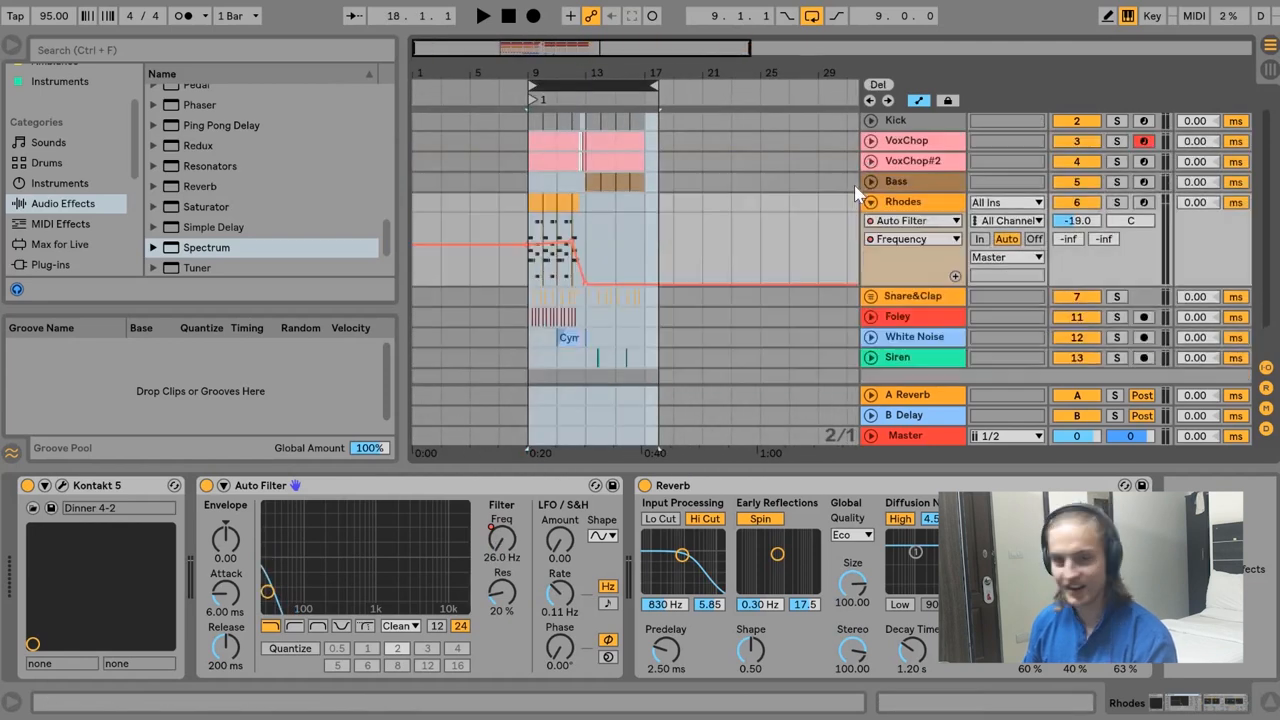
pyautogui.click(870, 202)
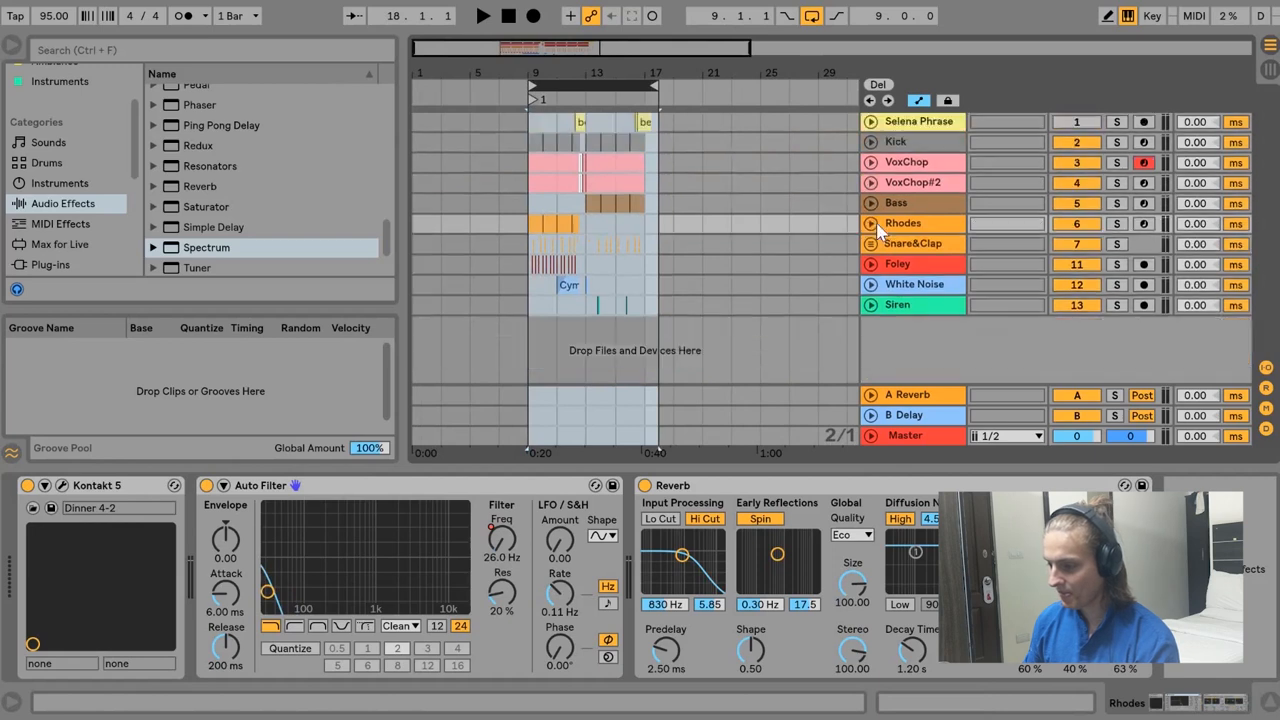
# Activate the Selena Phrase track and play the full beat from 9.1.1.
pyautogui.click(527, 210)
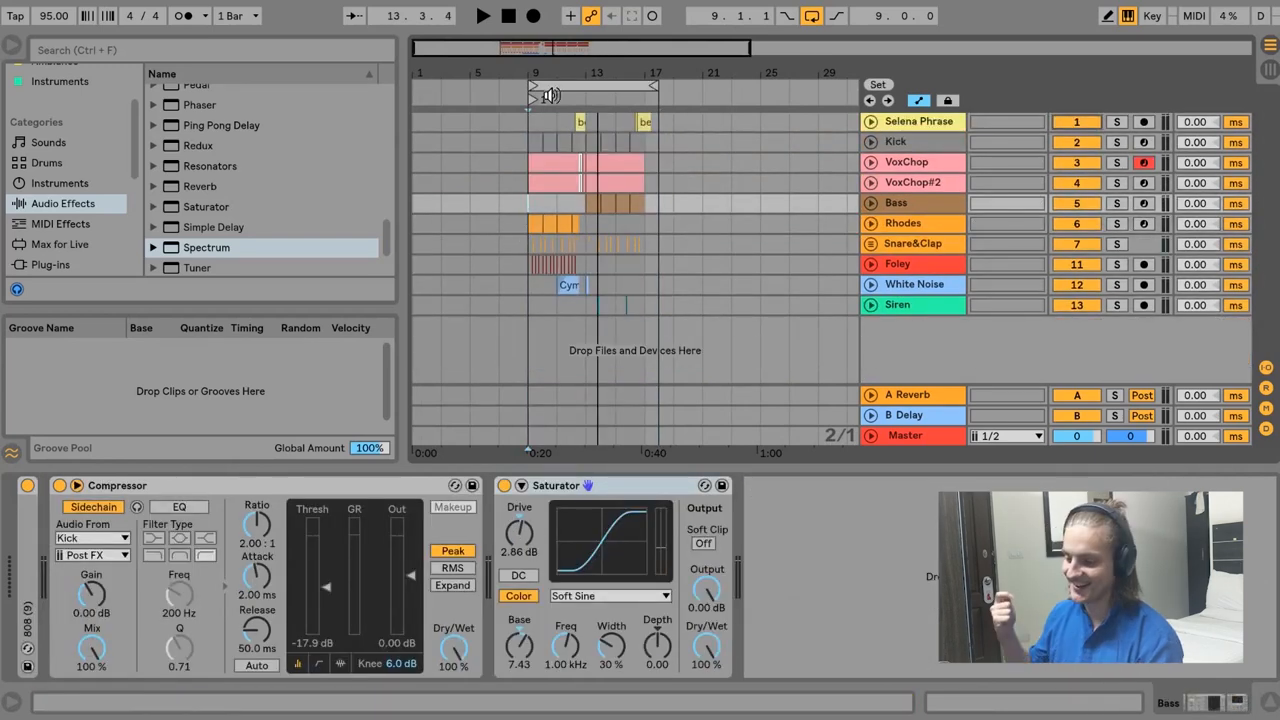
pyautogui.press('space')
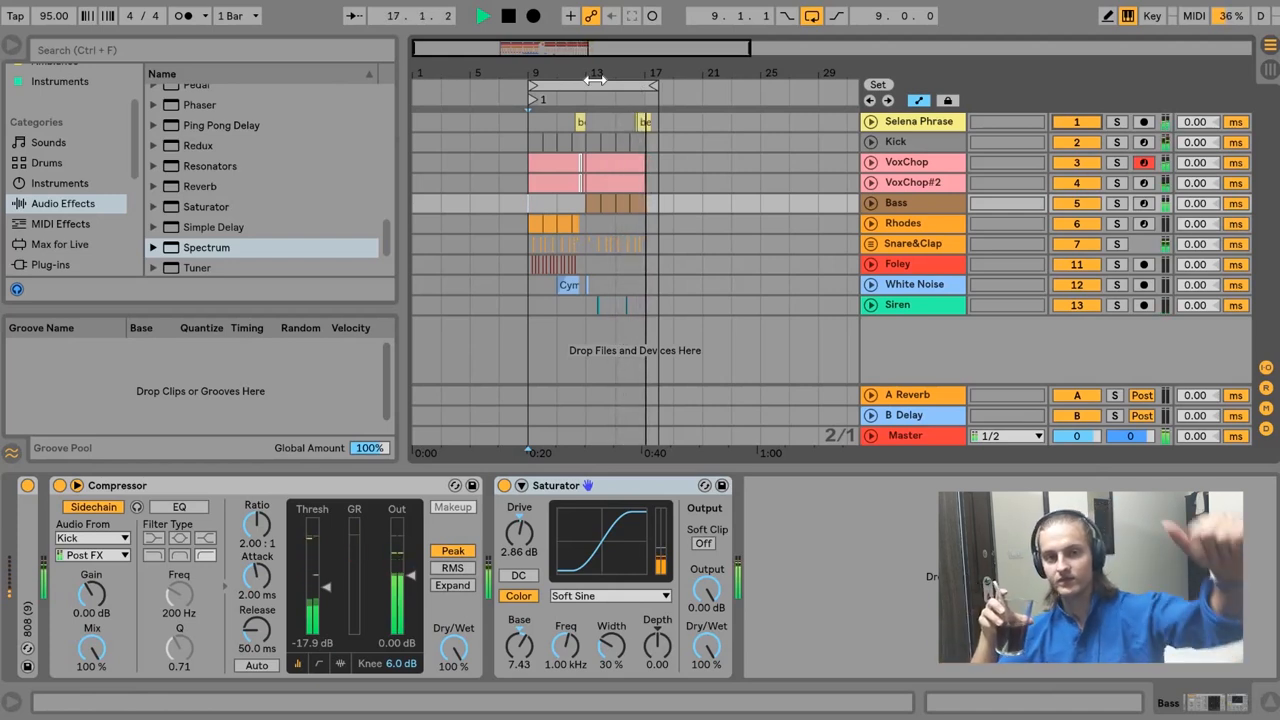
pyautogui.press('space')
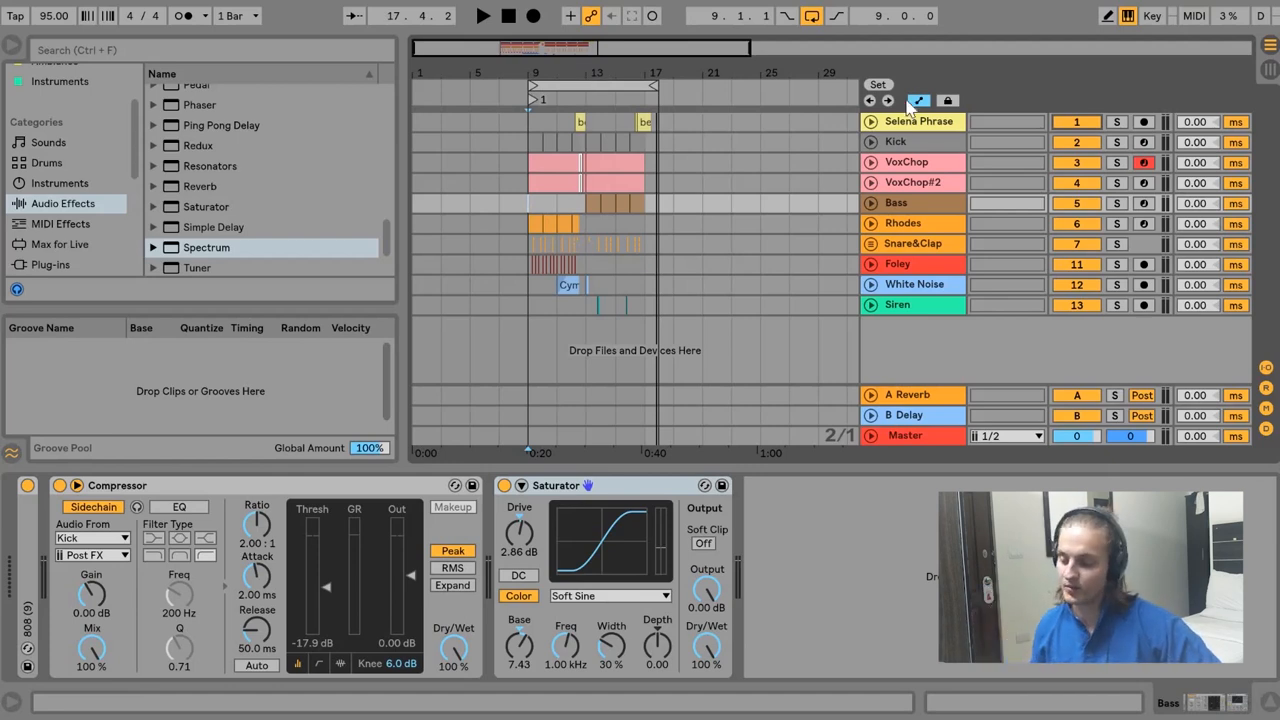
# Unfold and solo the VoxChop track, and inspect its clip at 13.1.1.
pyautogui.moveTo(594, 73); pyautogui.dragTo(570, 190)
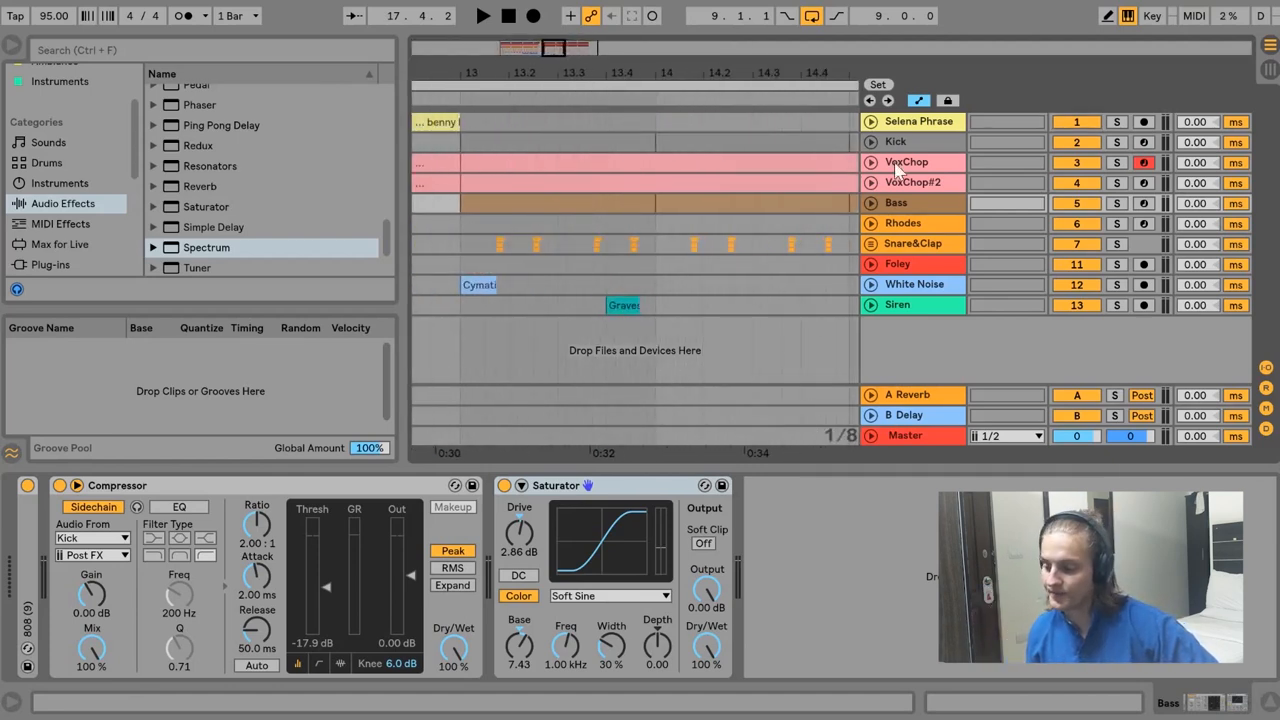
pyautogui.click(870, 163)
pyautogui.click(522, 165)
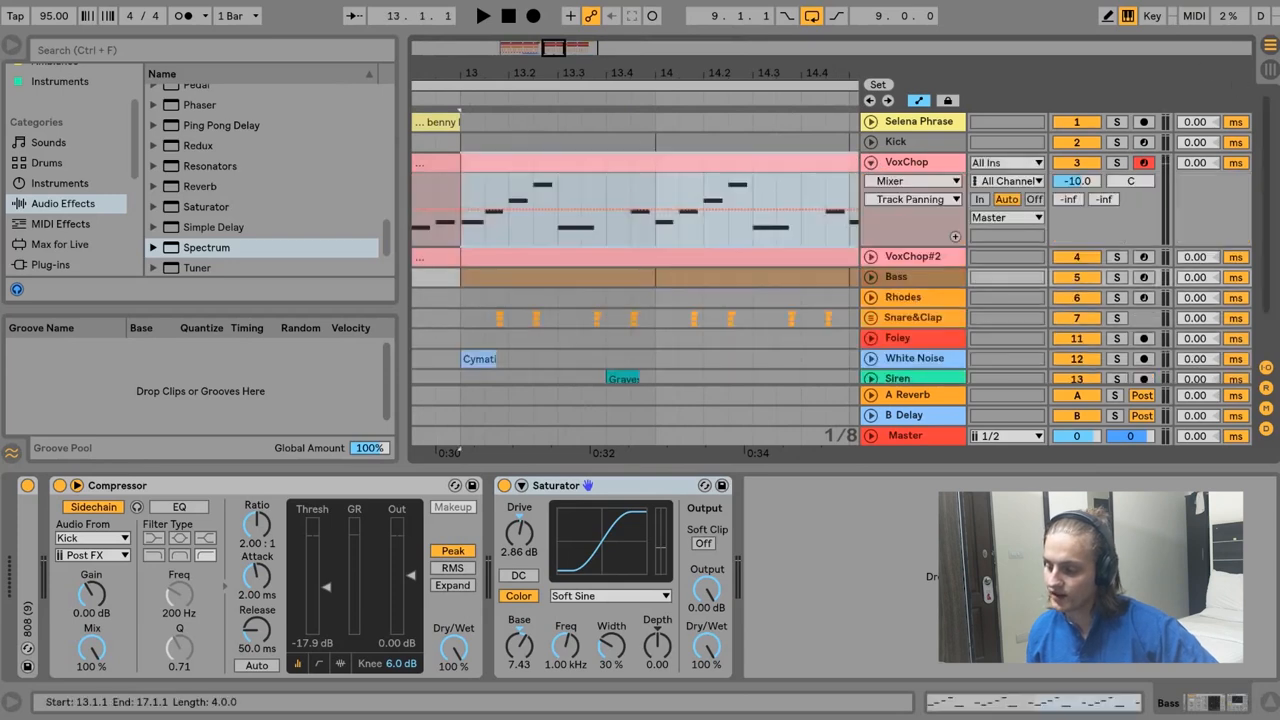
pyautogui.click(1117, 163)
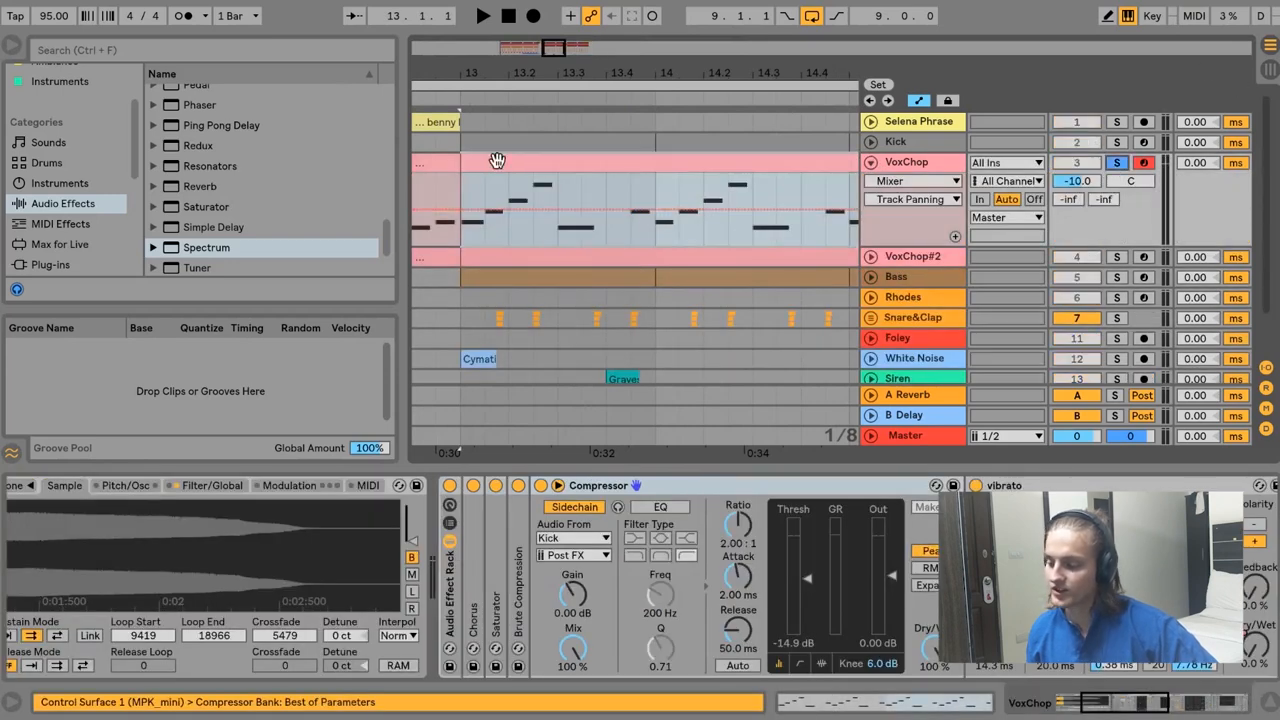
pyautogui.click(497, 161)
pyautogui.hotkey('shift', 'Tab')
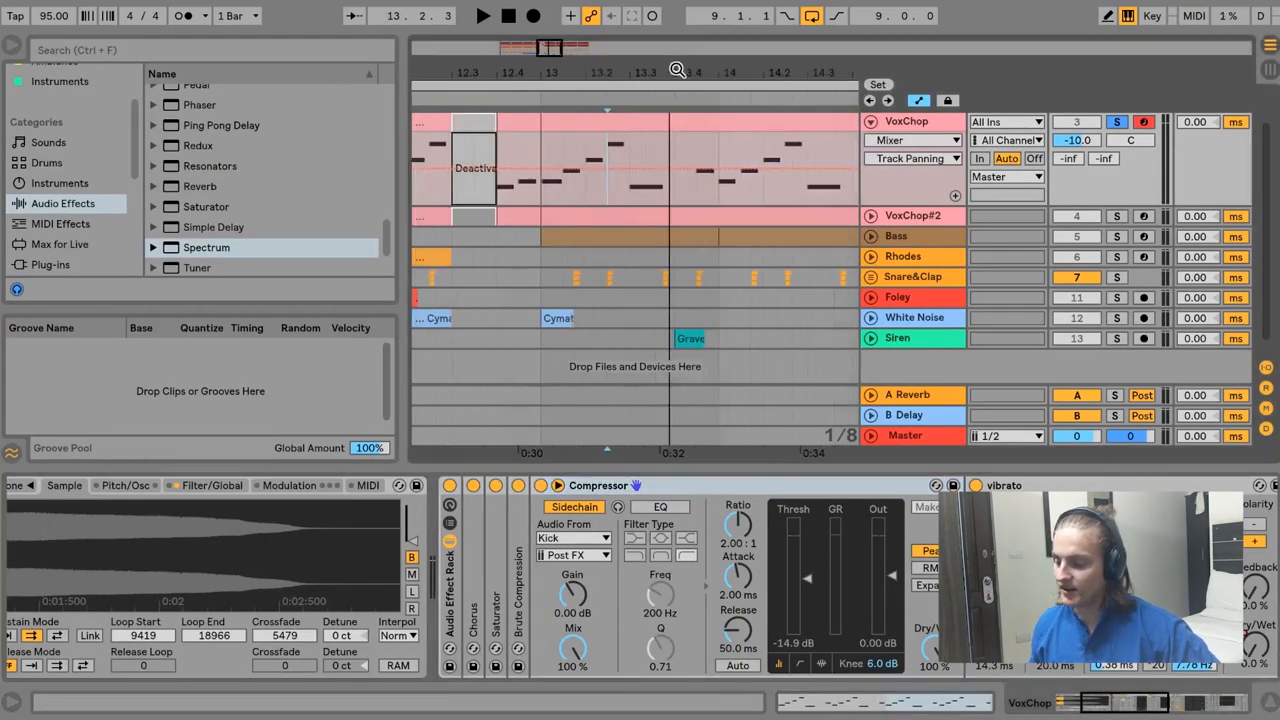
# Place the insert marker at 13.4.1 in the VoxChop track, and unsolo and fold the track.
pyautogui.click(615, 187)
pyautogui.click(630, 189)
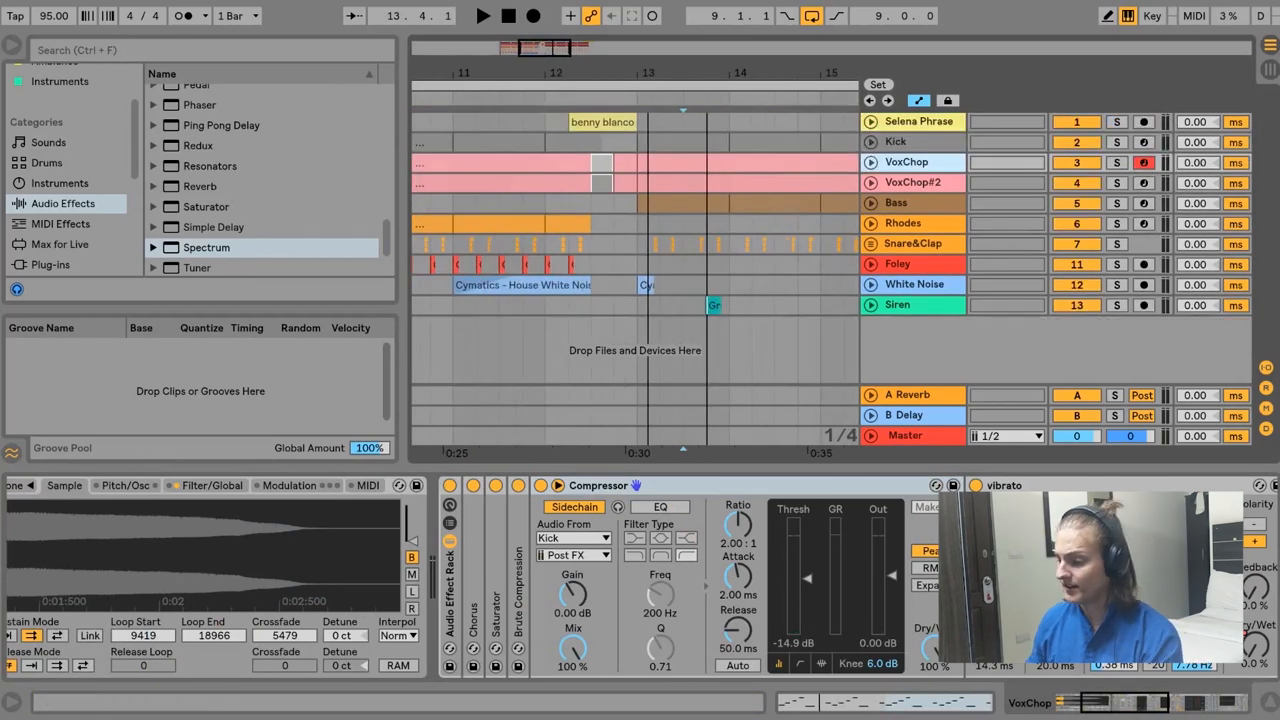
pyautogui.moveTo(494, 76); pyautogui.dragTo(505, 130)
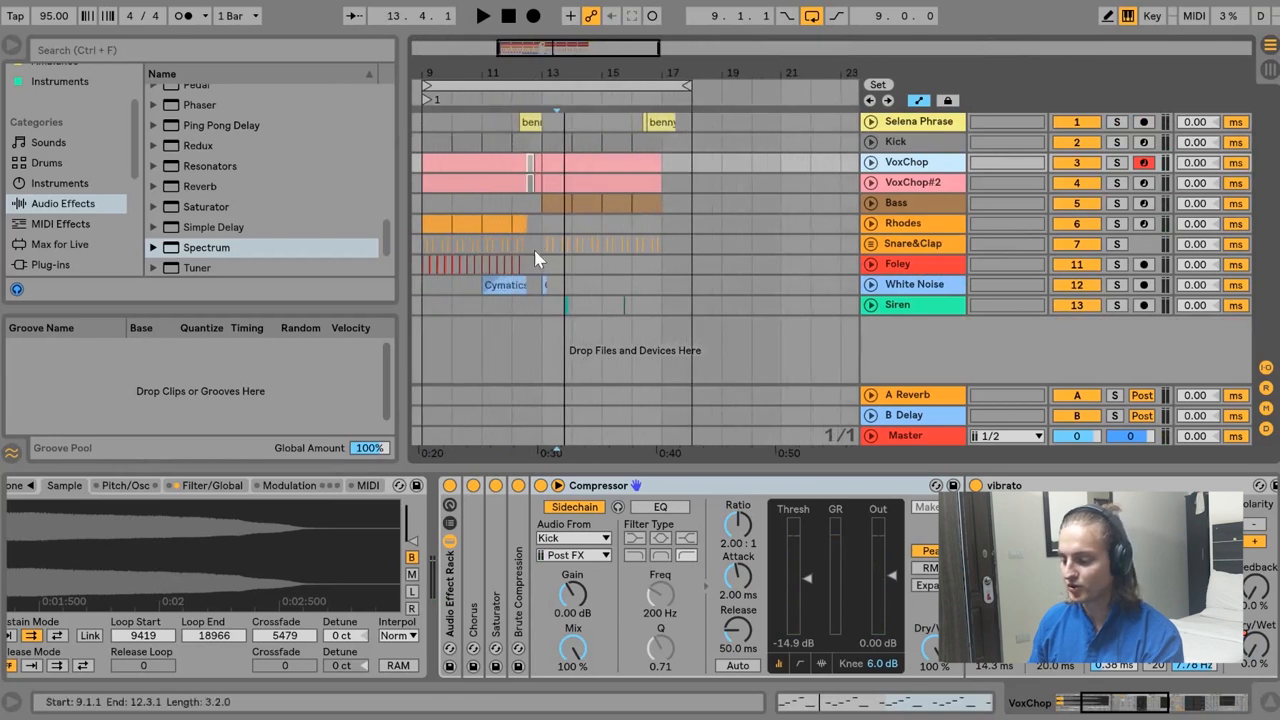
pyautogui.click(510, 218)
pyautogui.press('Up')
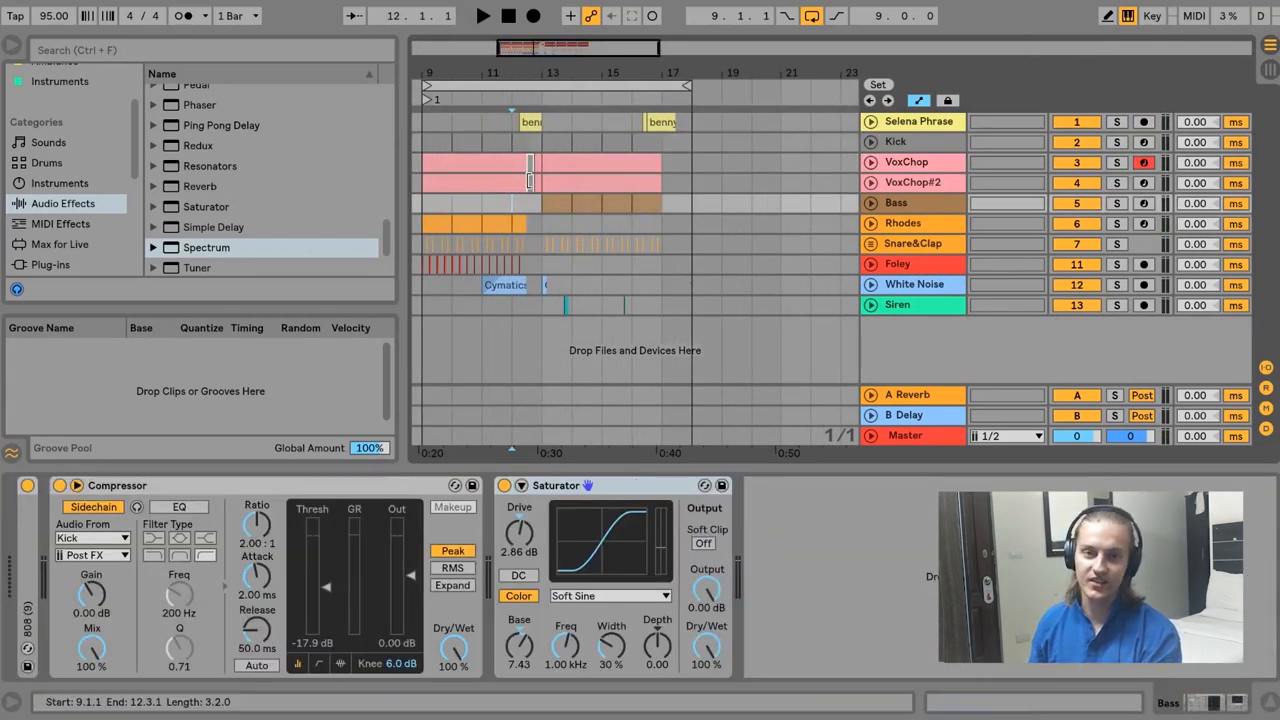
pyautogui.click(545, 204)
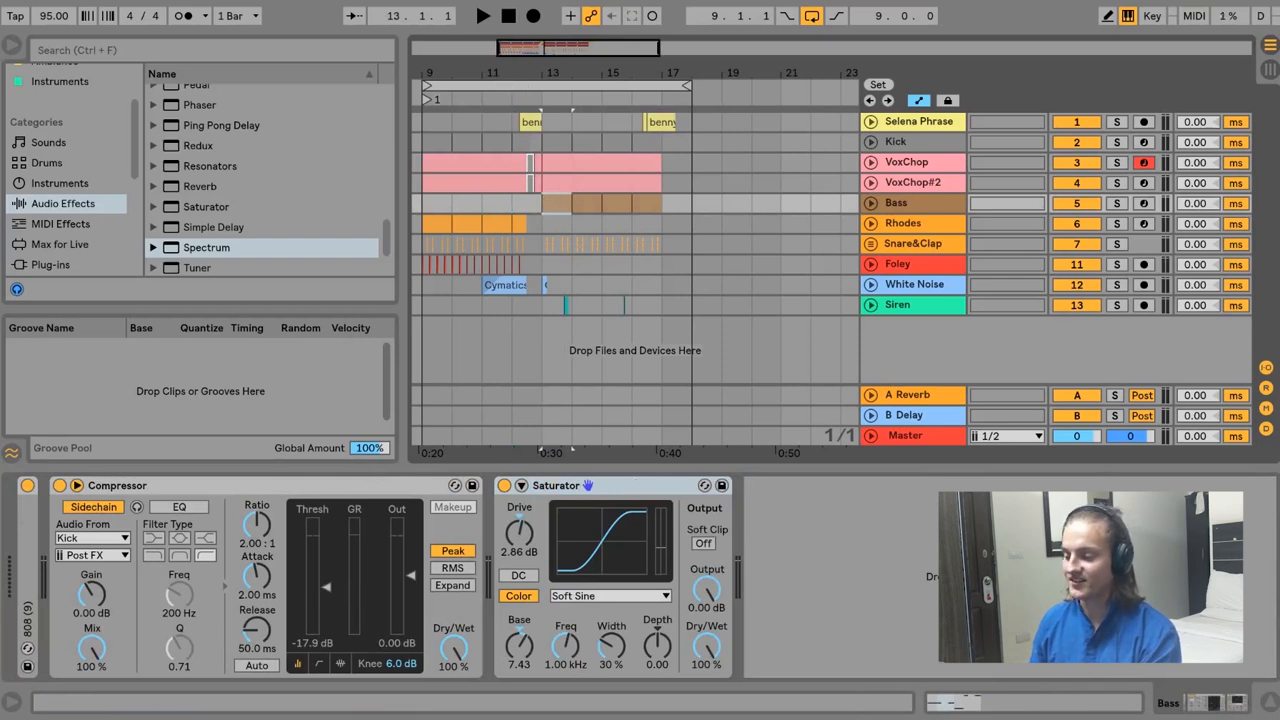
pyautogui.moveTo(542, 73)
pyautogui.mouseDown()
pyautogui.moveTo(560, 112)
pyautogui.moveTo(548, 68)
pyautogui.mouseUp()
pyautogui.click(658, 204)
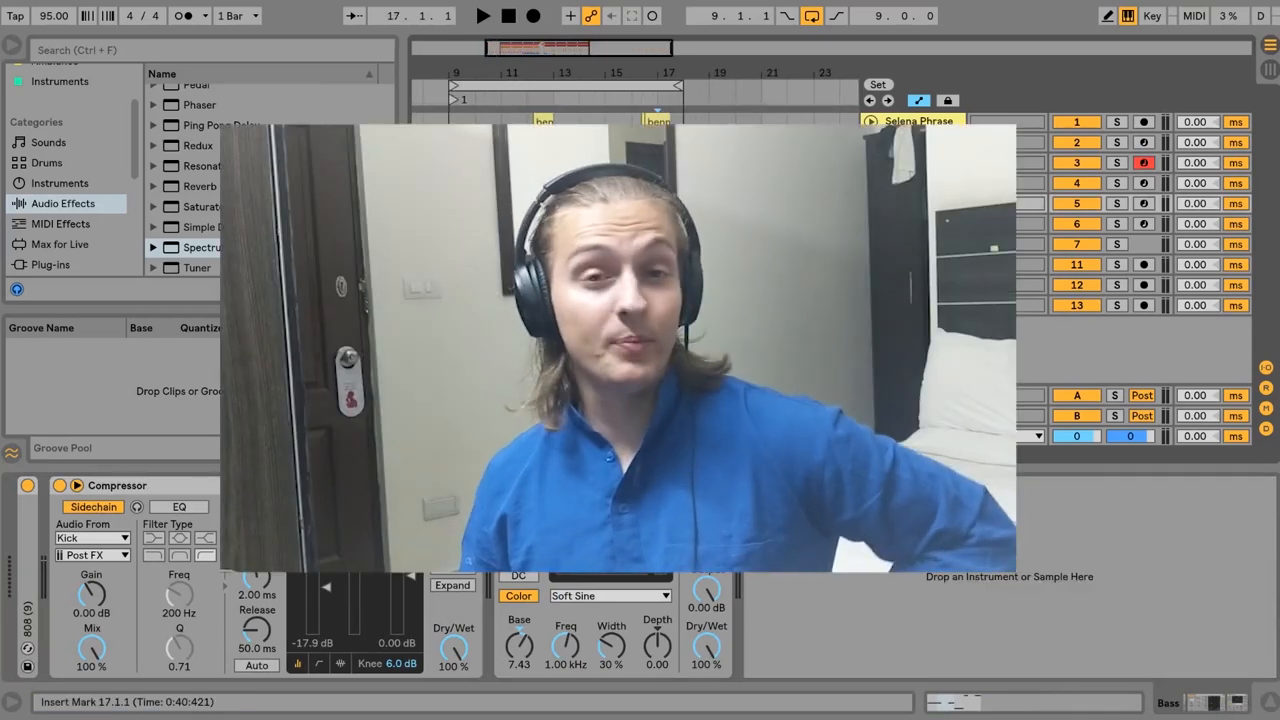